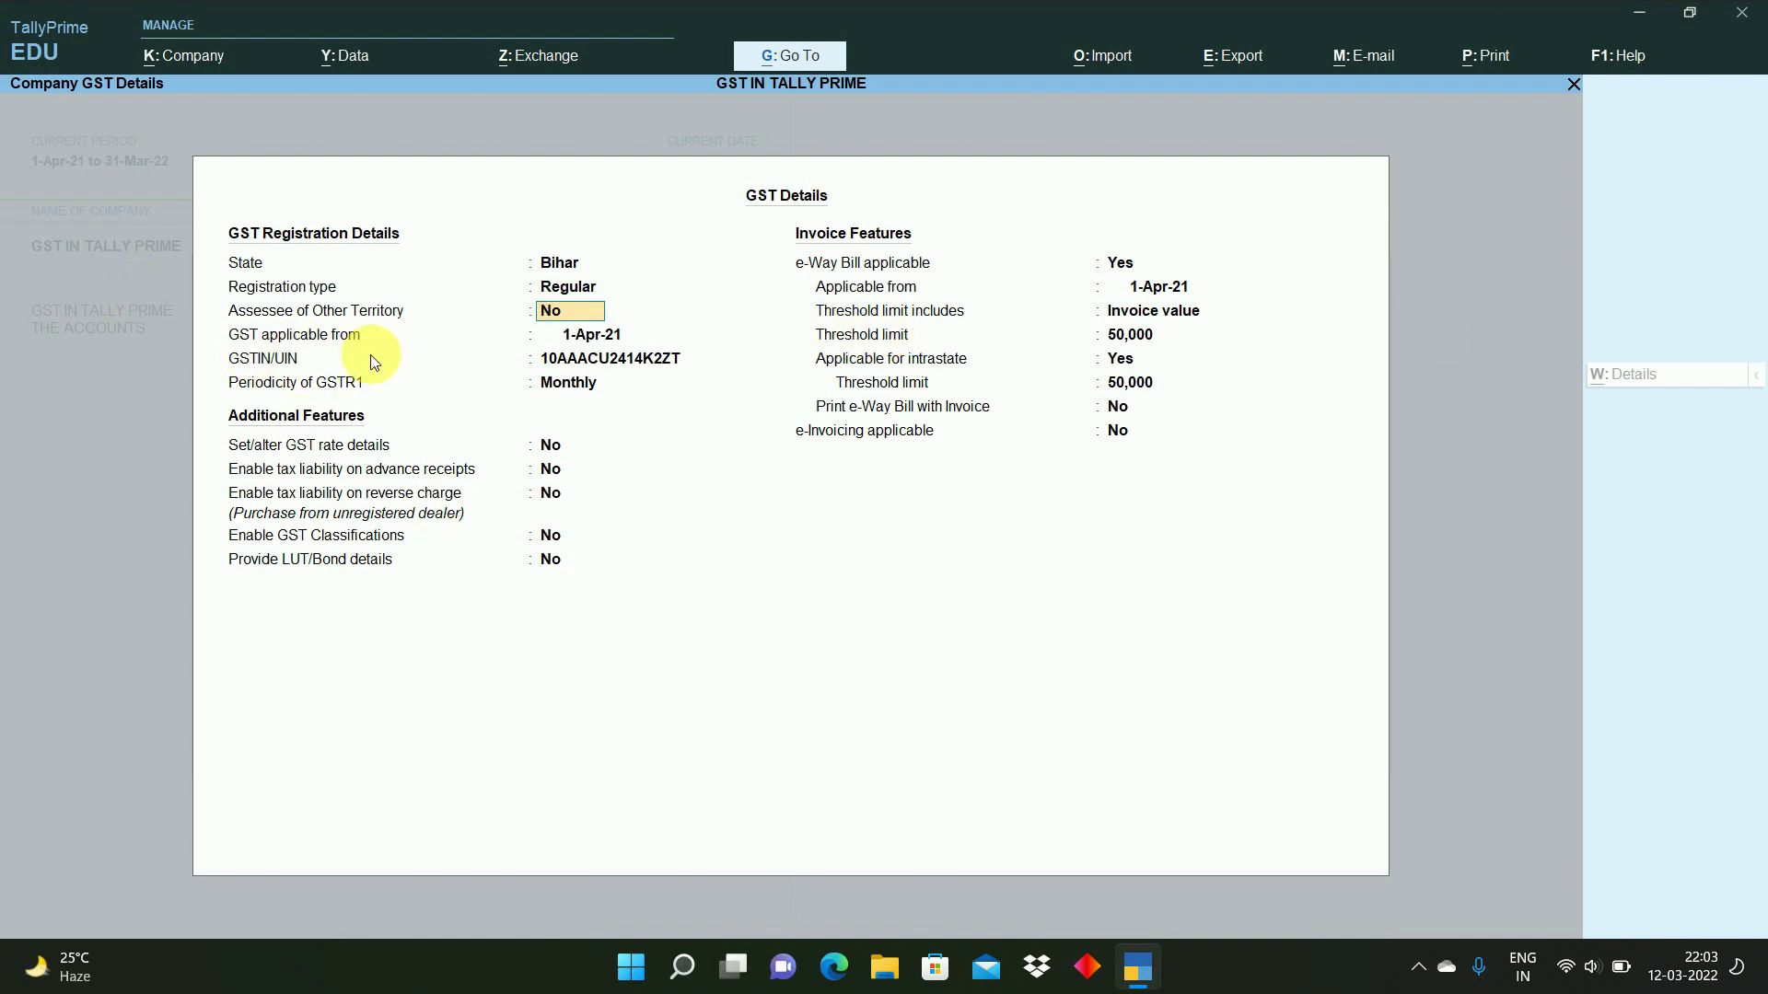
- Confirm the GST registration details: Regular registration, no other-territory assessee, applicable from 1-Apr-21, existing GSTIN and Monthly GSTR1 periodicity
key(Up)
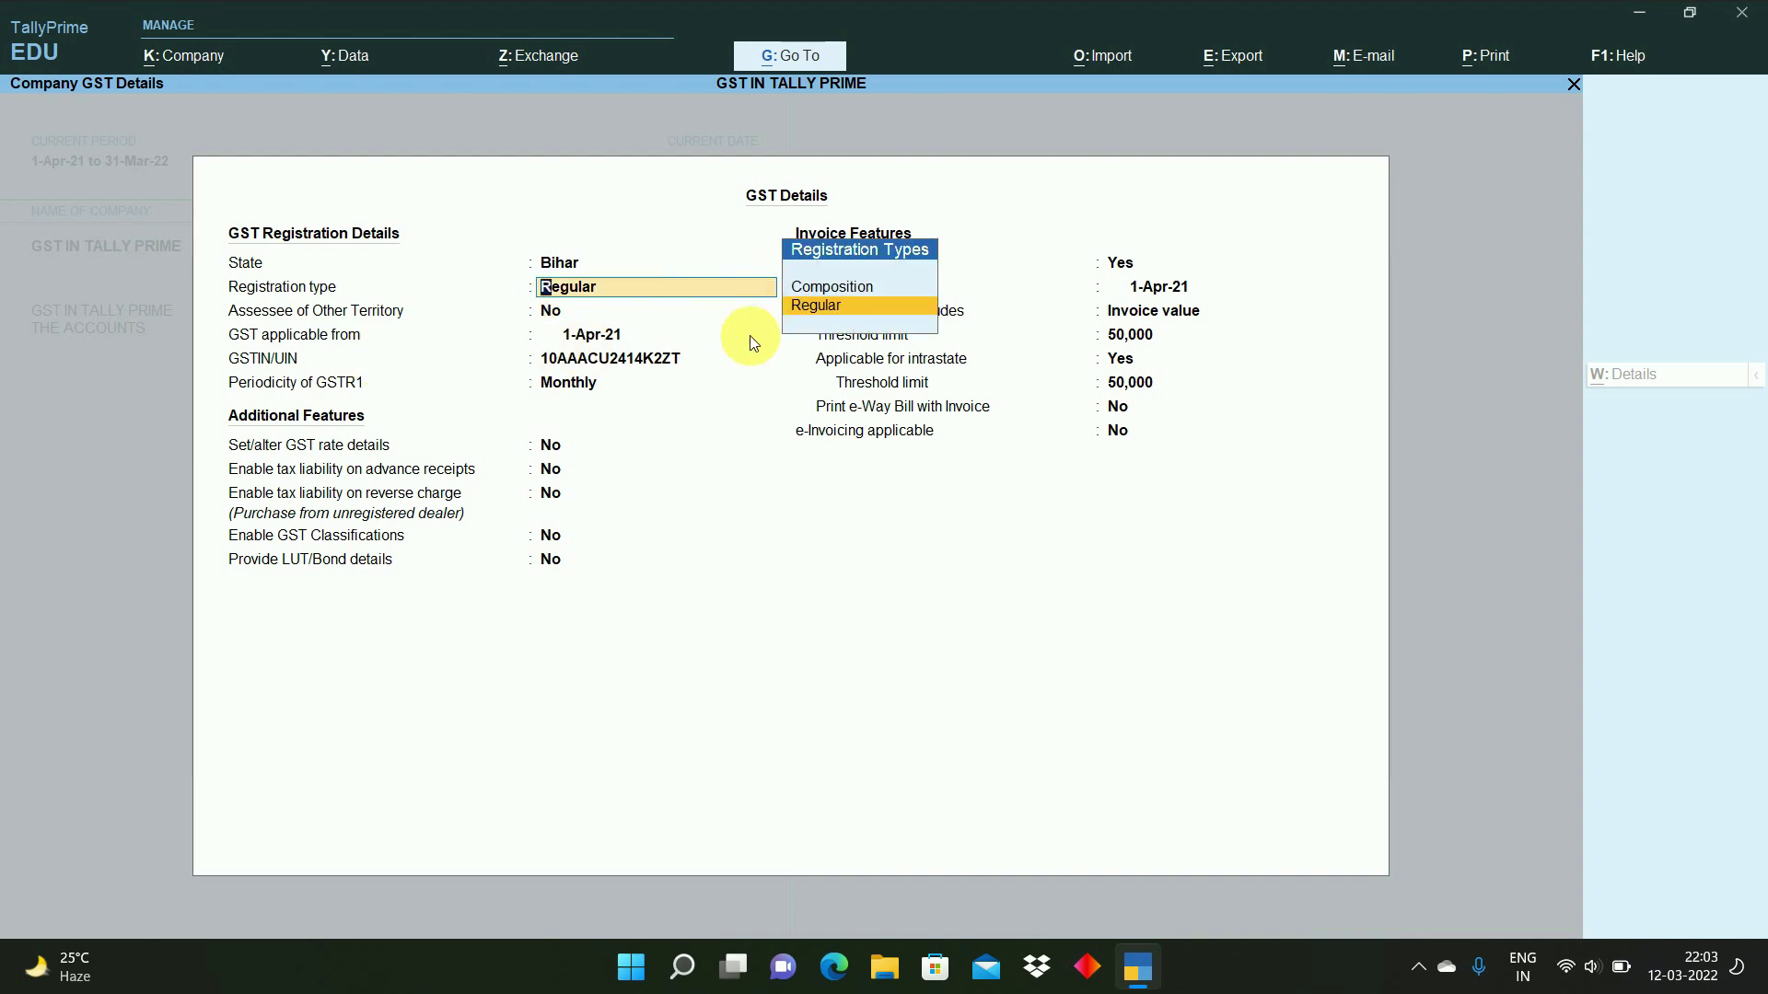
key(Return)
key(Return)
key(Return)
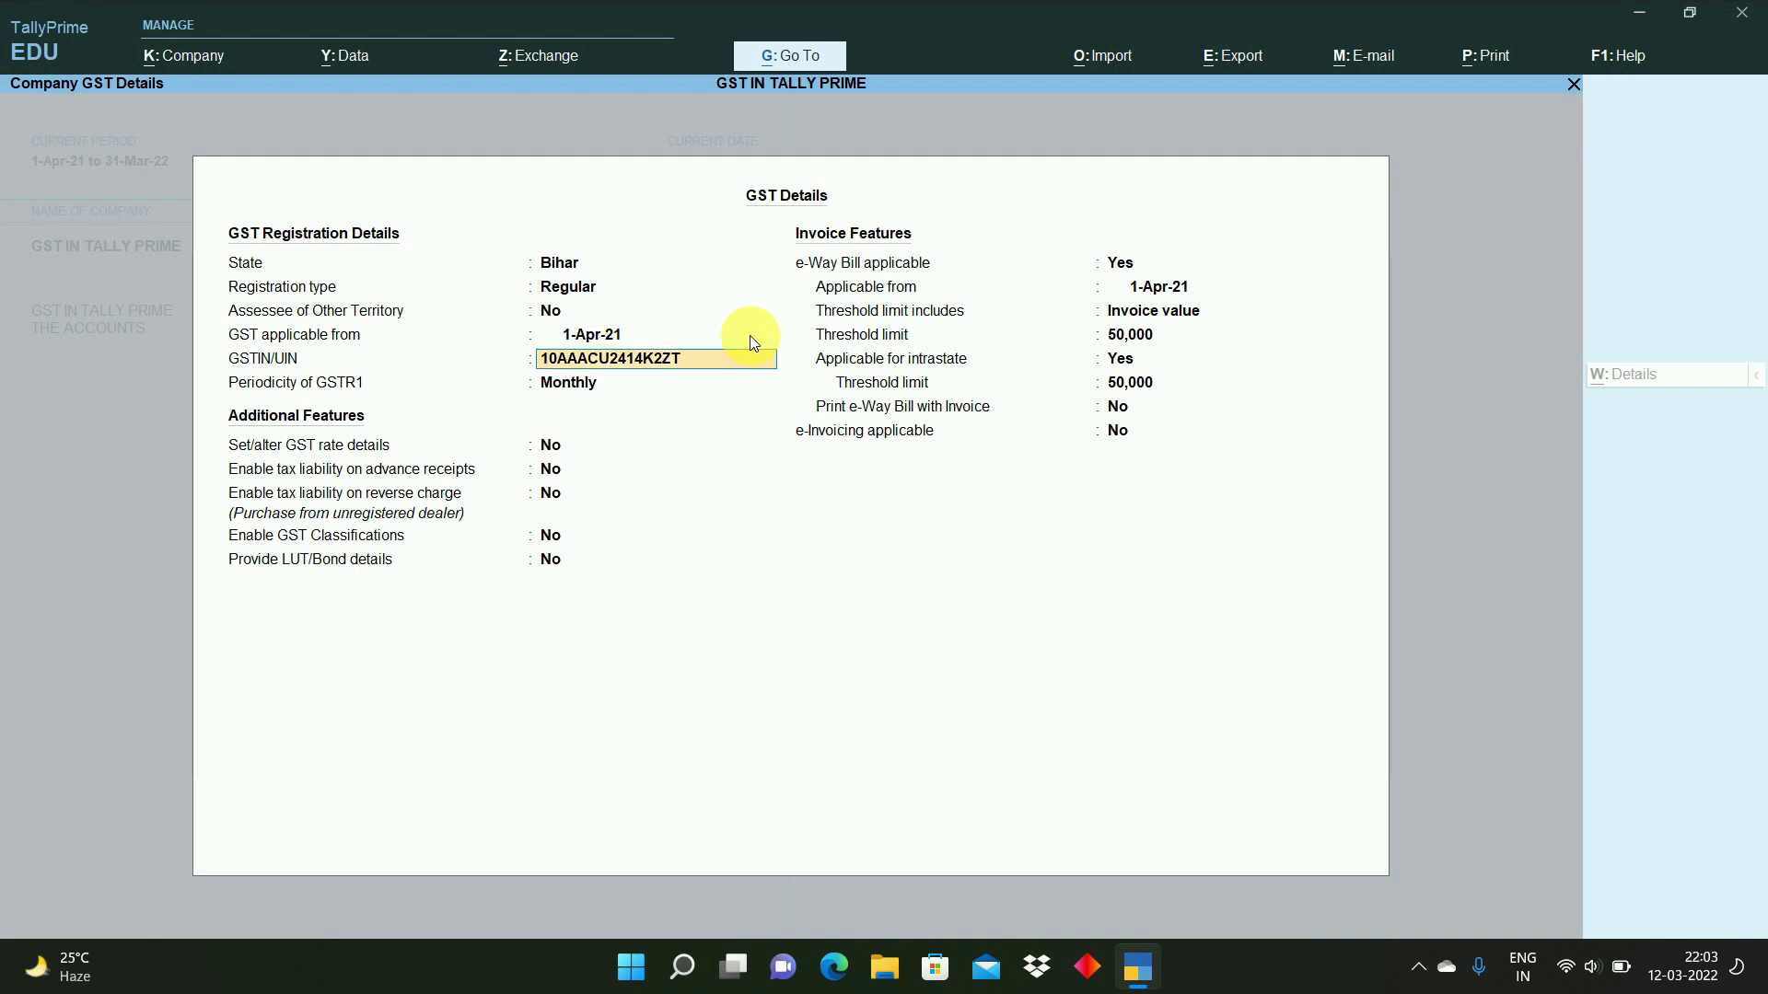
key(Return)
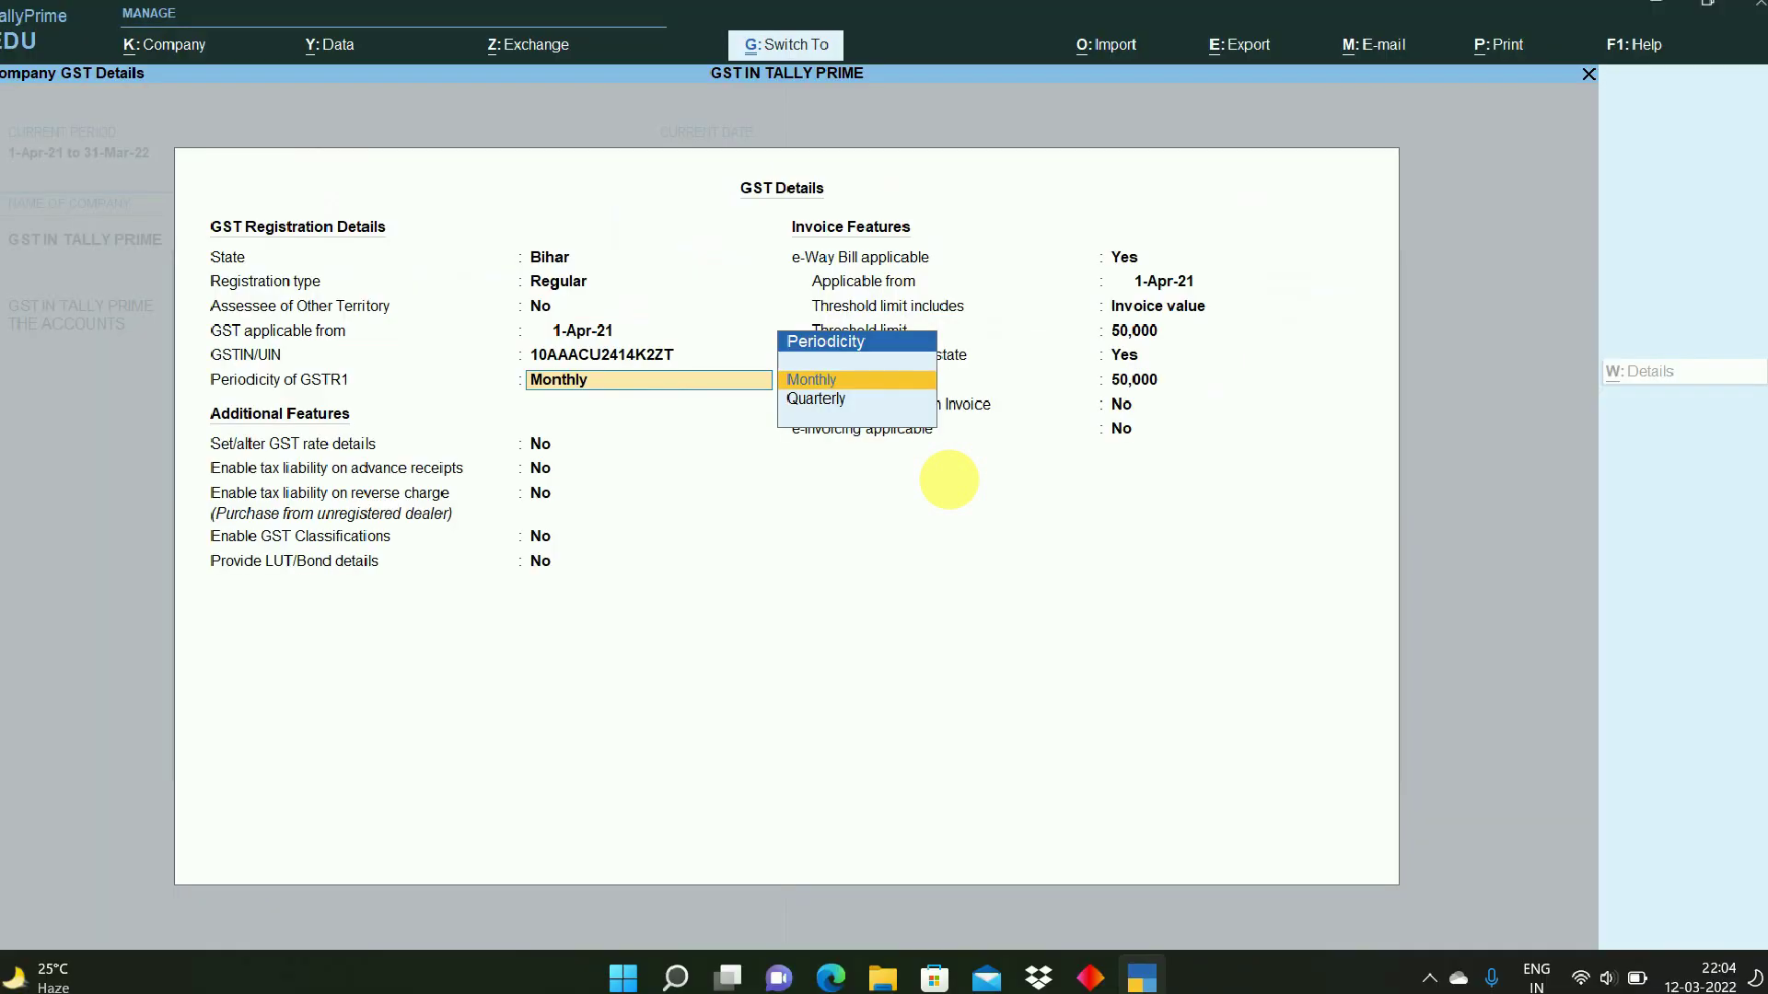
key(Return)
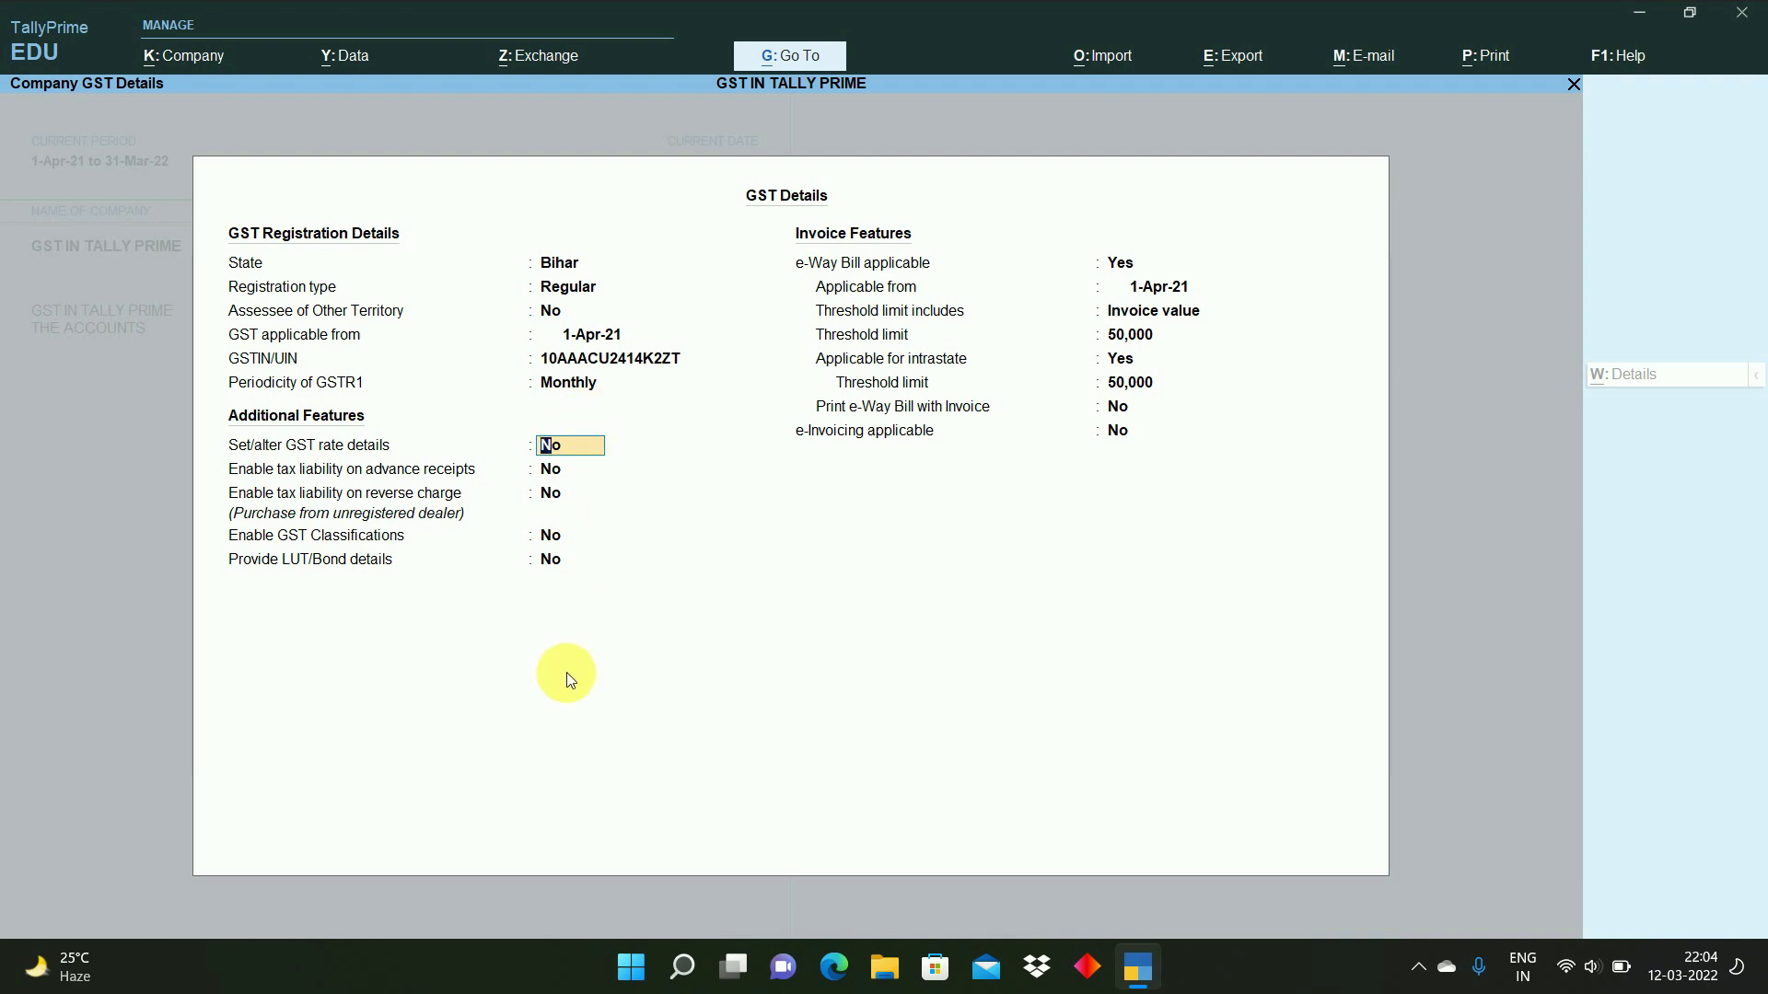
- Keep all additional GST features, from GST rate details through LUT/Bond details, set to No
key(Return)
key(Return)
key(Return)
key(Return)
key(Return)
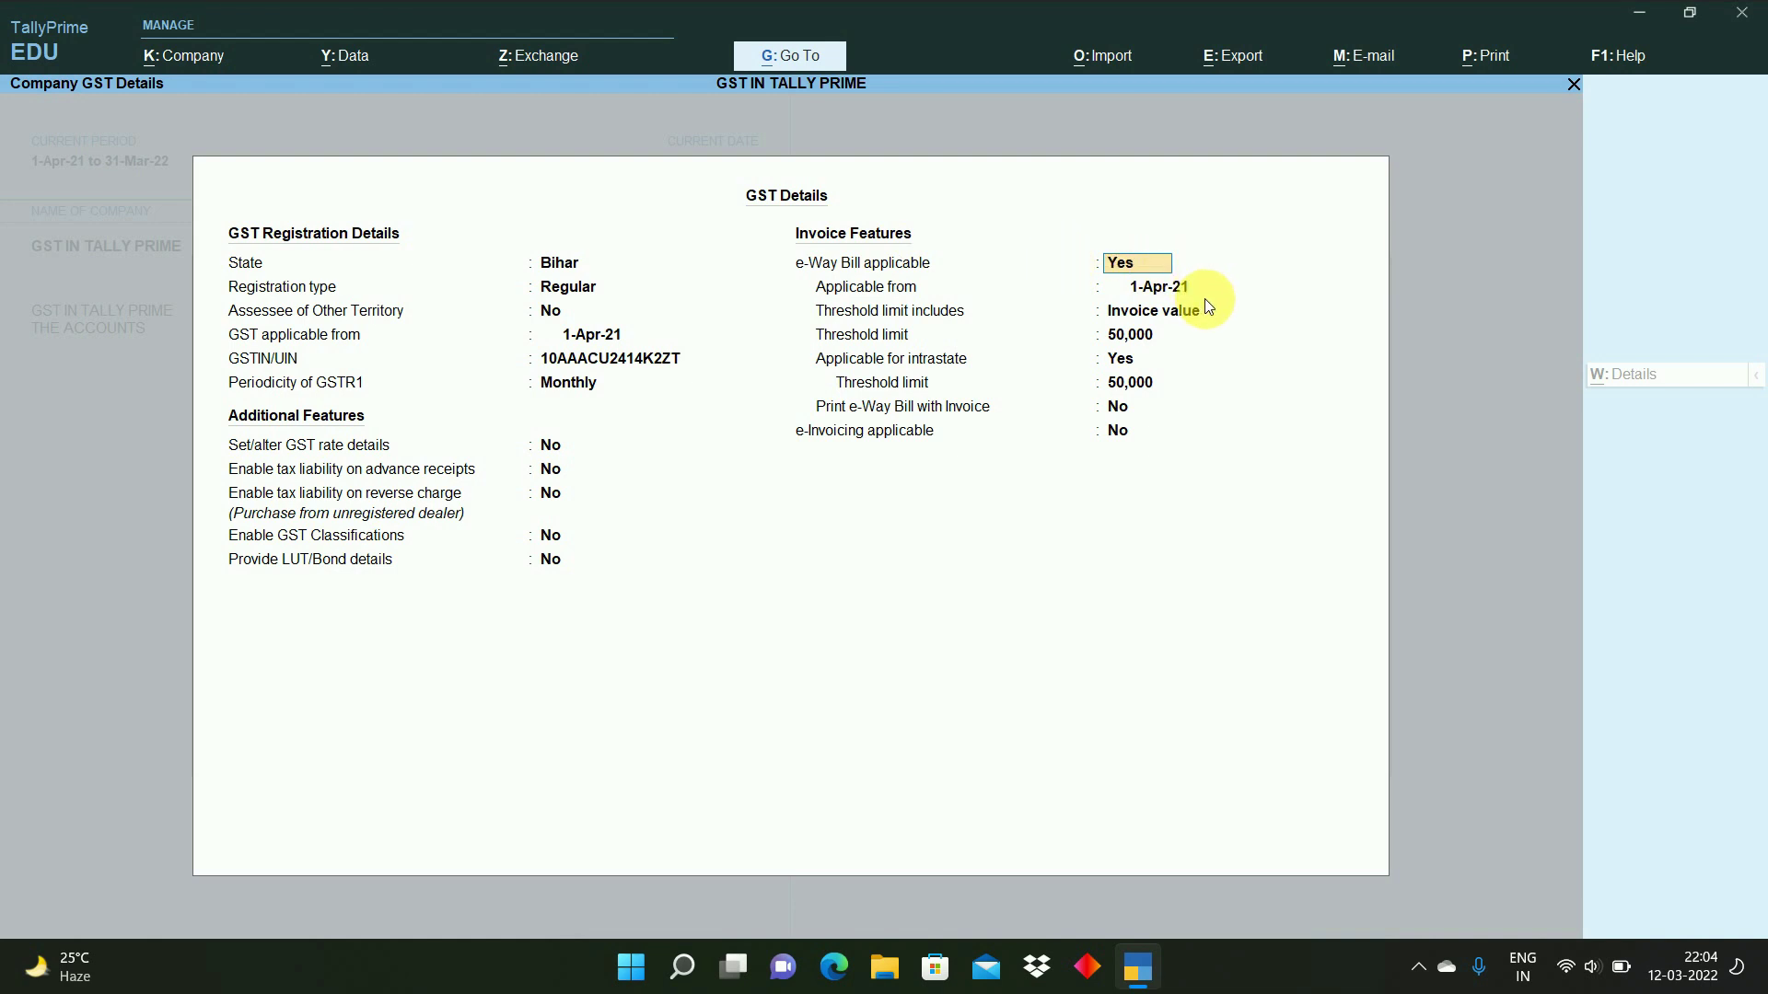
- Keep e-Way Bill applicable from 1-Apr-21 and choose Invoice value as what the threshold limit includes
key(Return)
key(Return)
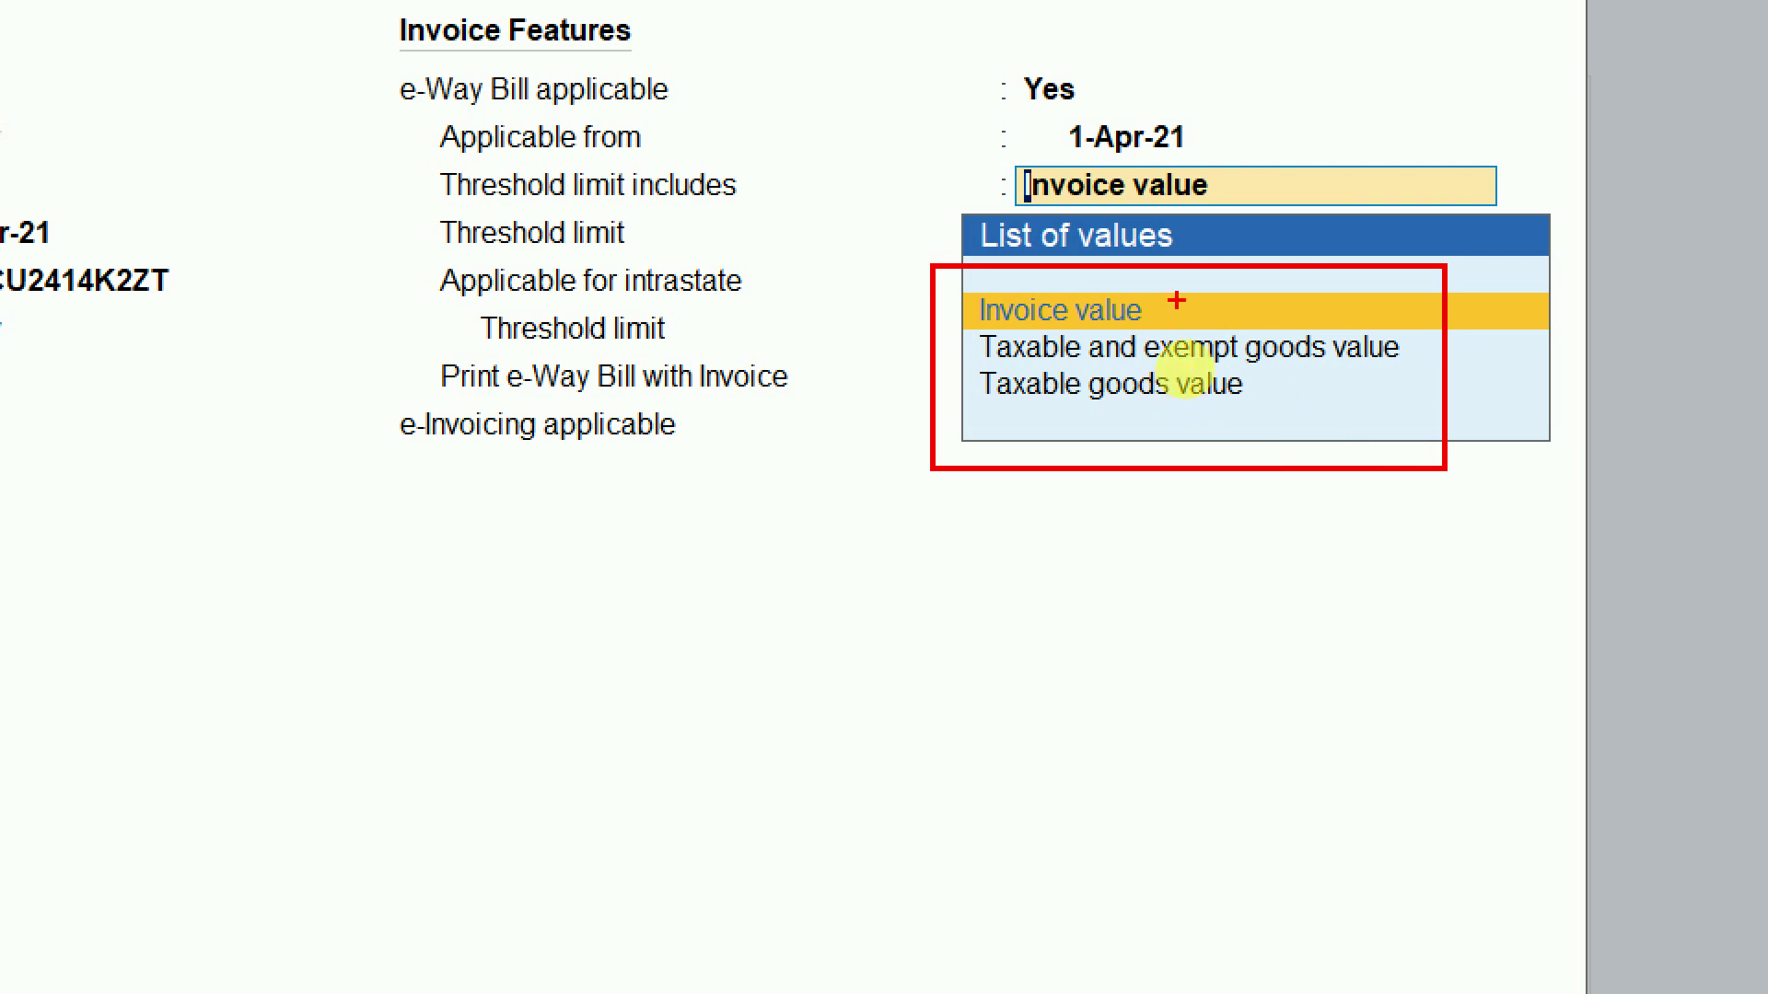
drag(1177, 300, 1300, 273)
drag(1418, 362, 1547, 337)
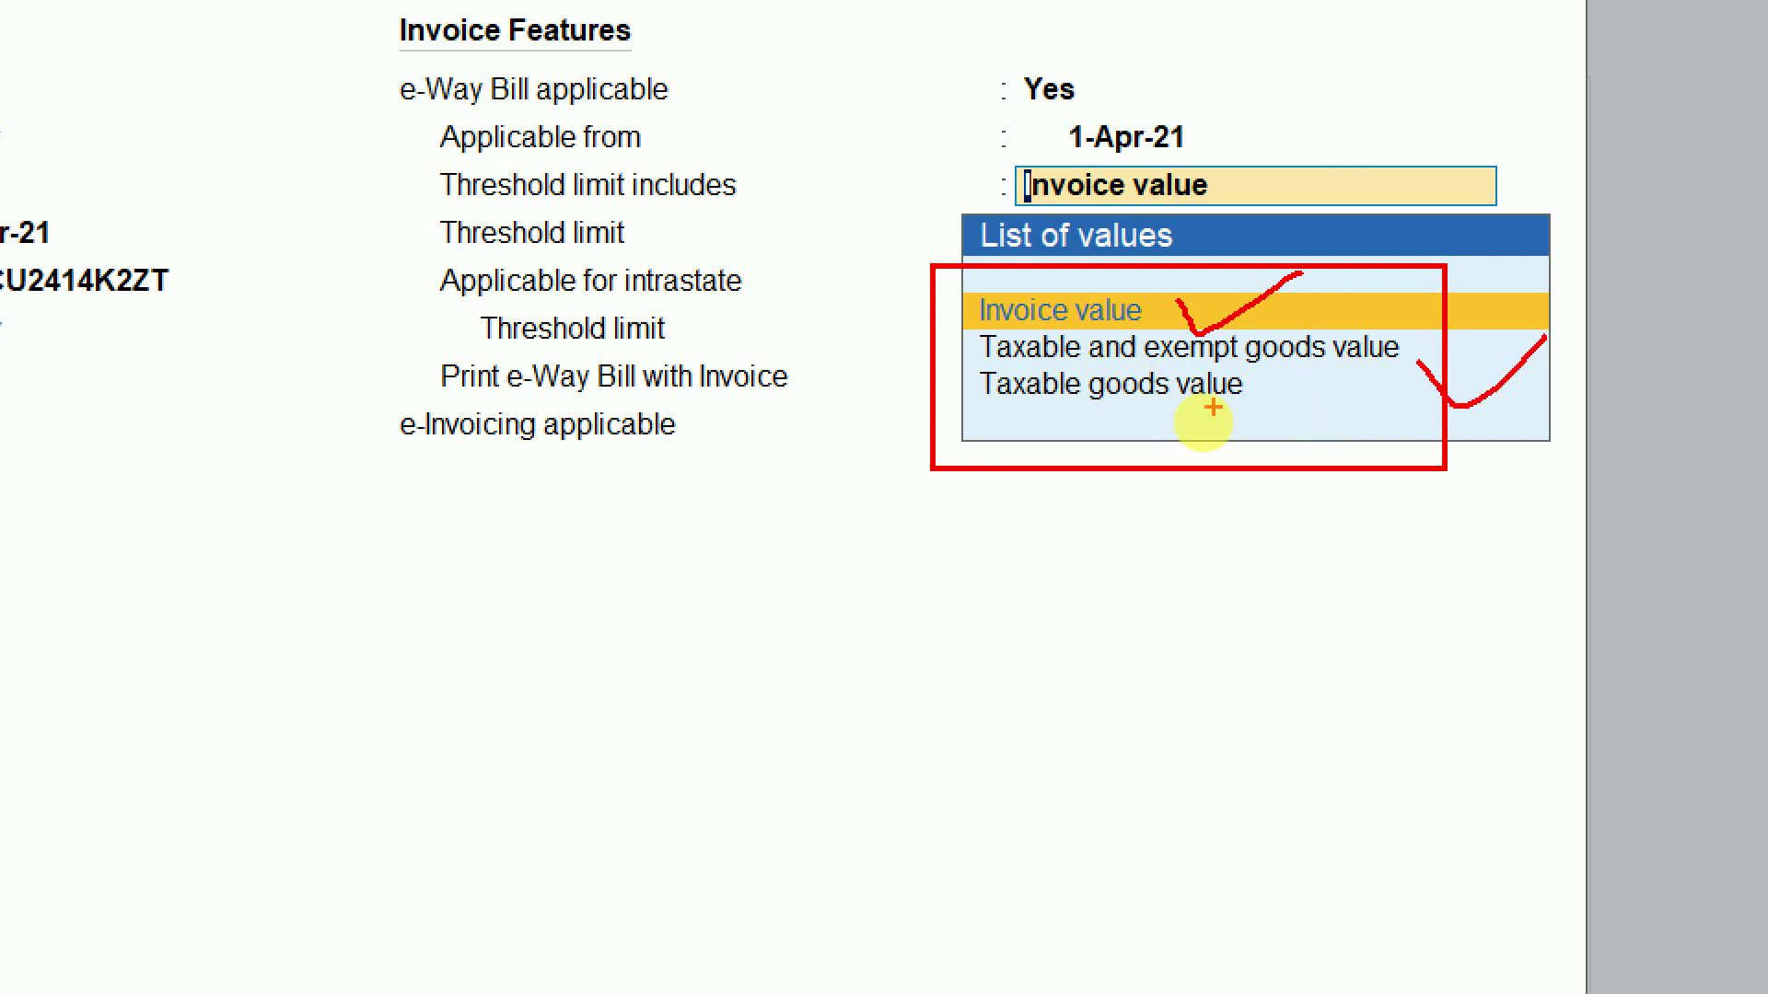
mouse_move(1219, 411)
mouse_down()
mouse_move(1229, 433)
mouse_move(1334, 398)
mouse_up()
key(Escape)
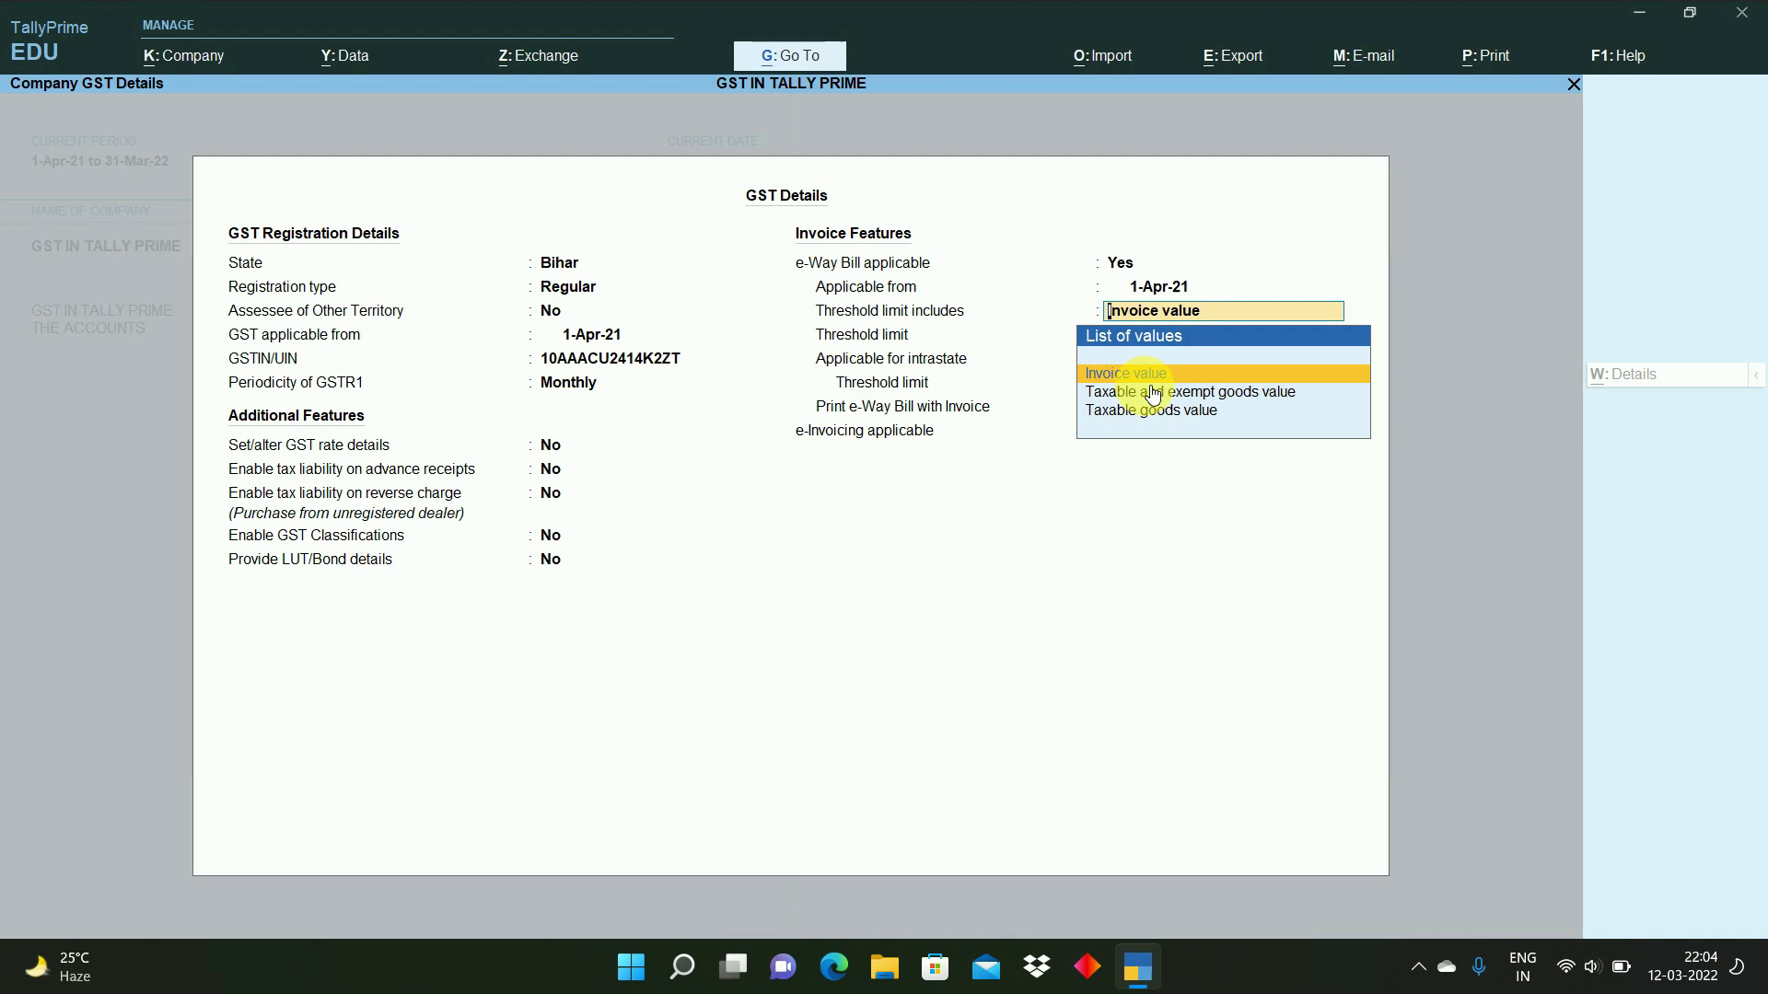
key(Return)
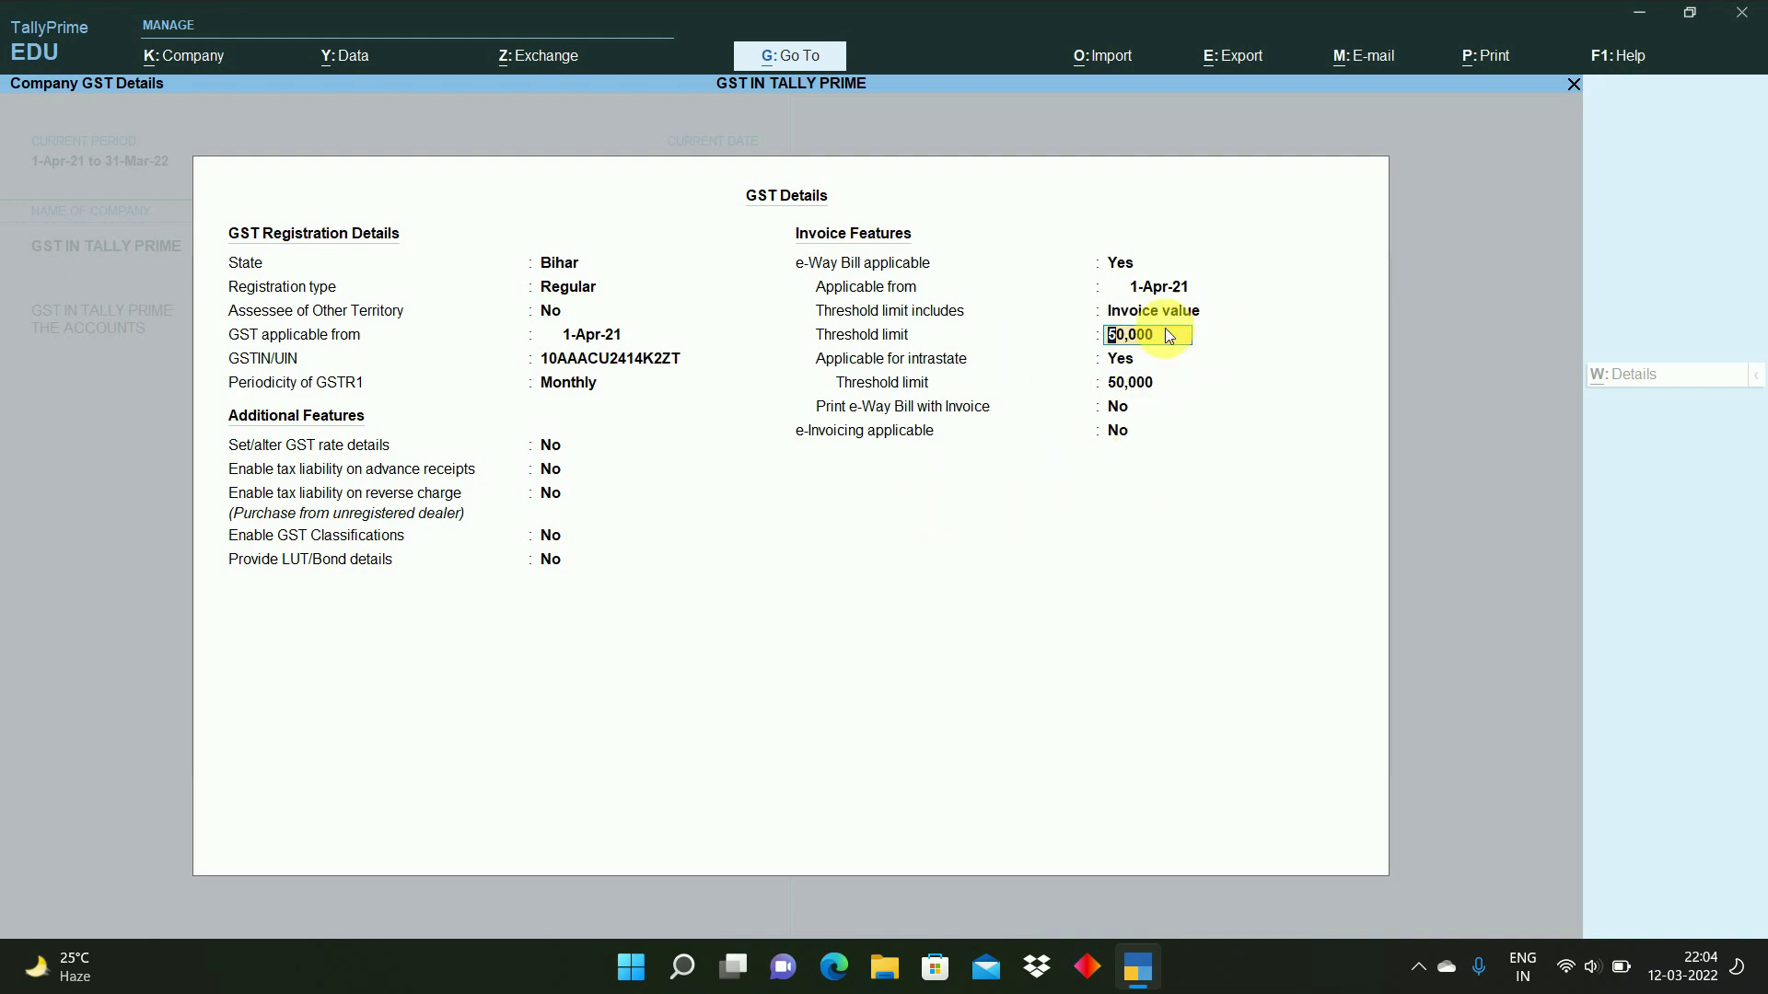
- Accept the GST details with 50,000 threshold limits, intrastate applicability Yes, and e-Way Bill printing and e-Invoicing No
key(Return)
key(Return)
key(Return)
key(Return)
key(Return)
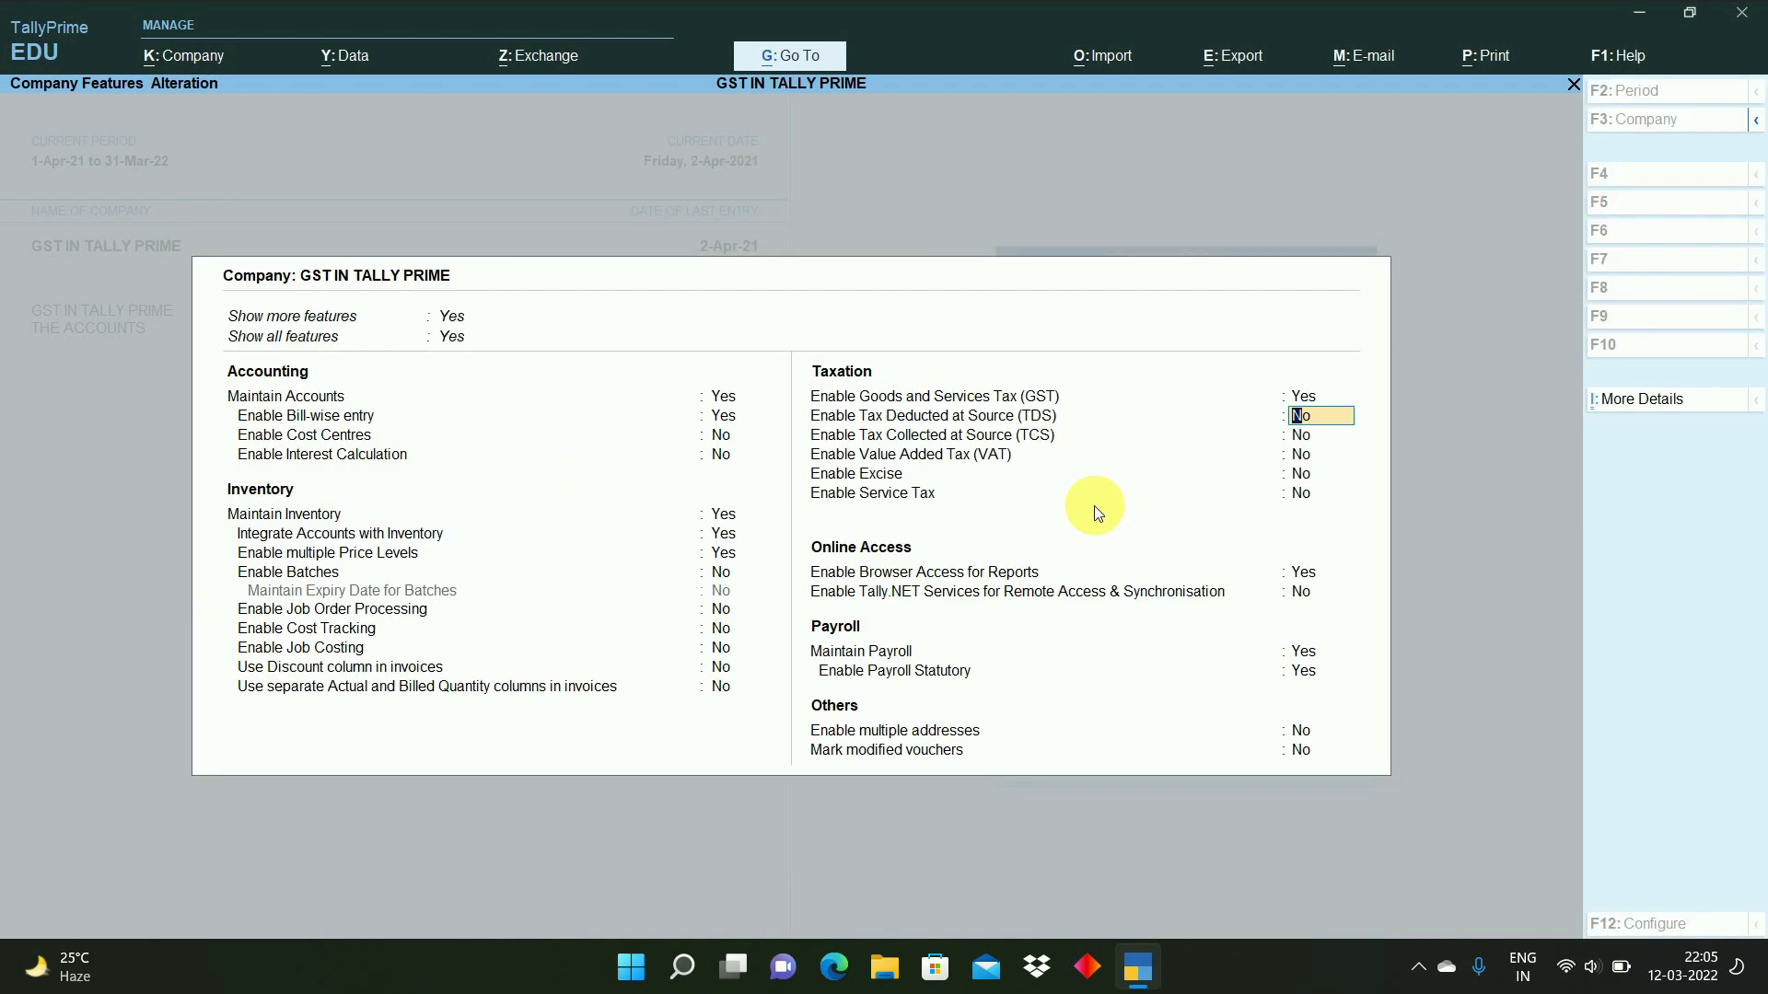
- Close the company features and the company selection to return to the Gateway of Tally
key(ctrl)
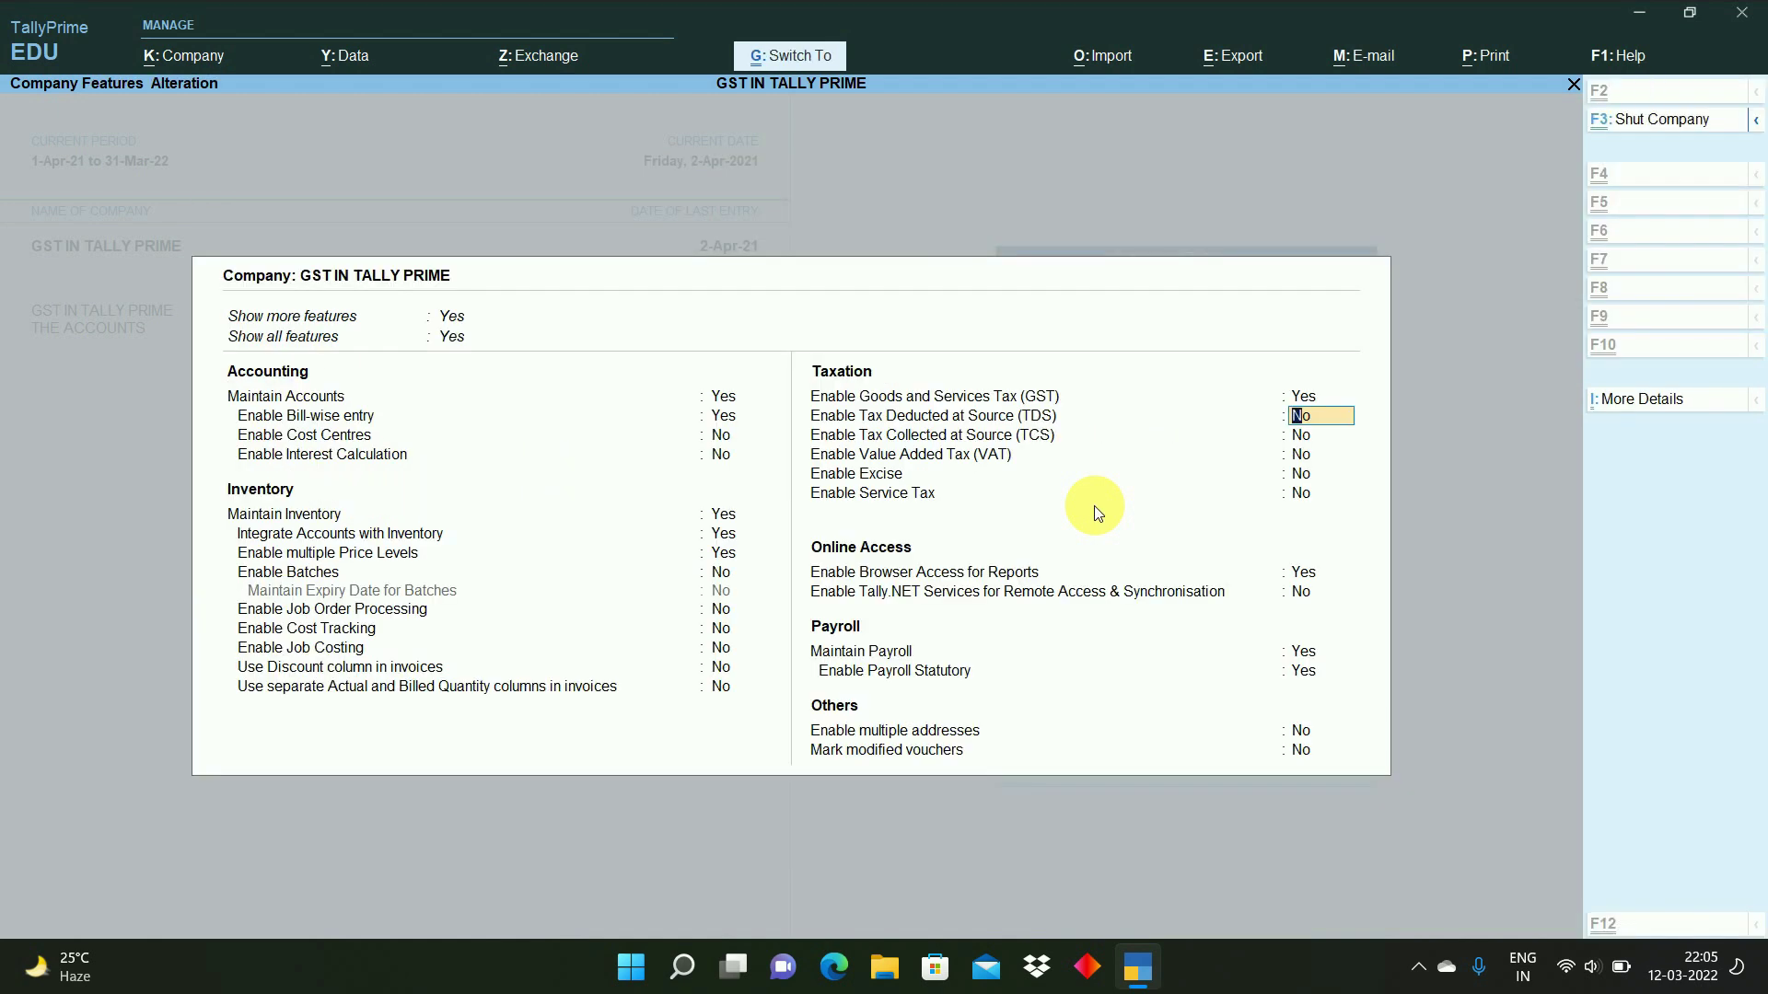
key(F3)
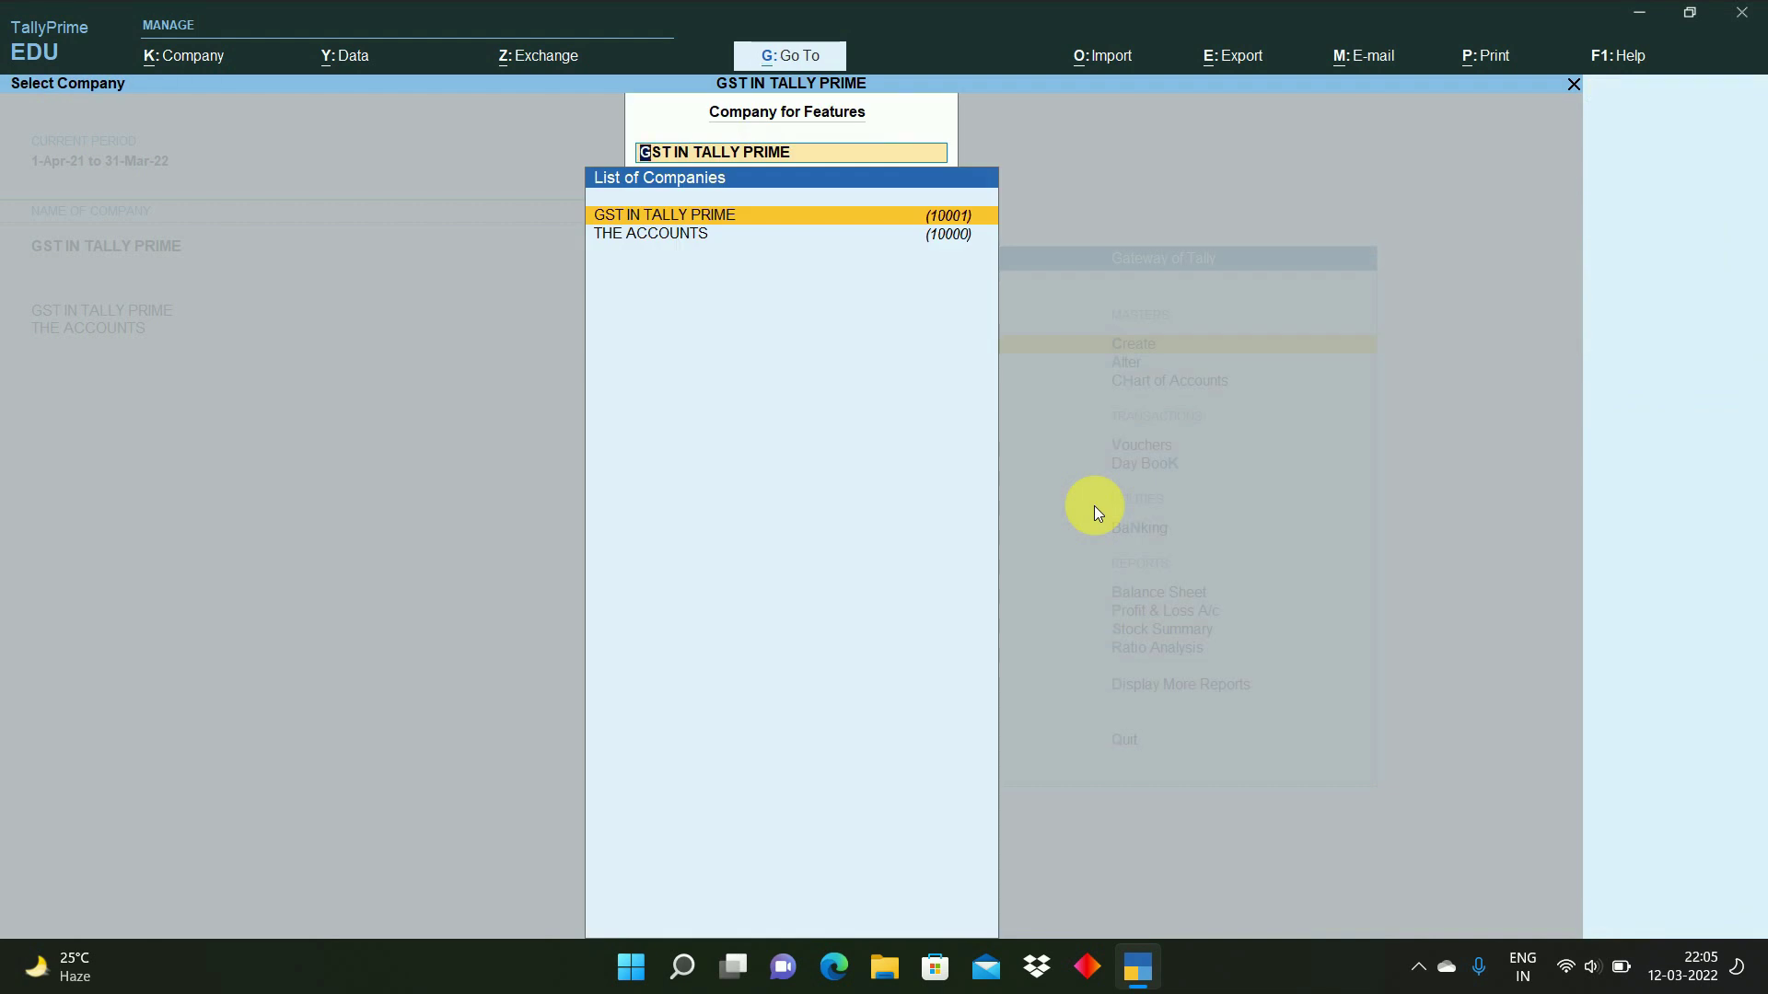
key(Escape)
key(Escape)
key(Escape)
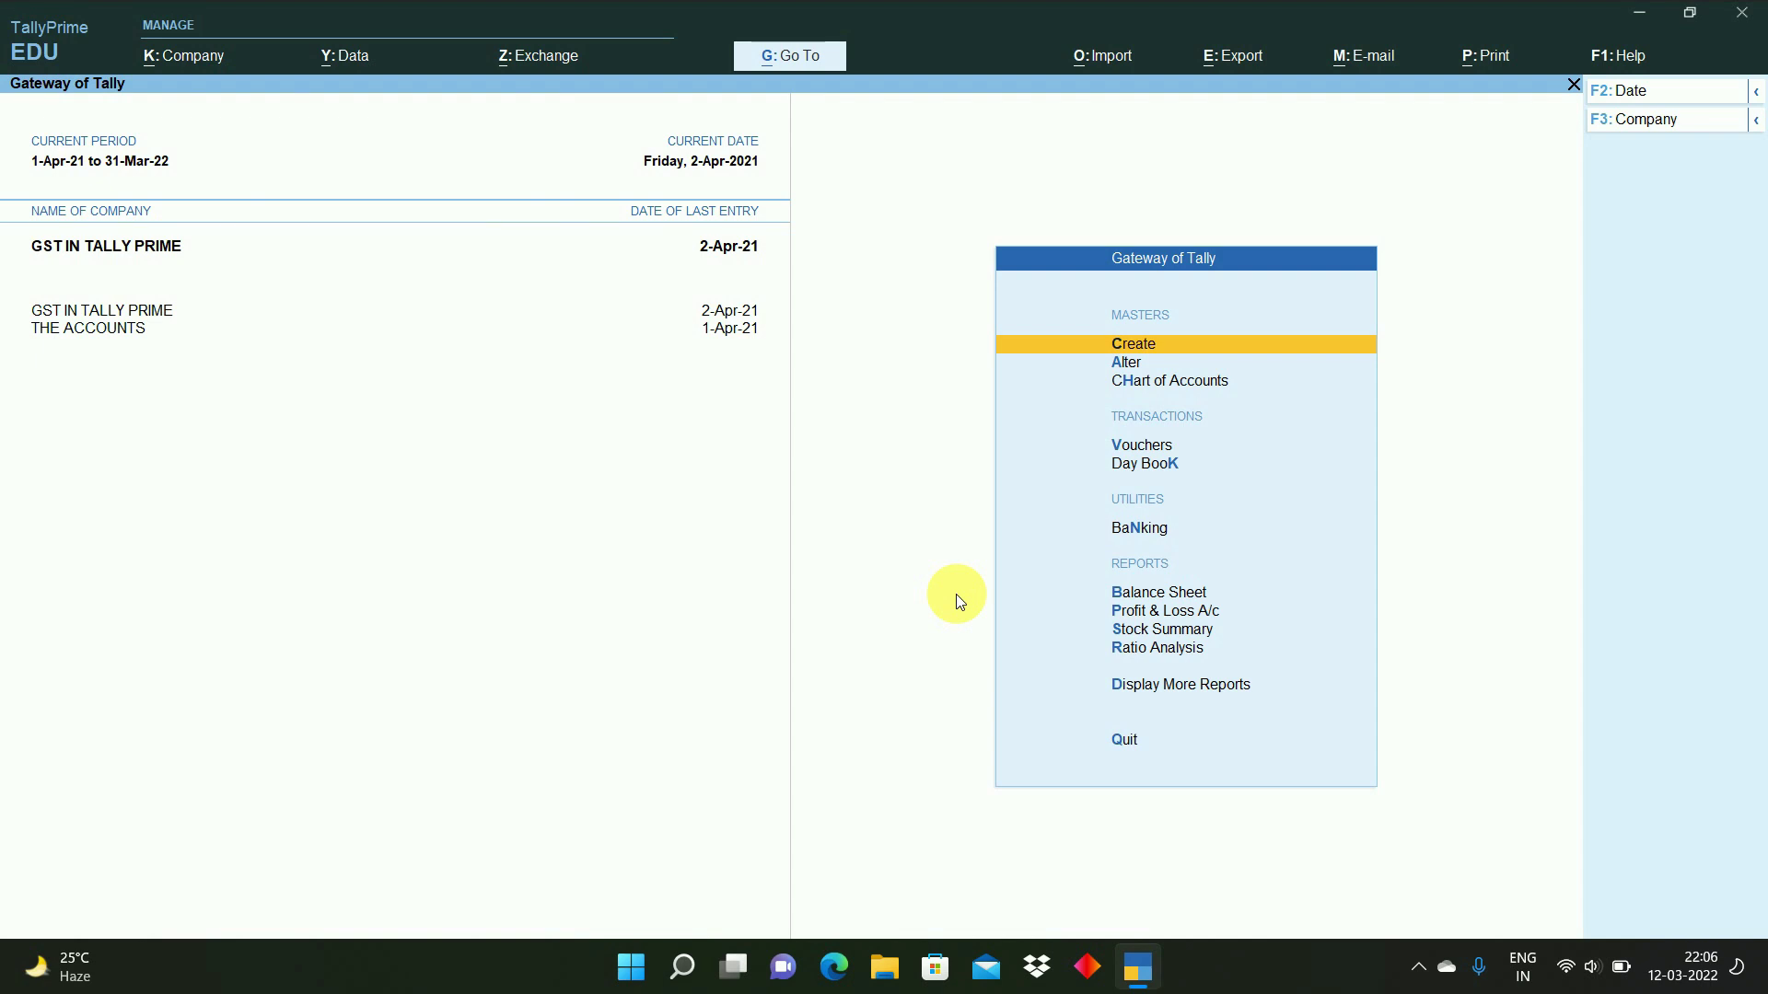
- Start a new stock item master named Dell Laptop-1210, leaving its alias blank
key(Down)
key(Down)
key(Down)
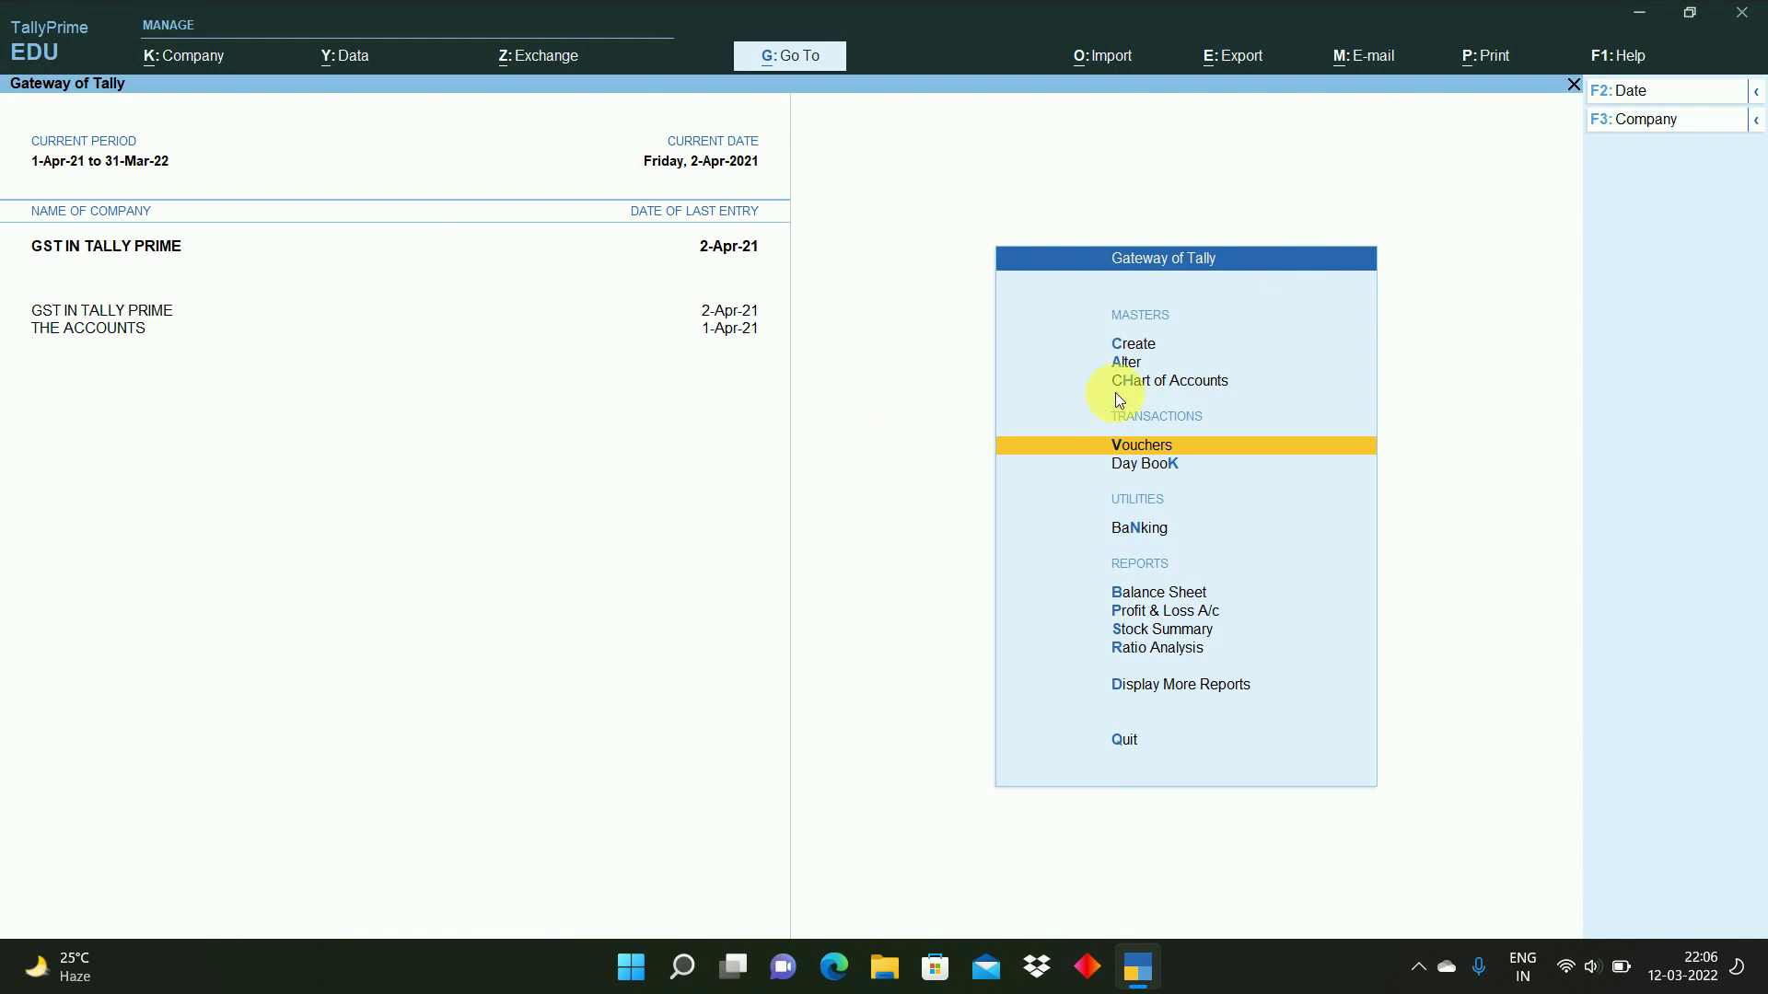
click(1134, 348)
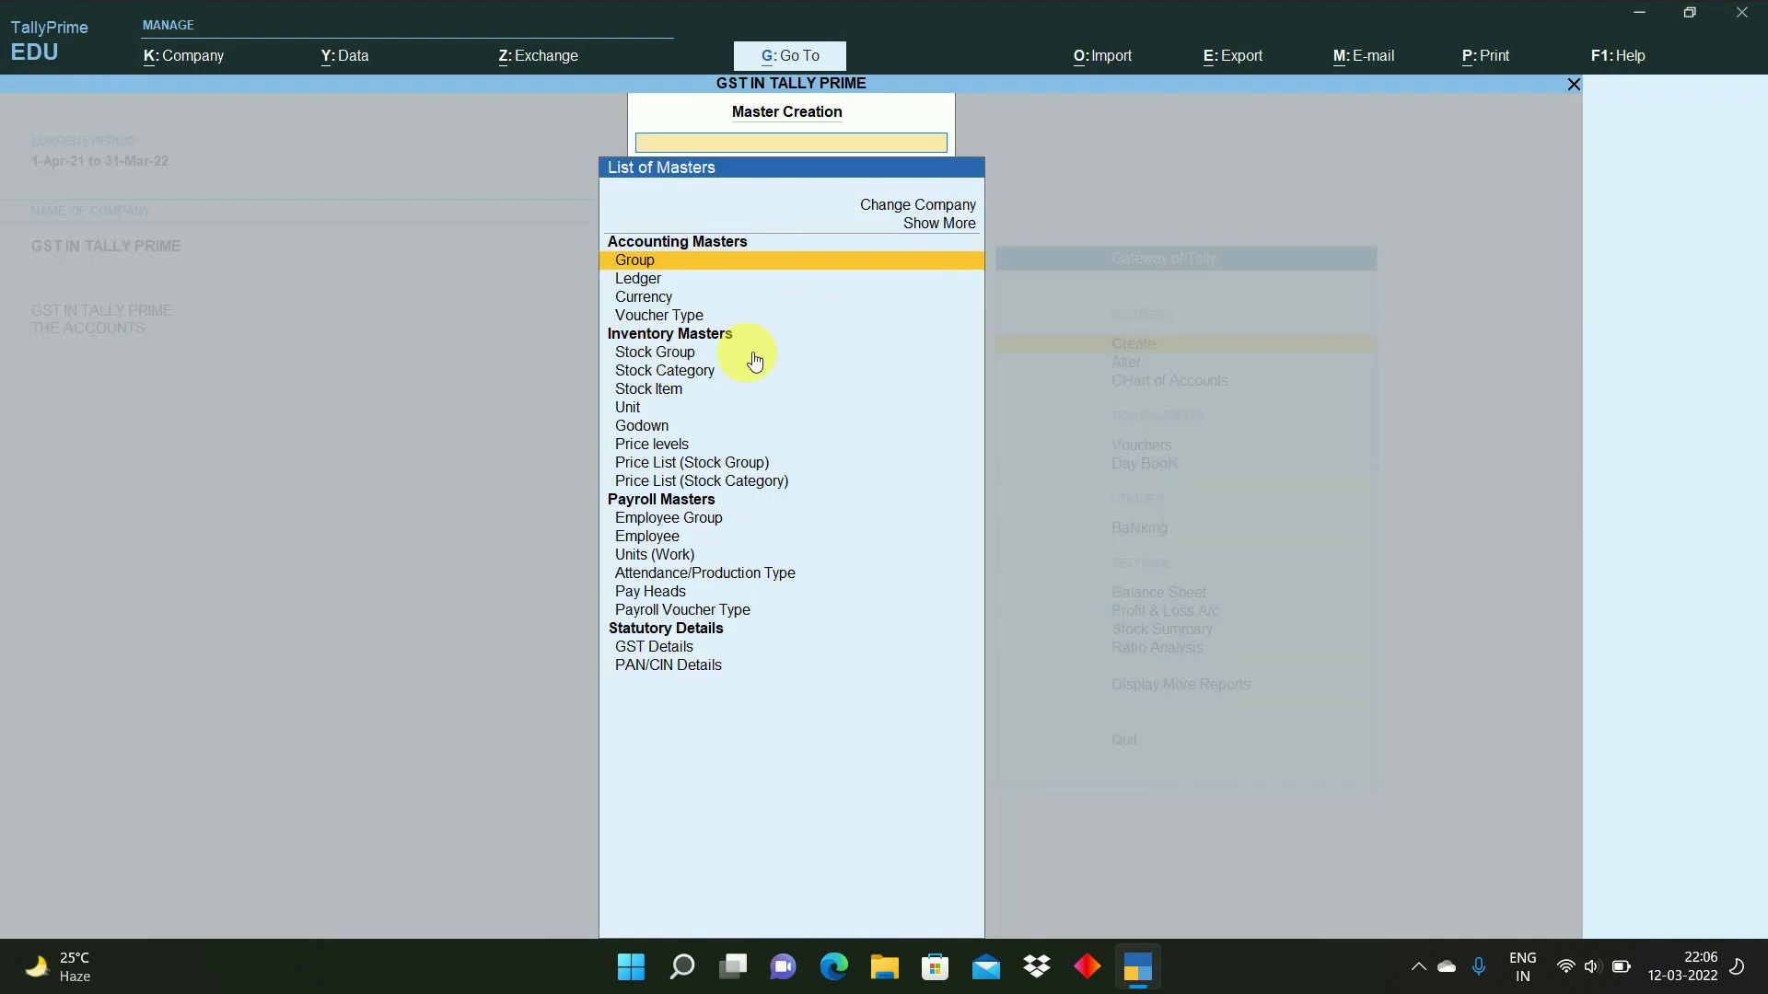
click(669, 388)
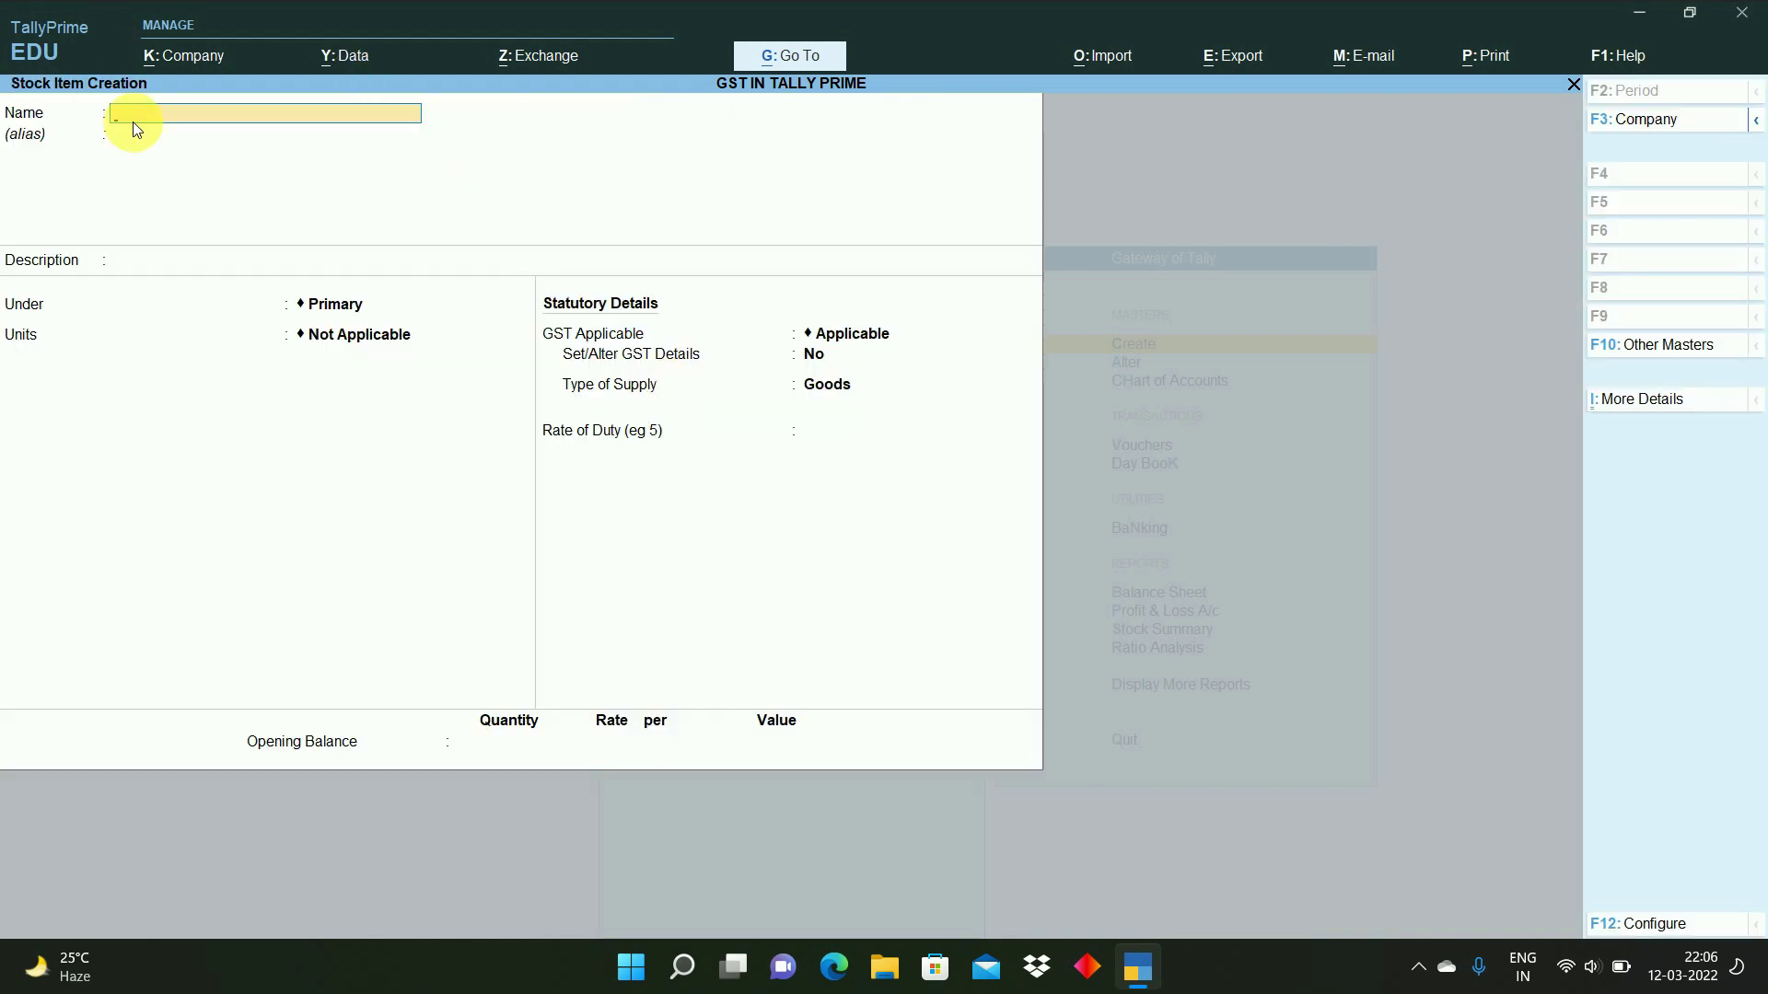
text(Dell Laptop-1210)
key(Return)
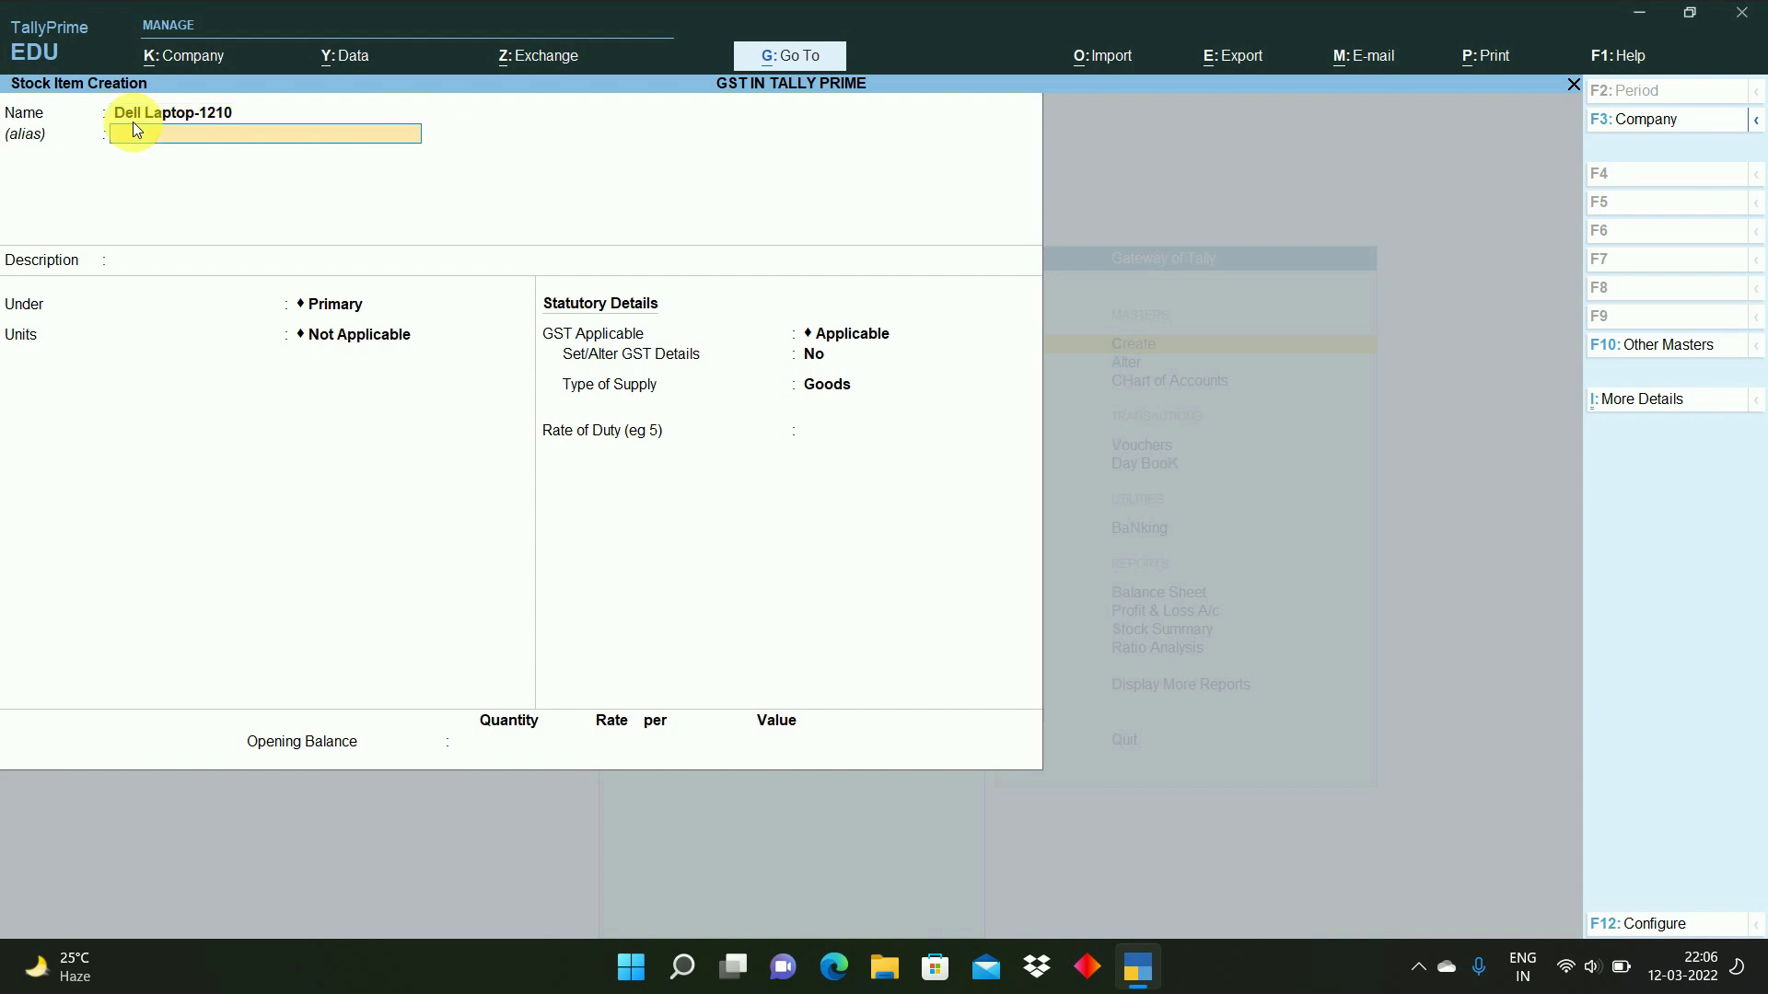
key(Return)
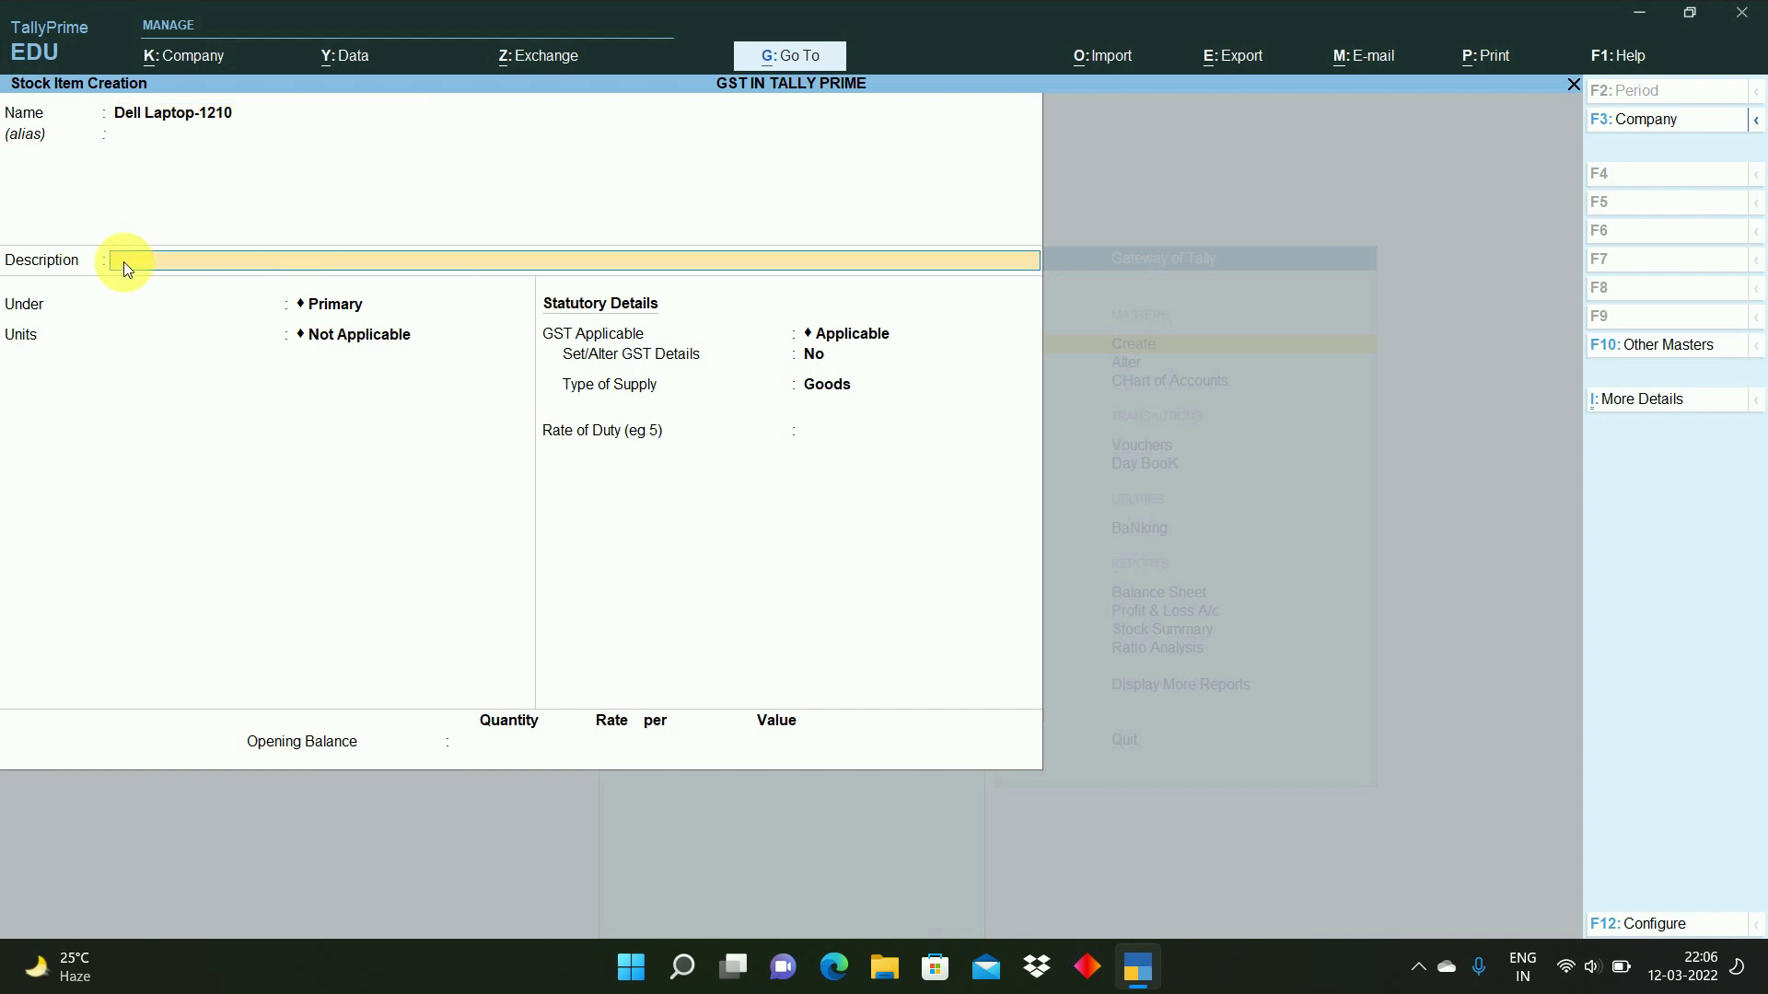
- Place the item under a new stock group Dell, grouped under Primary with item quantities added, and use UNT as its unit
click(486, 308)
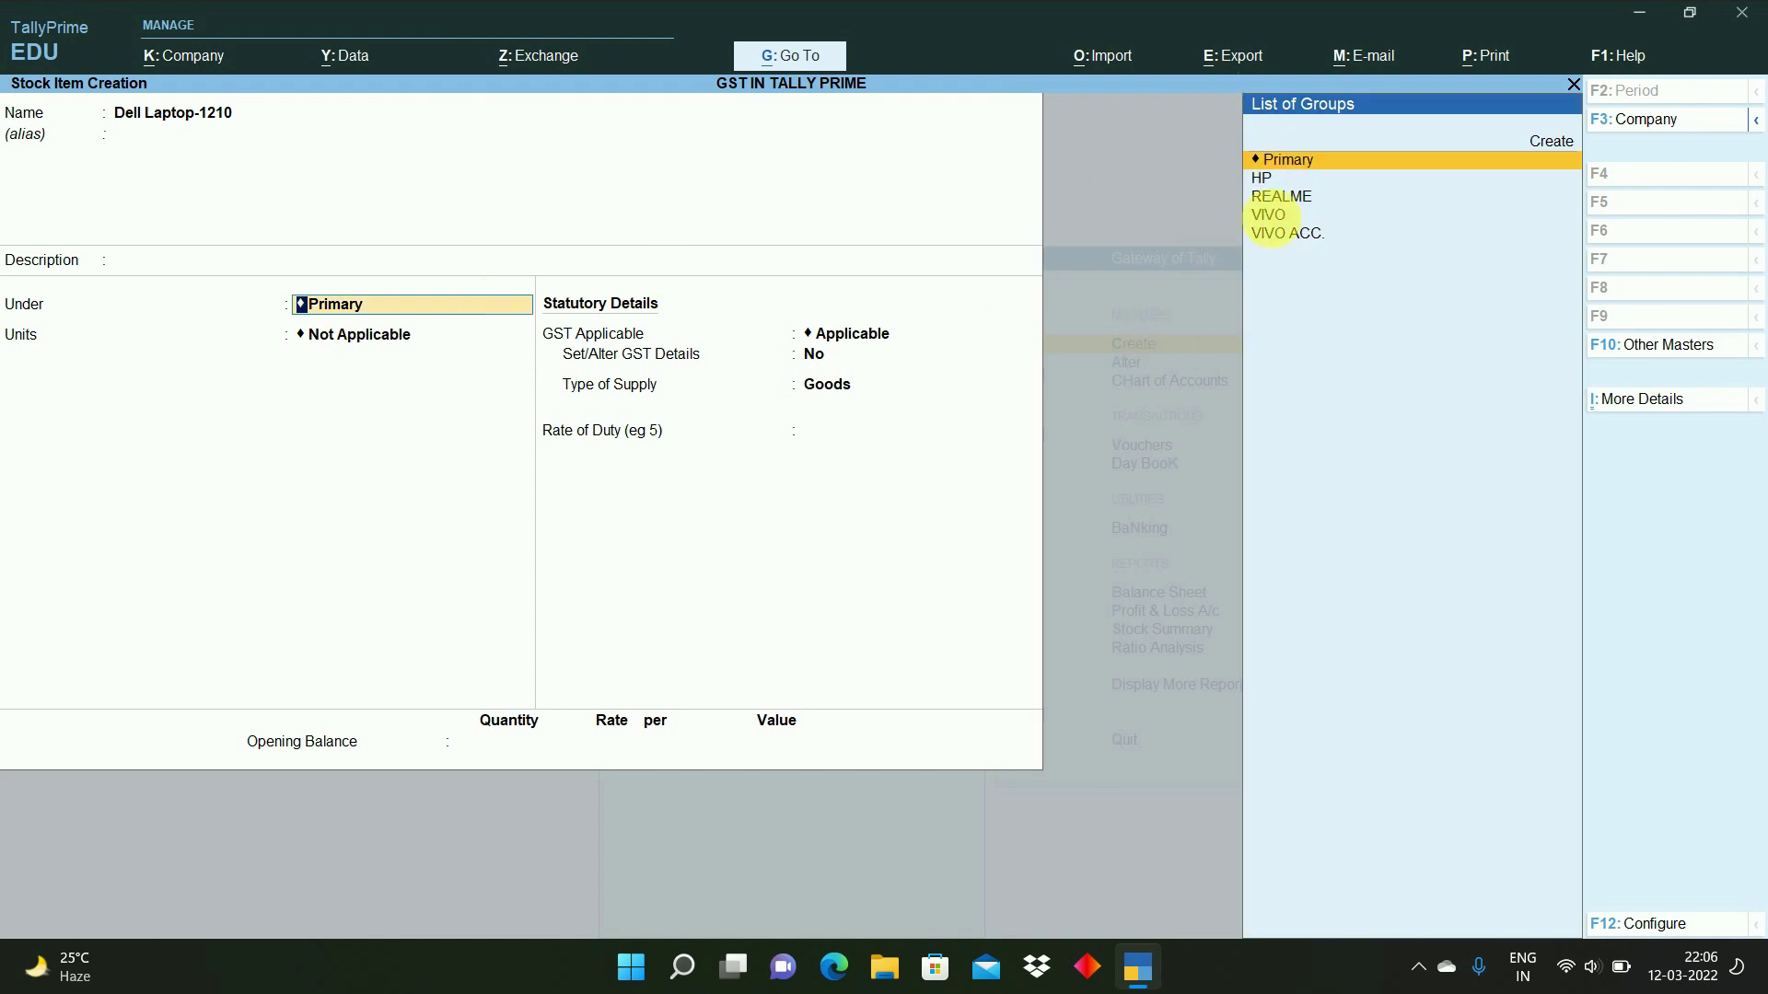
key(alt+c)
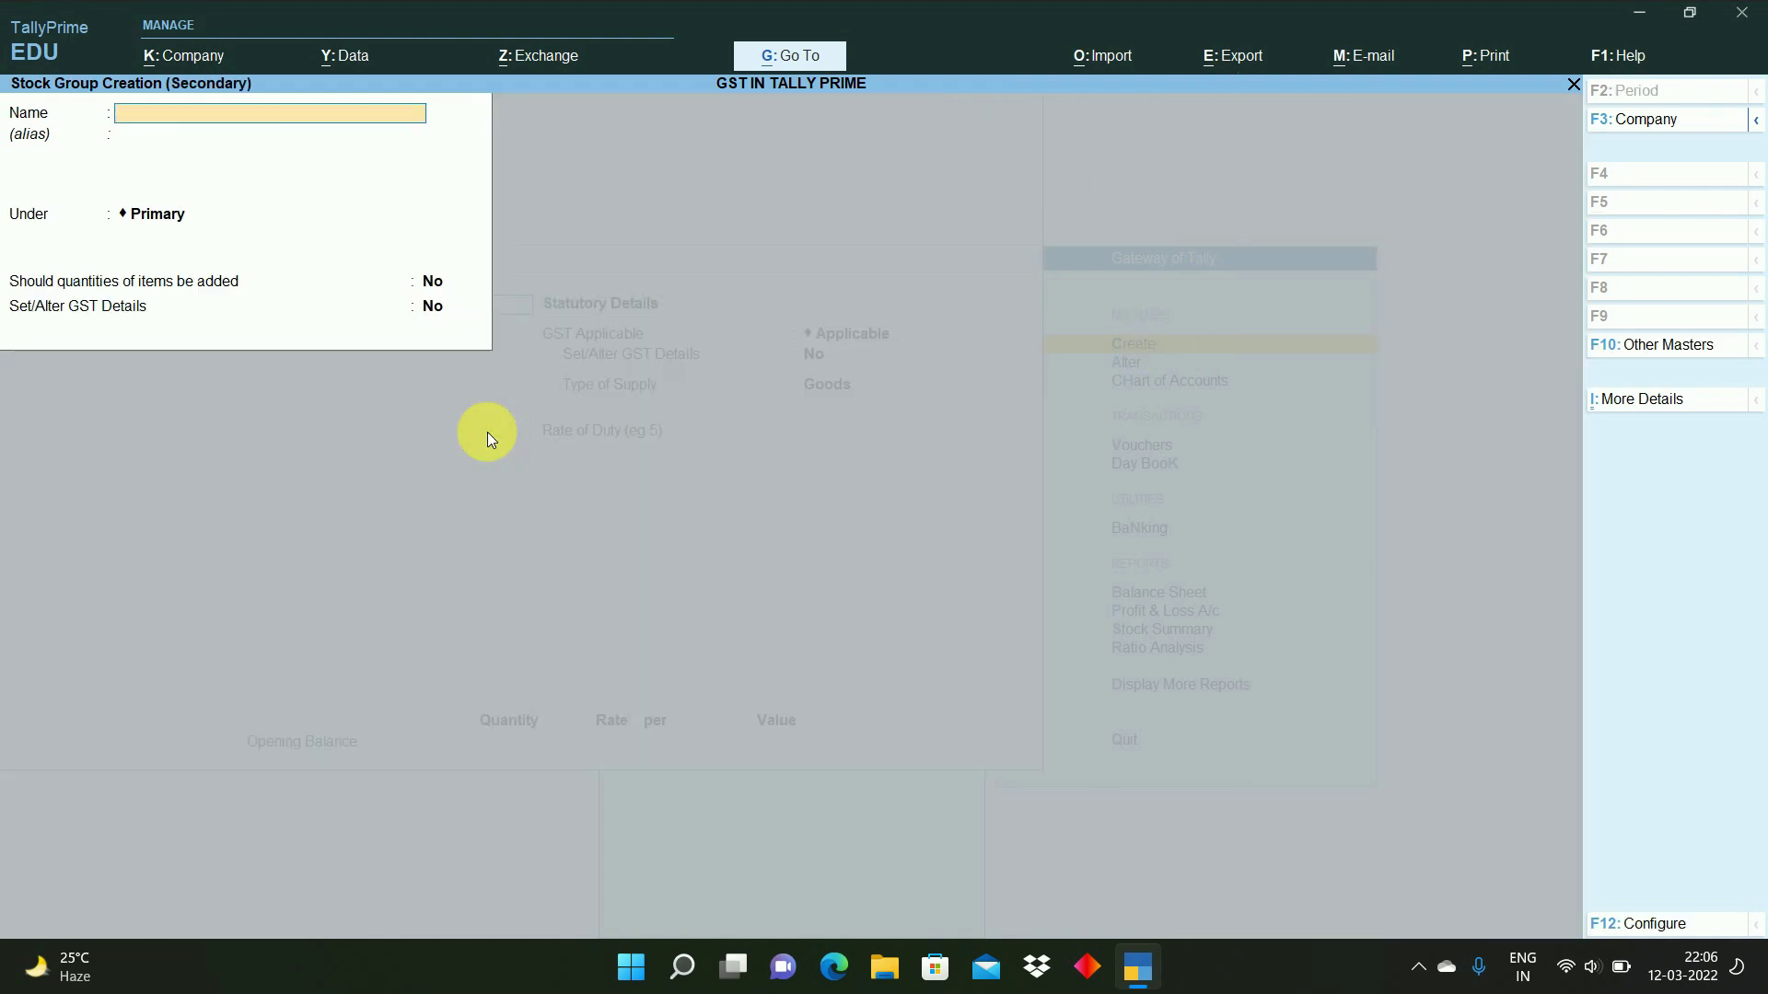
text(Dell)
key(Return)
key(Return)
key(Return)
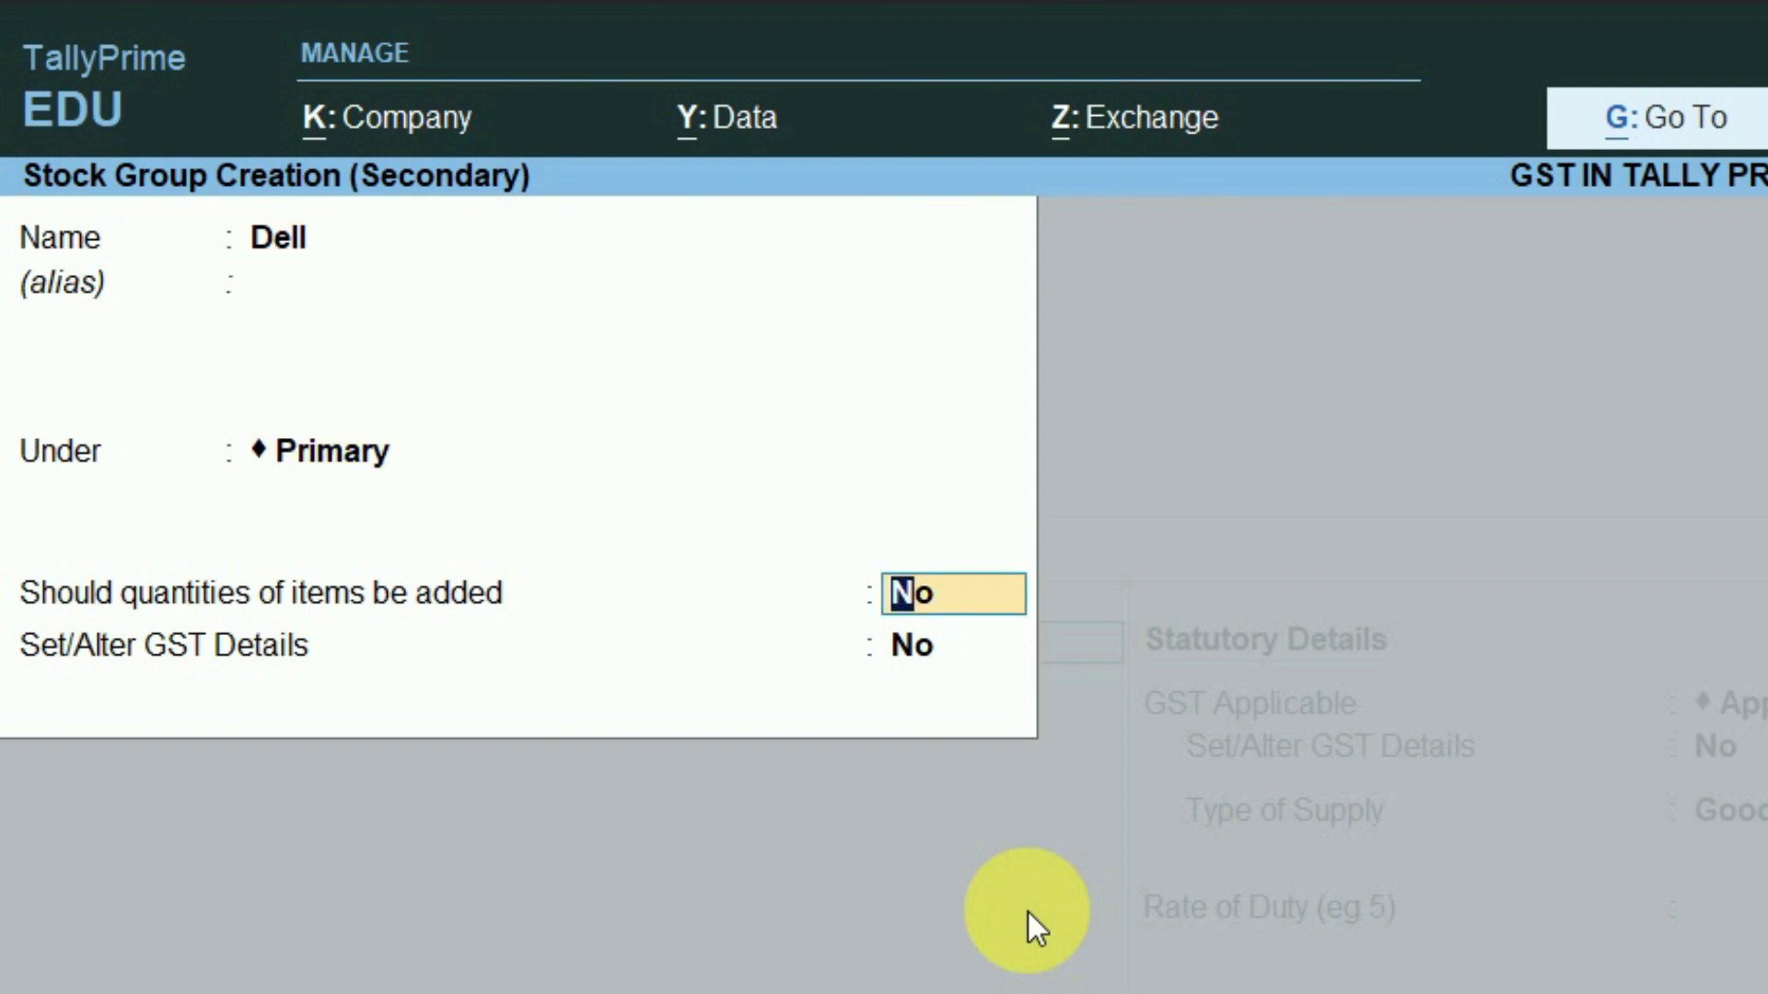
key(y)
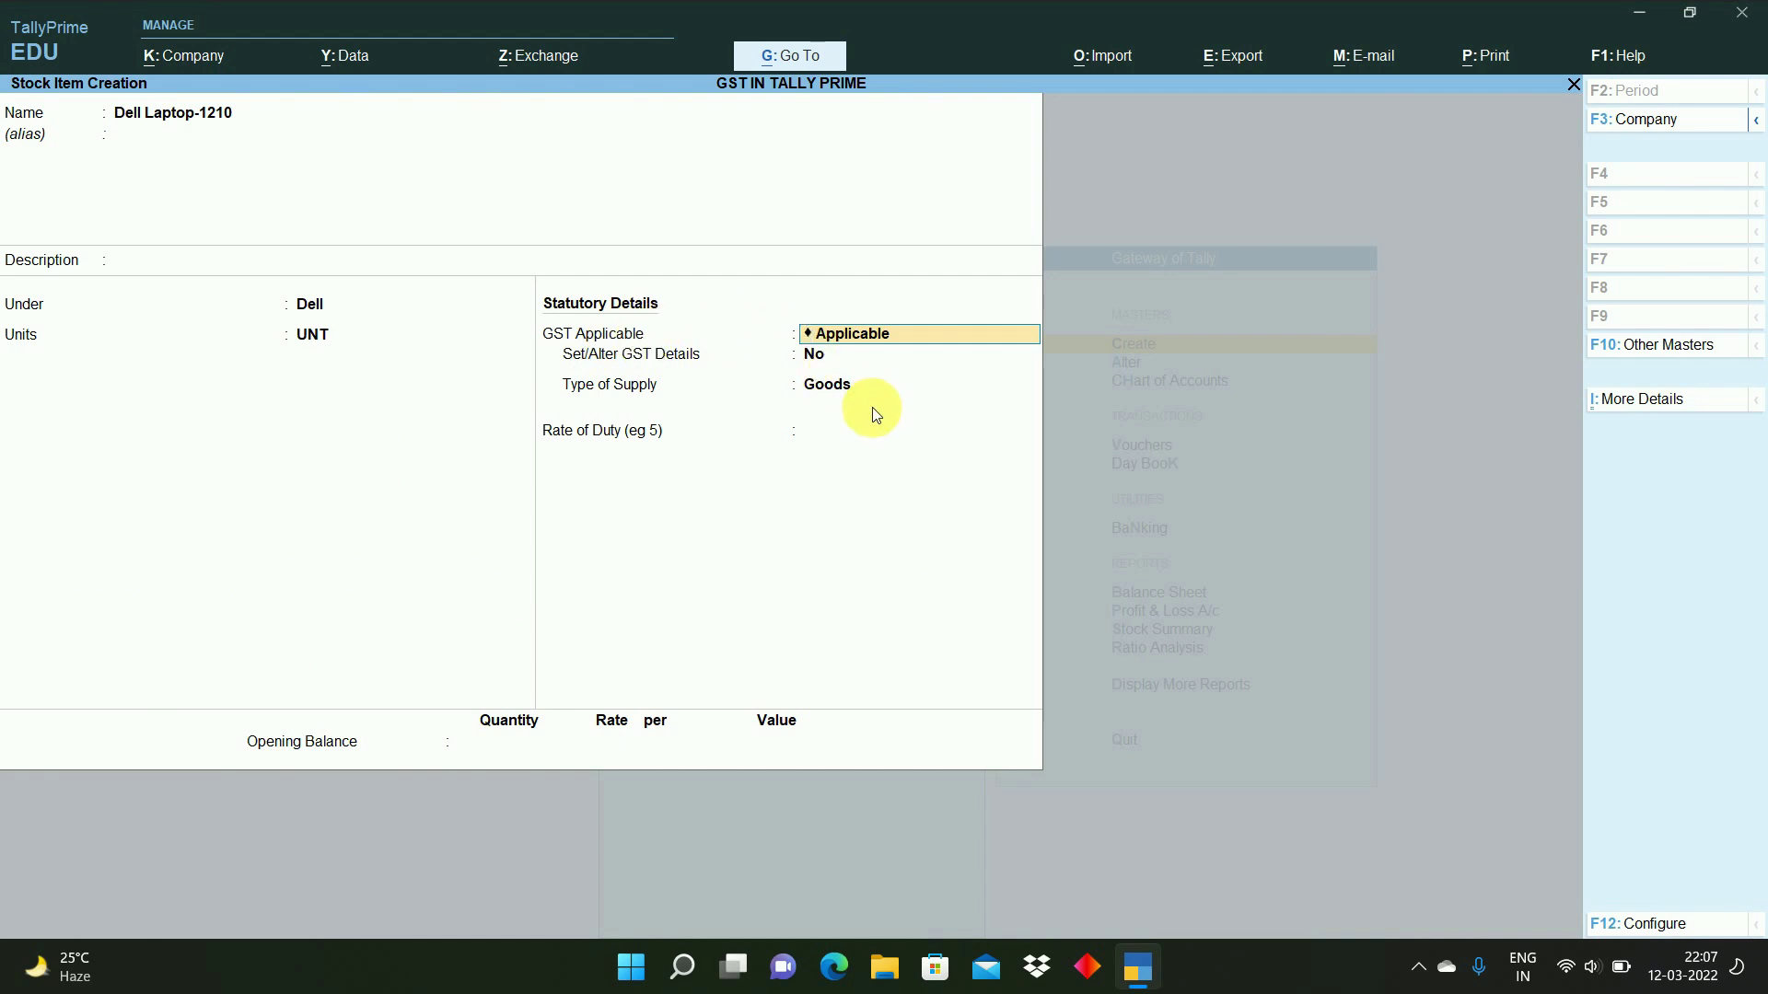
- Keep GST applicable for the item, enable setting its GST details, and accept the GST configuration with all options Yes
key(Return)
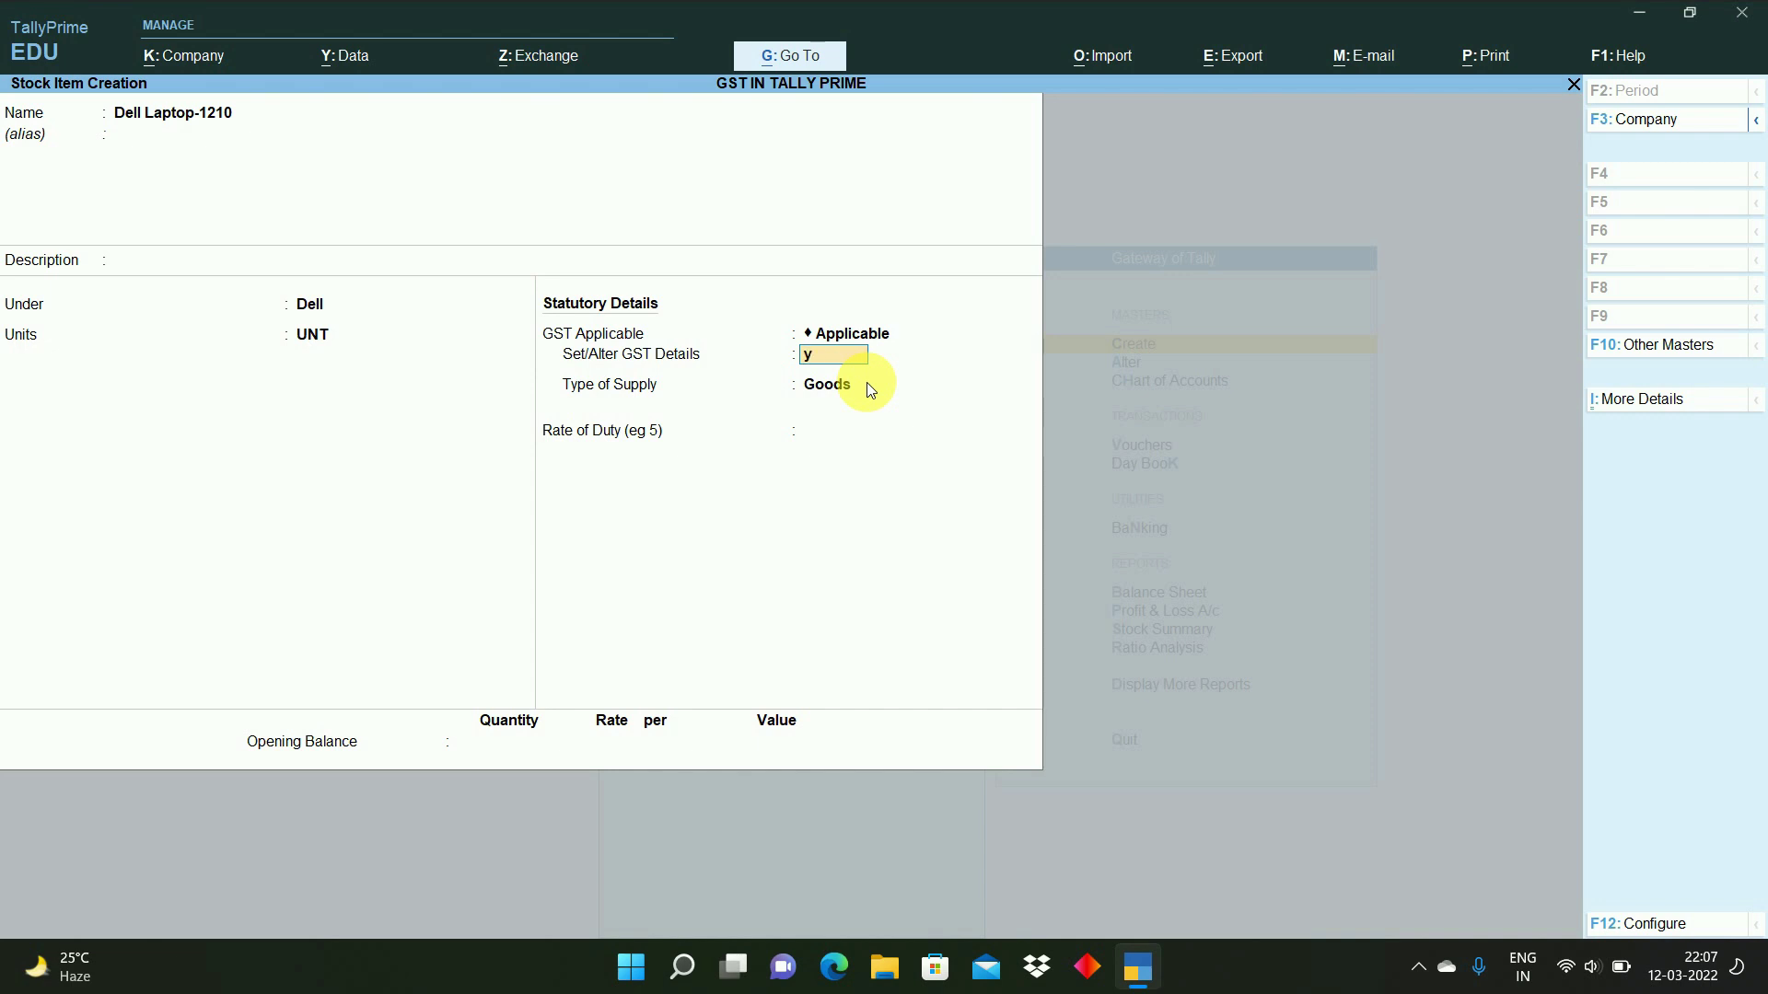
text(y)
key(Return)
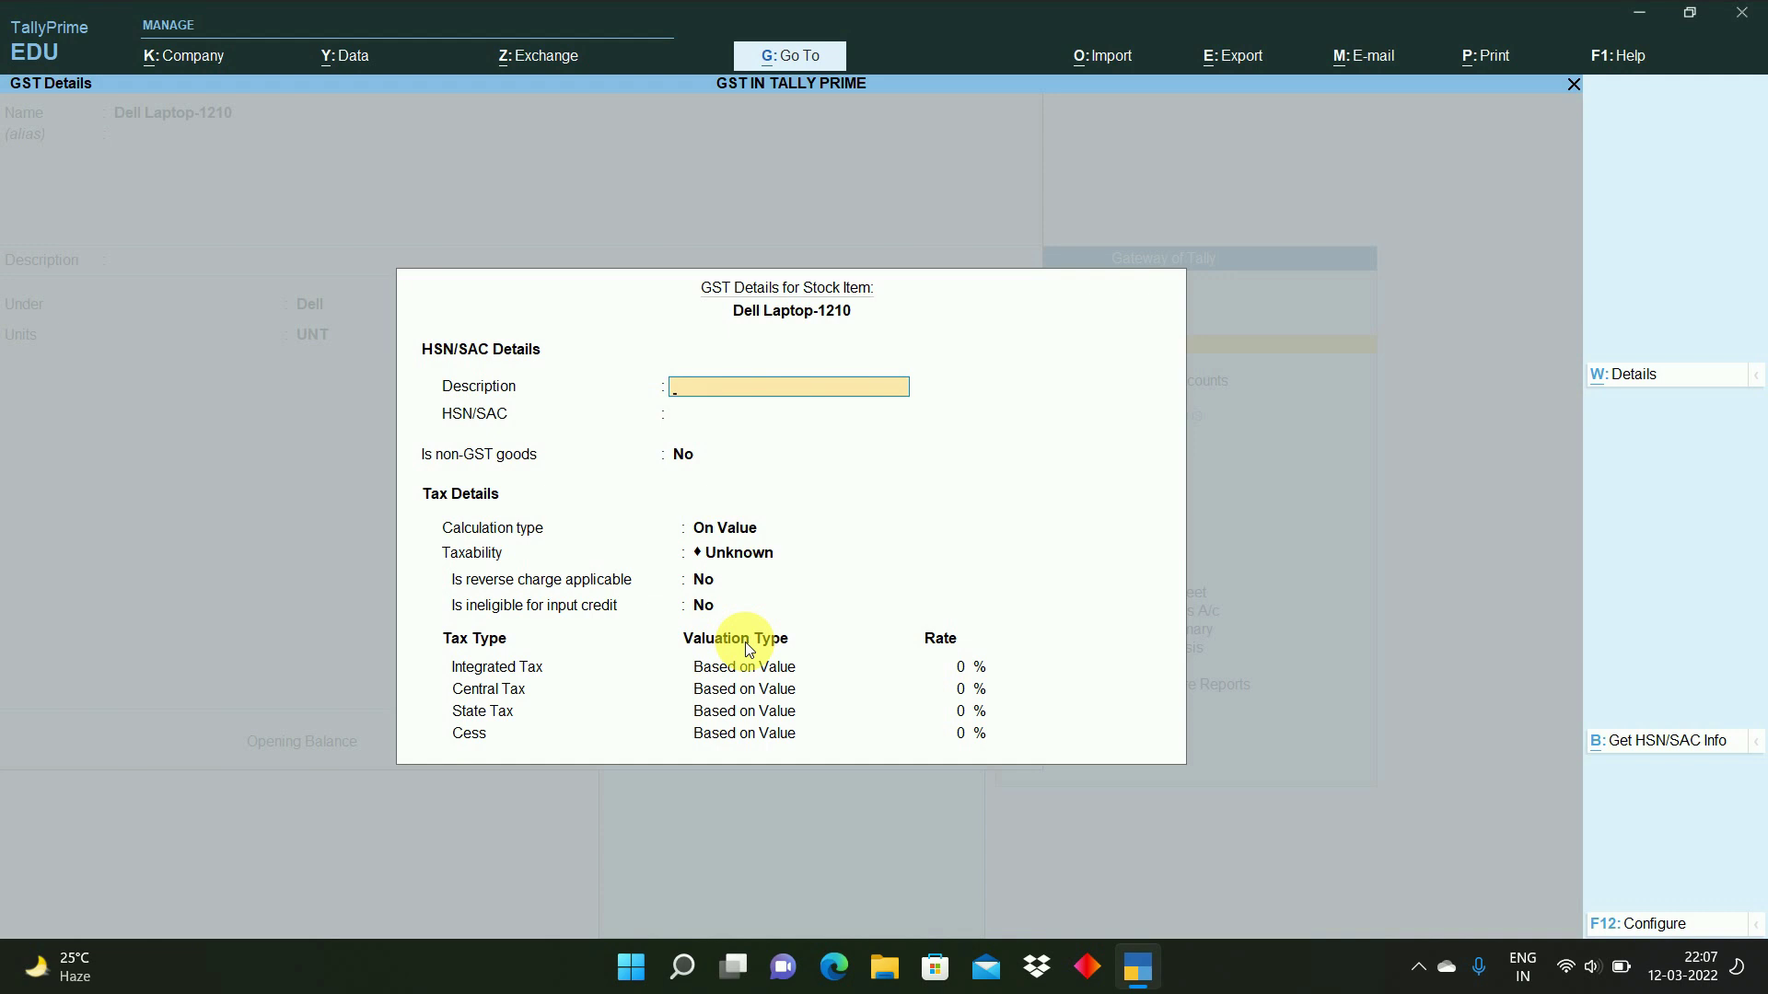
click(1654, 925)
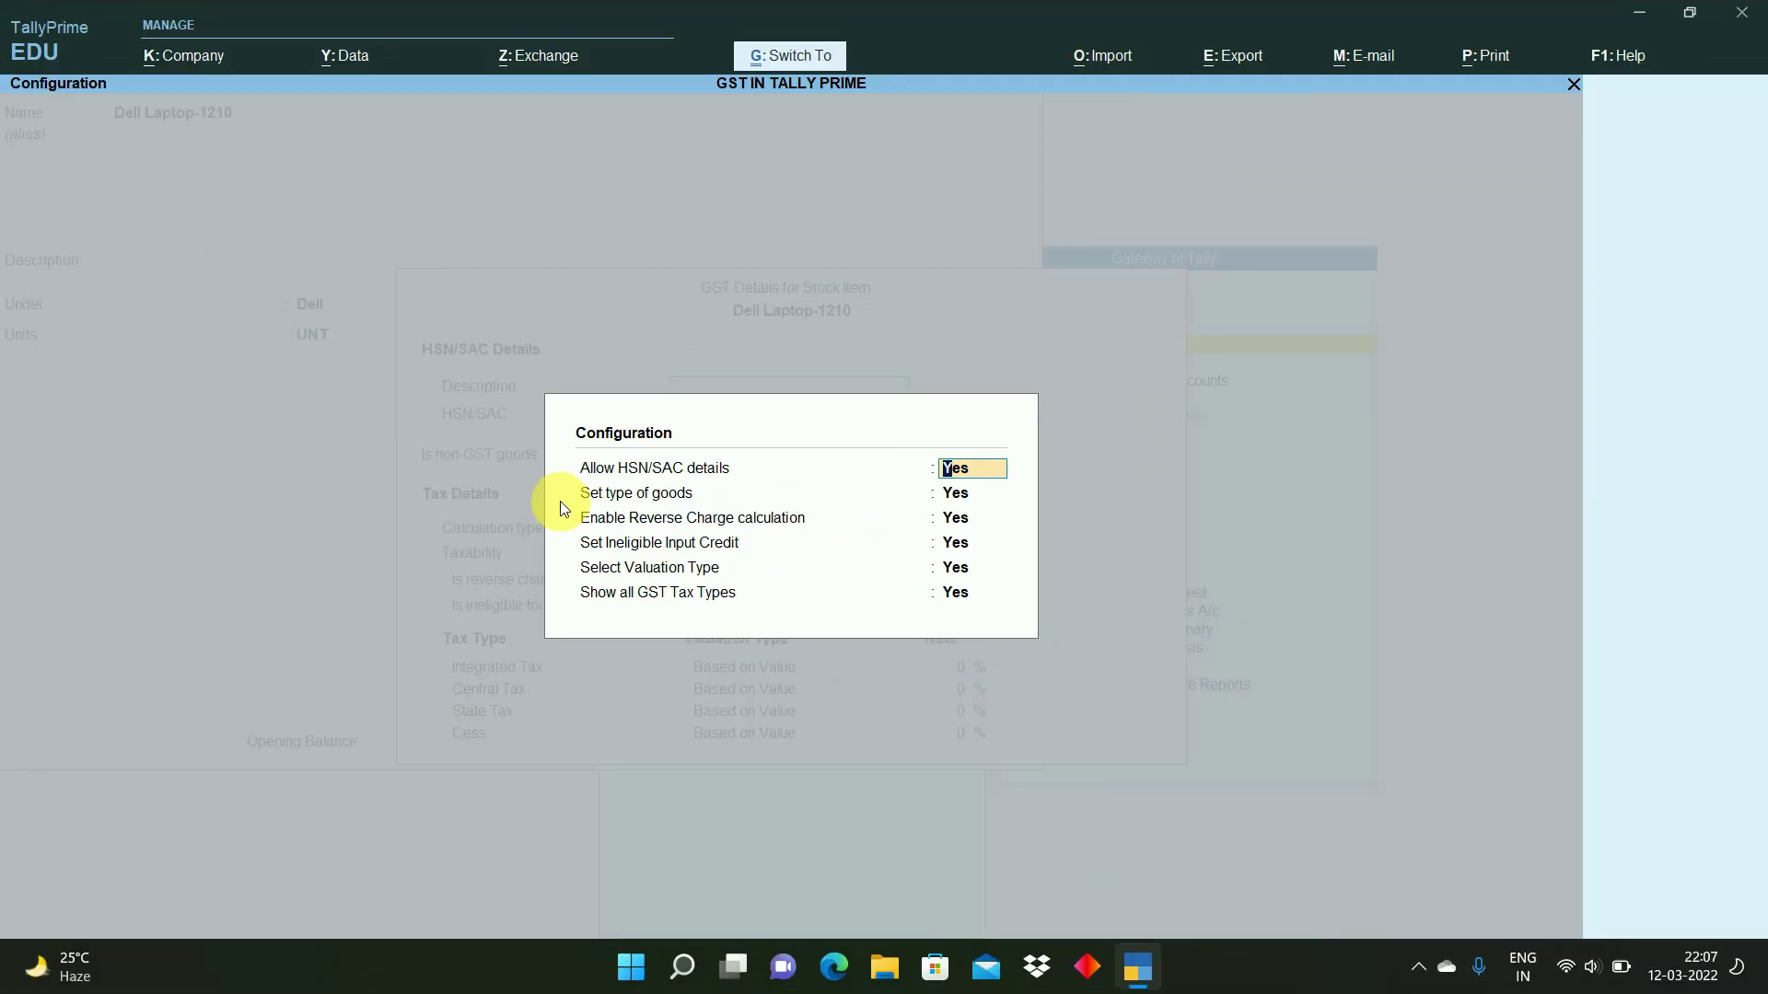
key(ctrl+a)
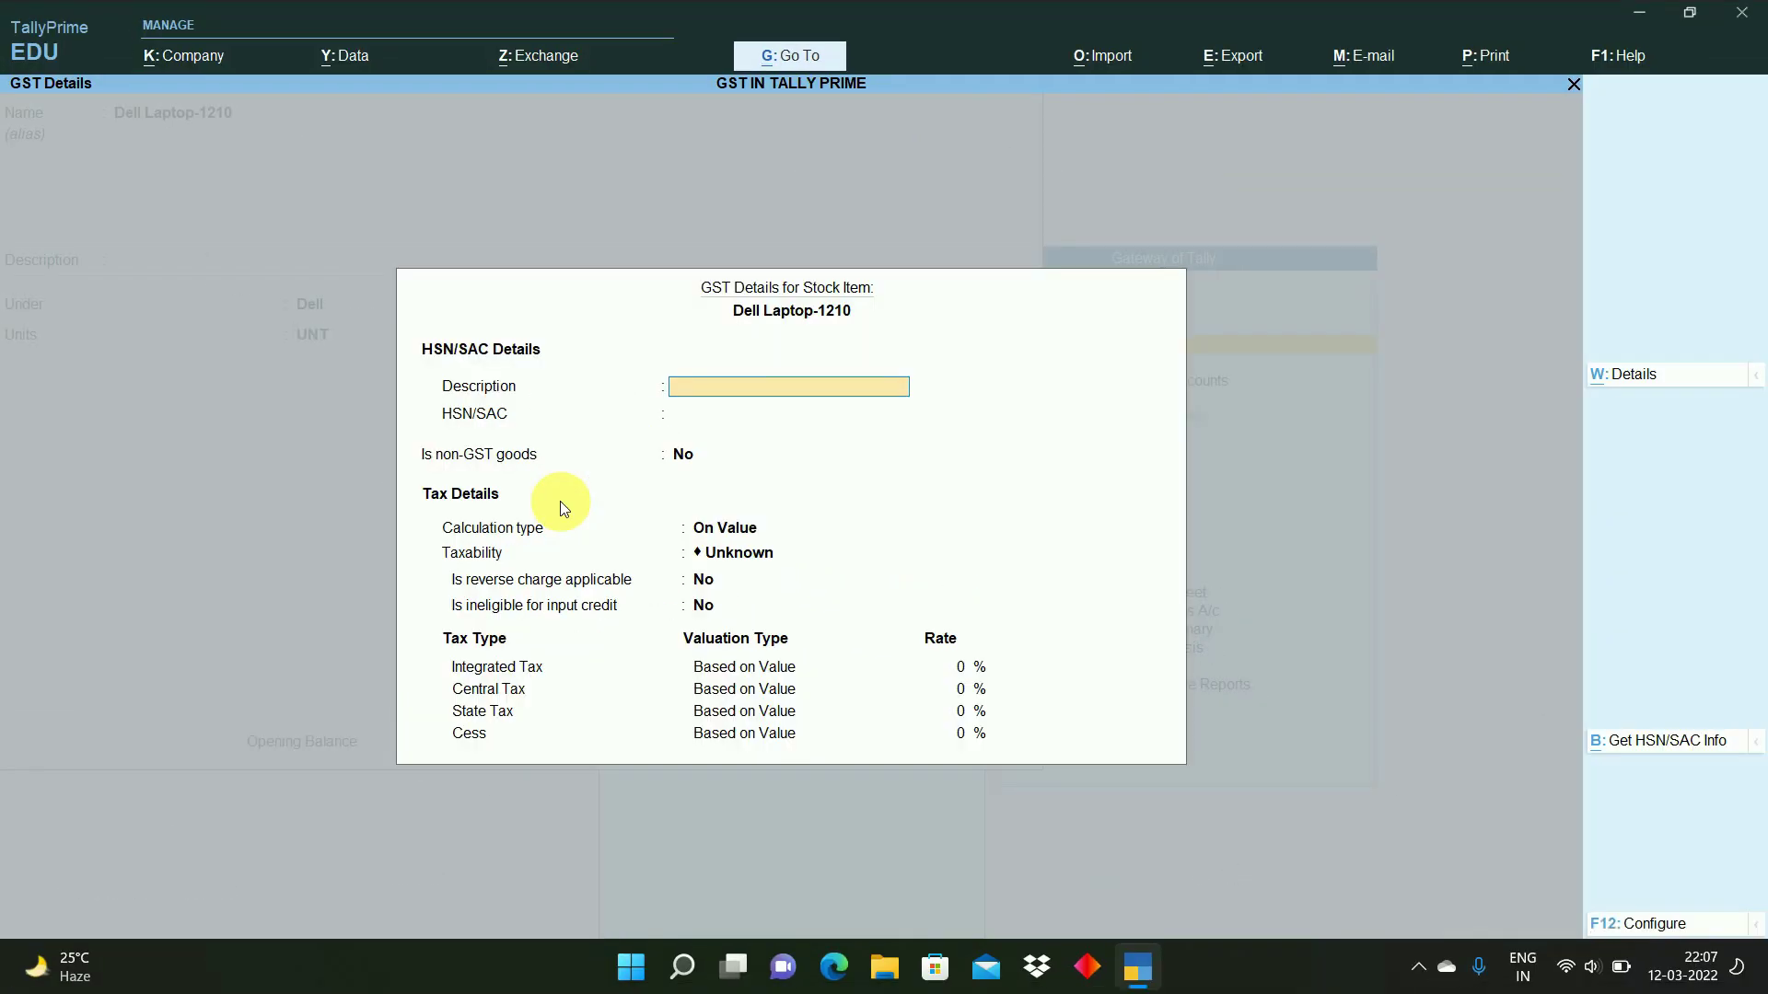
- Enter HSN/SAC 5004 without a description, keeping non-GST goods as No and calculation type On Value
key(Return)
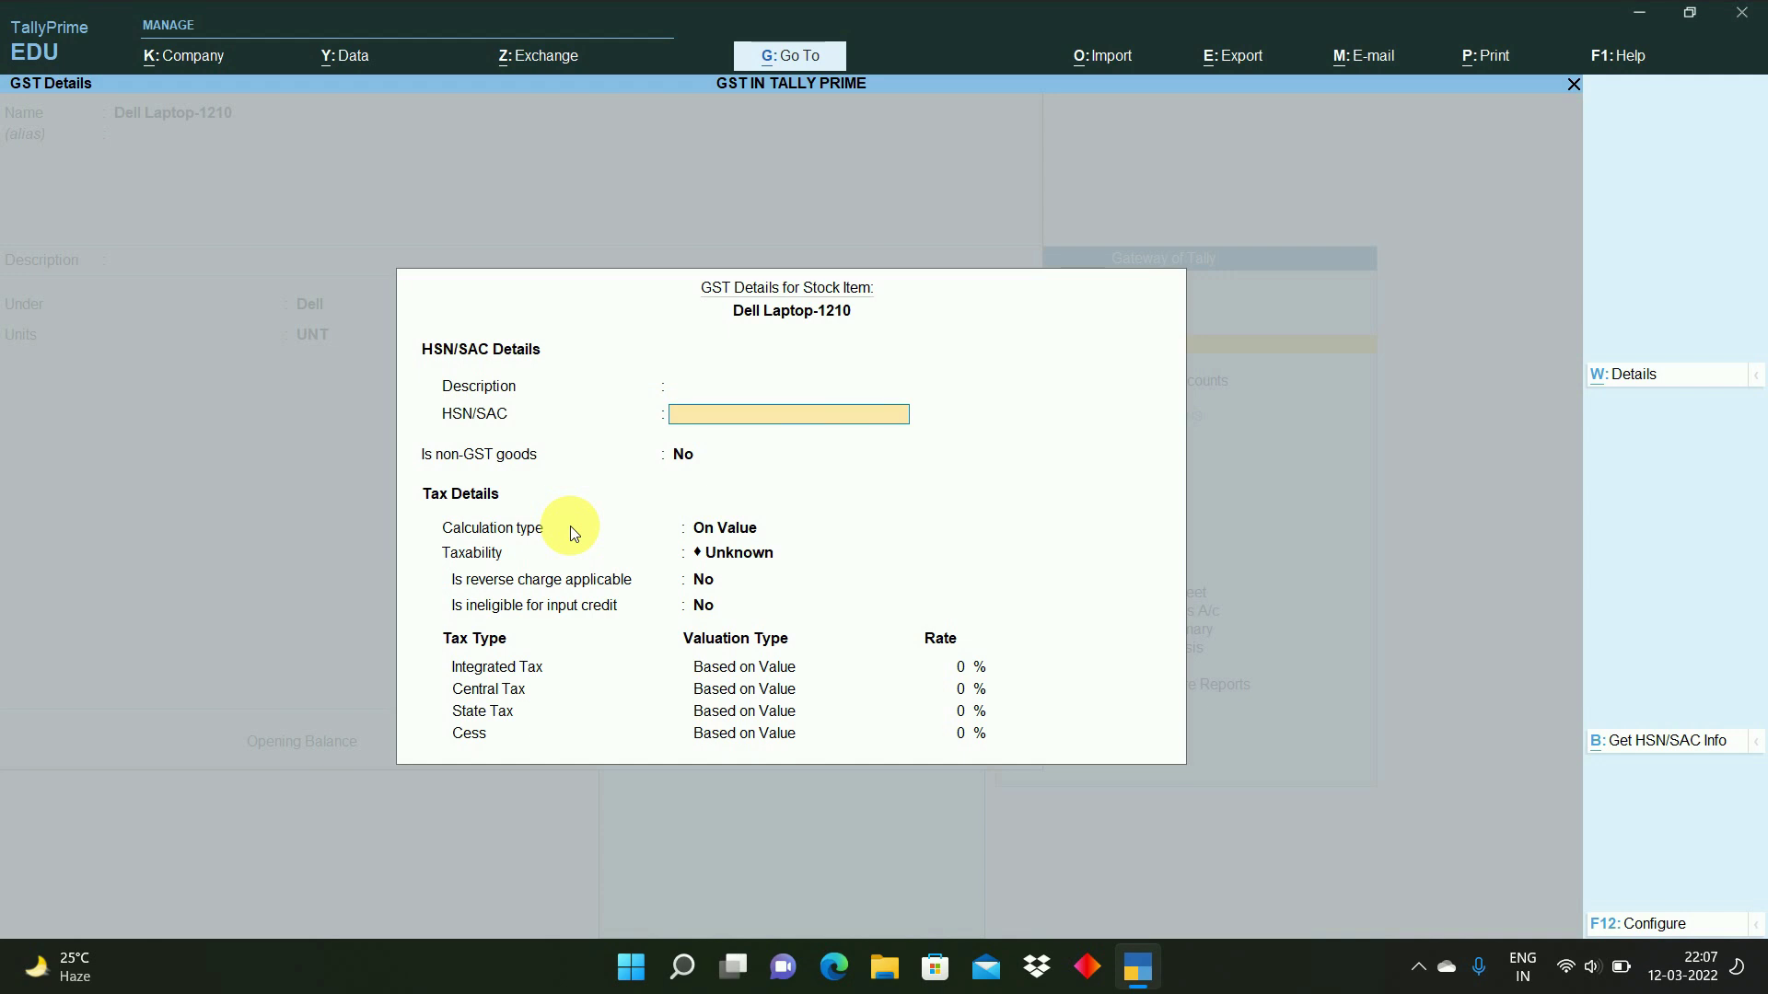
text(5004)
key(Return)
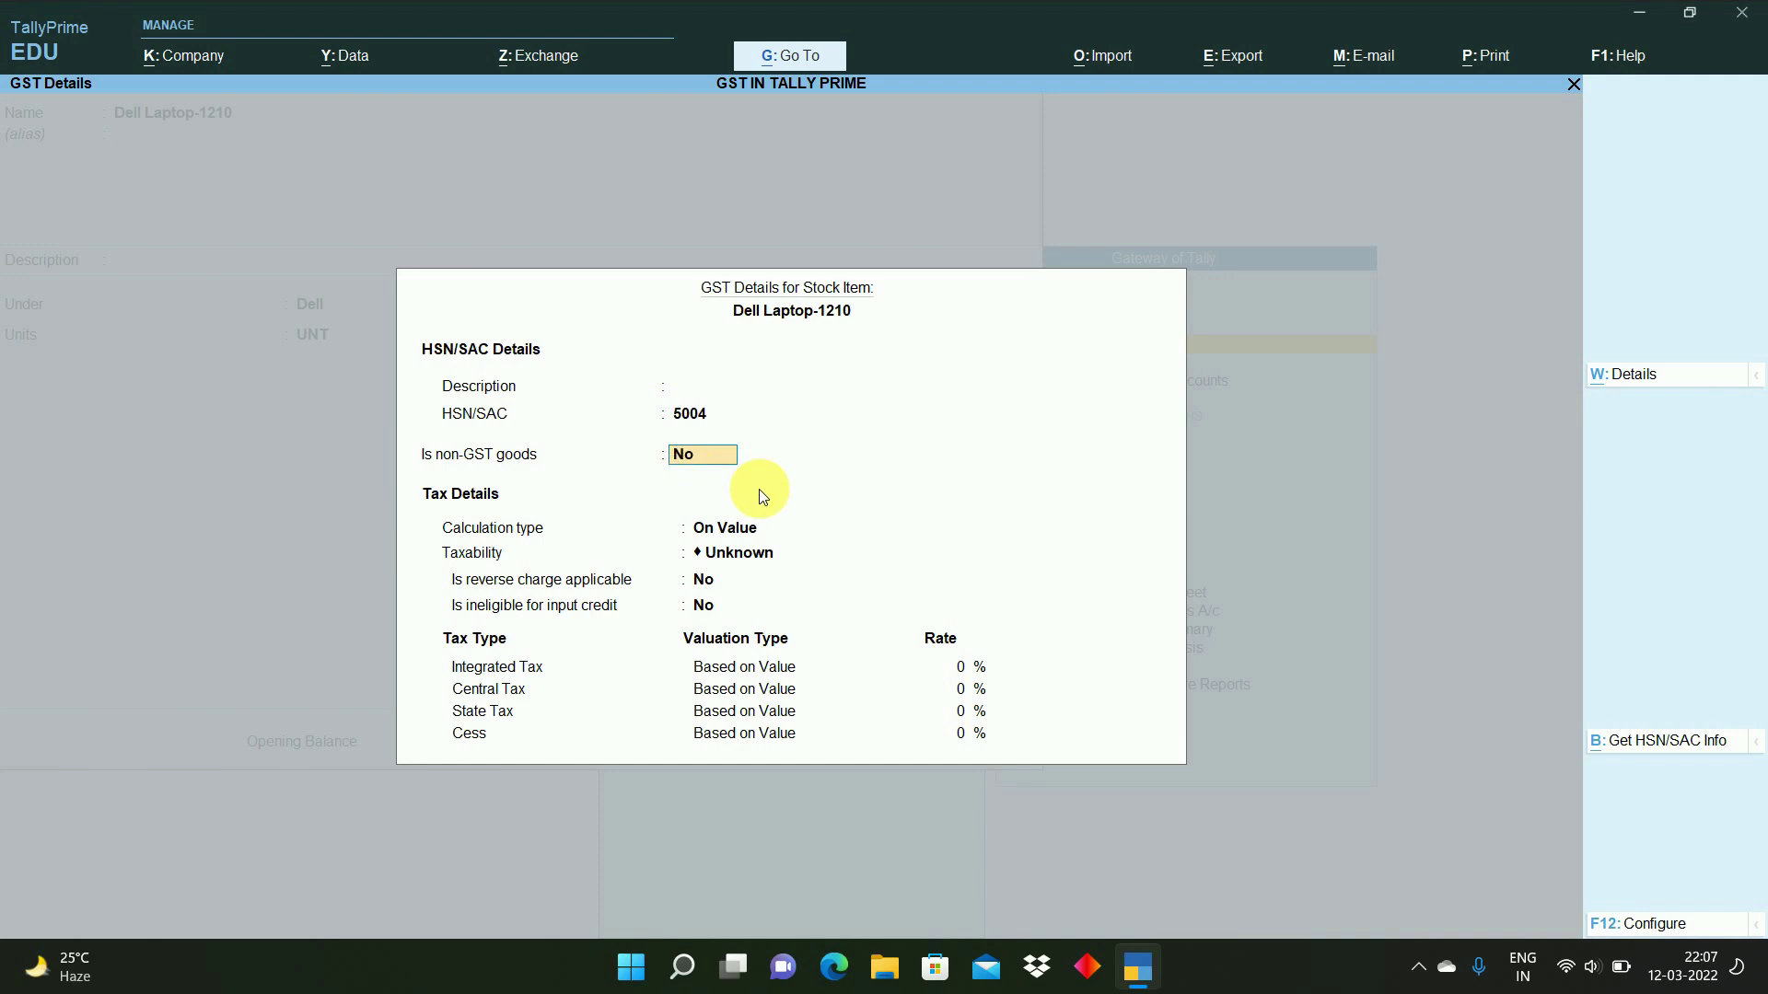
key(Return)
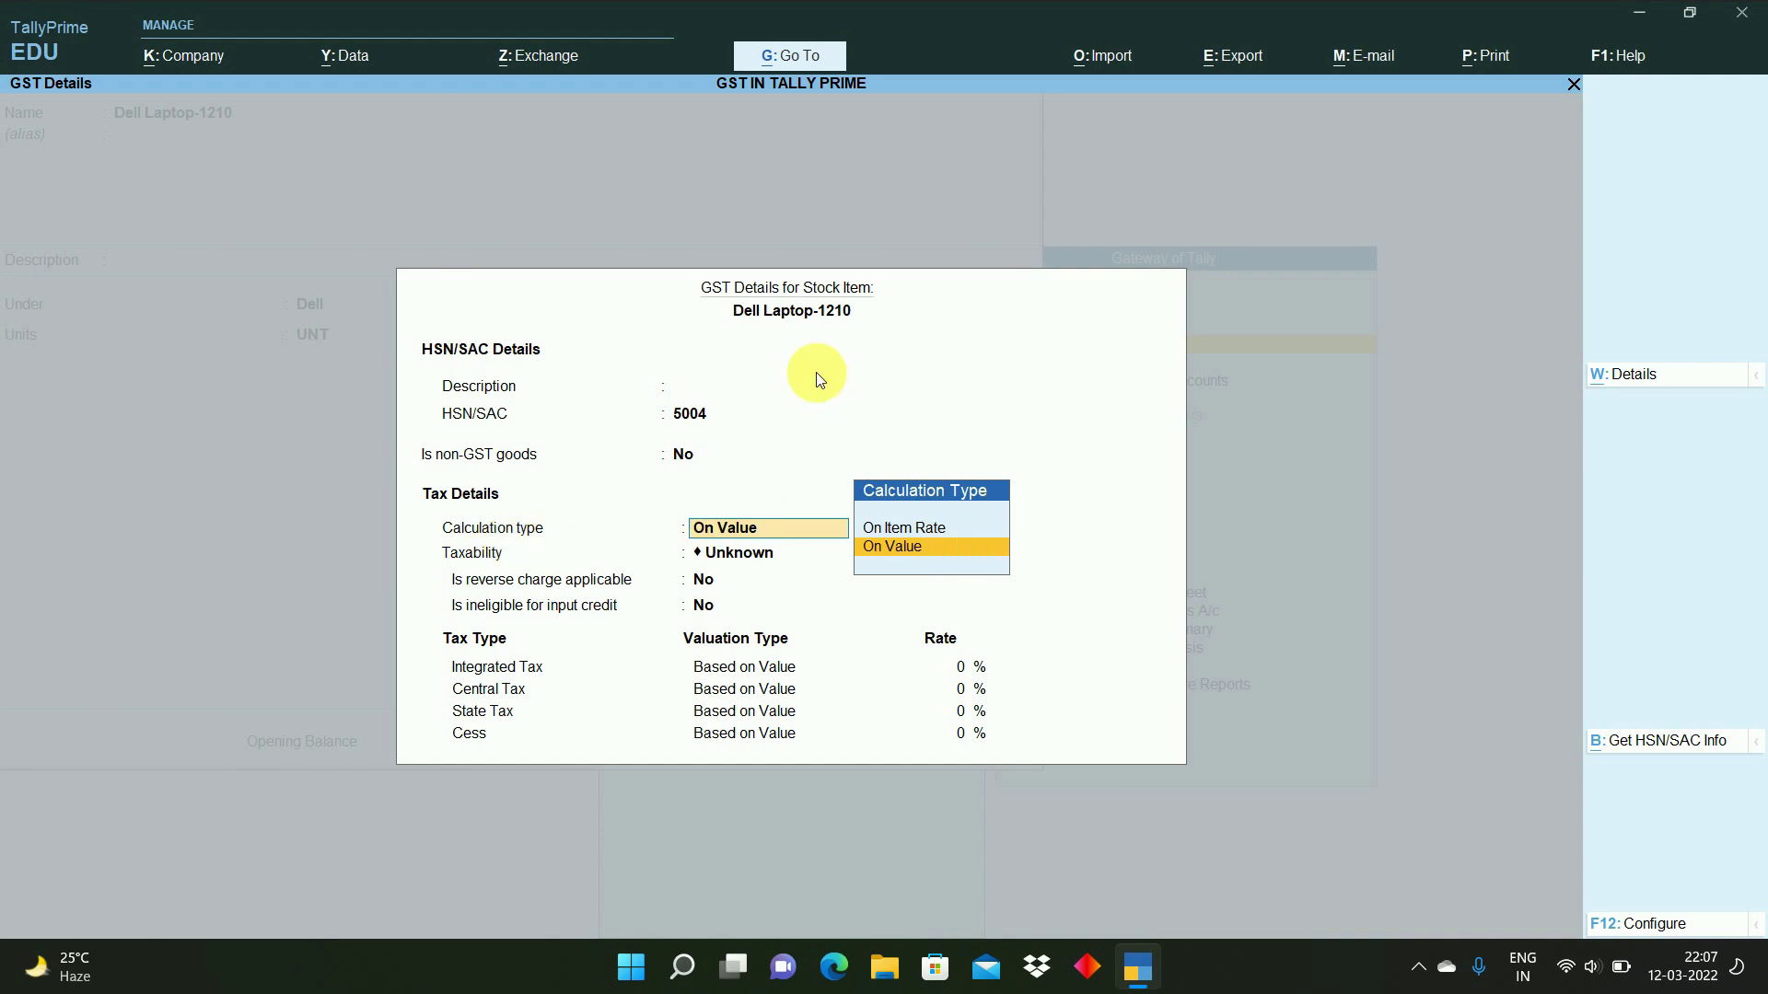
key(Return)
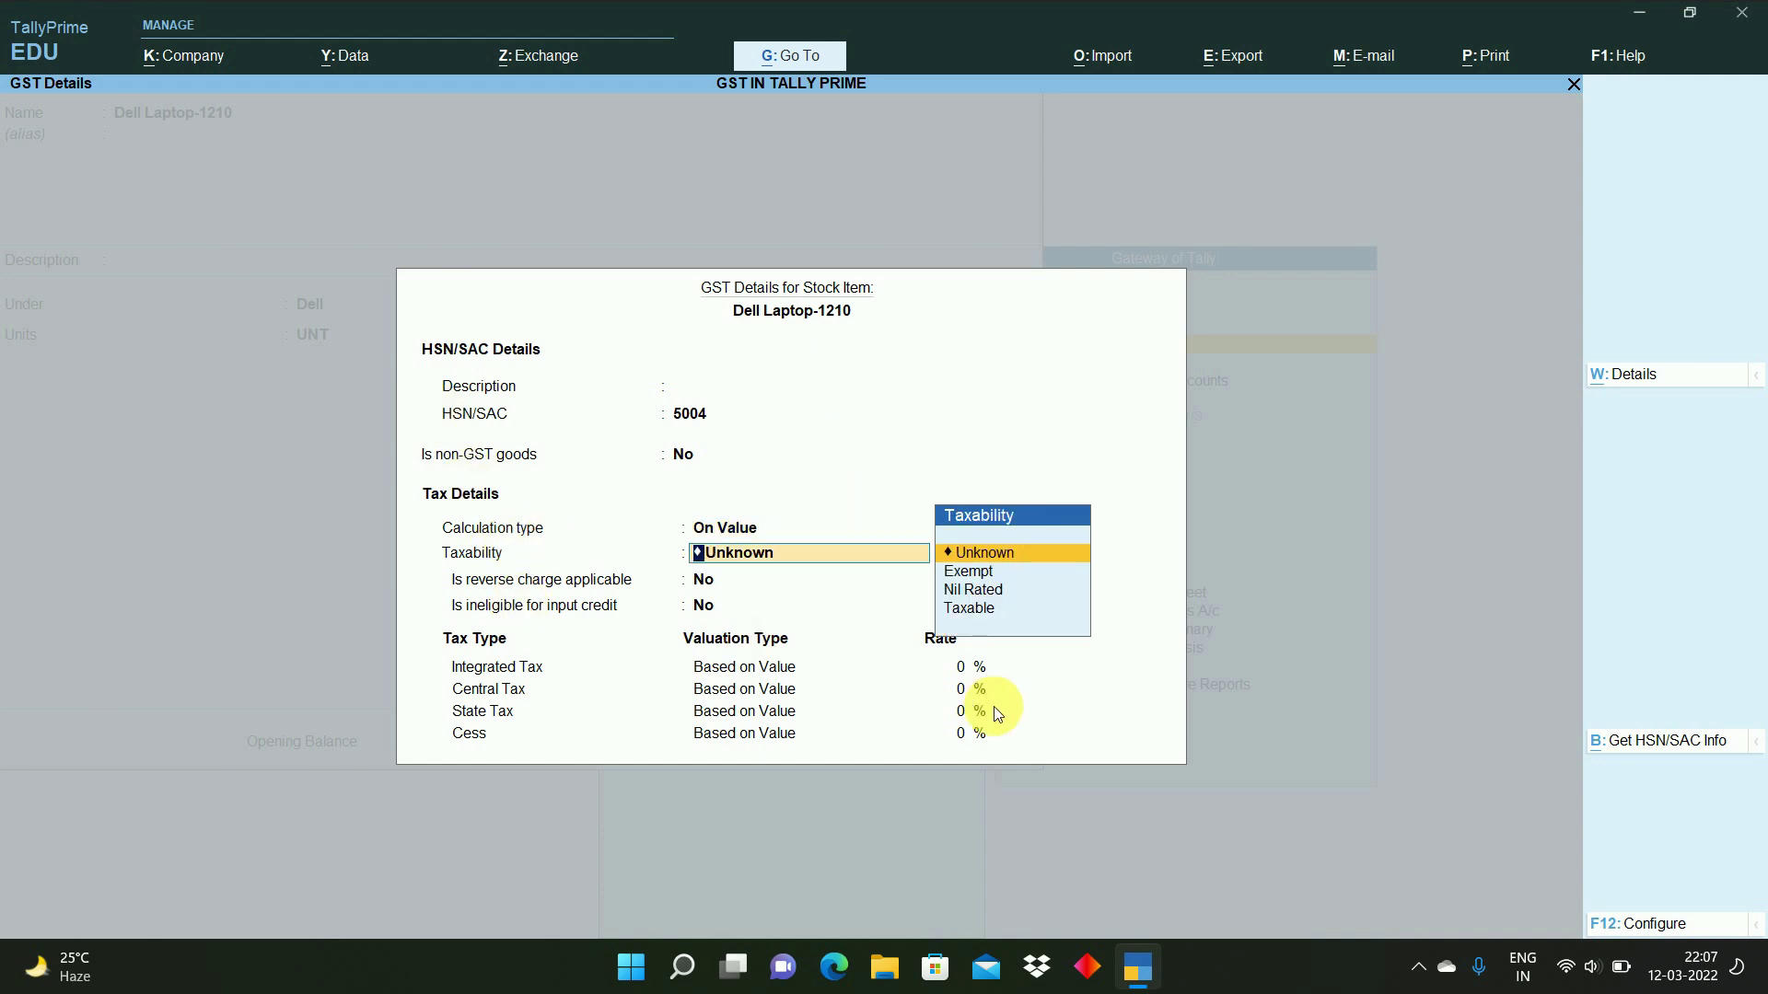
- Set the item's taxability to Taxable, with reverse charge and input credit ineligibility both No
key(Down)
key(Down)
key(Down)
key(Return)
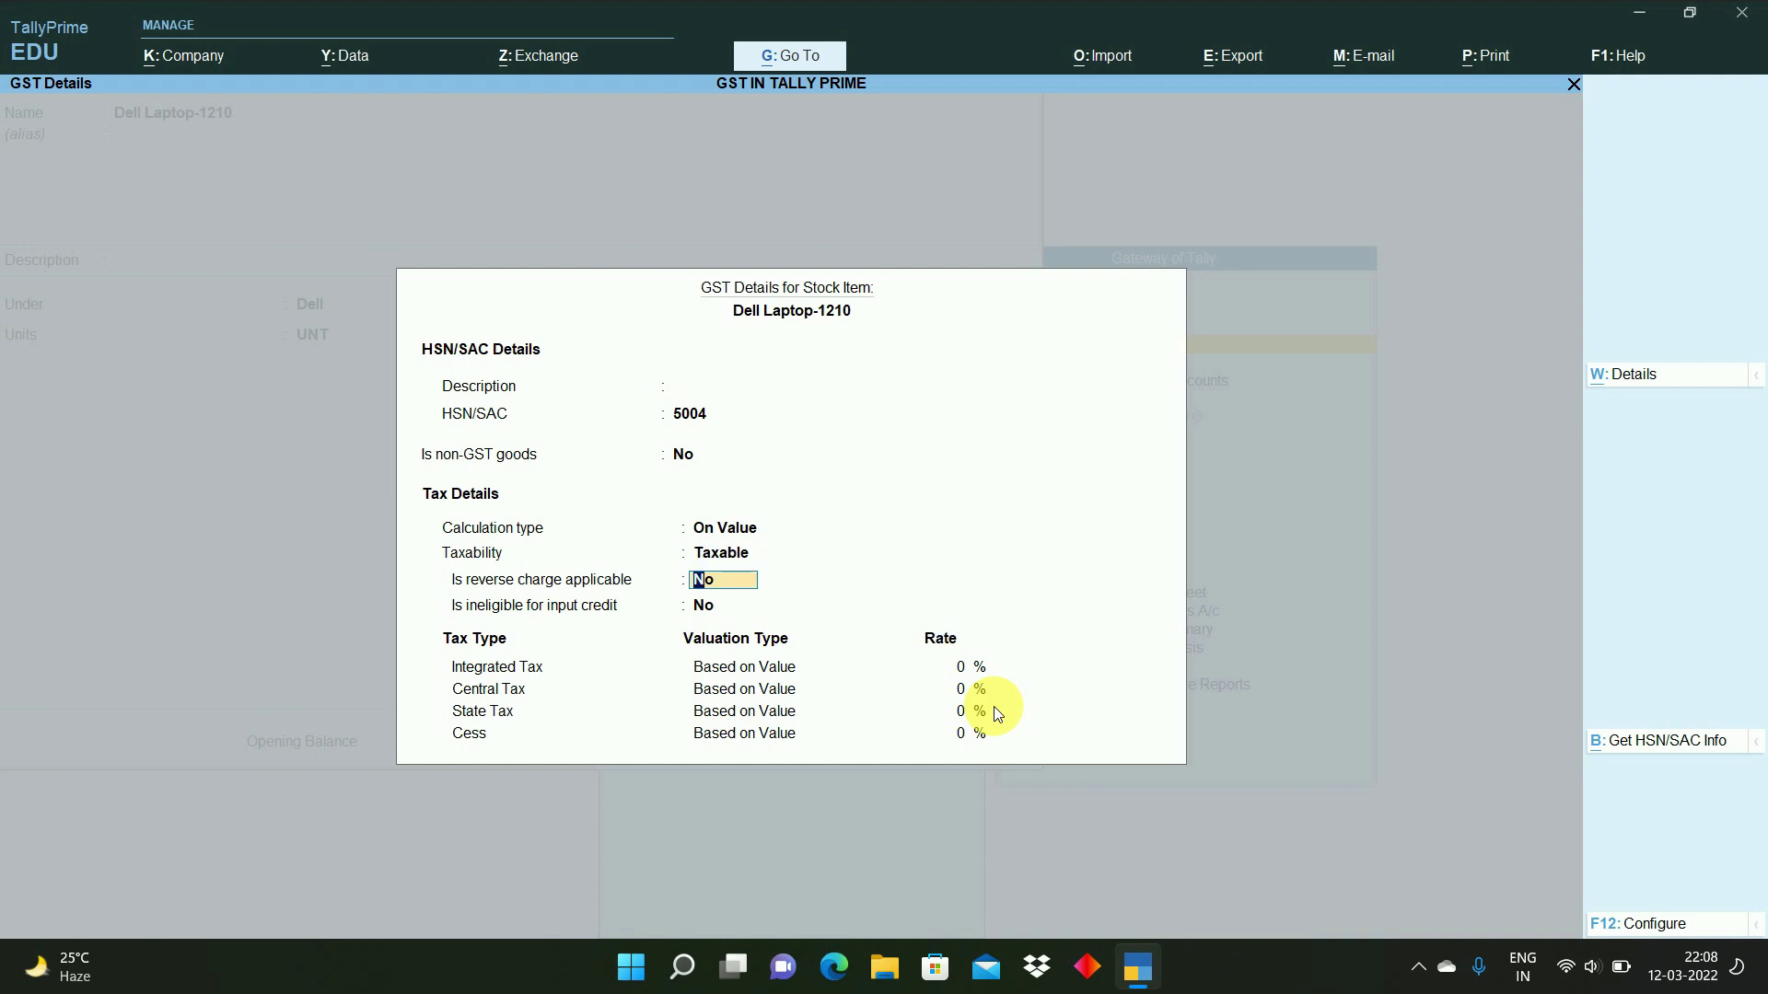
key(Return)
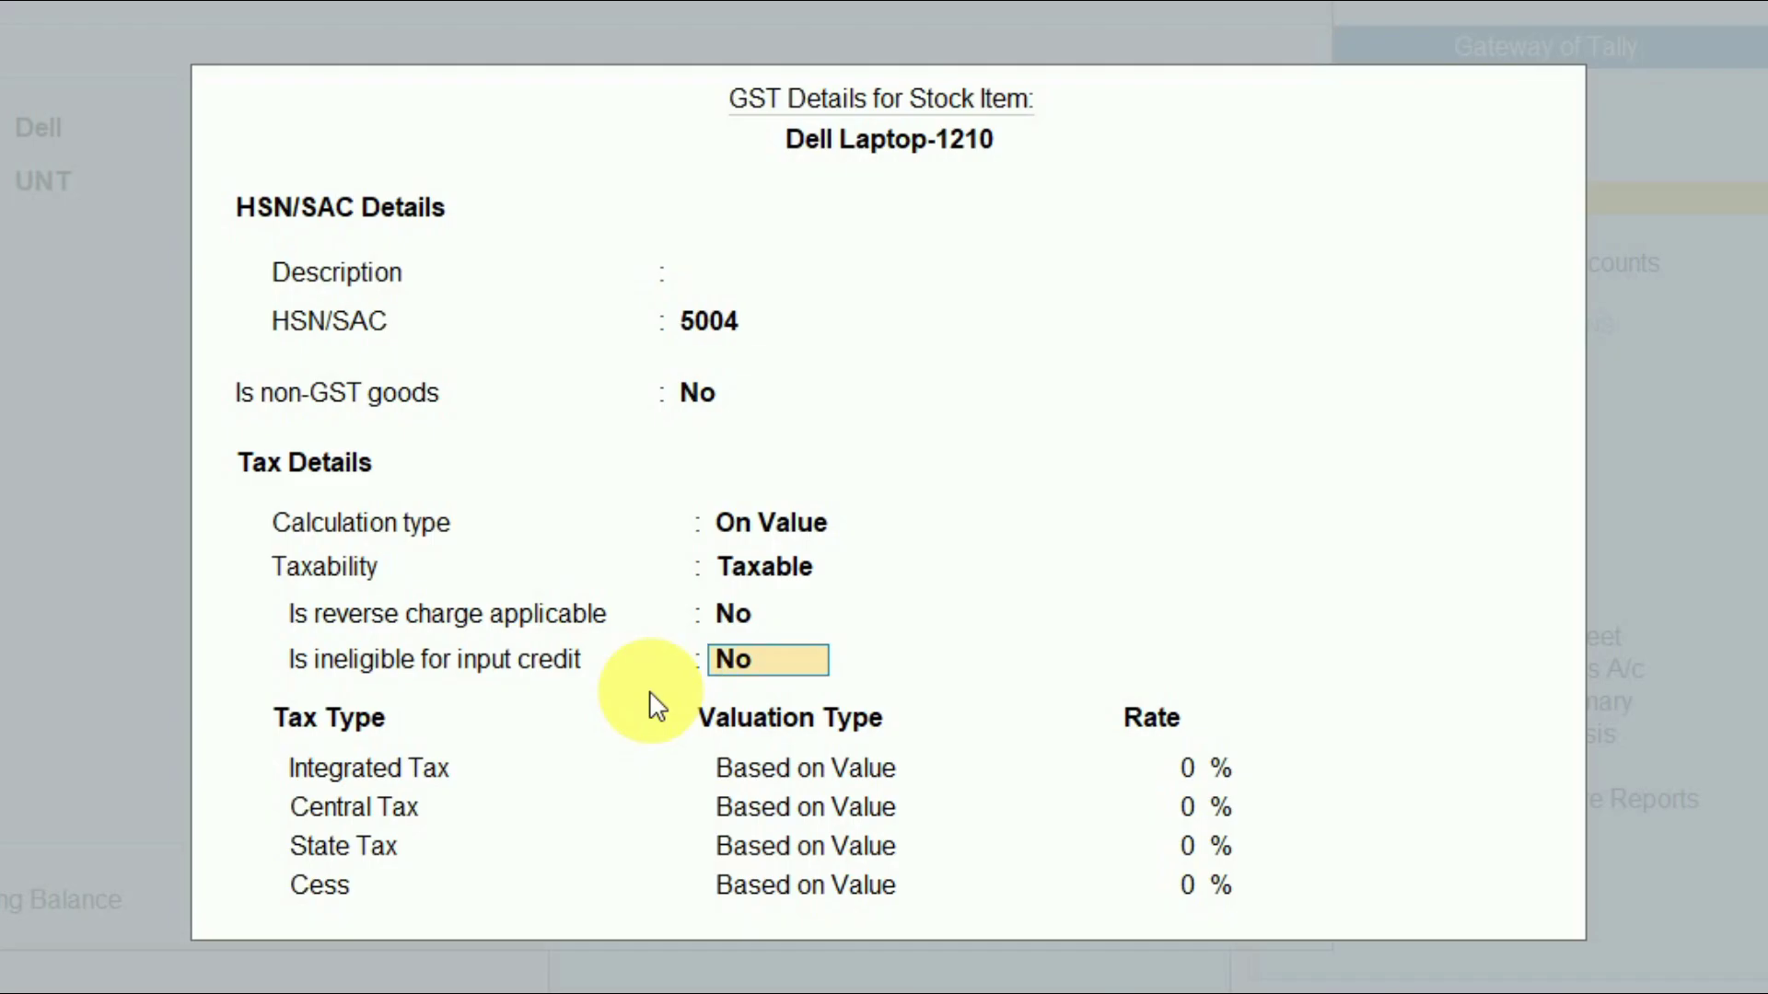
key(Return)
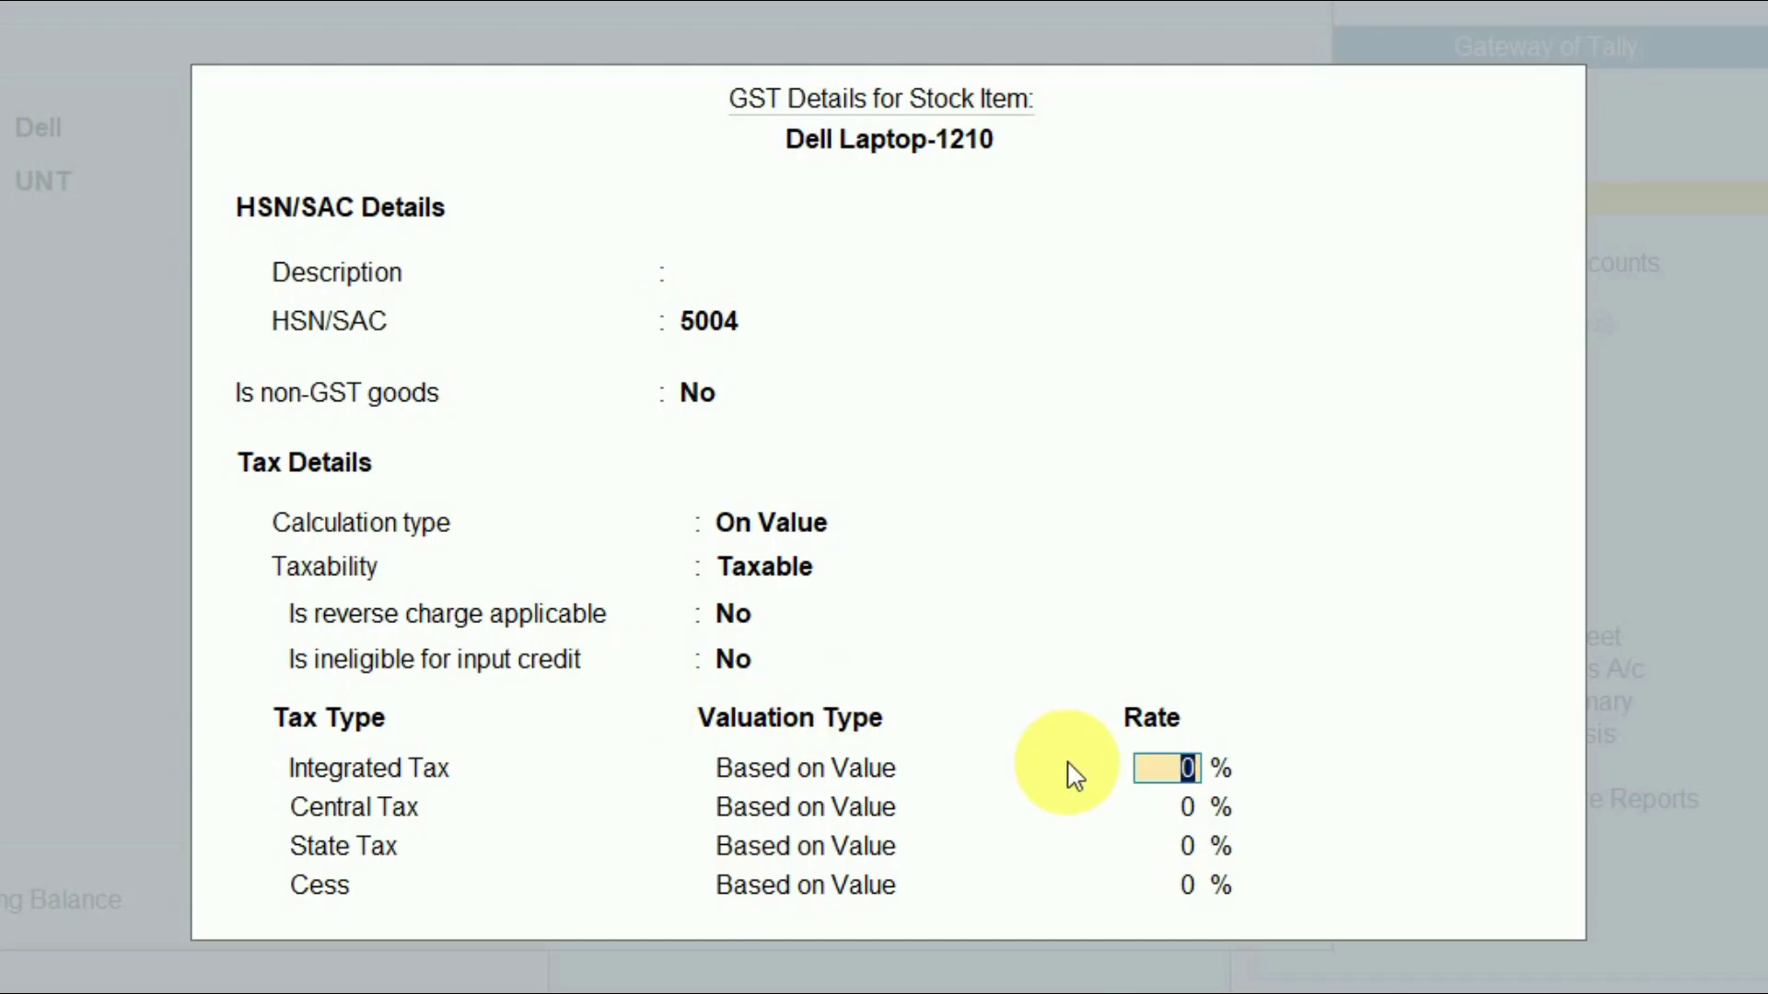
- Set the integrated tax rate to 12% and accept the item's GST details, keeping Goods as the type of supply
text(12)
key(Return)
key(Return)
key(Return)
key(Return)
key(Return)
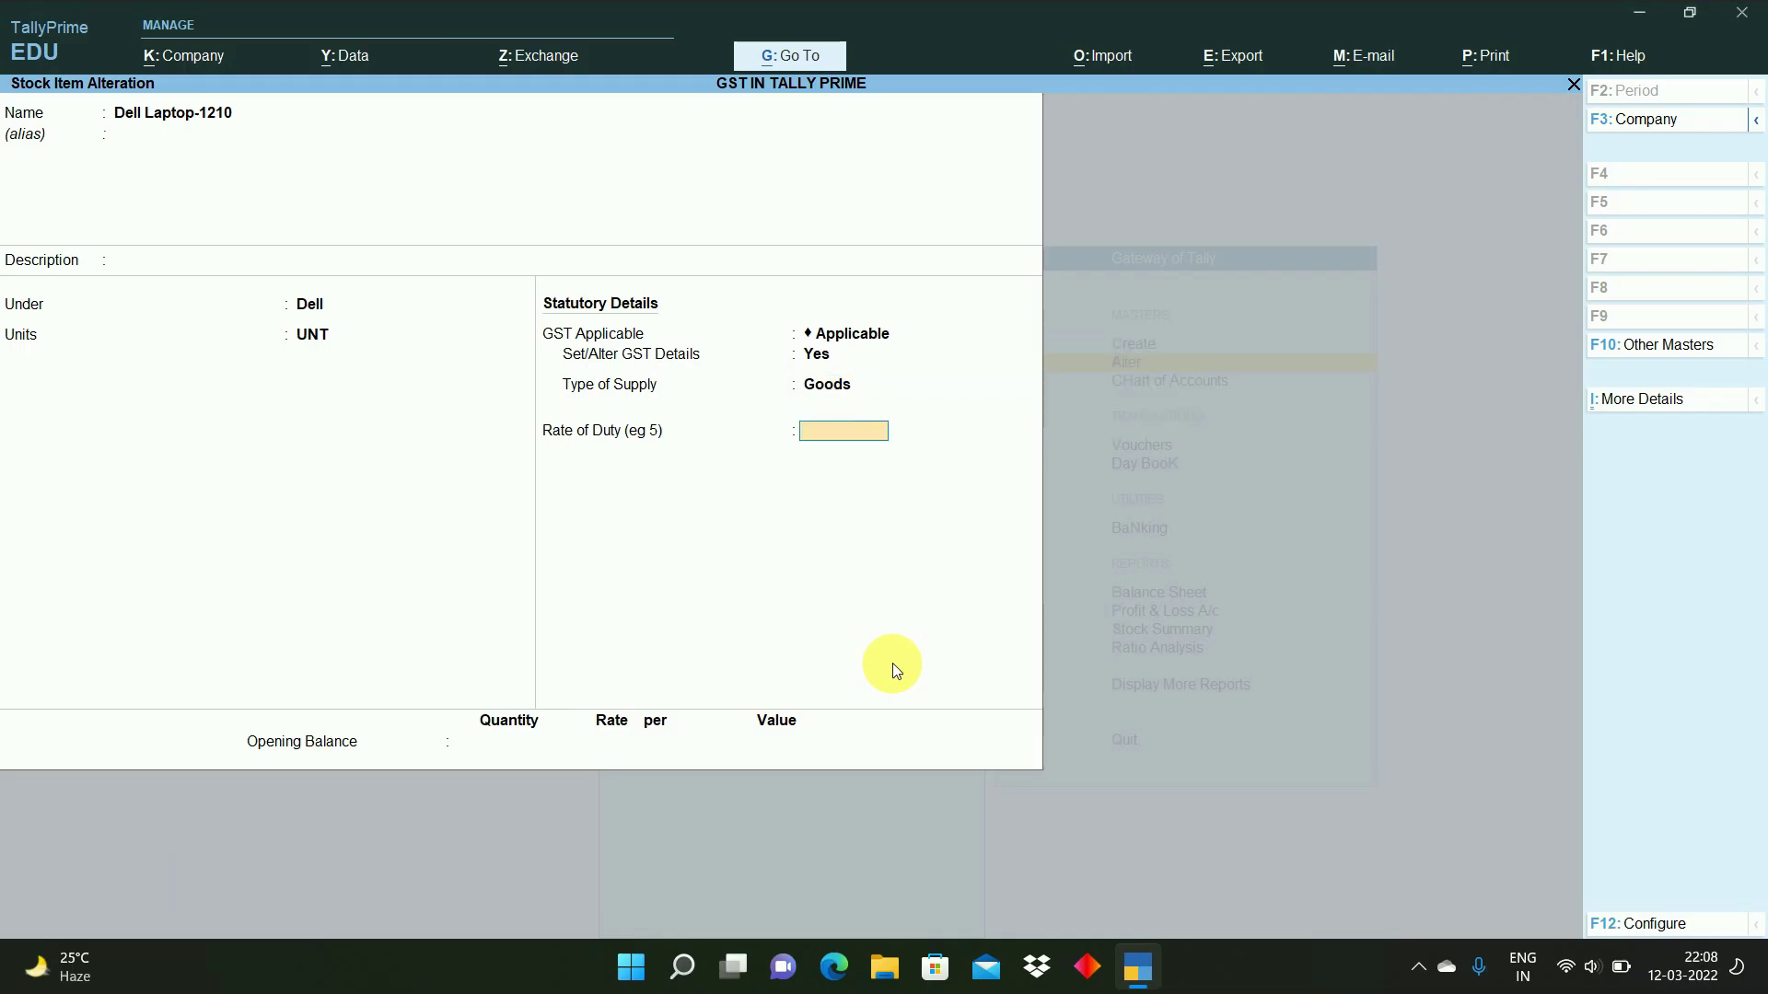
- Enter the item's opening balance of 10 UNT at a rate of 60000, save it, and return to the Gateway of Tally
key(Return)
text(10)
key(Return)
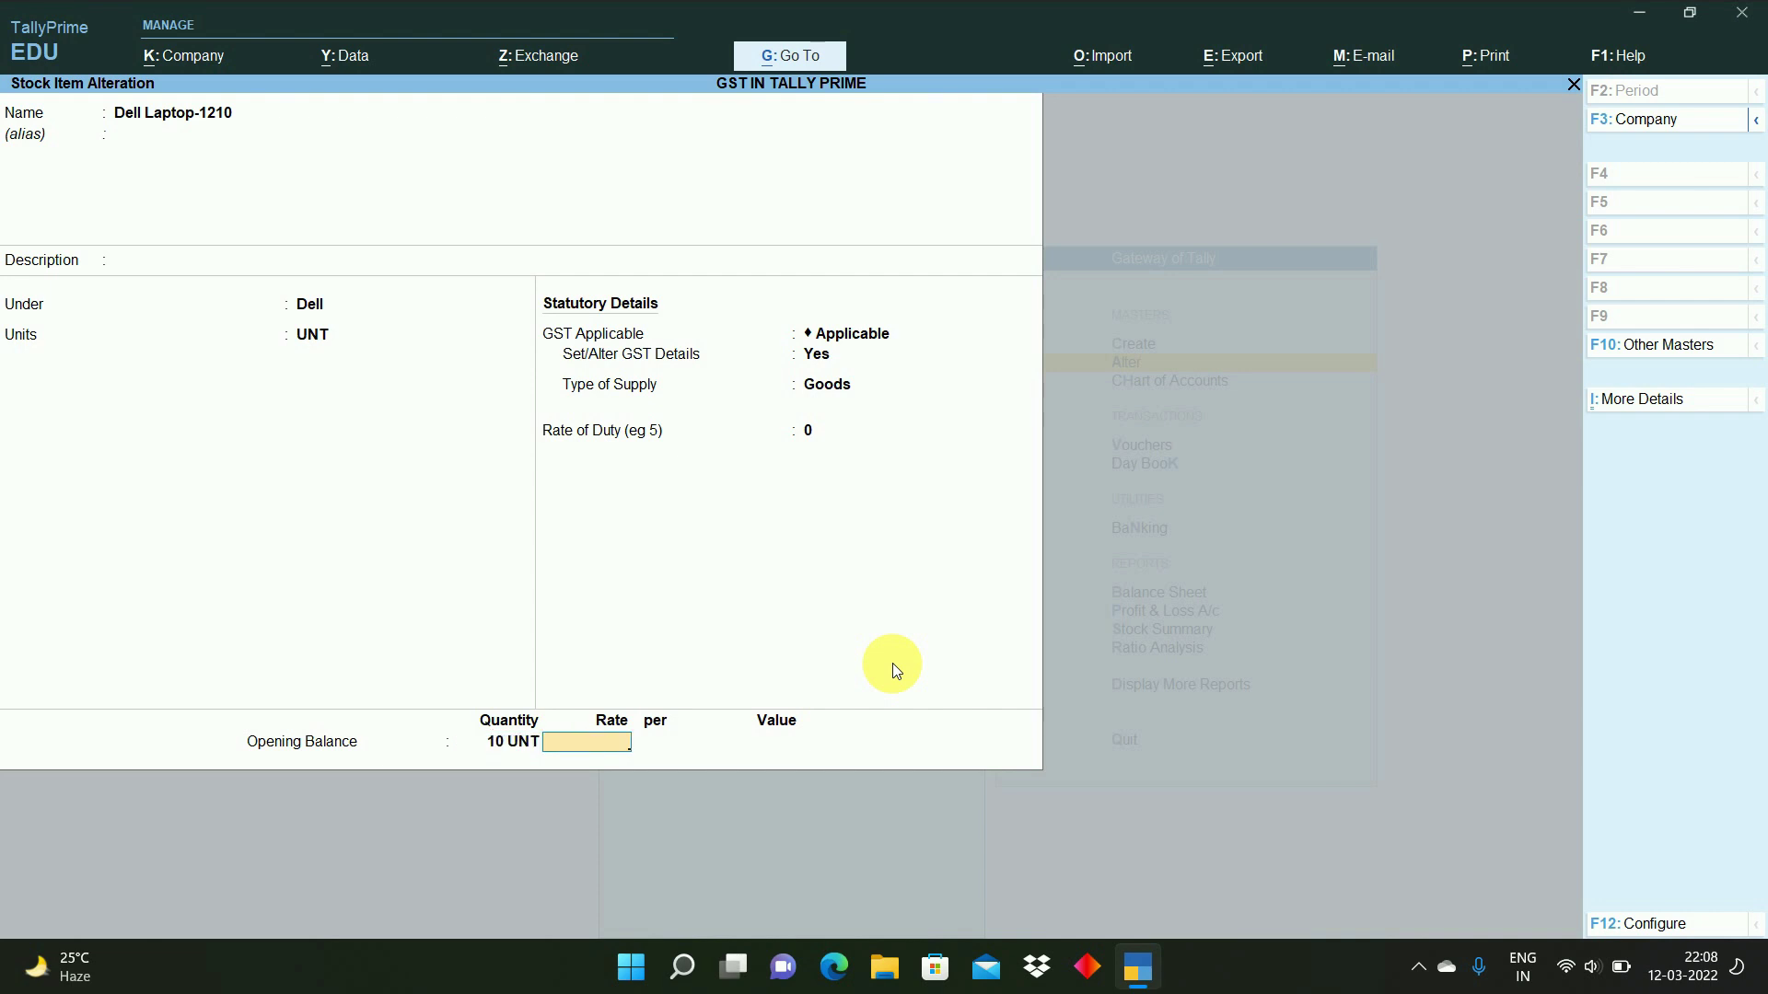
text(60000)
key(Return)
key(Return)
key(Return)
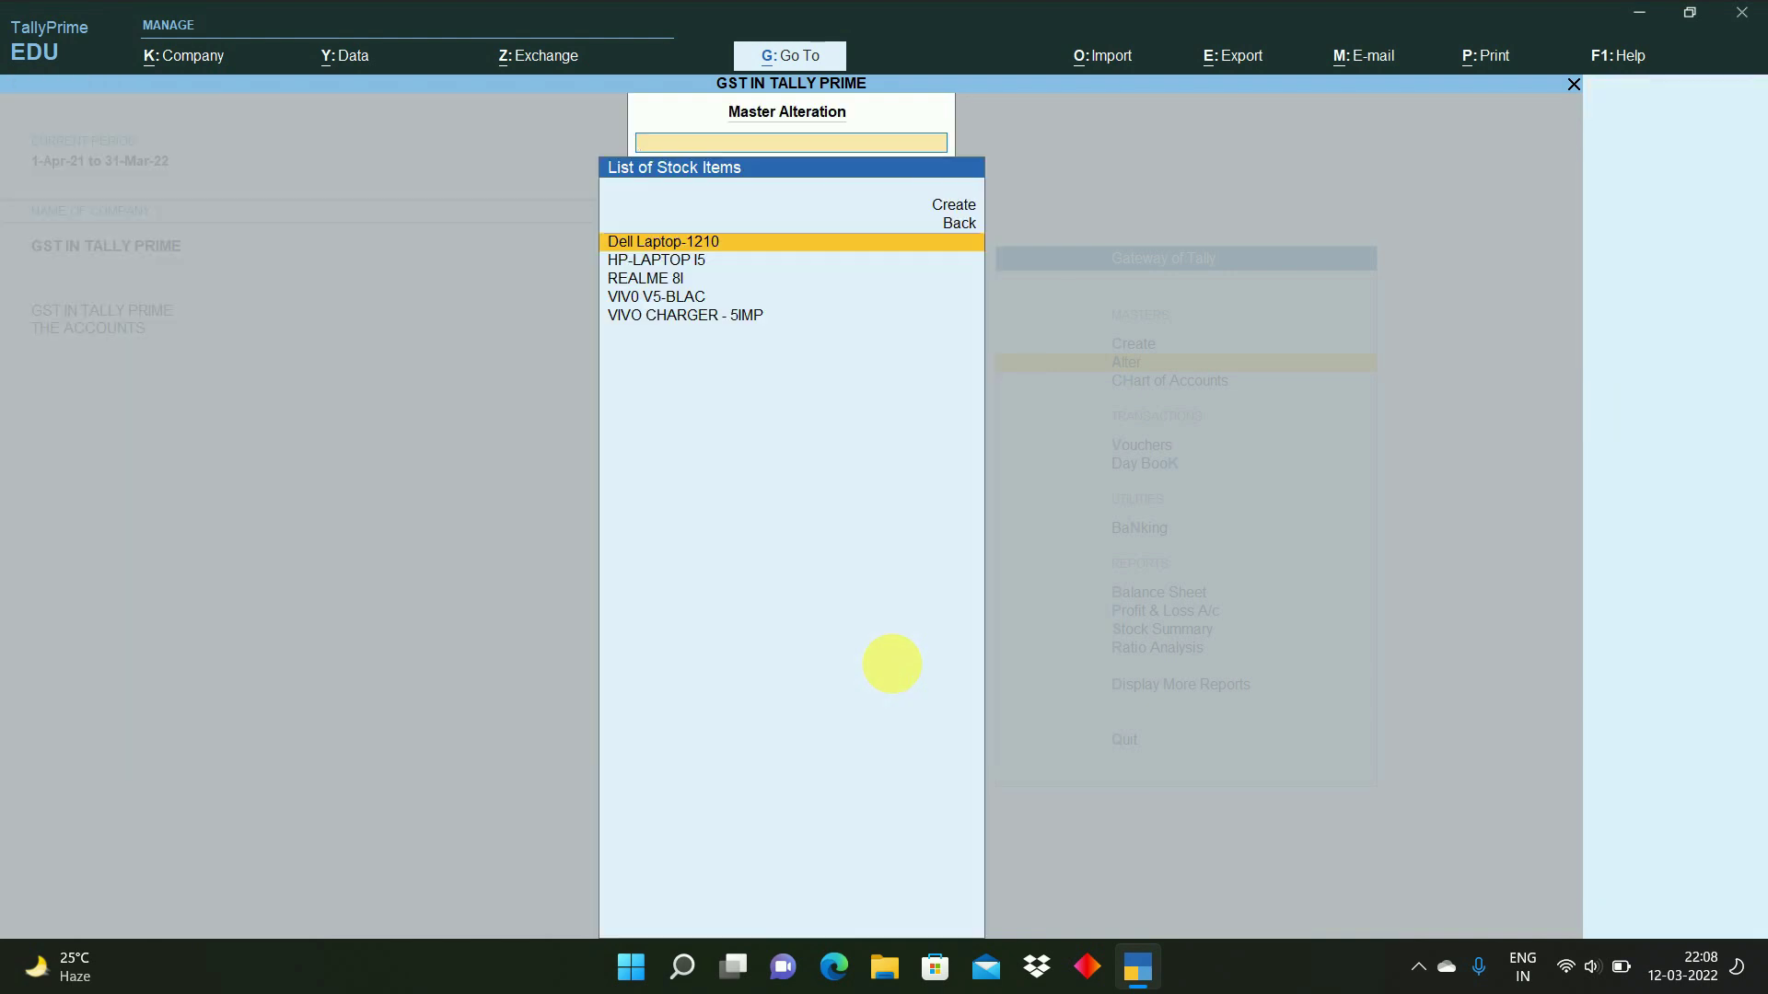
key(Escape)
key(Escape)
key(Escape)
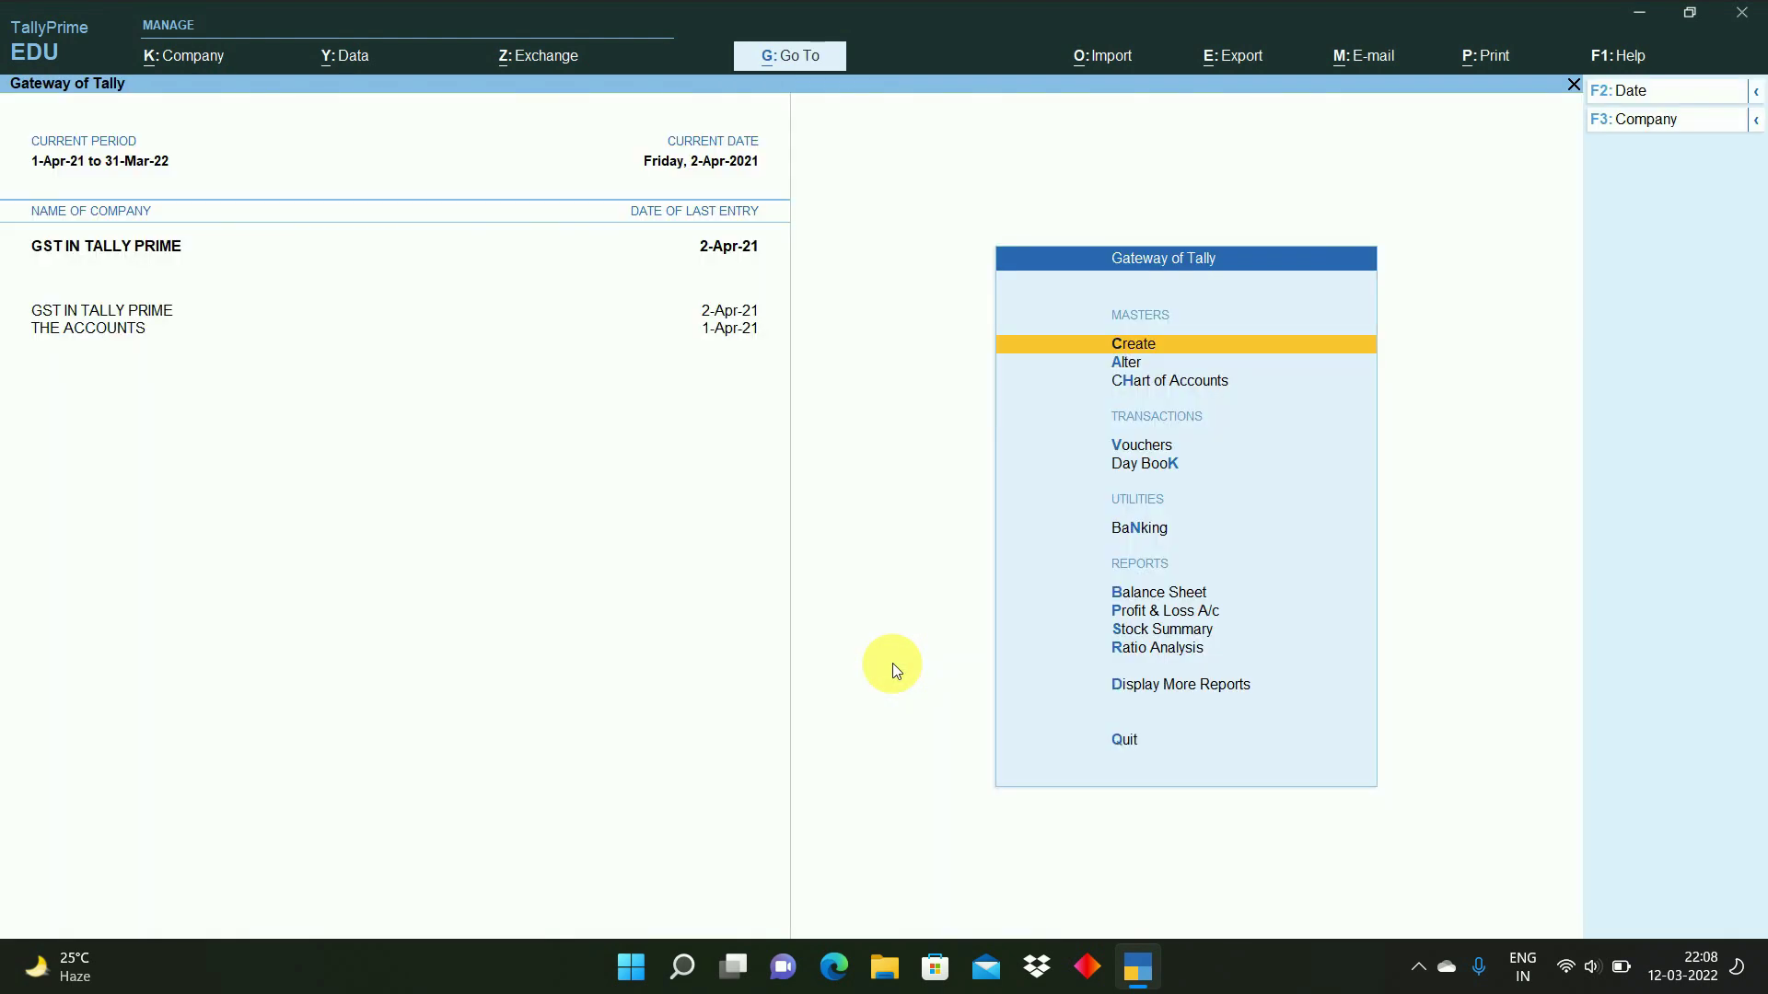
- Start a new accounting voucher of the type Sales
key(v)
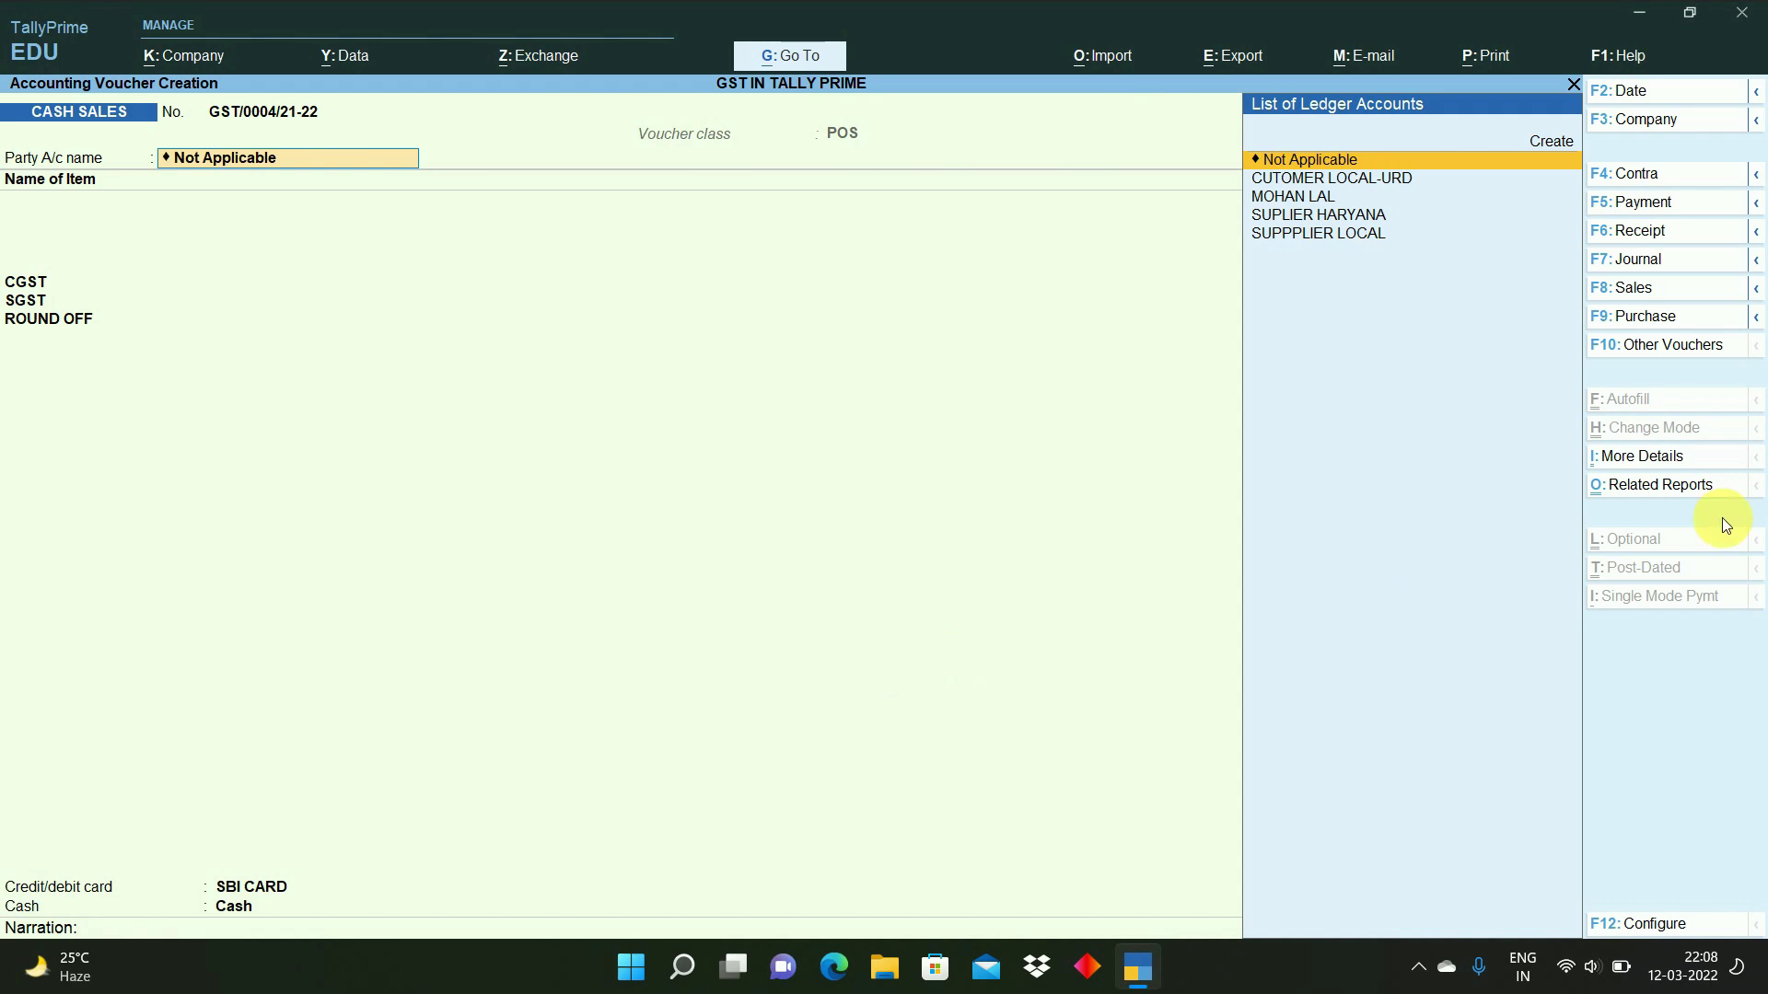
click(1657, 287)
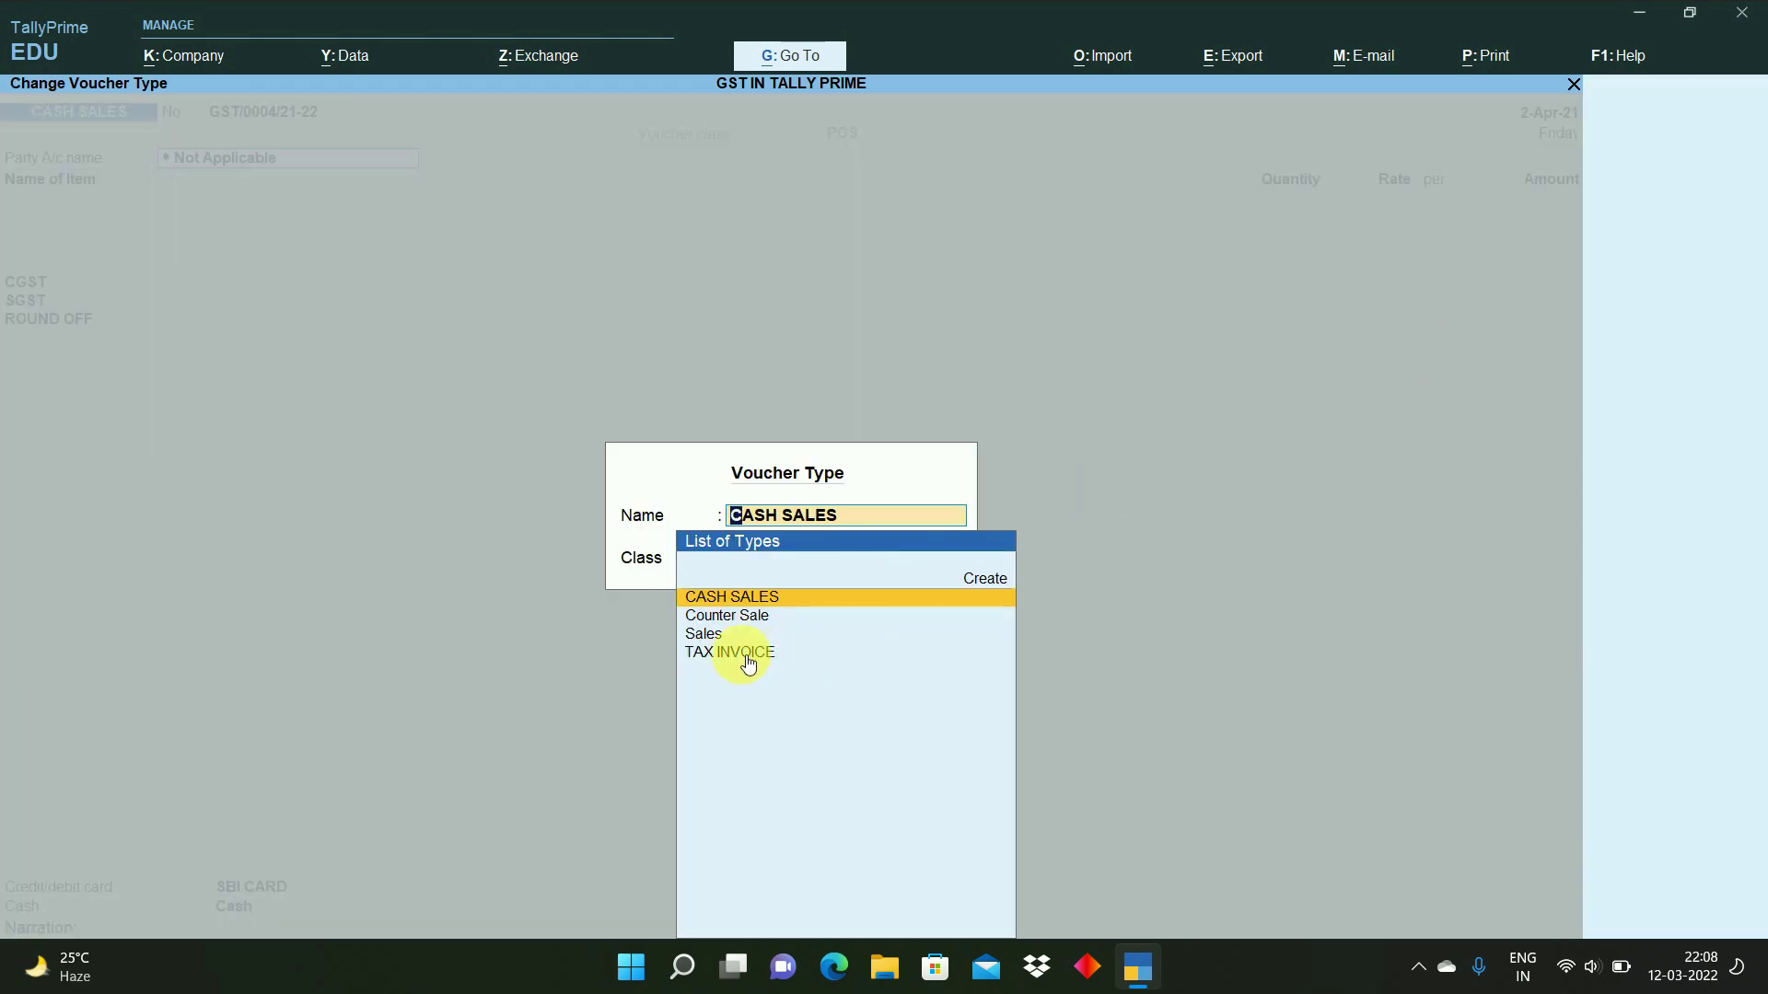
click(715, 635)
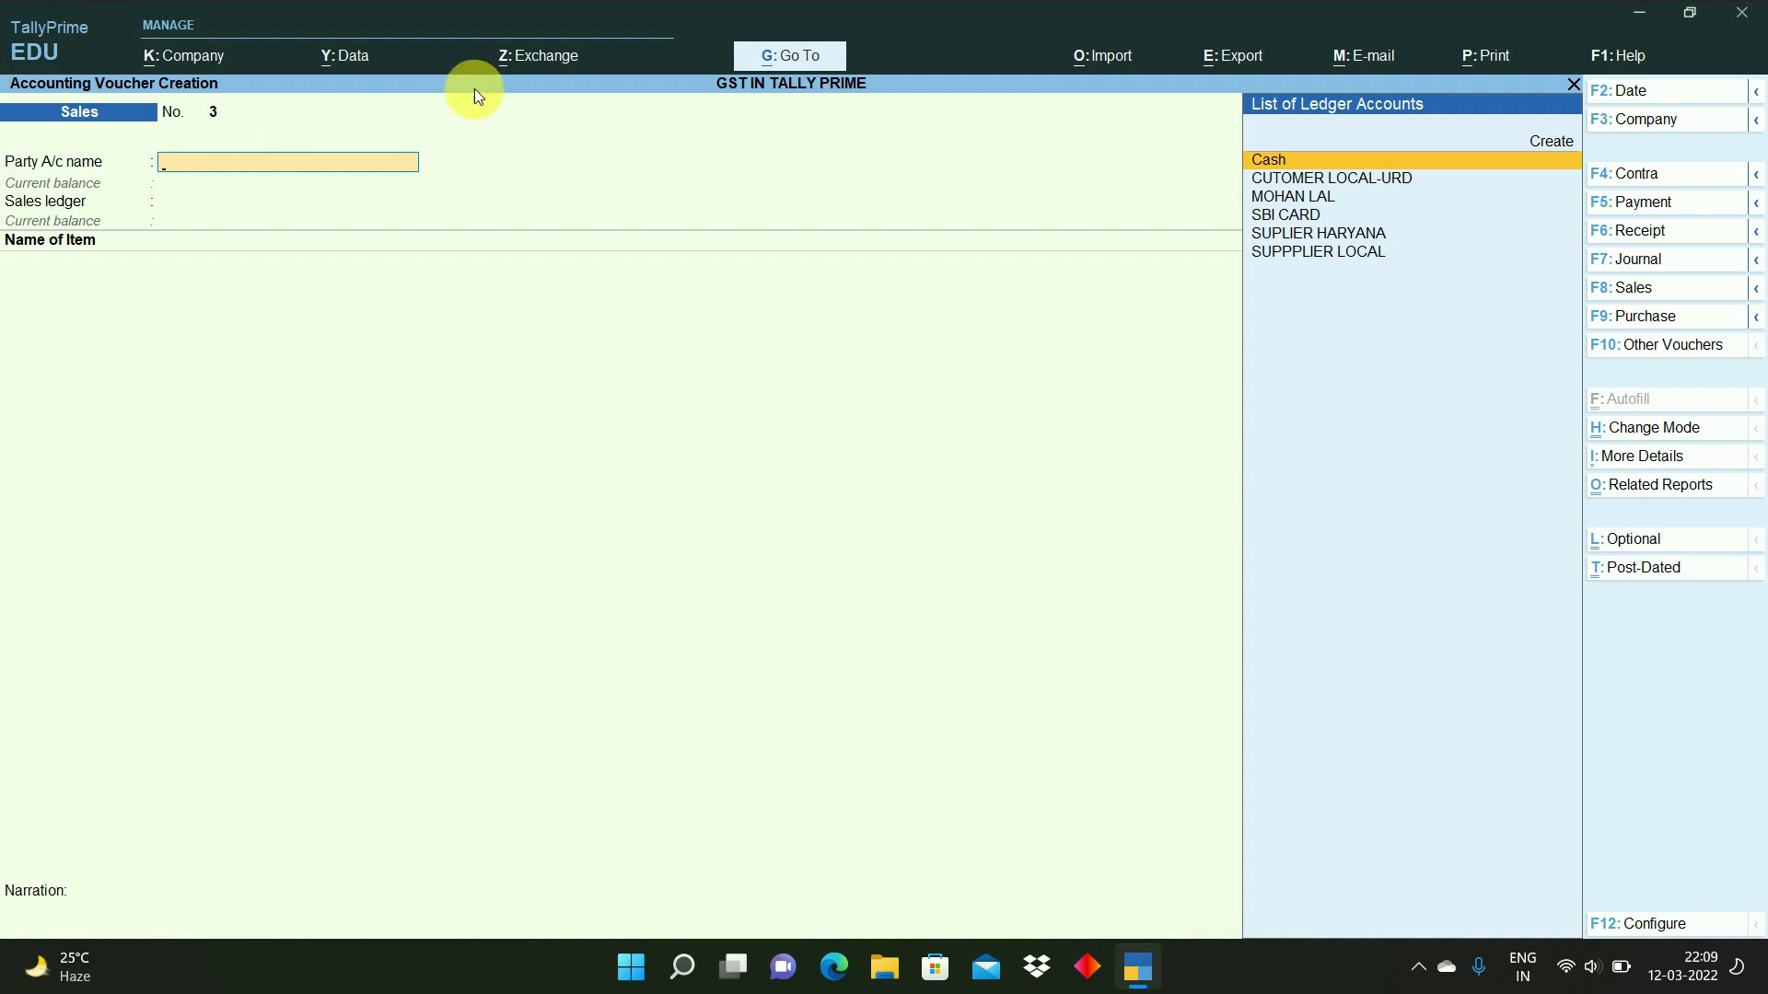
- Select the customer's party account, accept blank dispatch details and the default party details, and choose SALE GST as the sales ledger
click(1308, 197)
click(1308, 197)
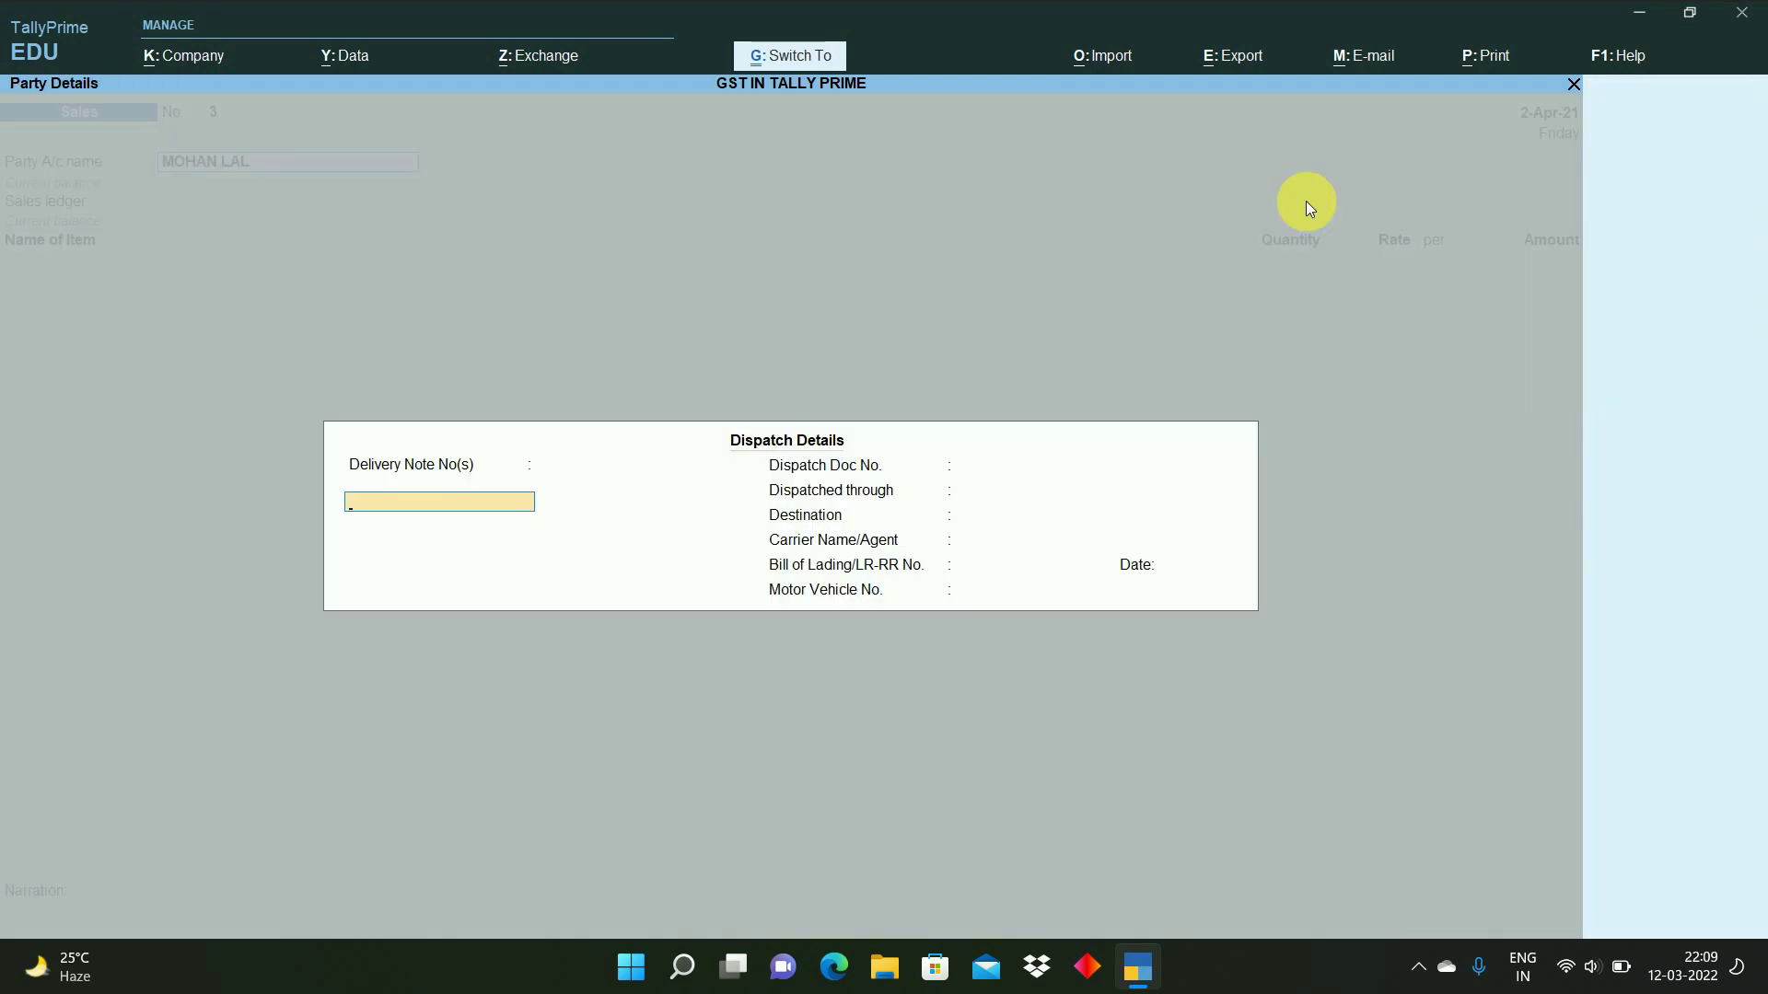
key(ctrl+a)
key(ctrl+a)
click(1311, 212)
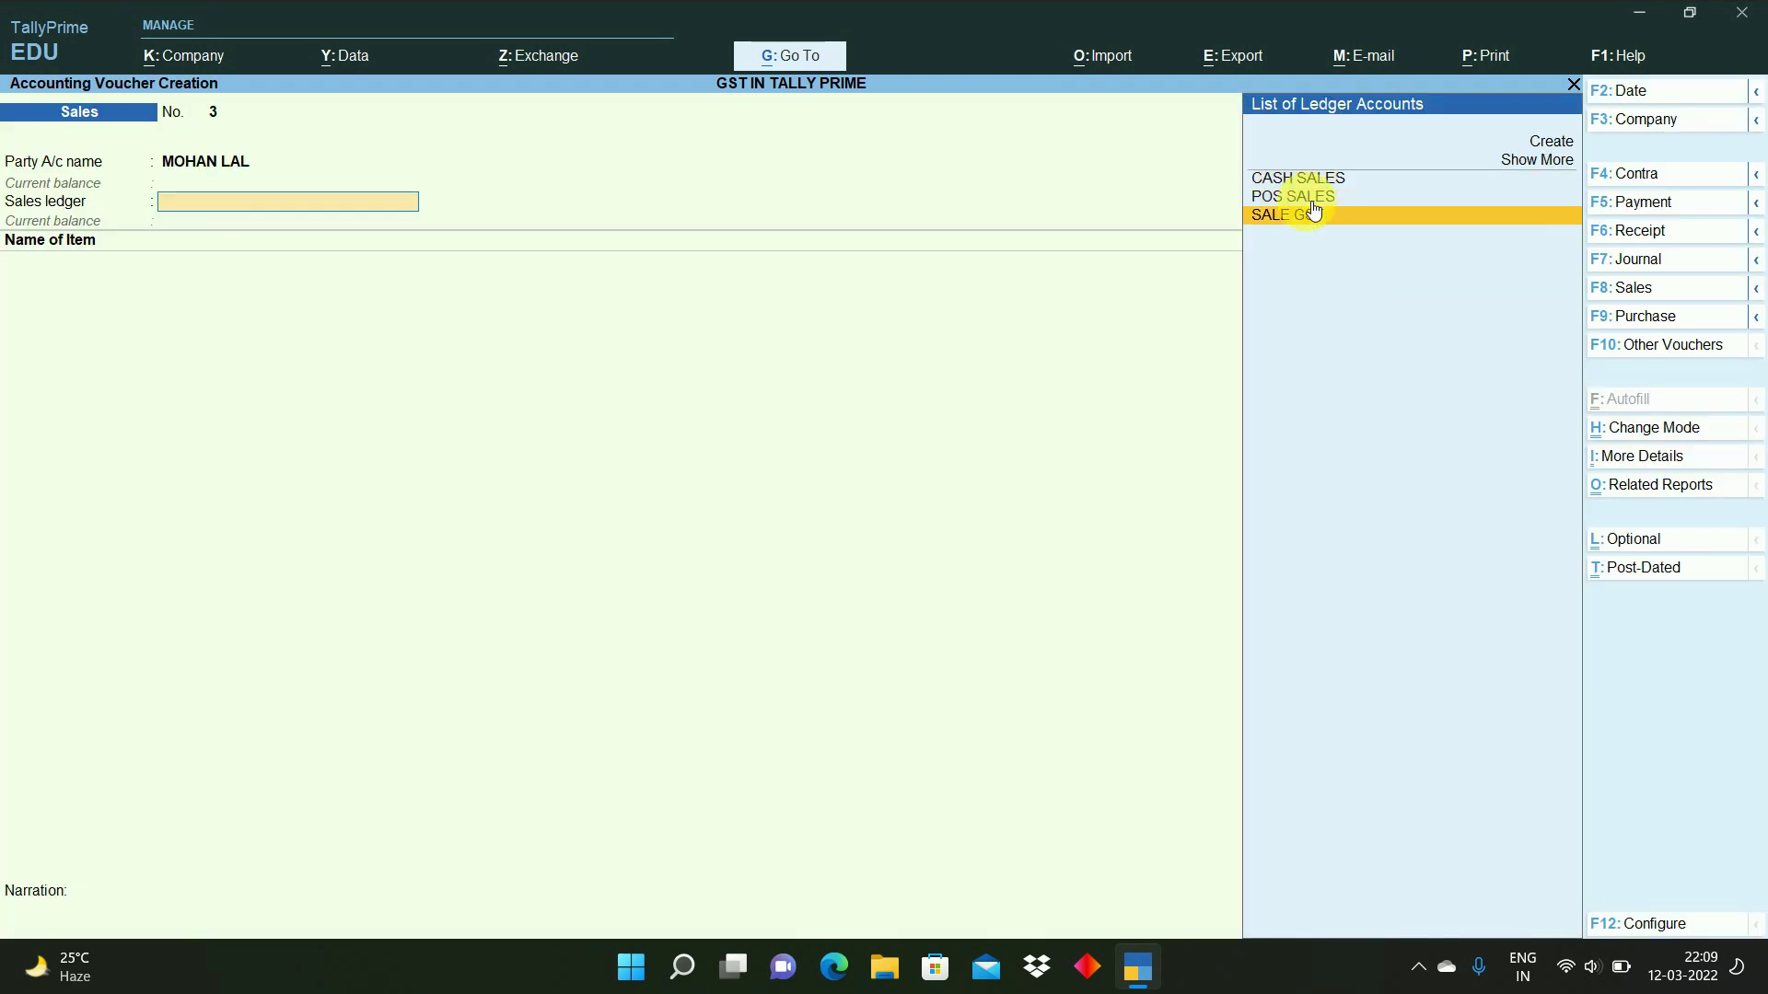
click(1311, 210)
- Add Dell Laptop-1210 to the sales voucher with quantity 1 and rate 65000
text(Del)
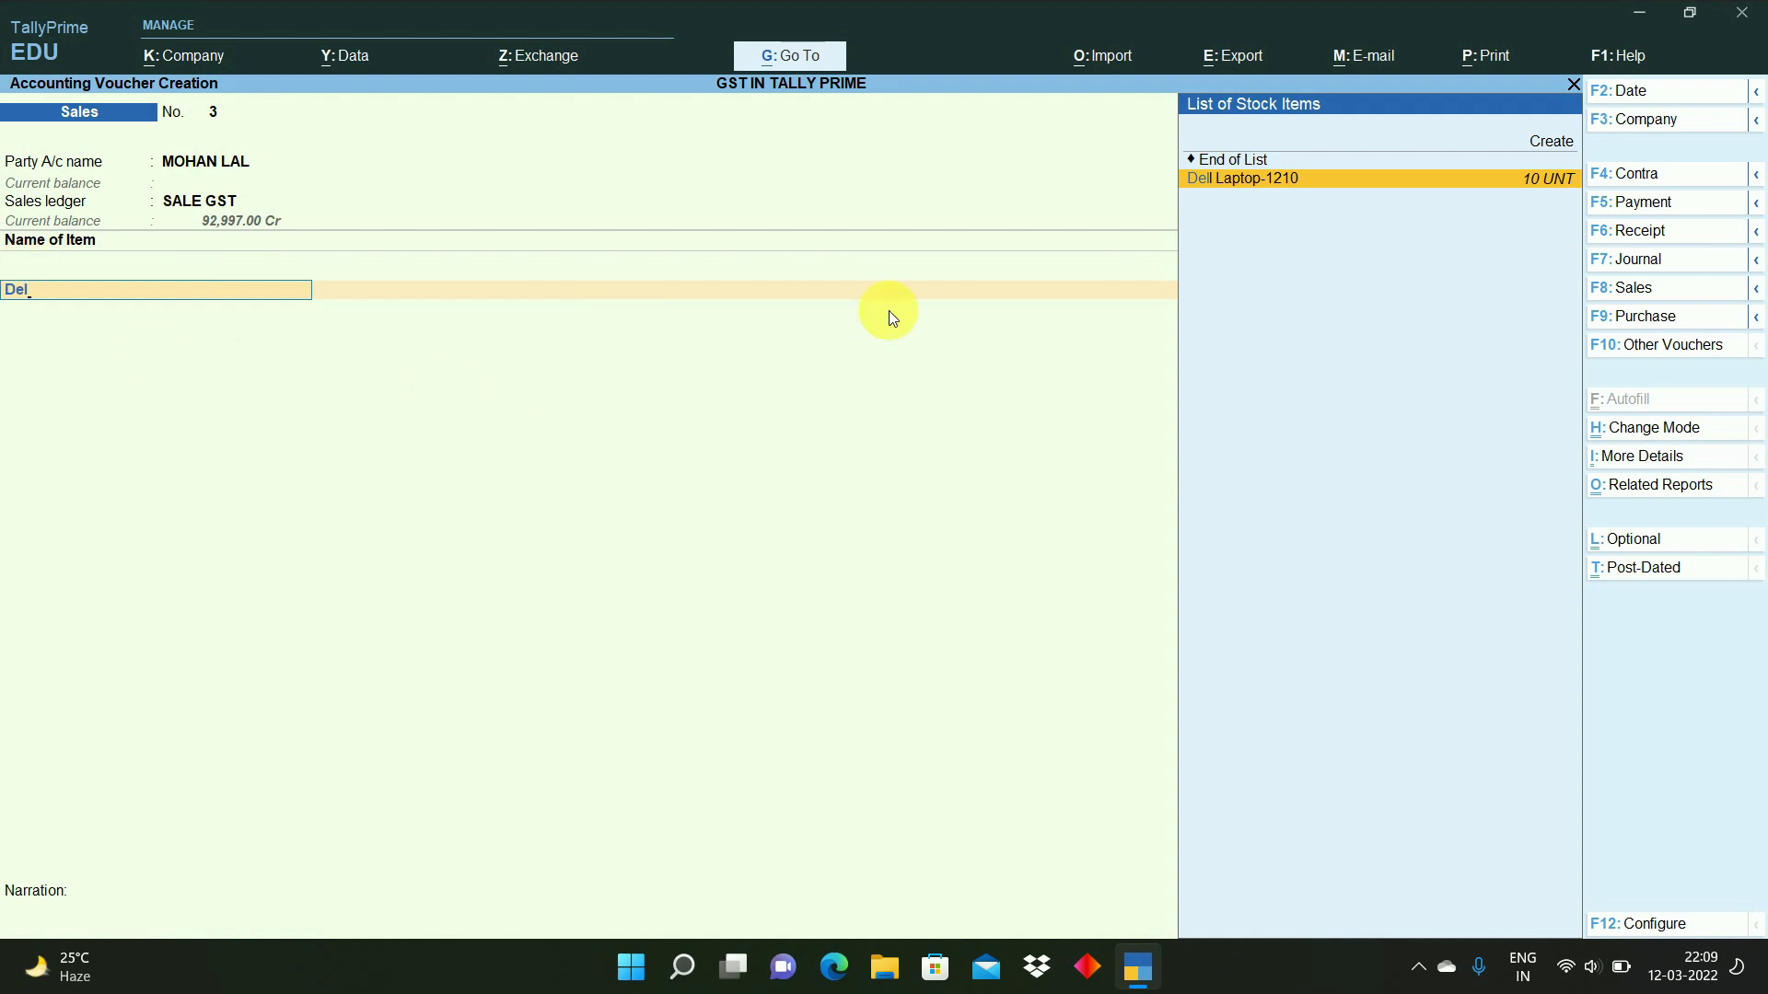
key(Return)
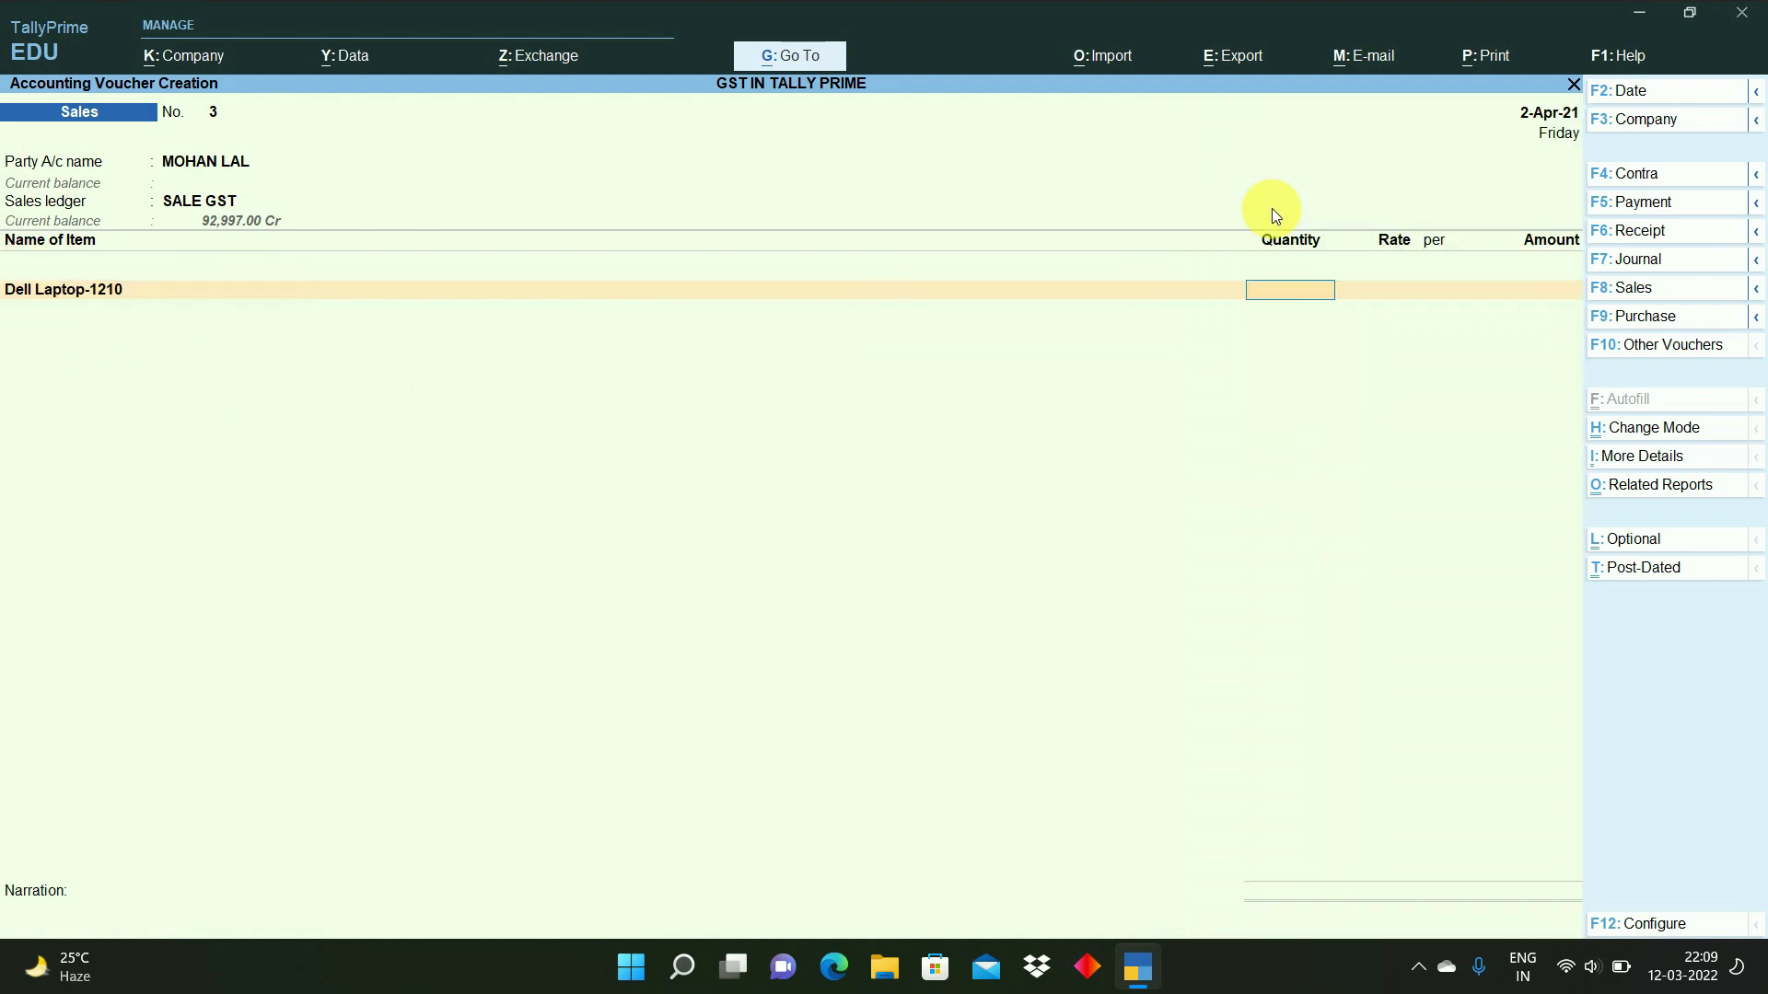
text(1)
key(Return)
text(65000)
key(Return)
key(Return)
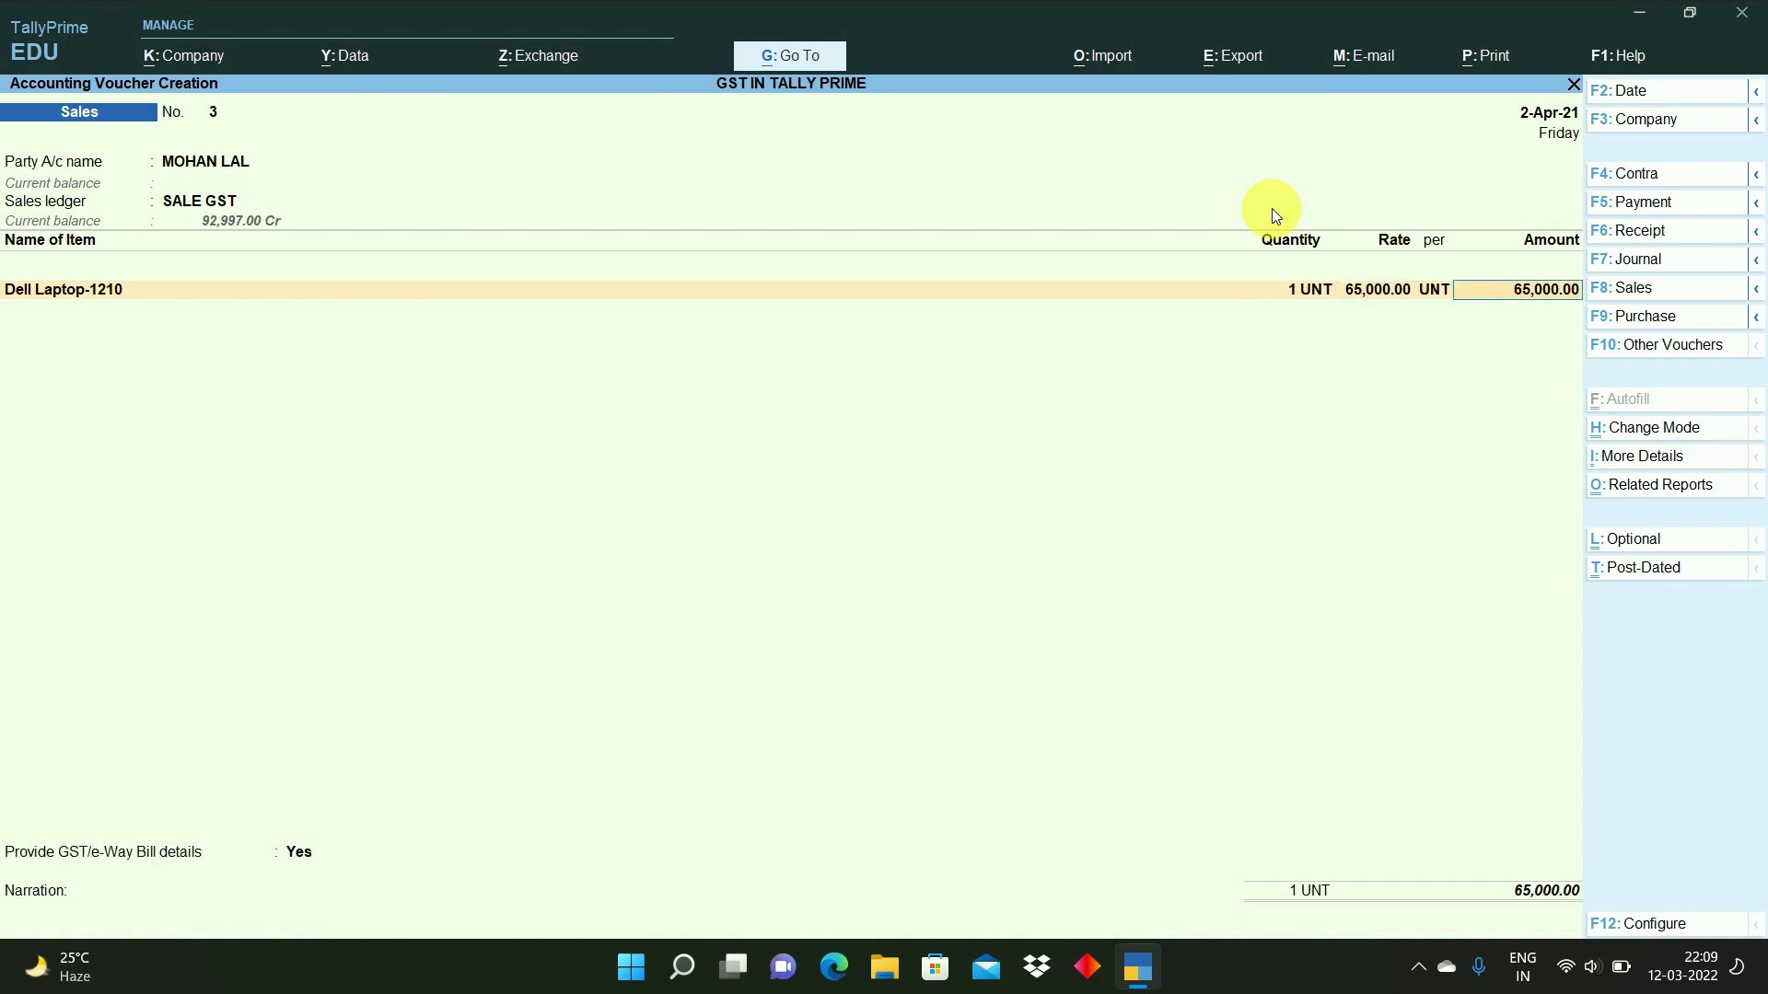
key(Return)
key(Return)
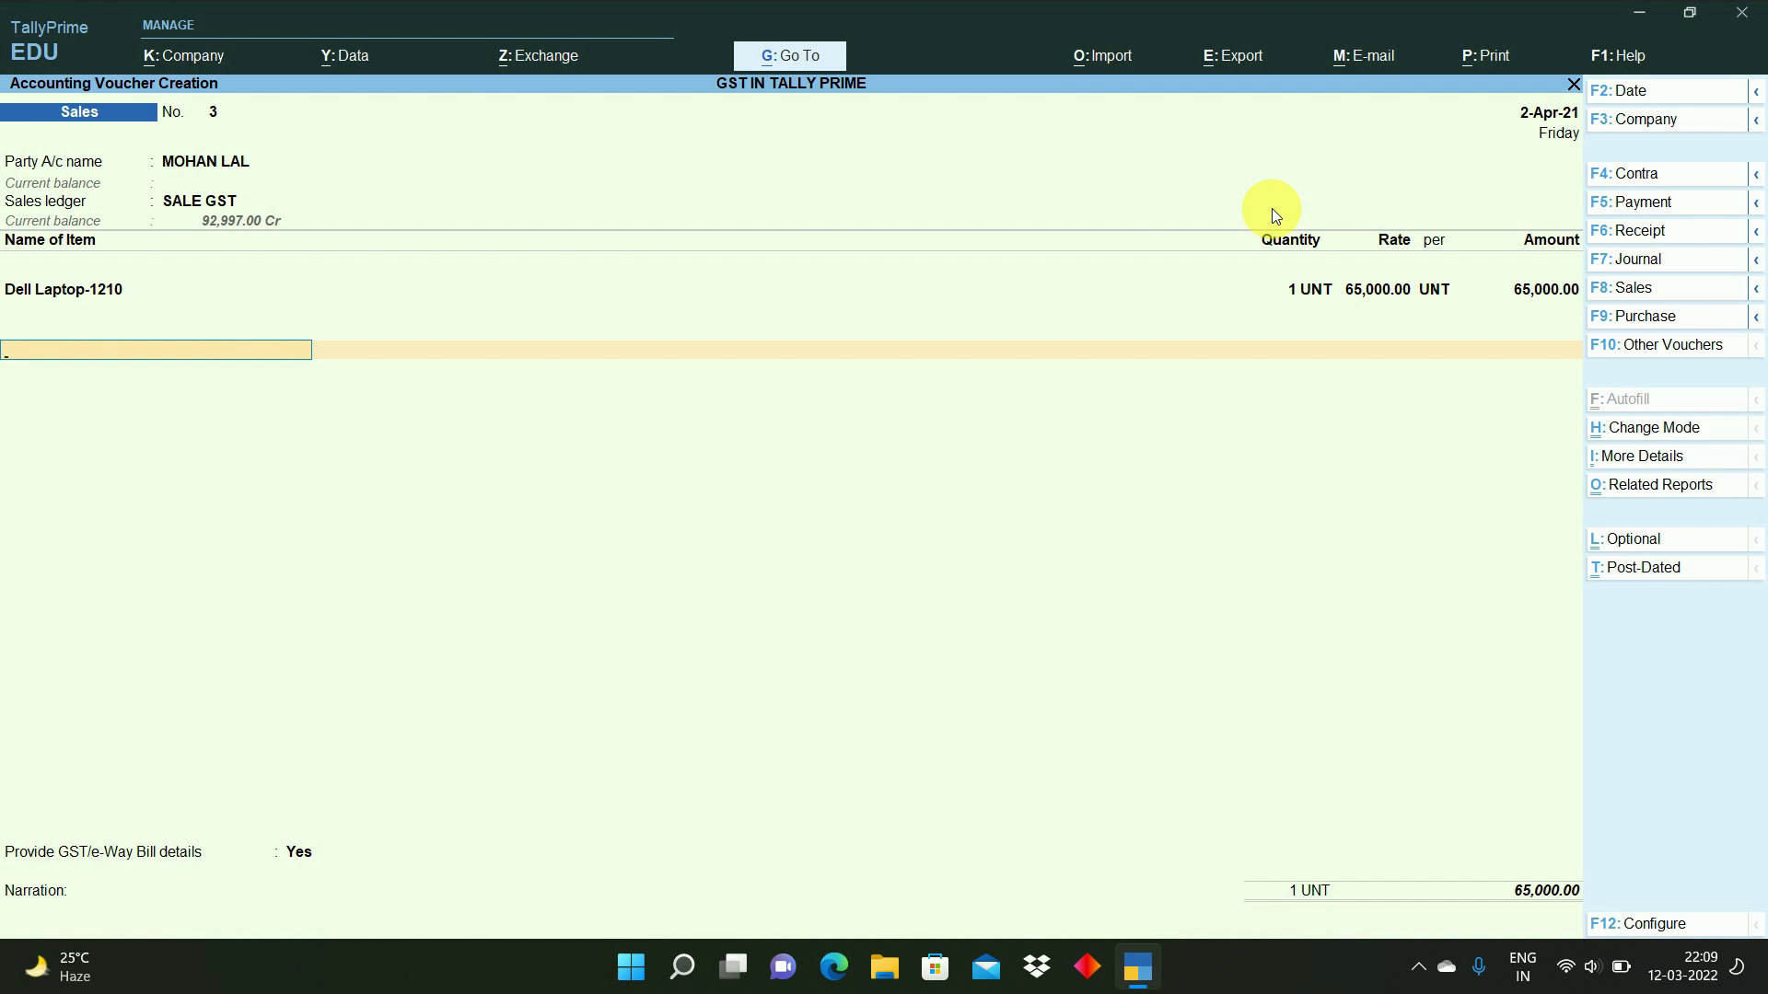
- Add the SGST and CGST tax ledgers below the laptop item, accepting their calculated amounts
text(igst)
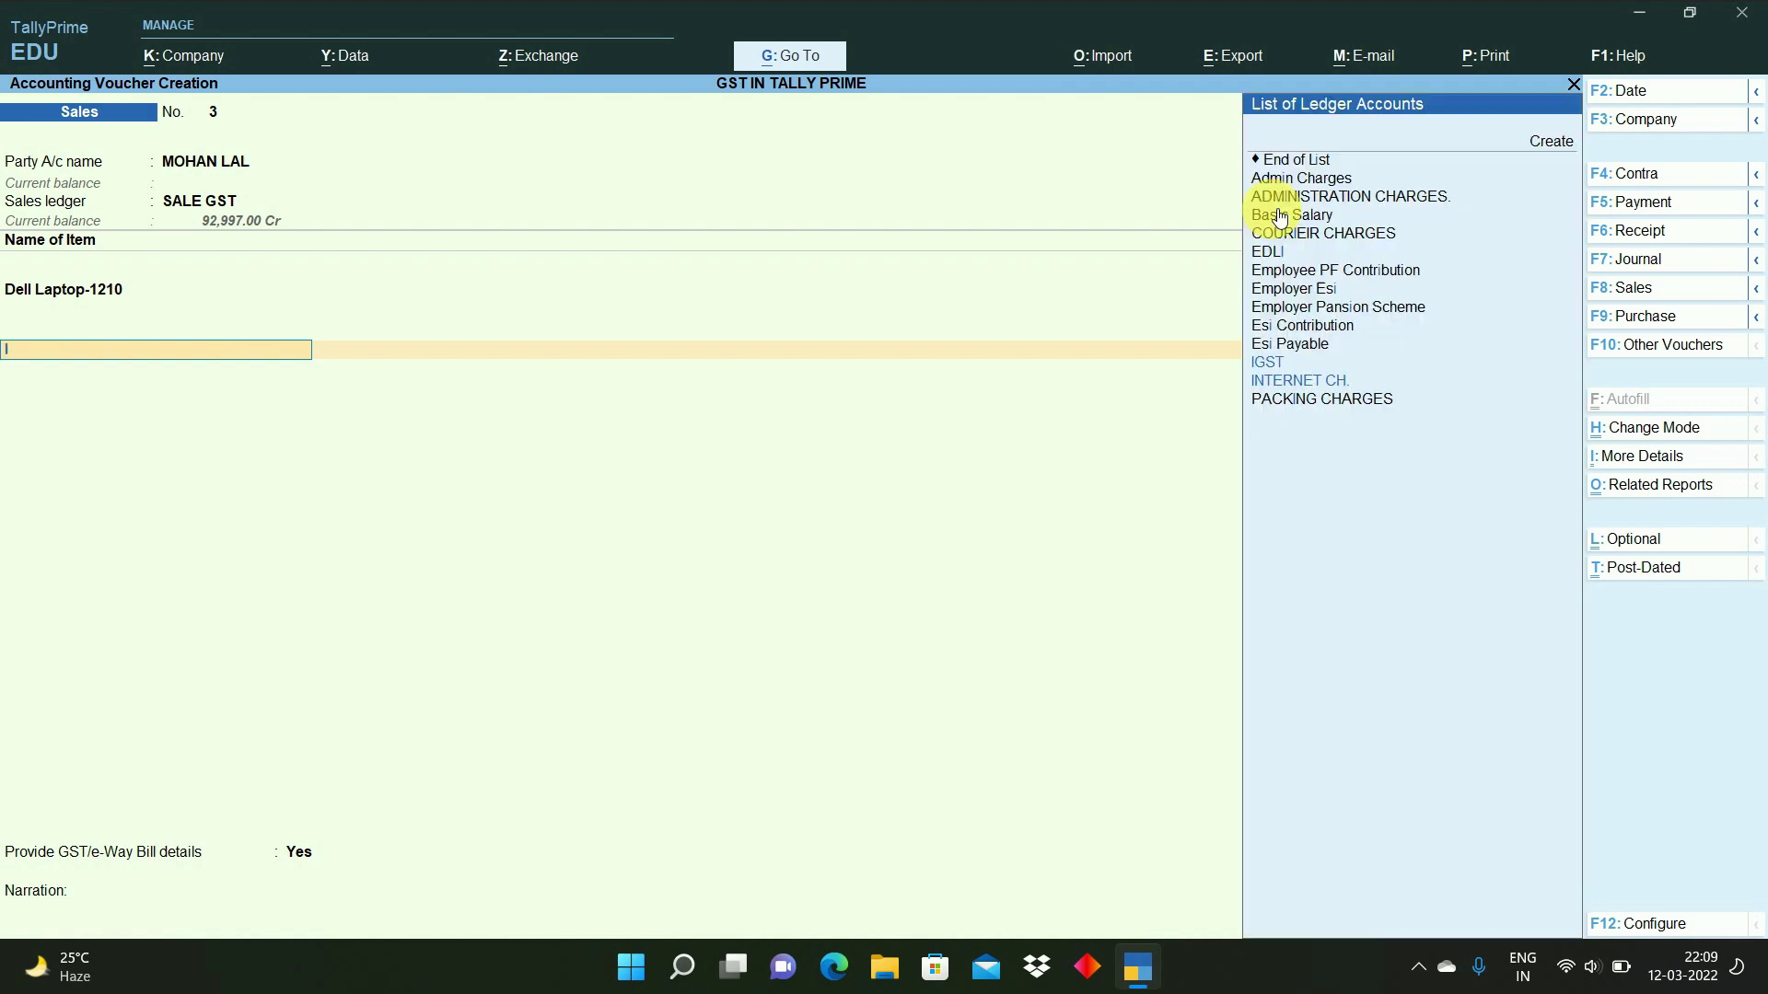
key(Return)
key(BackSpace)
text(sgst)
key(Return)
key(Return)
text(cg)
key(Return)
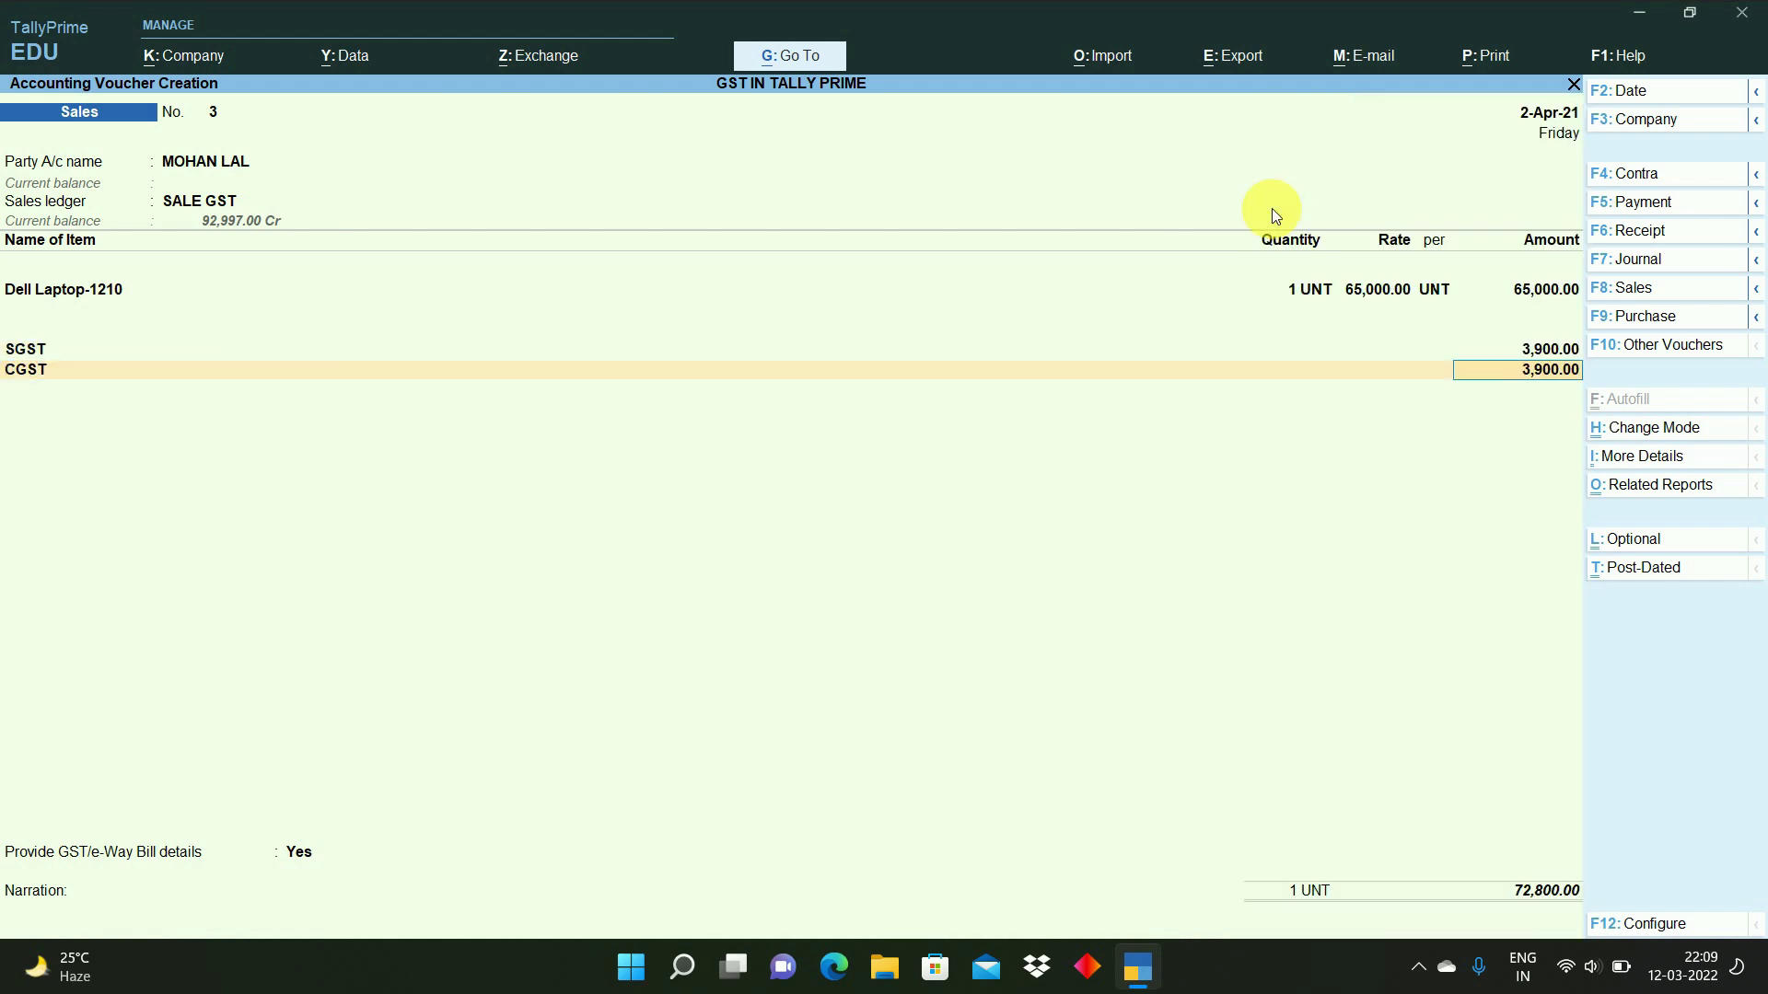
key(Return)
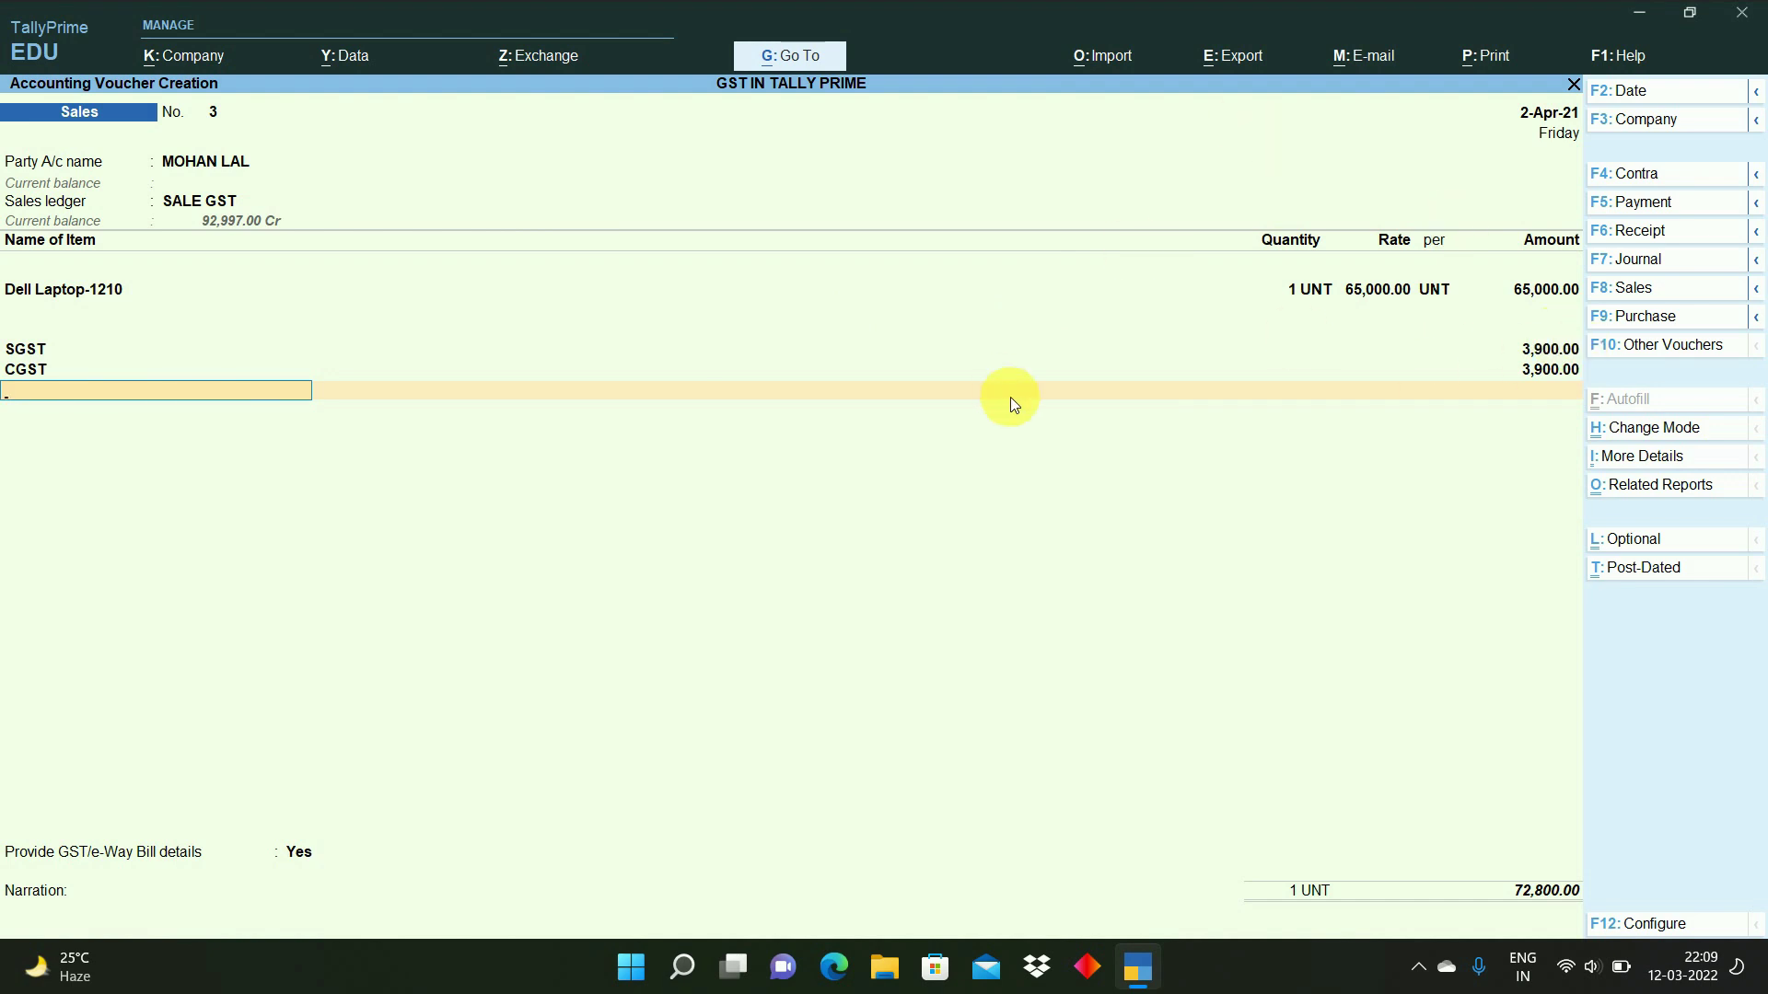
- Save the sales voucher with GST/e-Way Bill details set to No, declining to send details for e-Way Bill generation
key(Return)
key(Up)
key(Return)
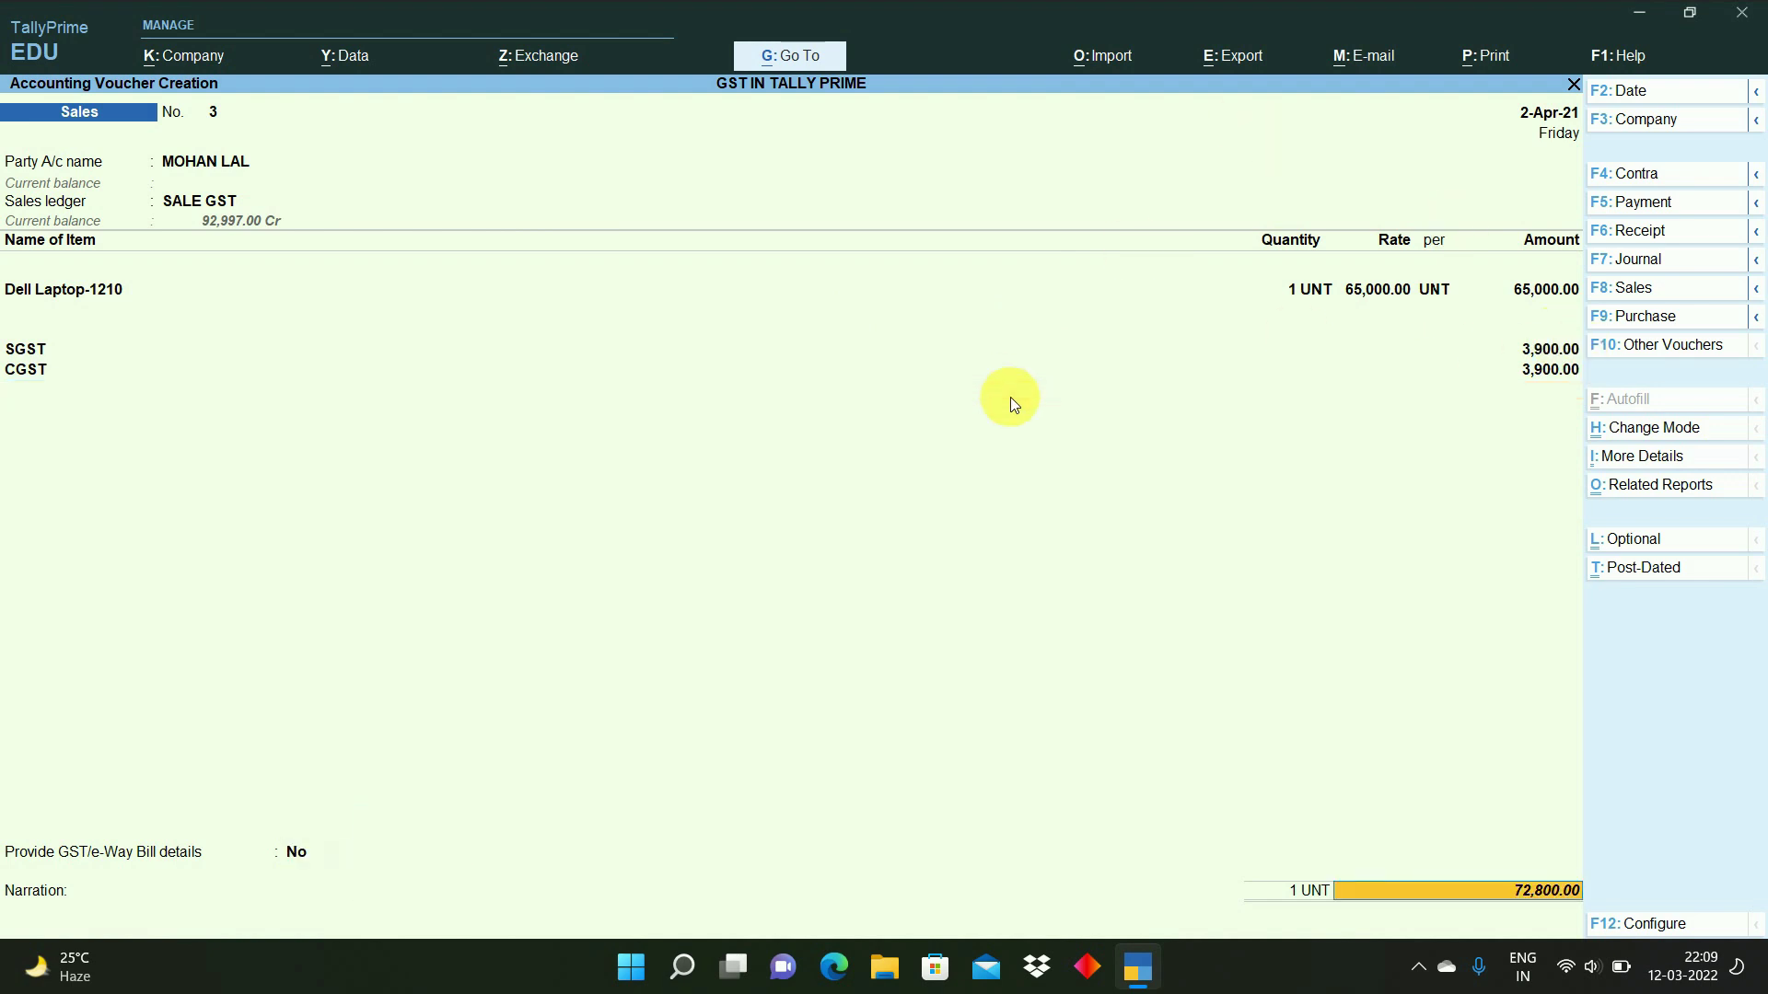
key(Return)
key(Return)
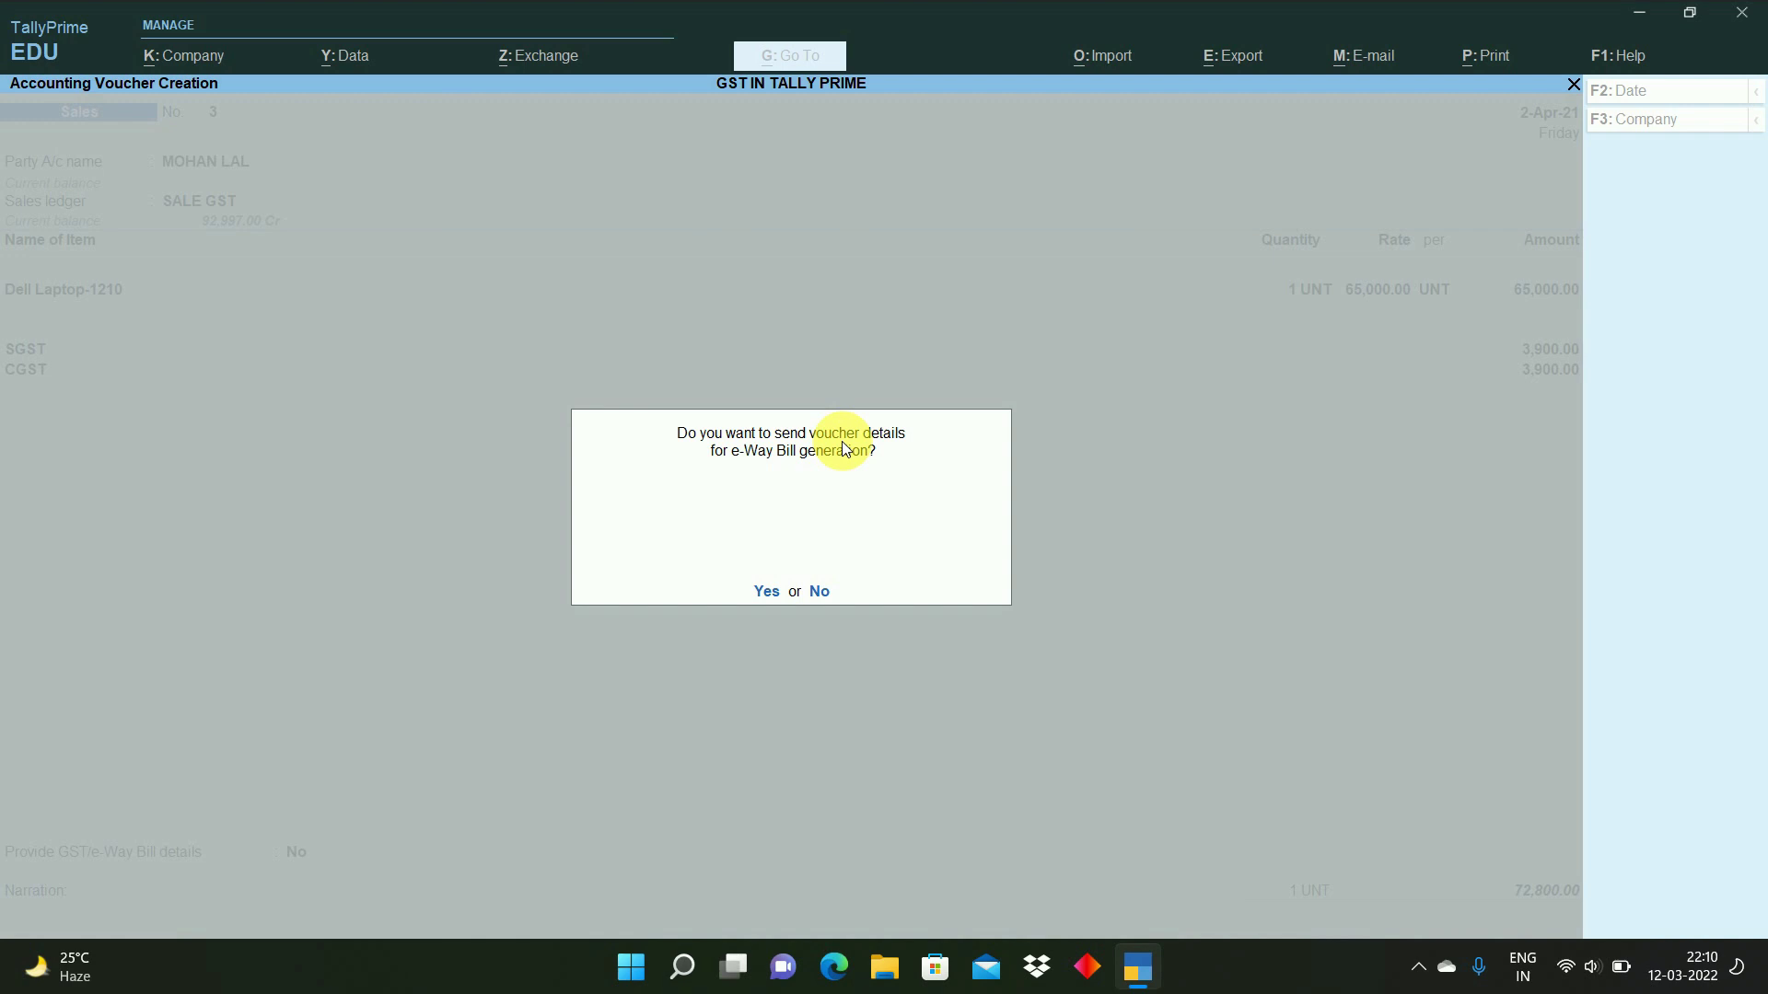
click(818, 589)
- Preview the voucher's tax invoice, then close it and return to a blank sales voucher
click(799, 600)
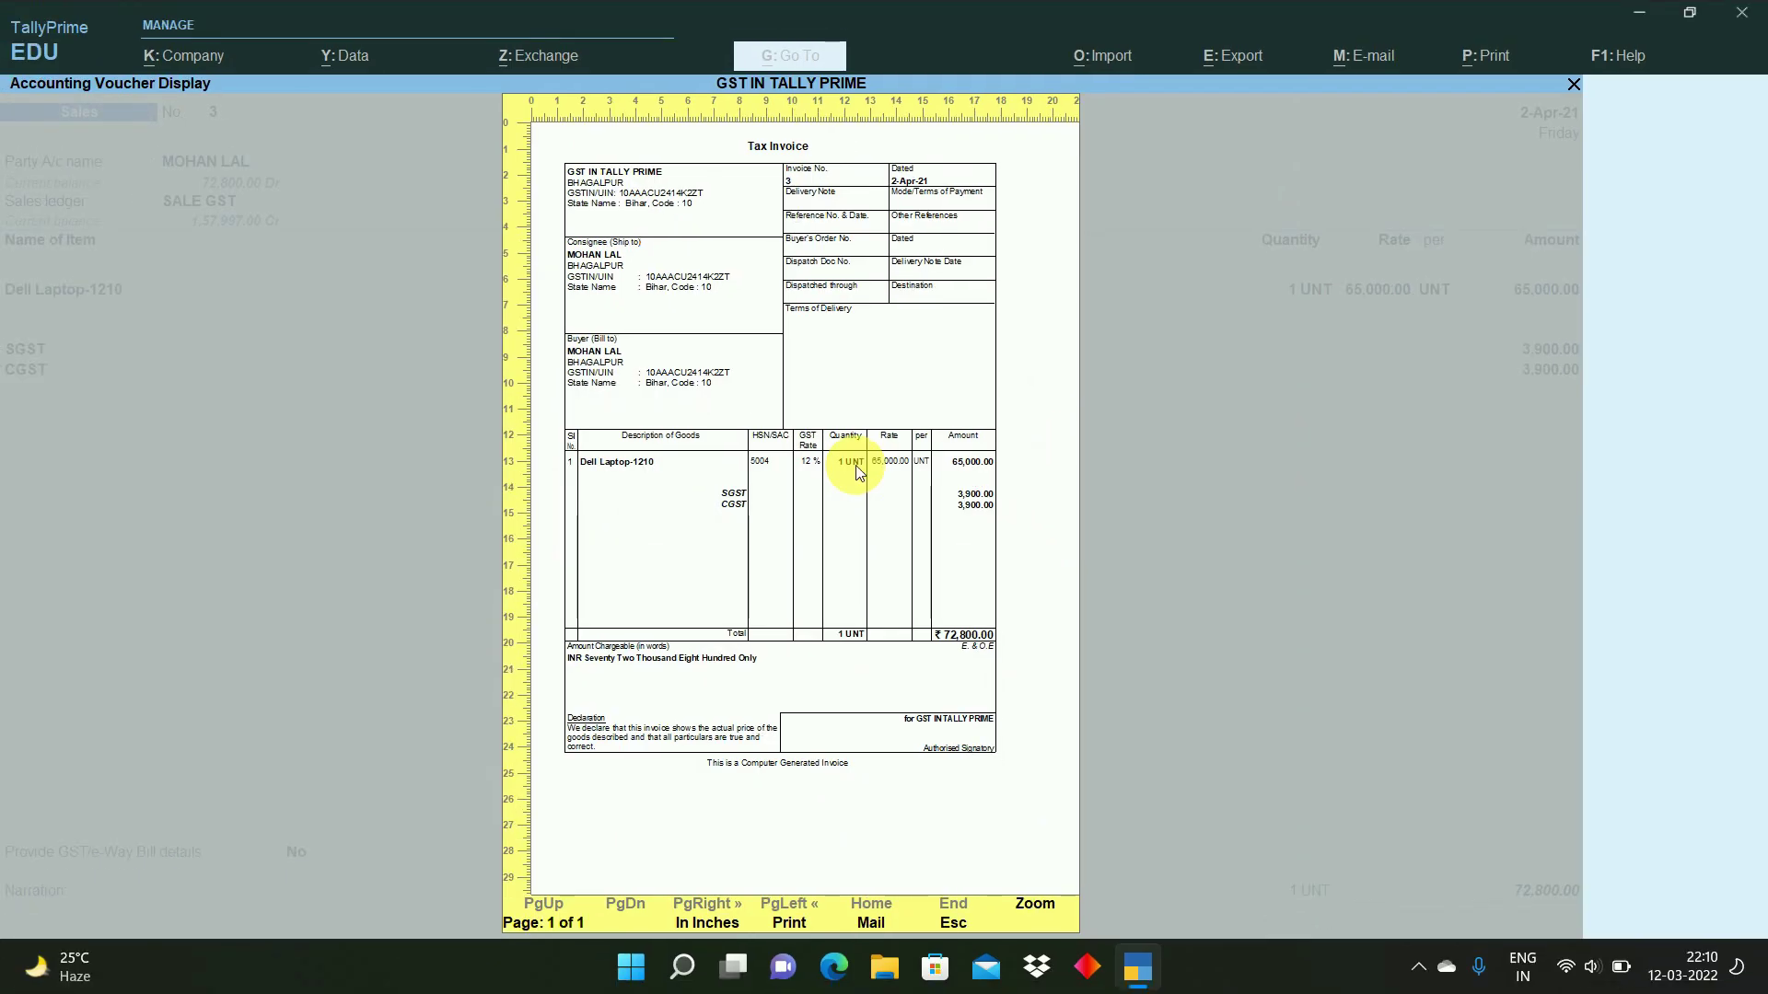
key(Escape)
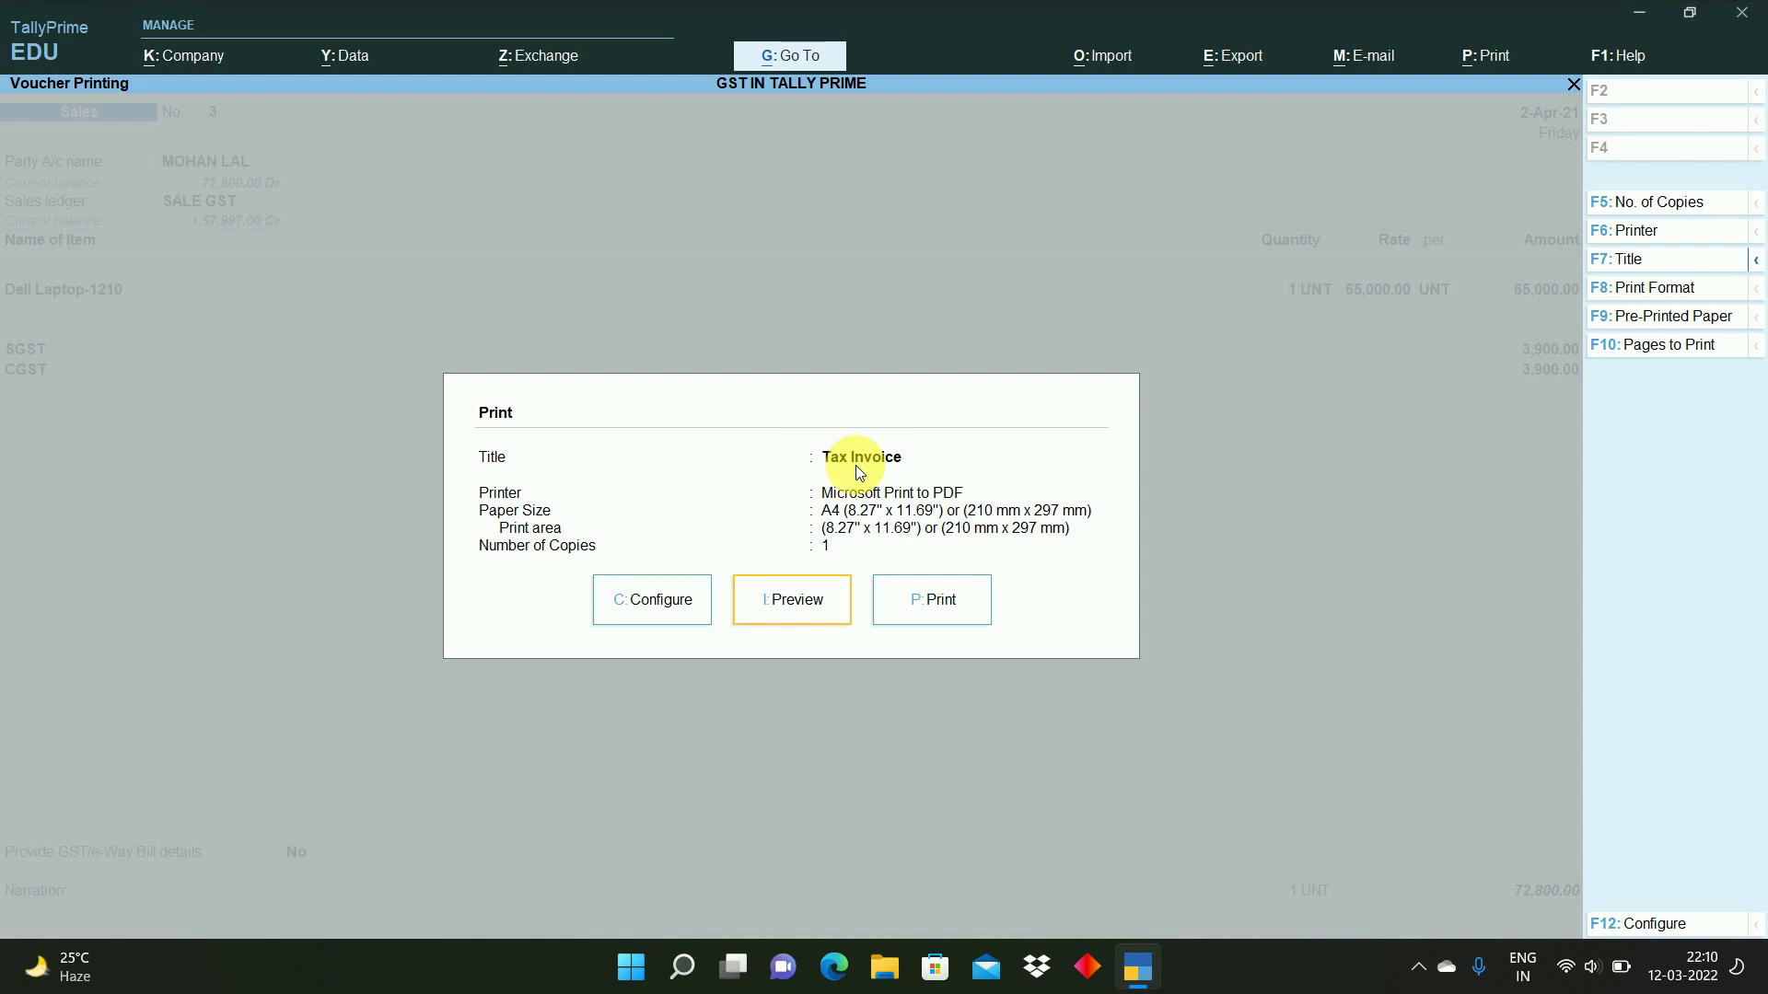
key(Escape)
key(Escape)
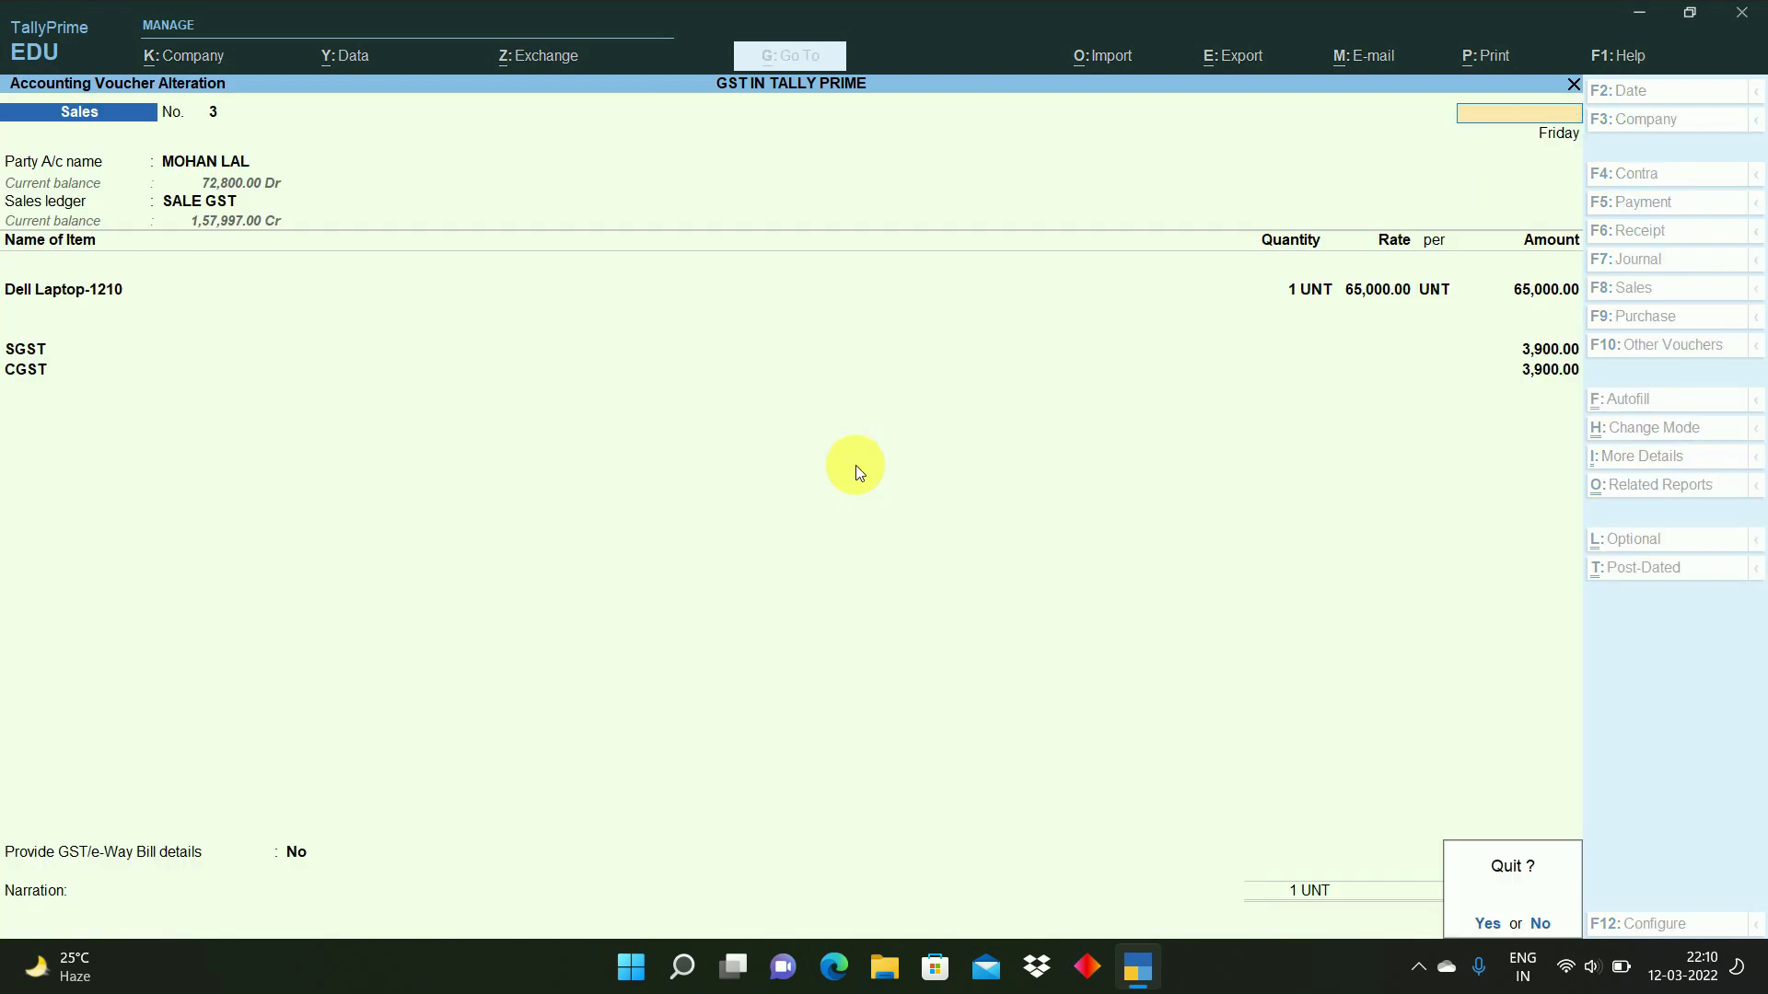
key(y)
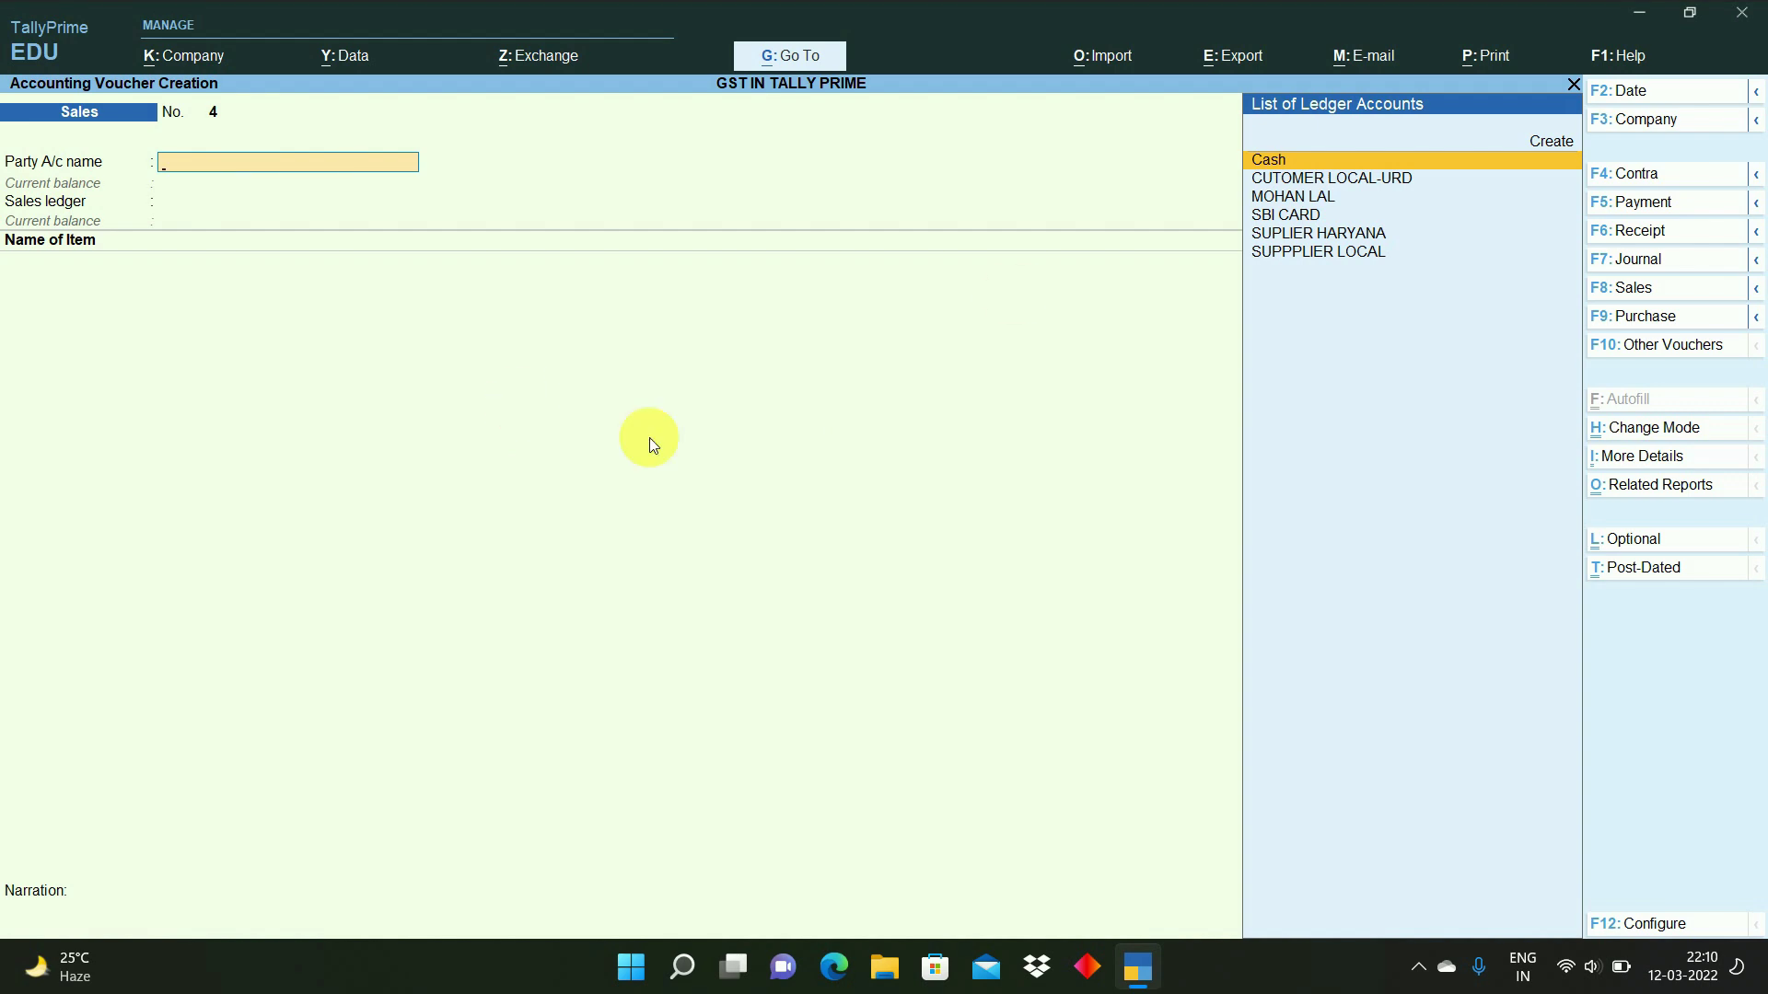
- Enable the discount column in invoices in the company features and accept the changes
key(F11)
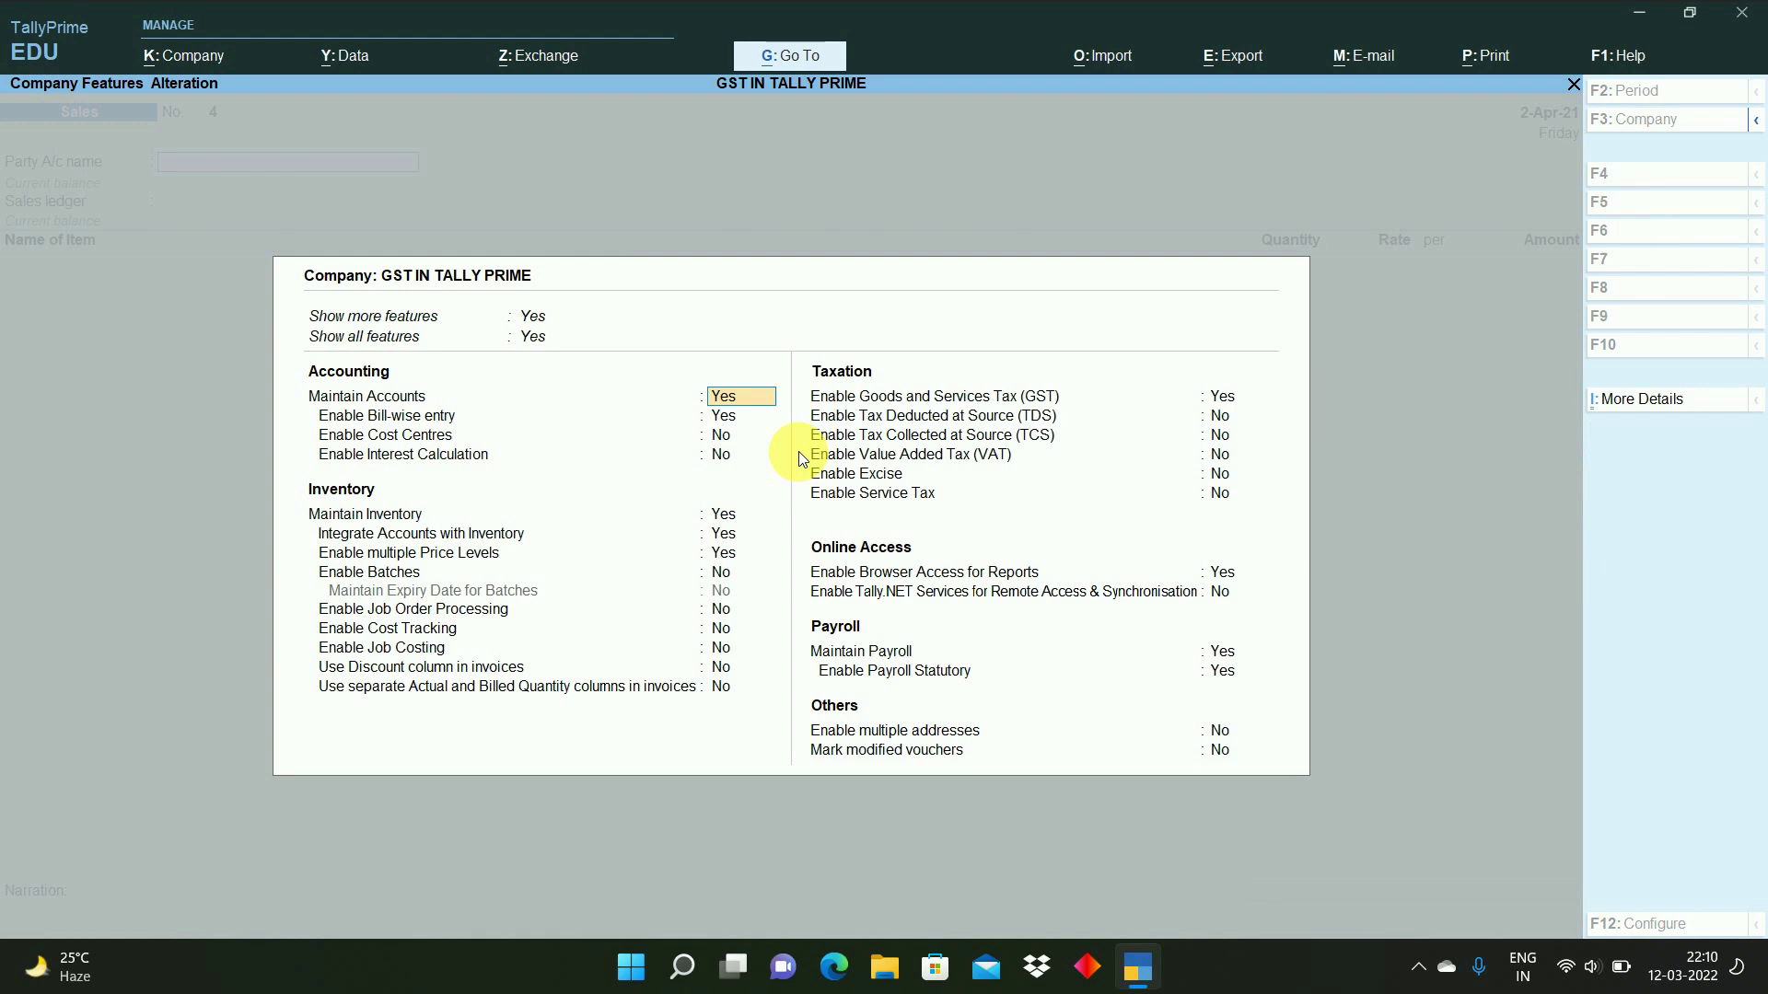
key(ctrl)
click(717, 670)
key(y)
key(Return)
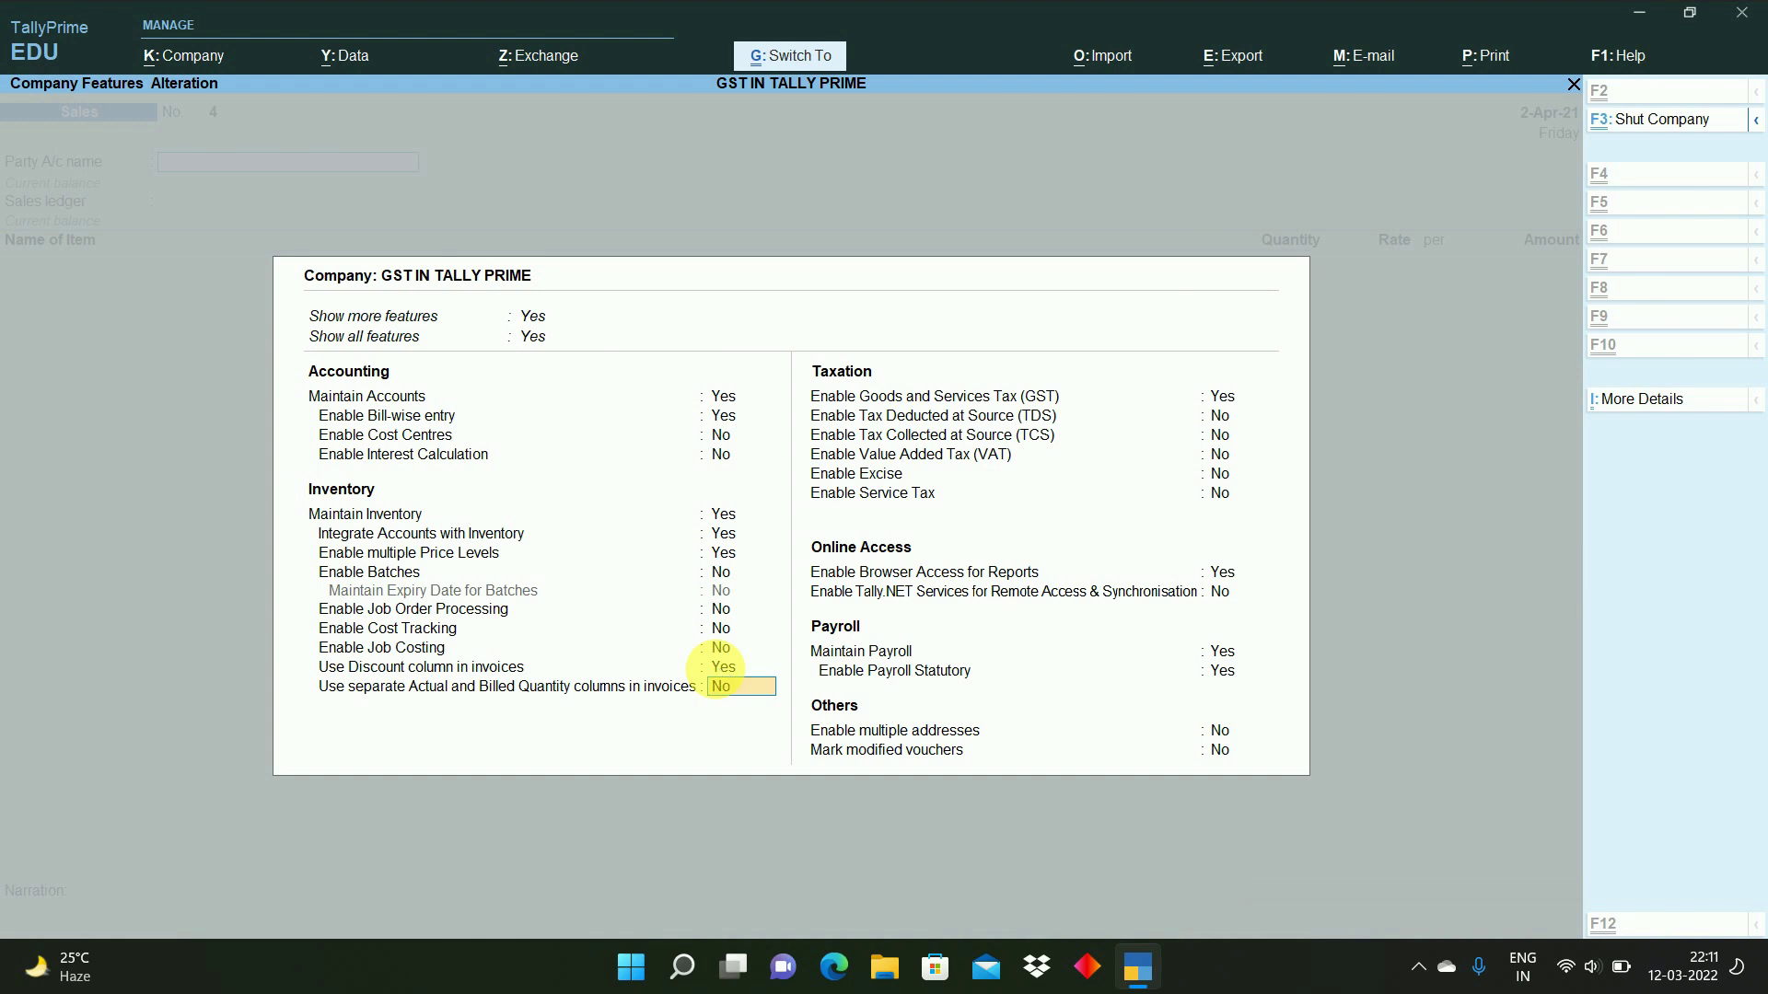
key(ctrl+a)
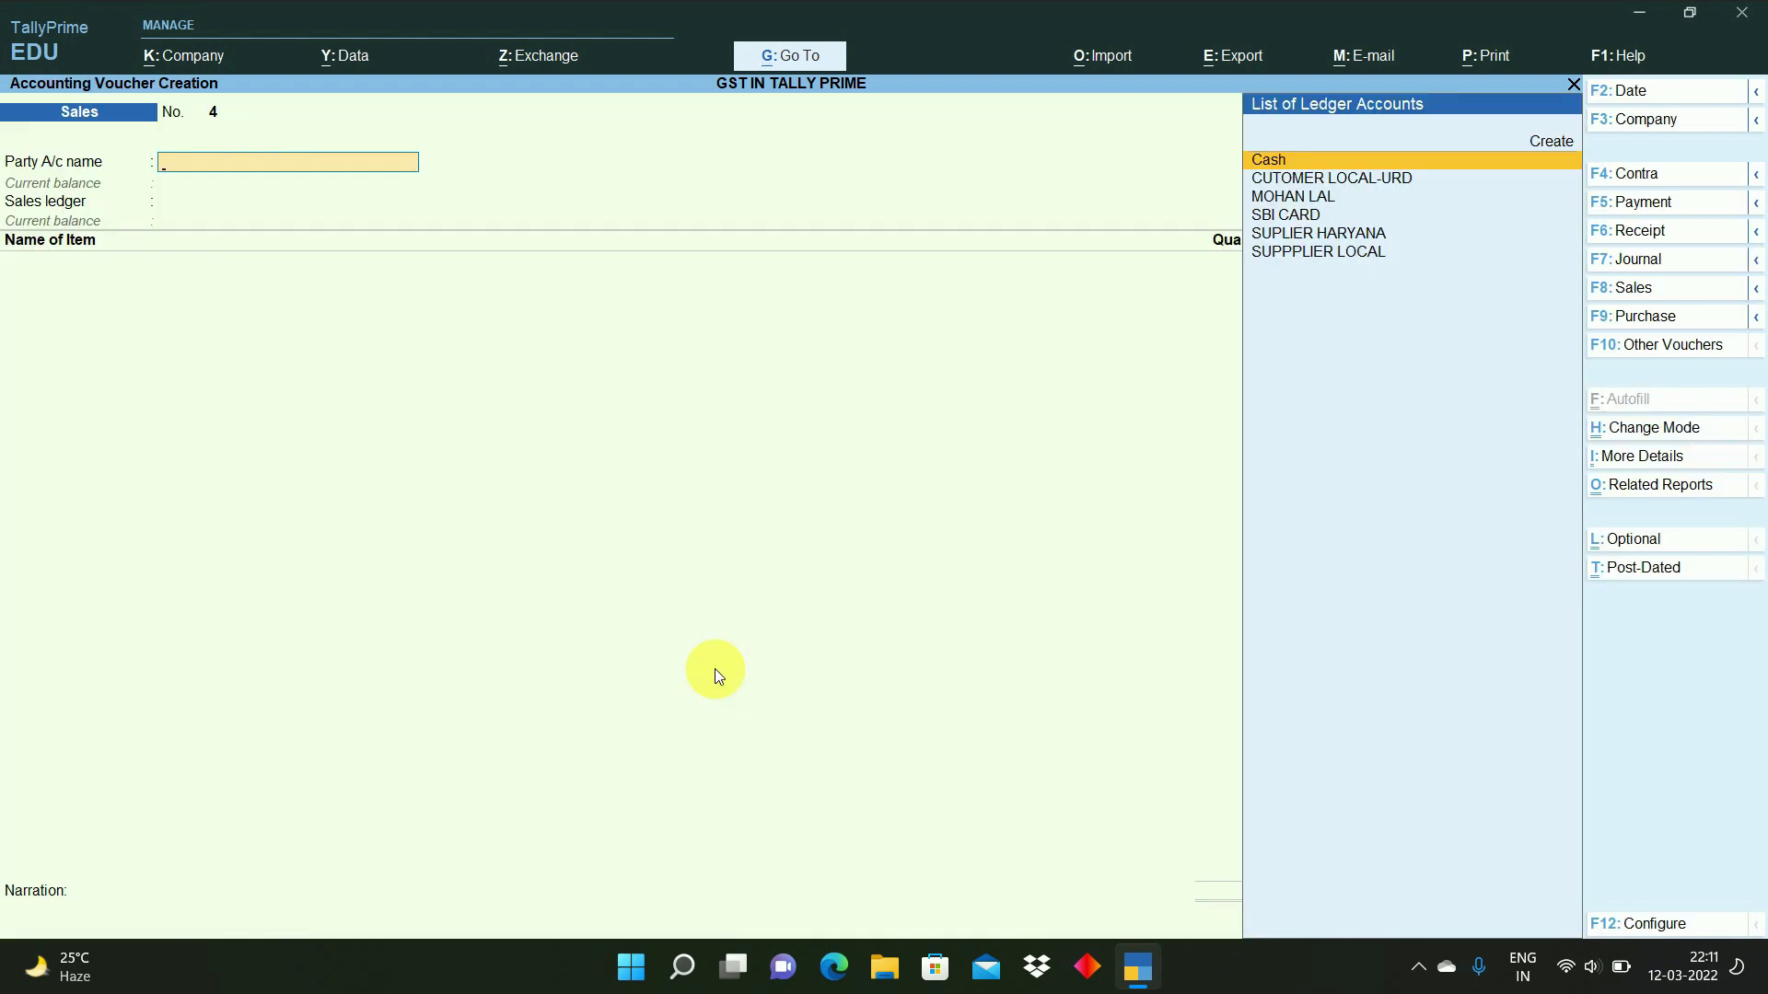
- Select the same customer for the new sales voucher, accept the dispatch and party details, and choose the SALE GST ledger
key(Down)
key(Down)
key(Return)
key(ctrl+a)
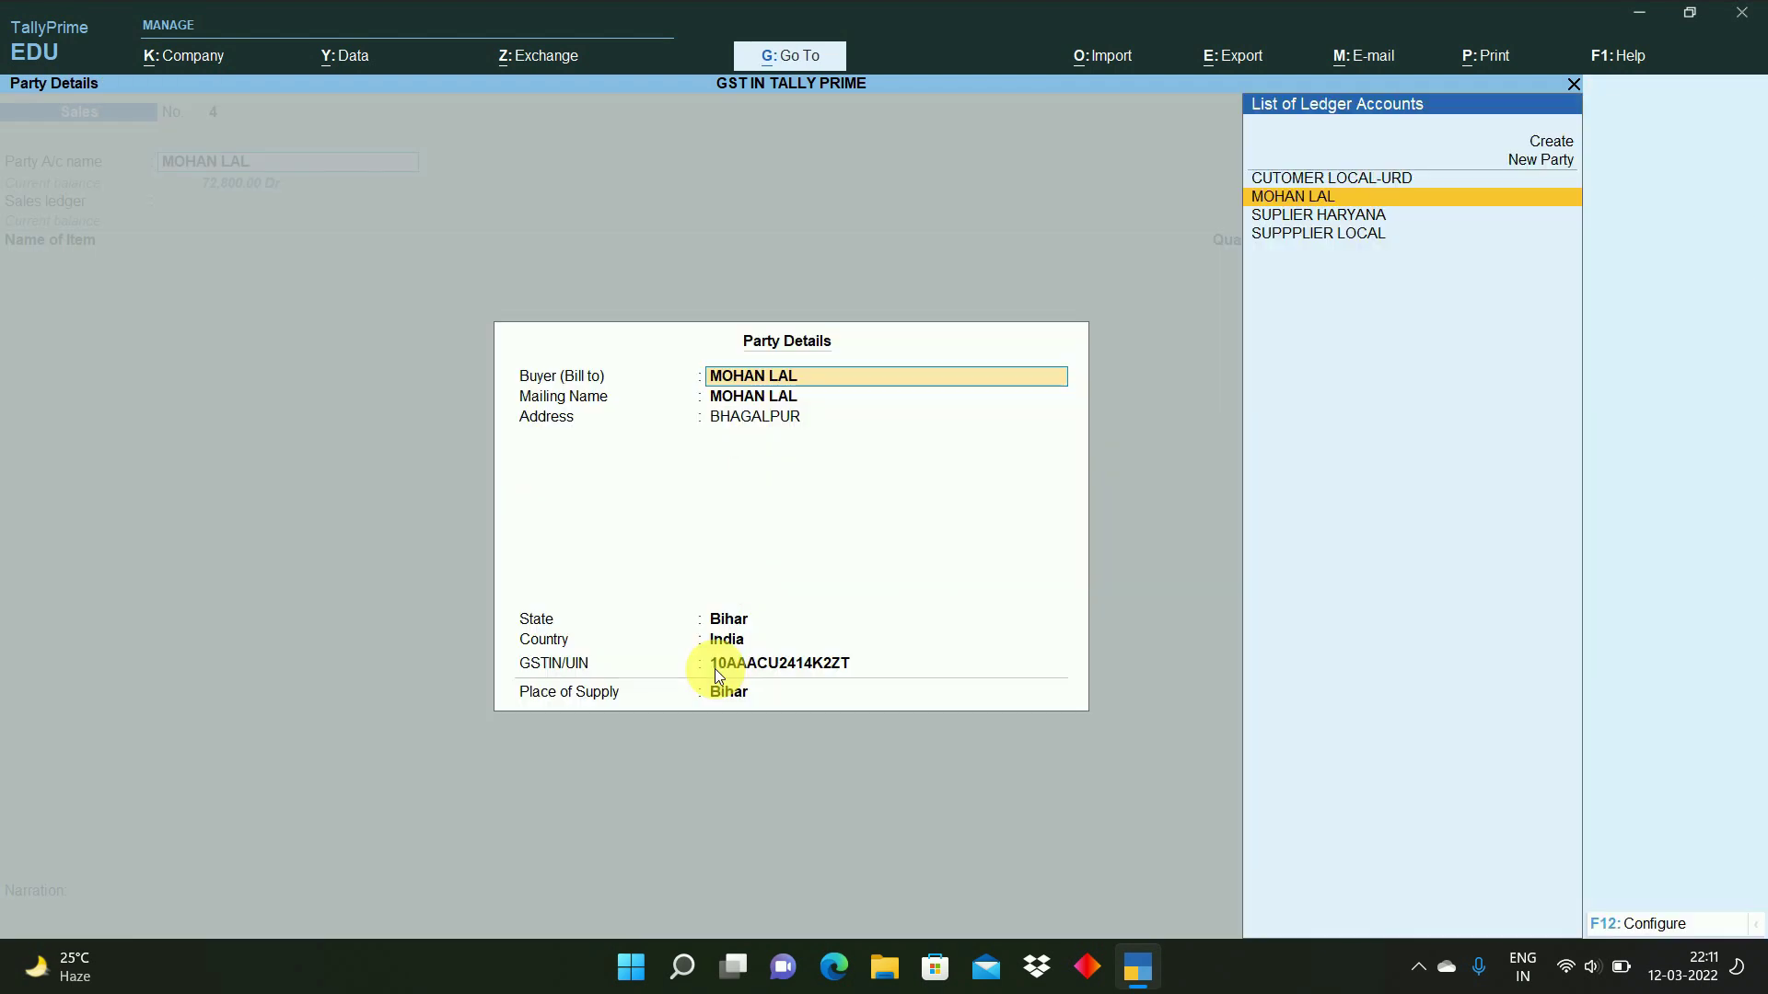
key(ctrl+a)
key(Down)
key(Down)
key(Return)
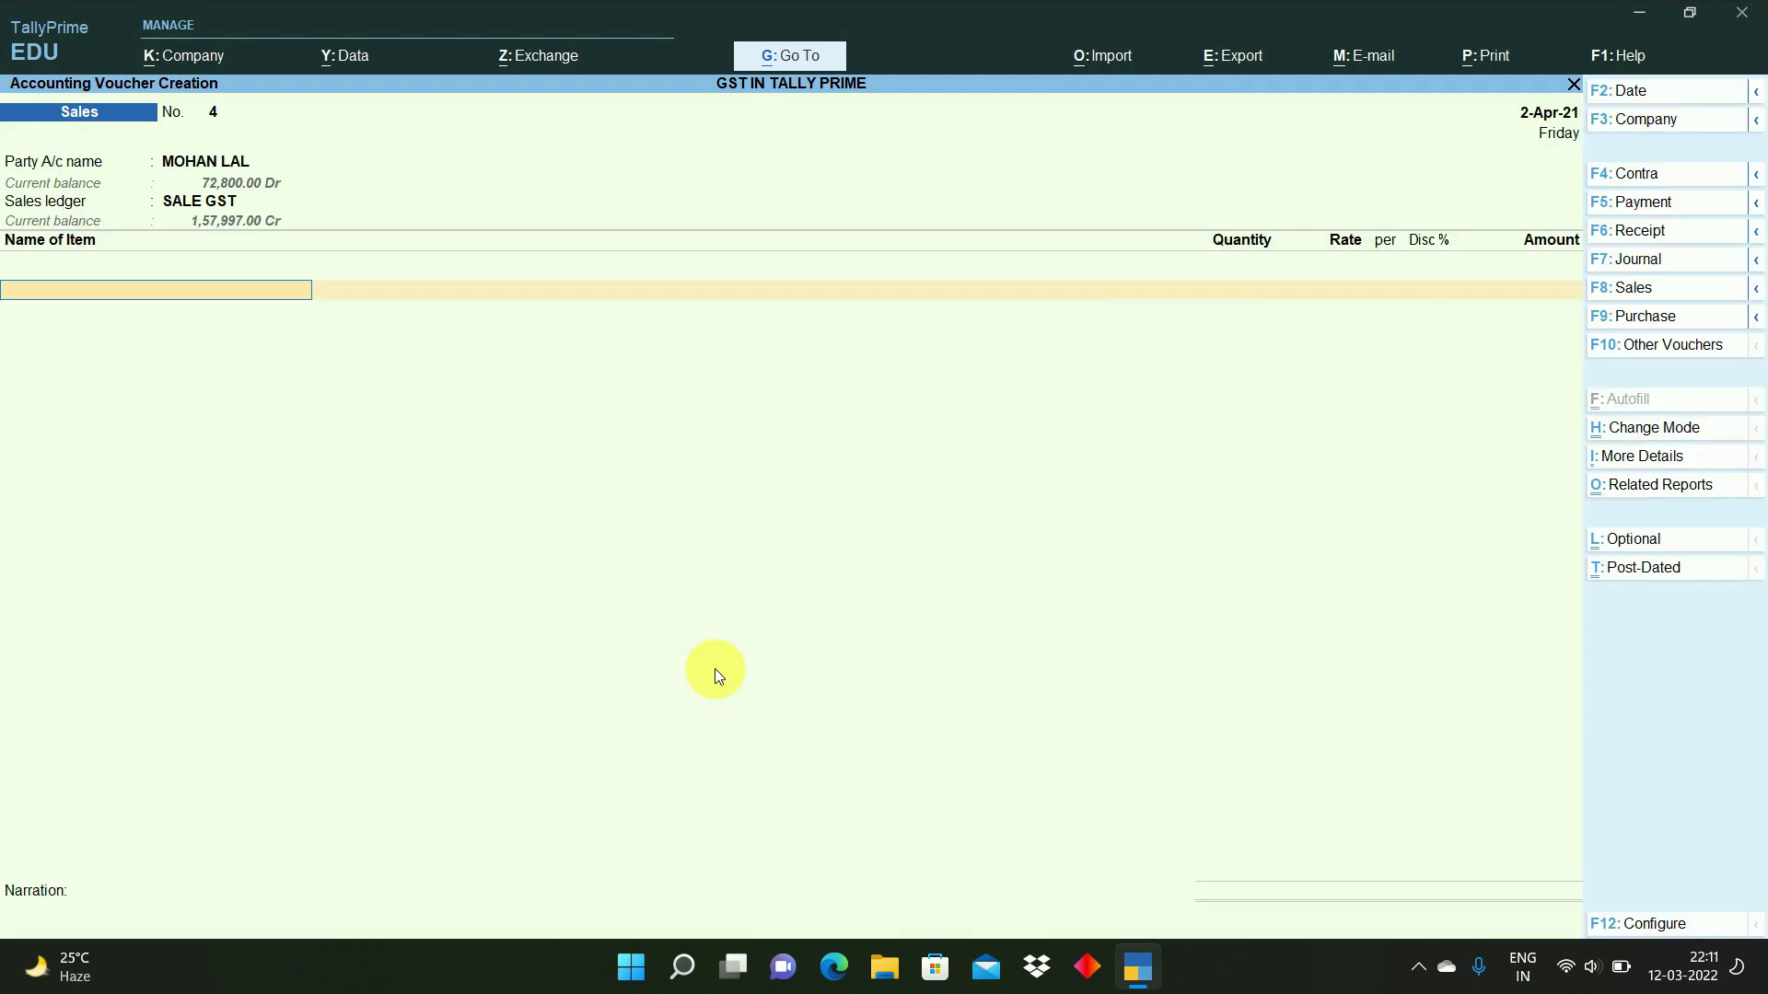
key(ctrl+1)
click(1429, 255)
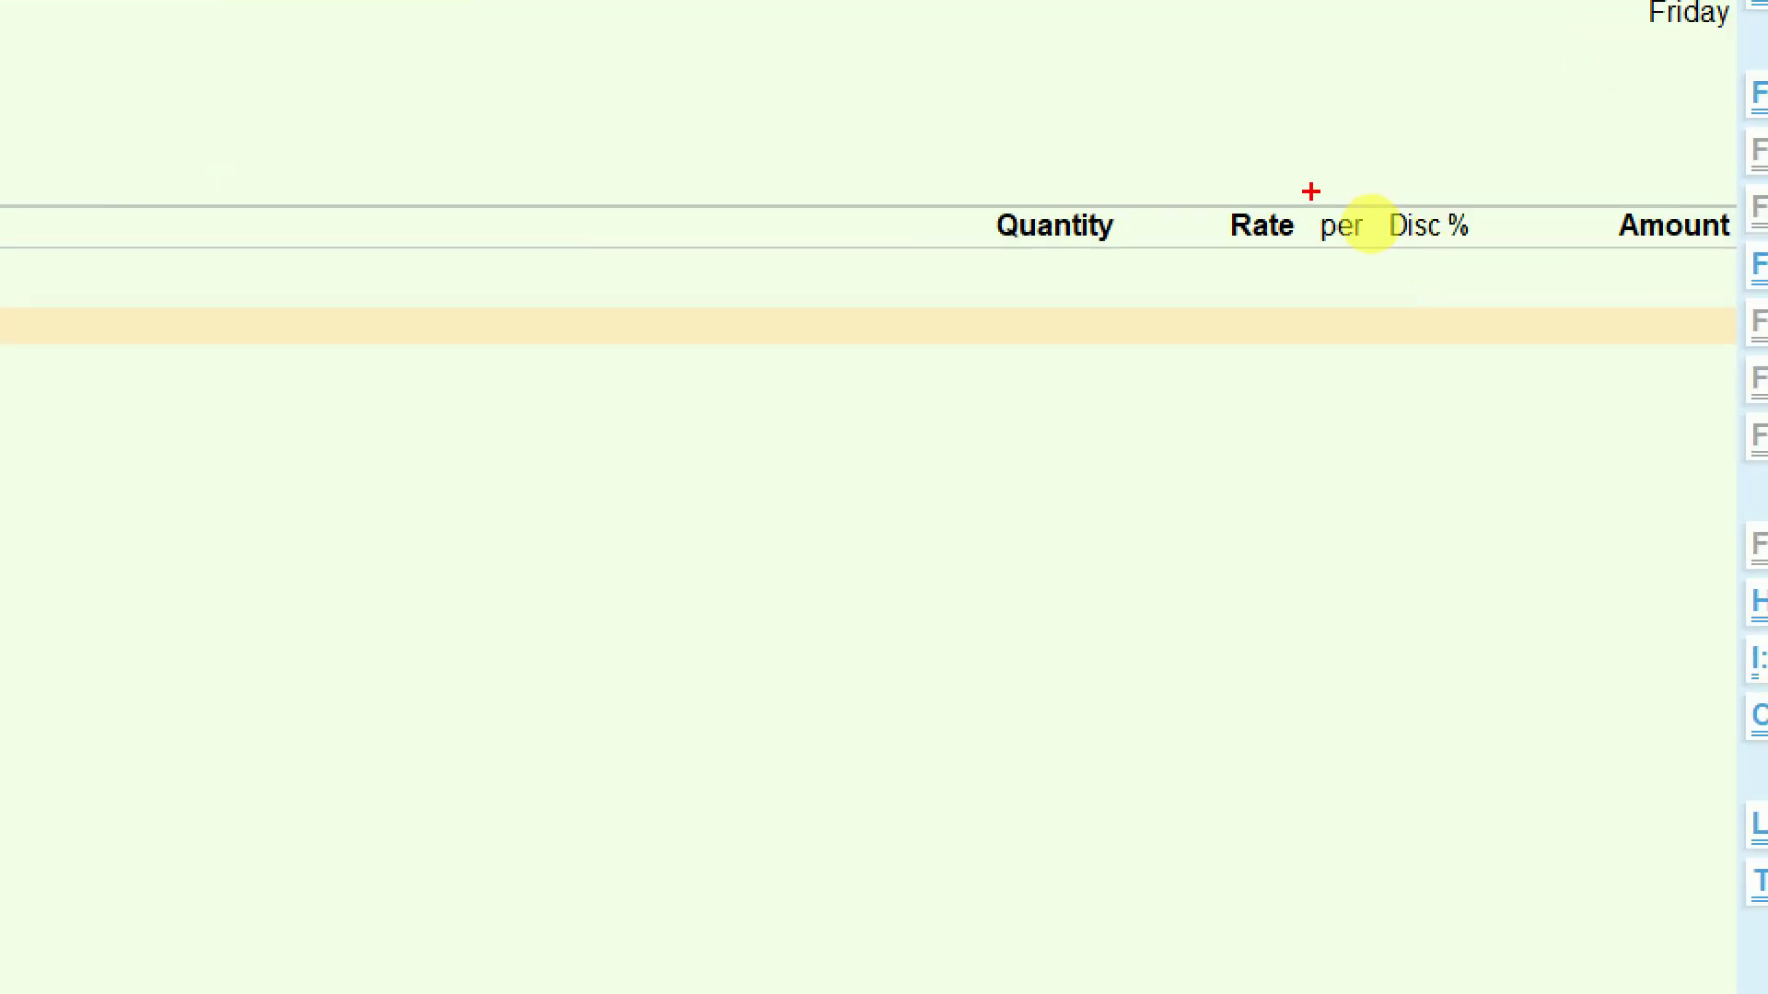
mouse_move(1306, 189)
mouse_down()
mouse_move(1355, 271)
mouse_move(1515, 274)
mouse_up()
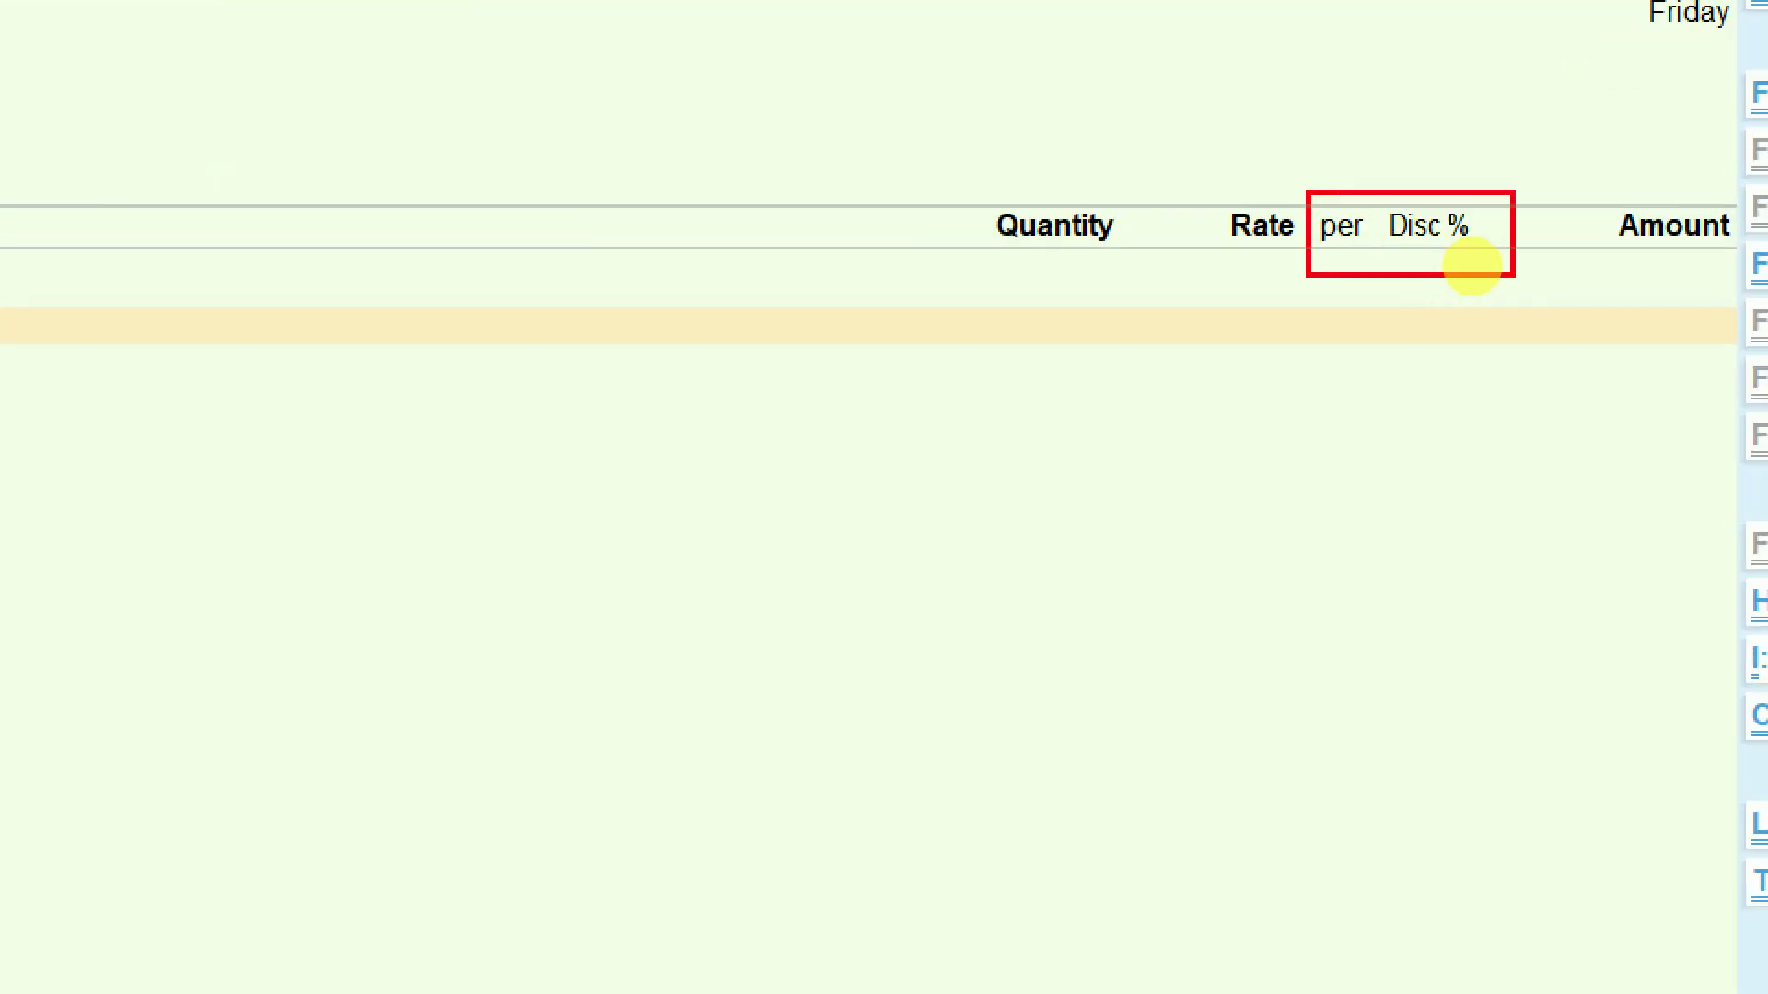
key(Escape)
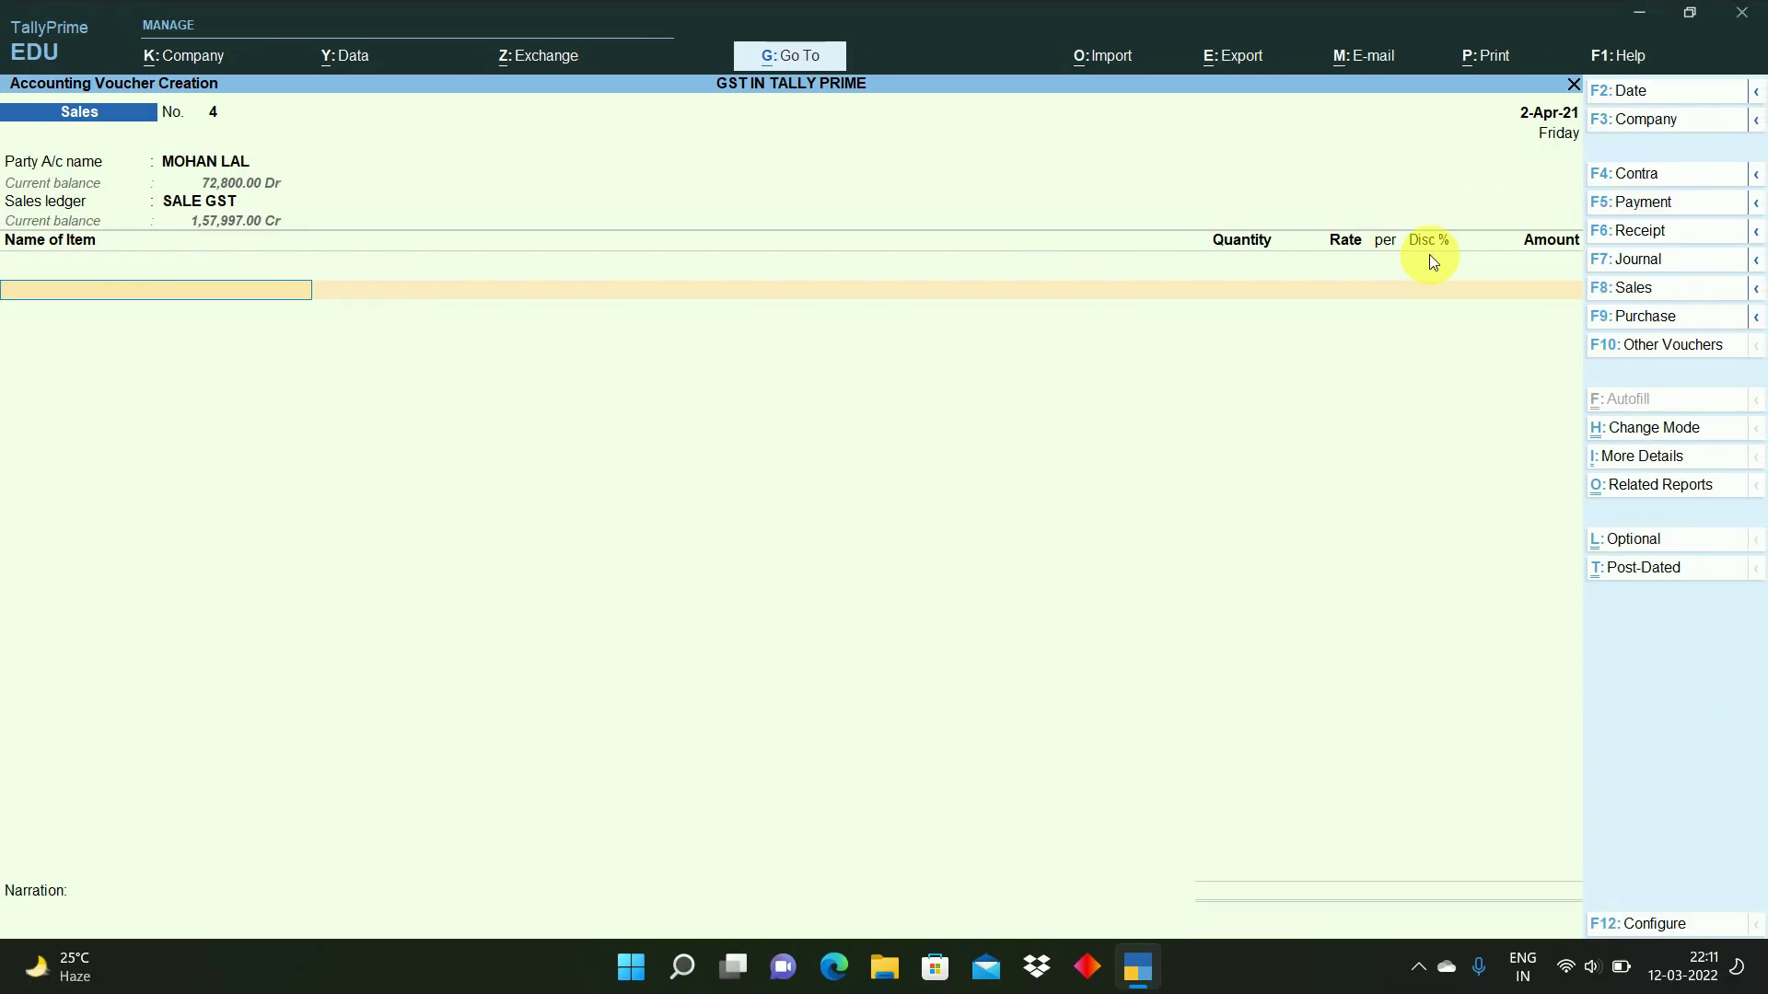
- Add Dell Laptop-1210 with quantity 1, keep the 65,000 rate, and apply a 10% discount
text(d)
key(Return)
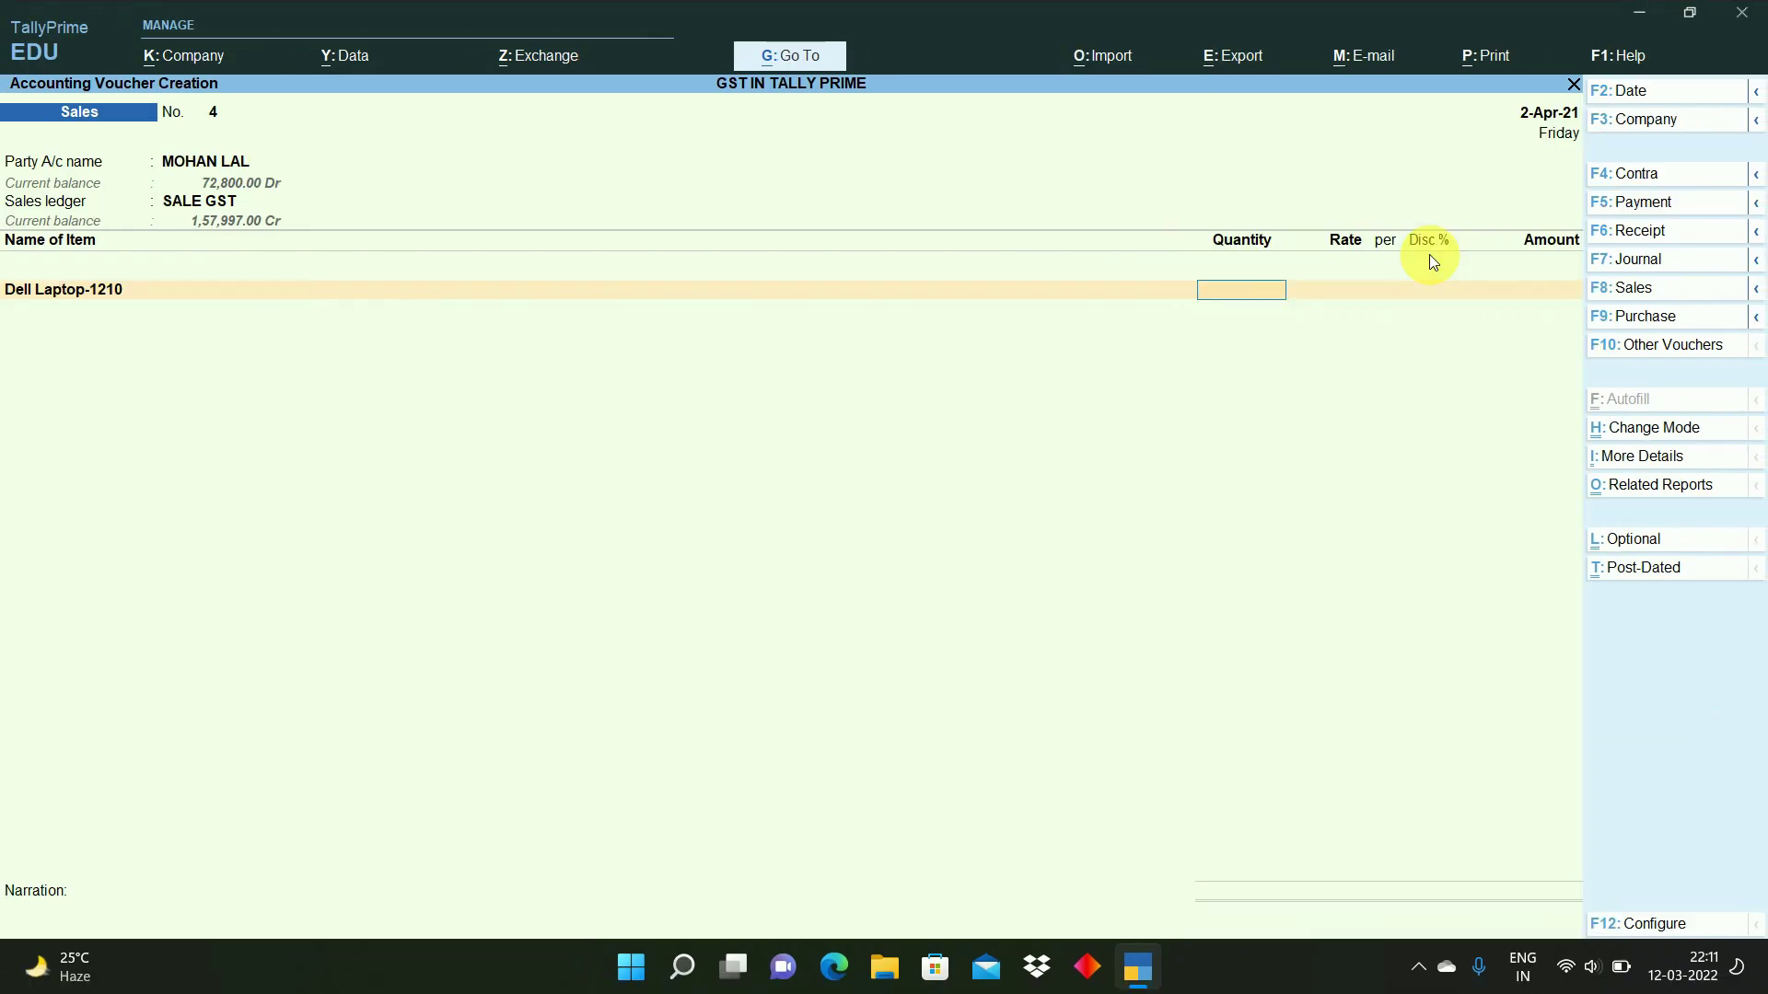
text(1)
key(Return)
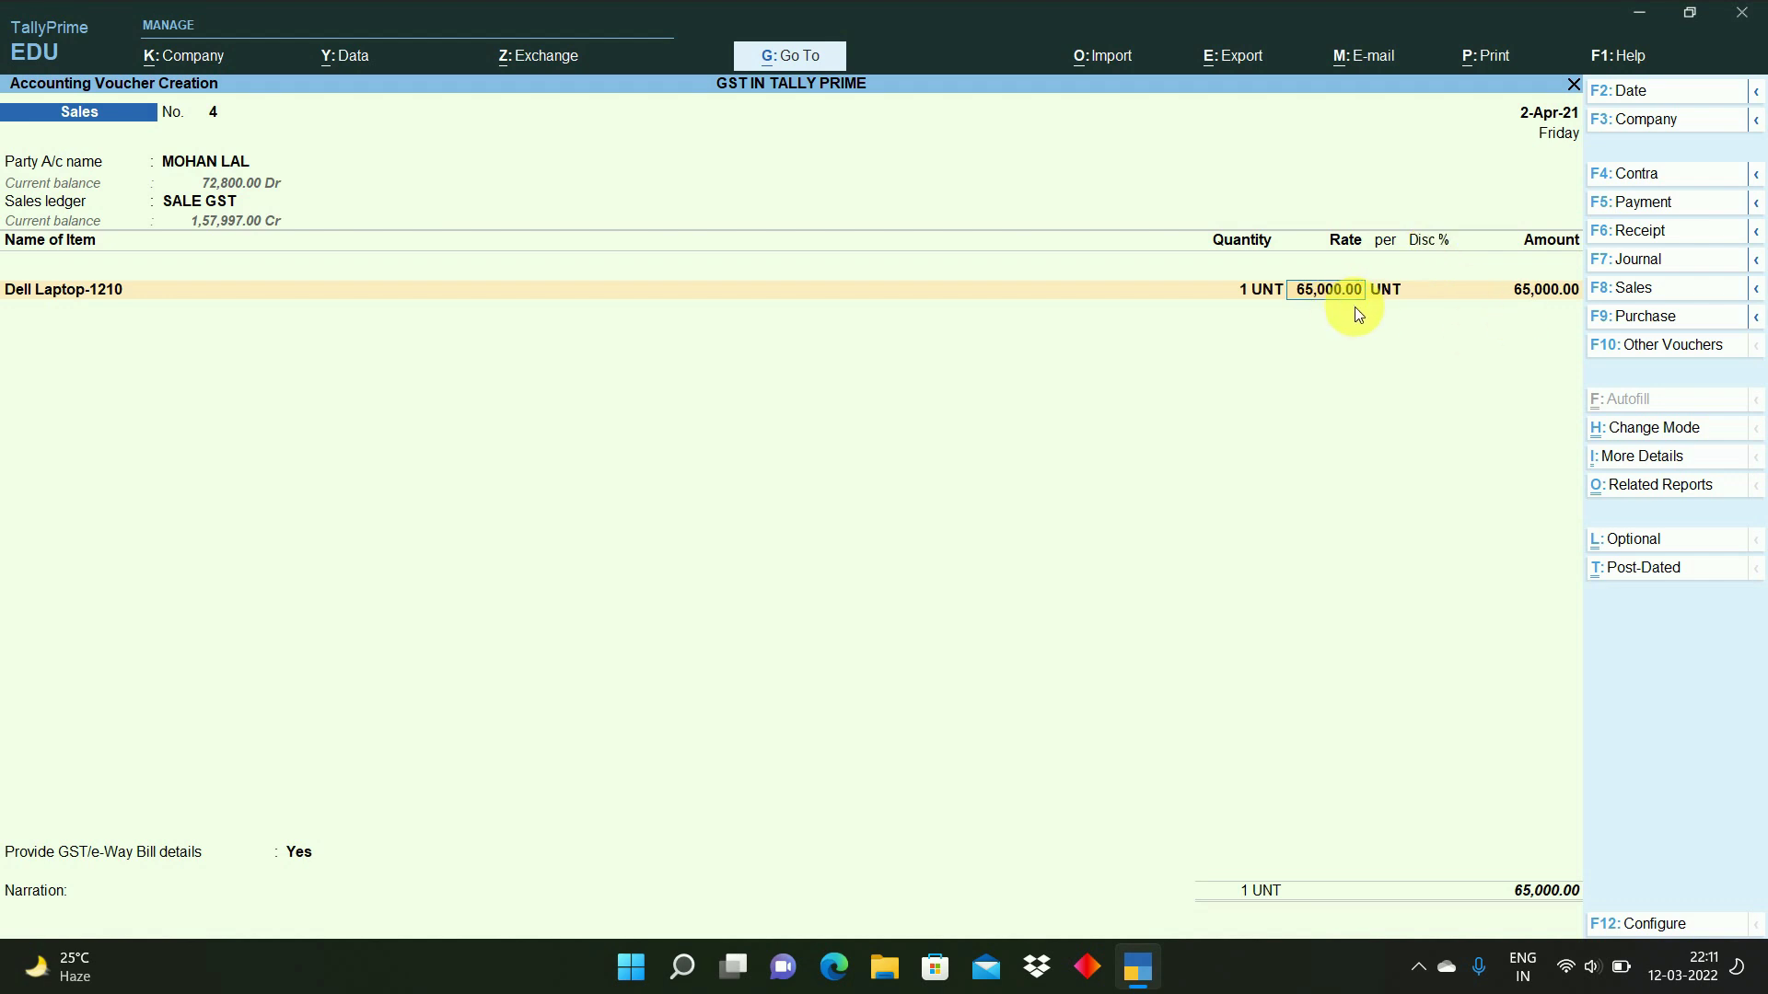
key(Return)
key(Return)
text(10)
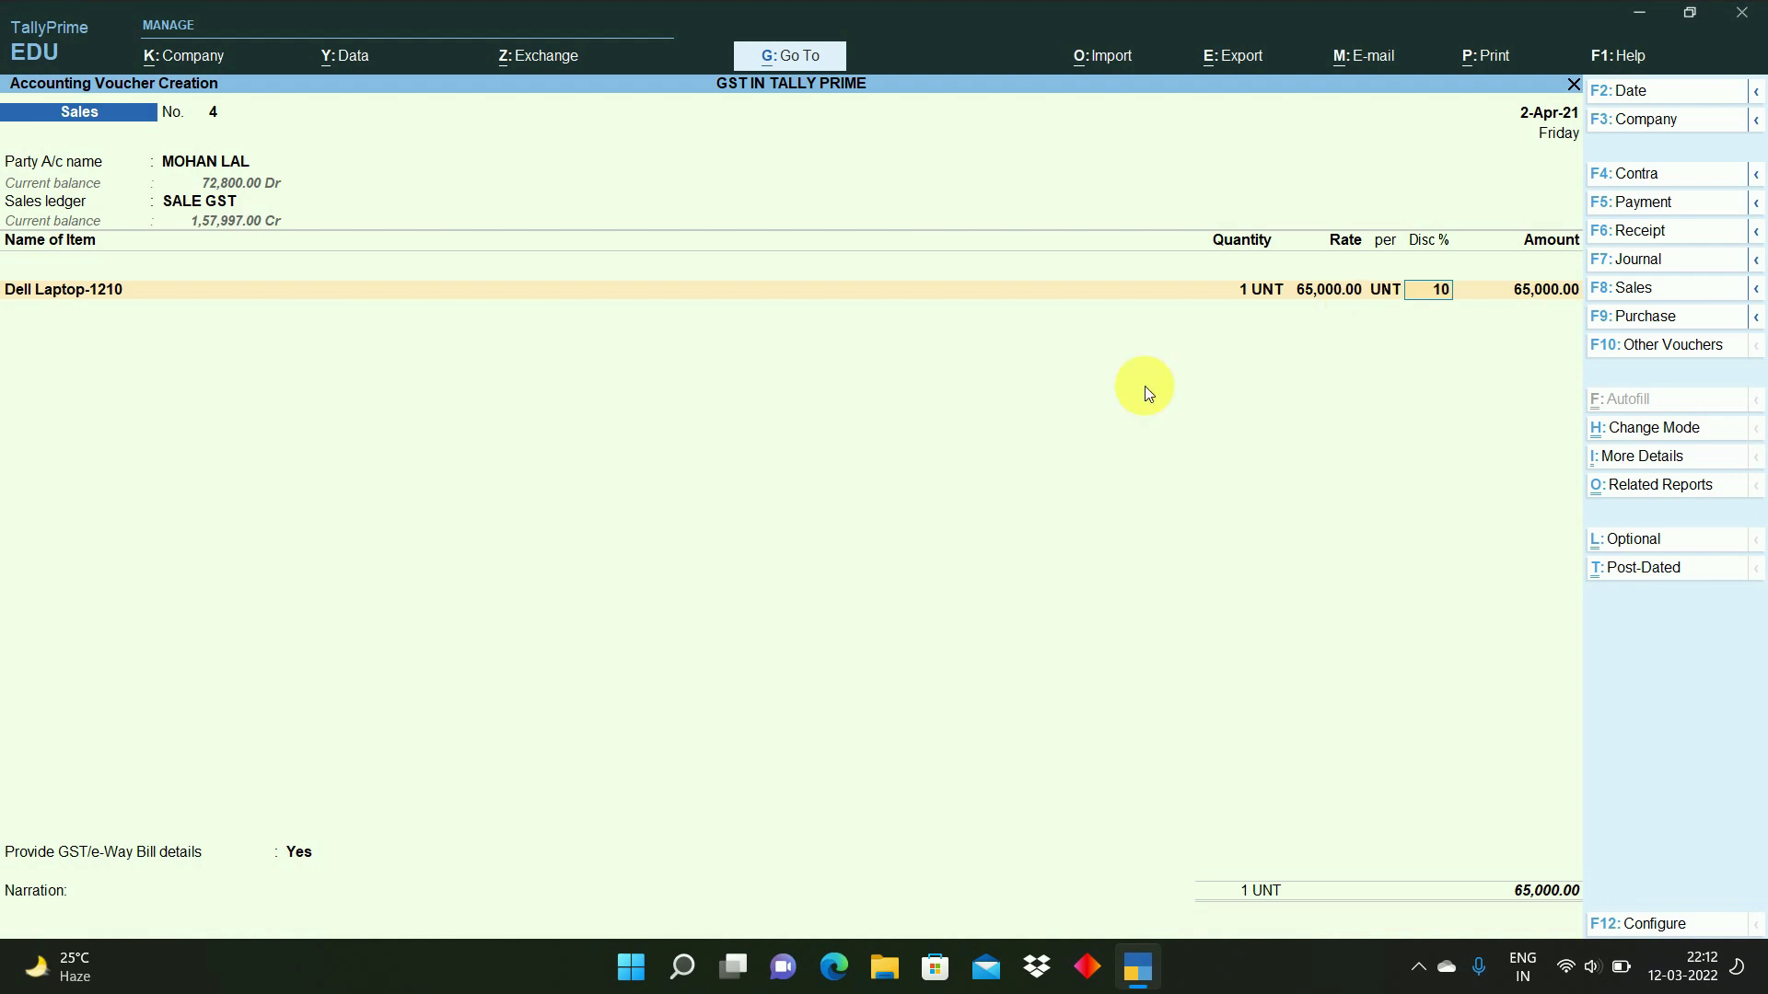
key(Return)
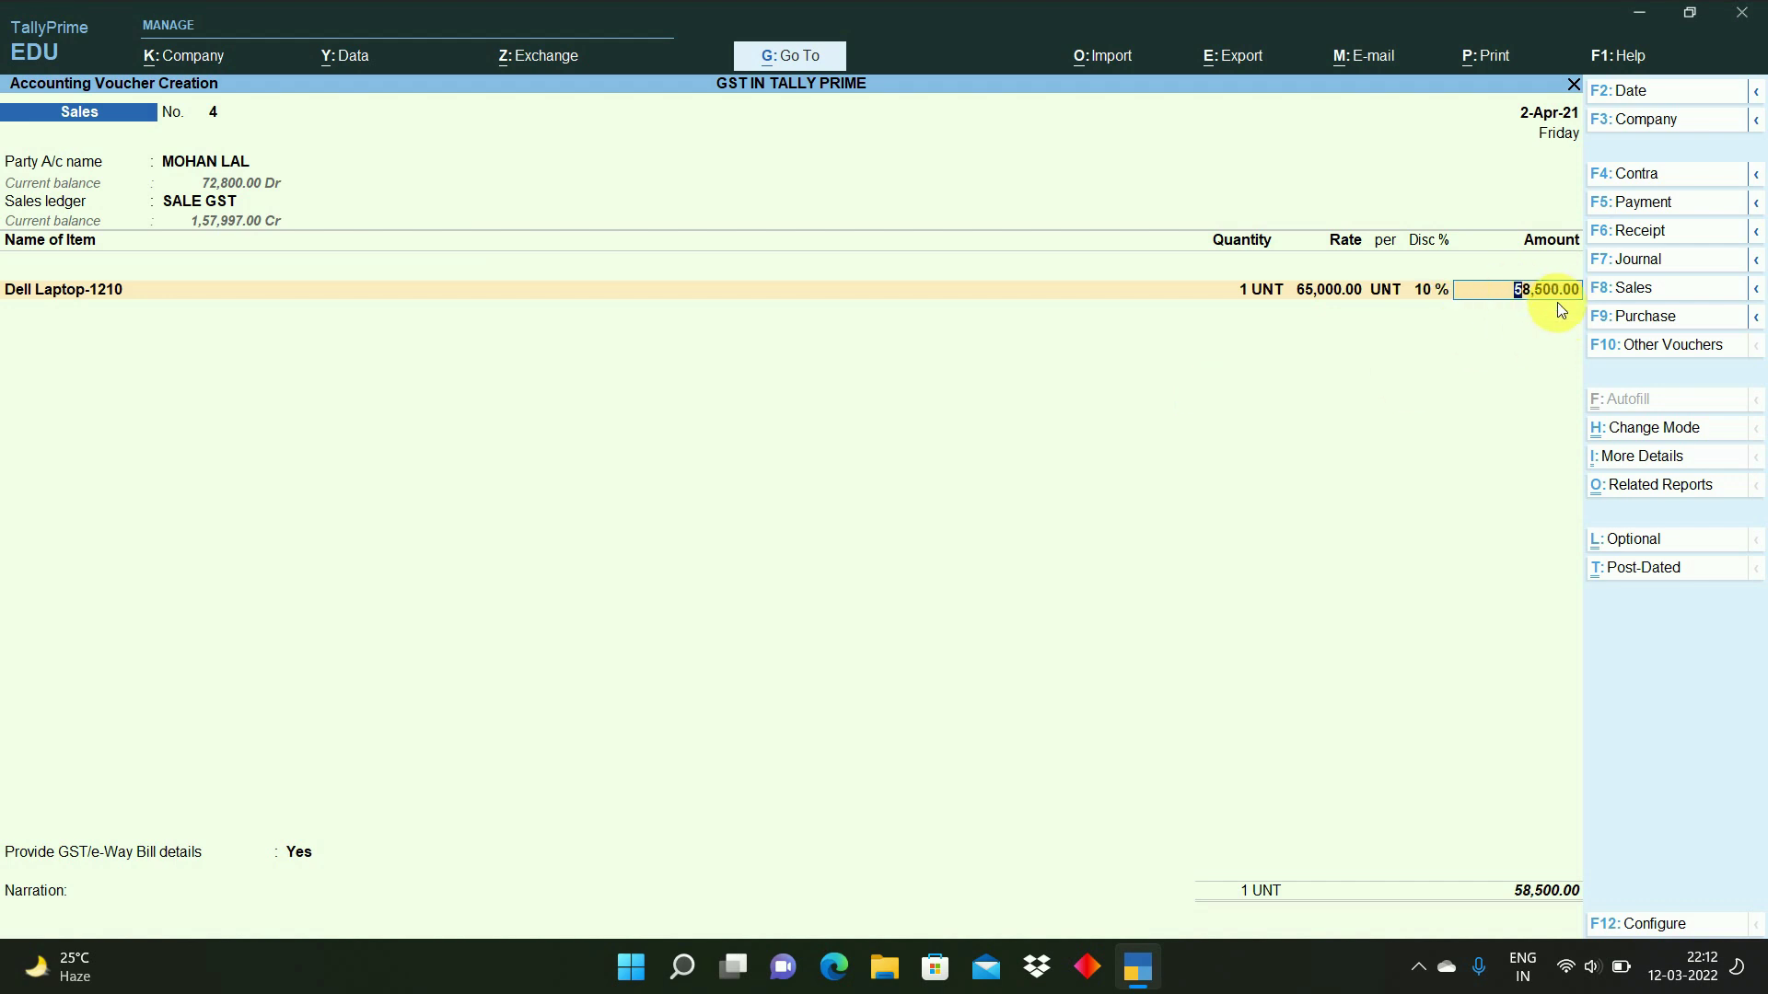
key(ctrl)
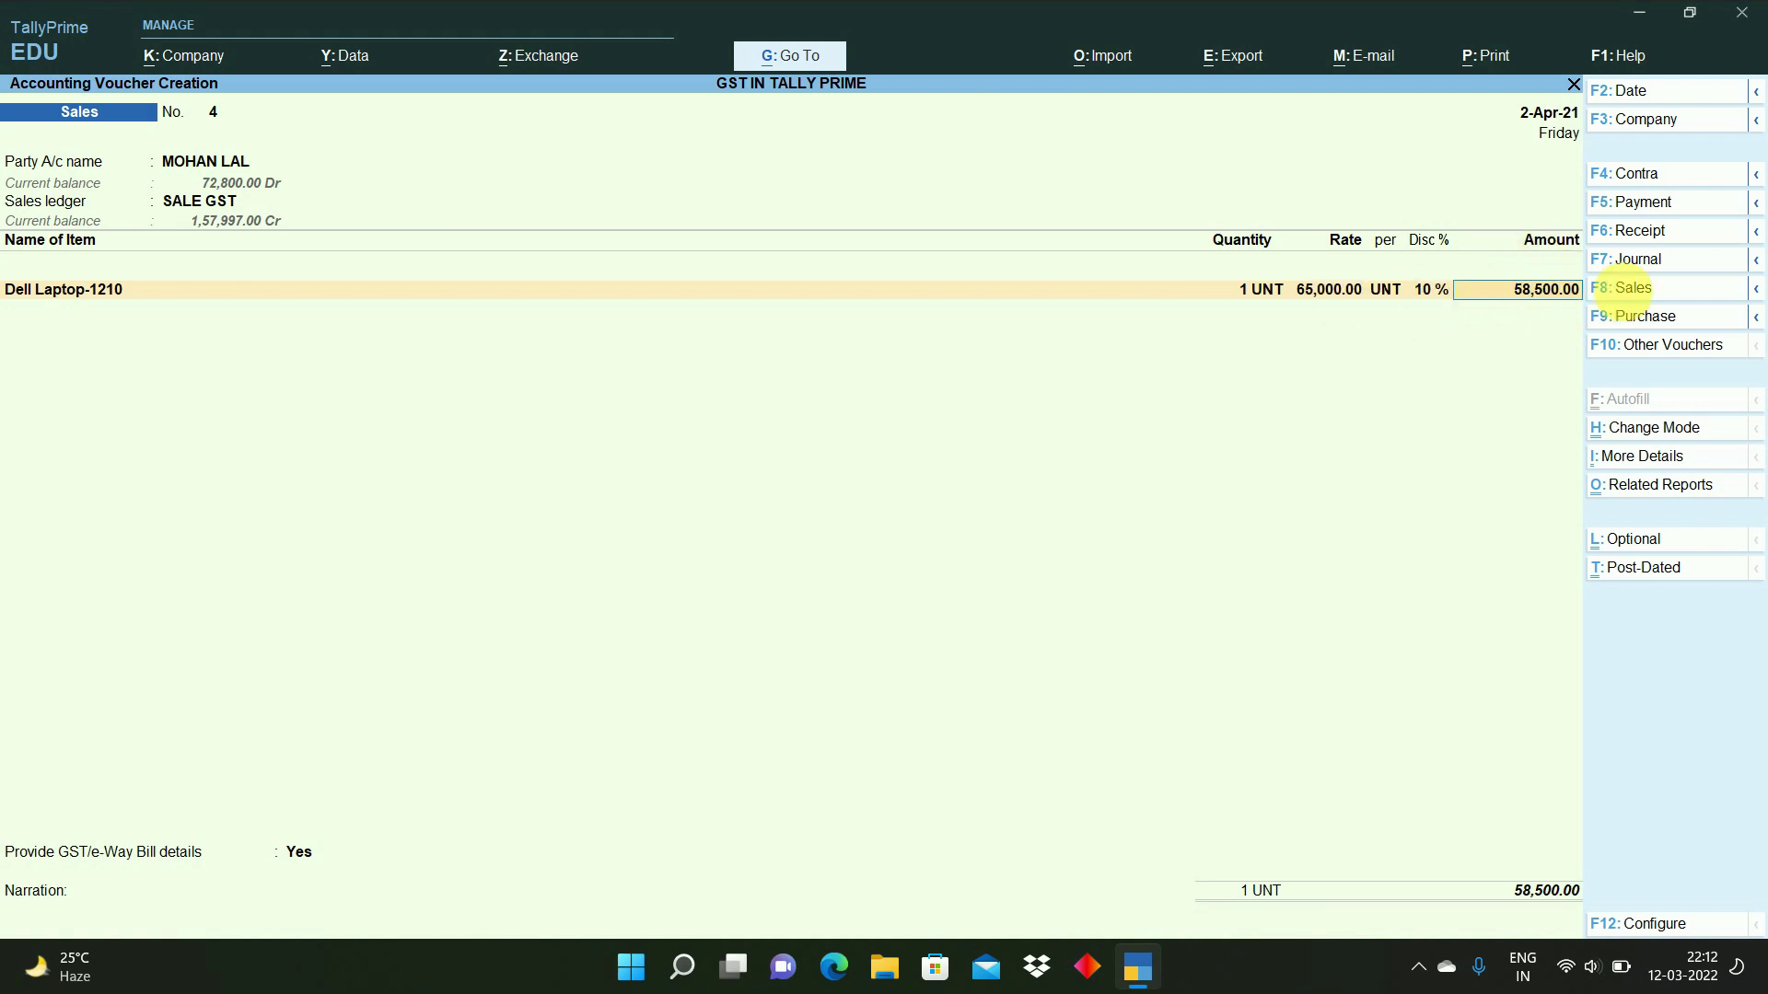
key(Return)
key(Return)
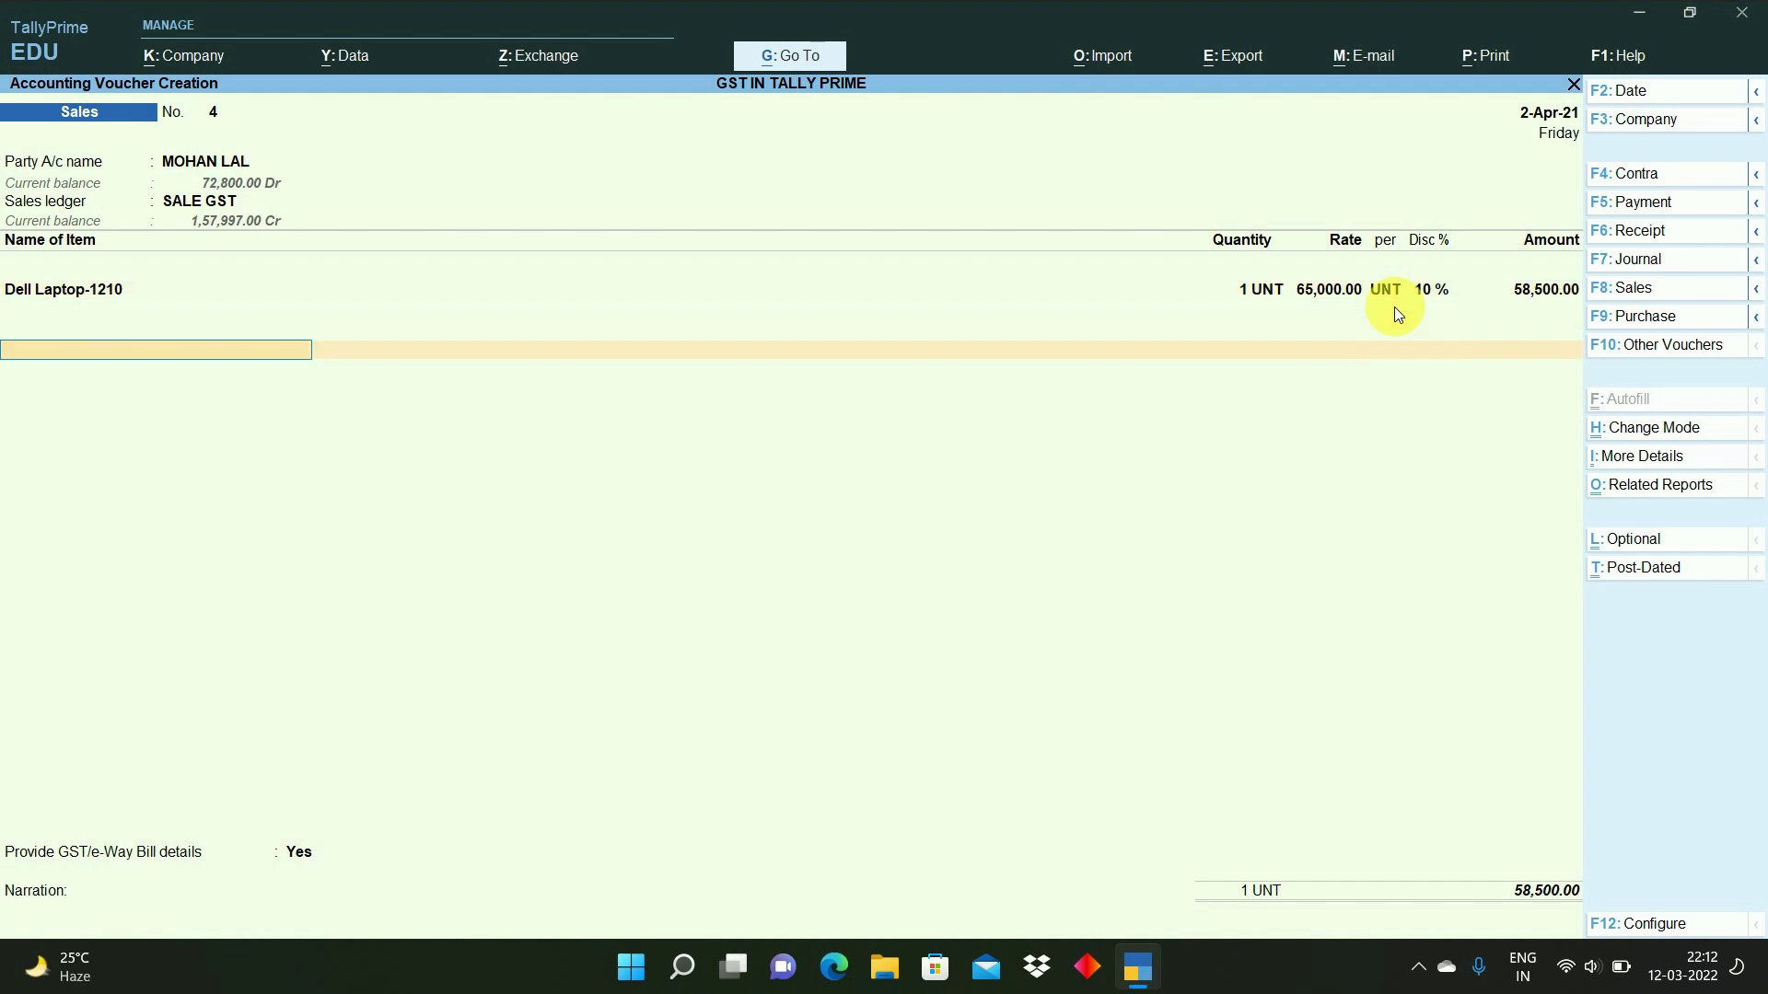
- Add the SGST and CGST tax ledgers with their calculated amounts to the discounted sales voucher
text(sg)
key(Return)
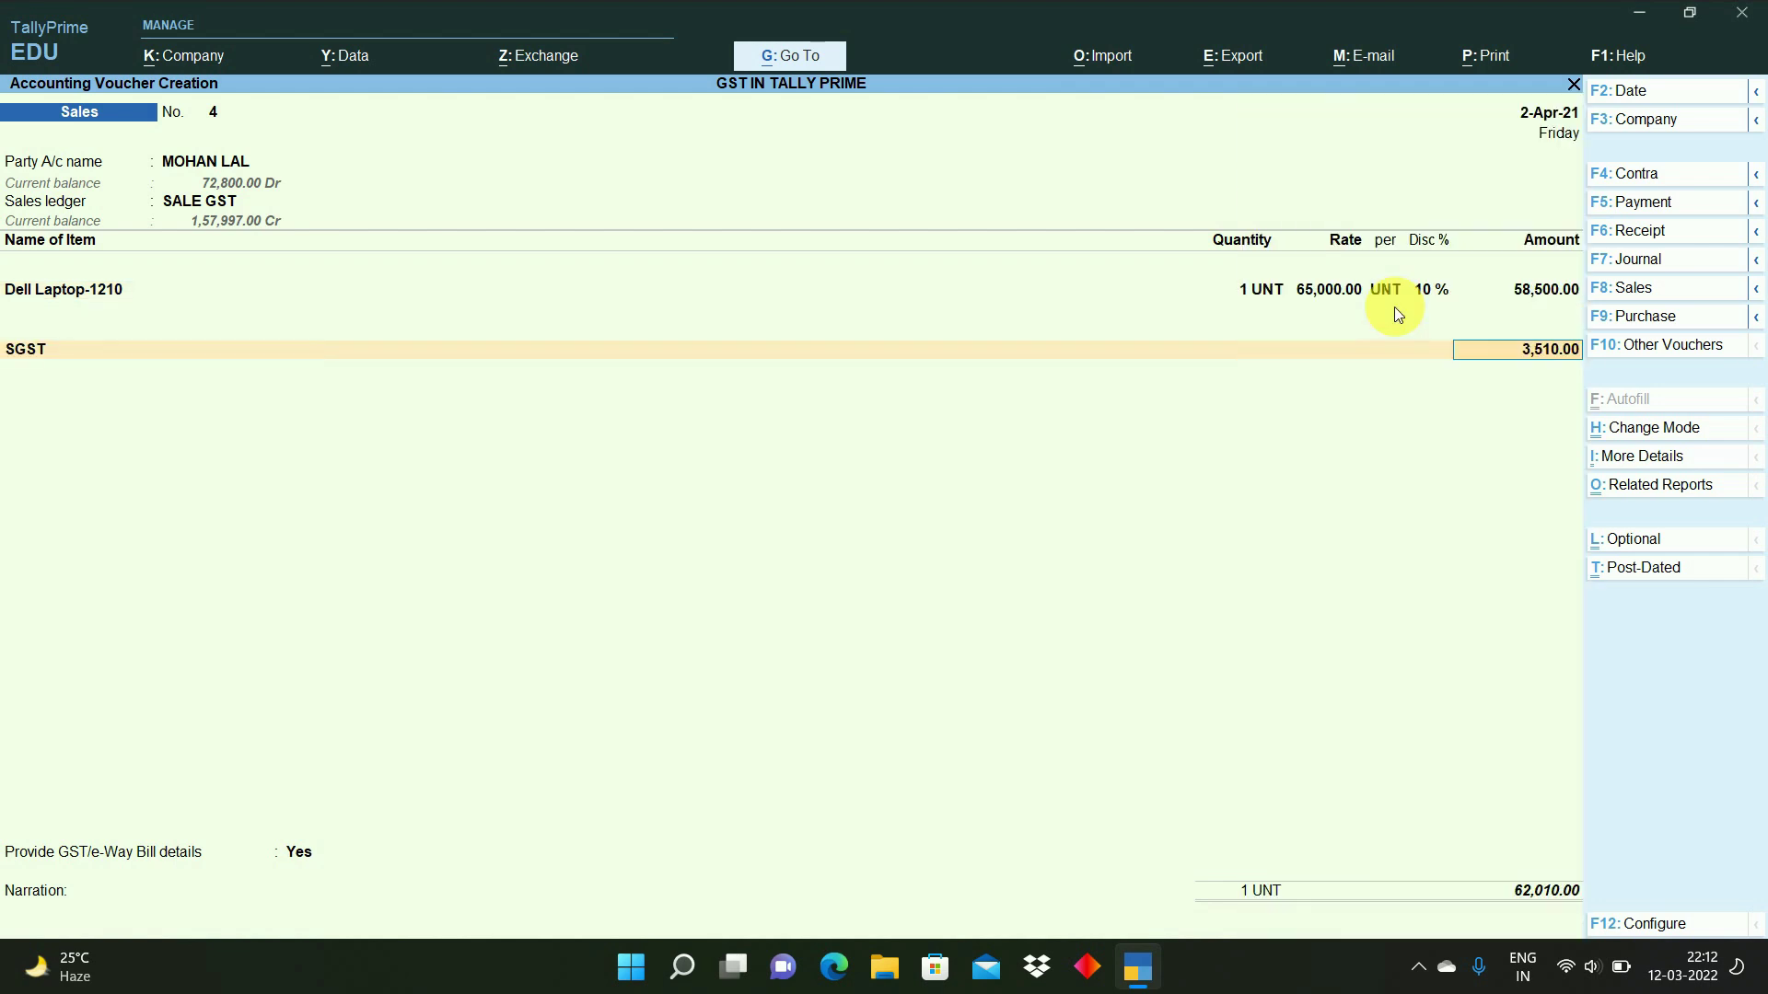
key(Return)
text(cgs)
key(Return)
key(Return)
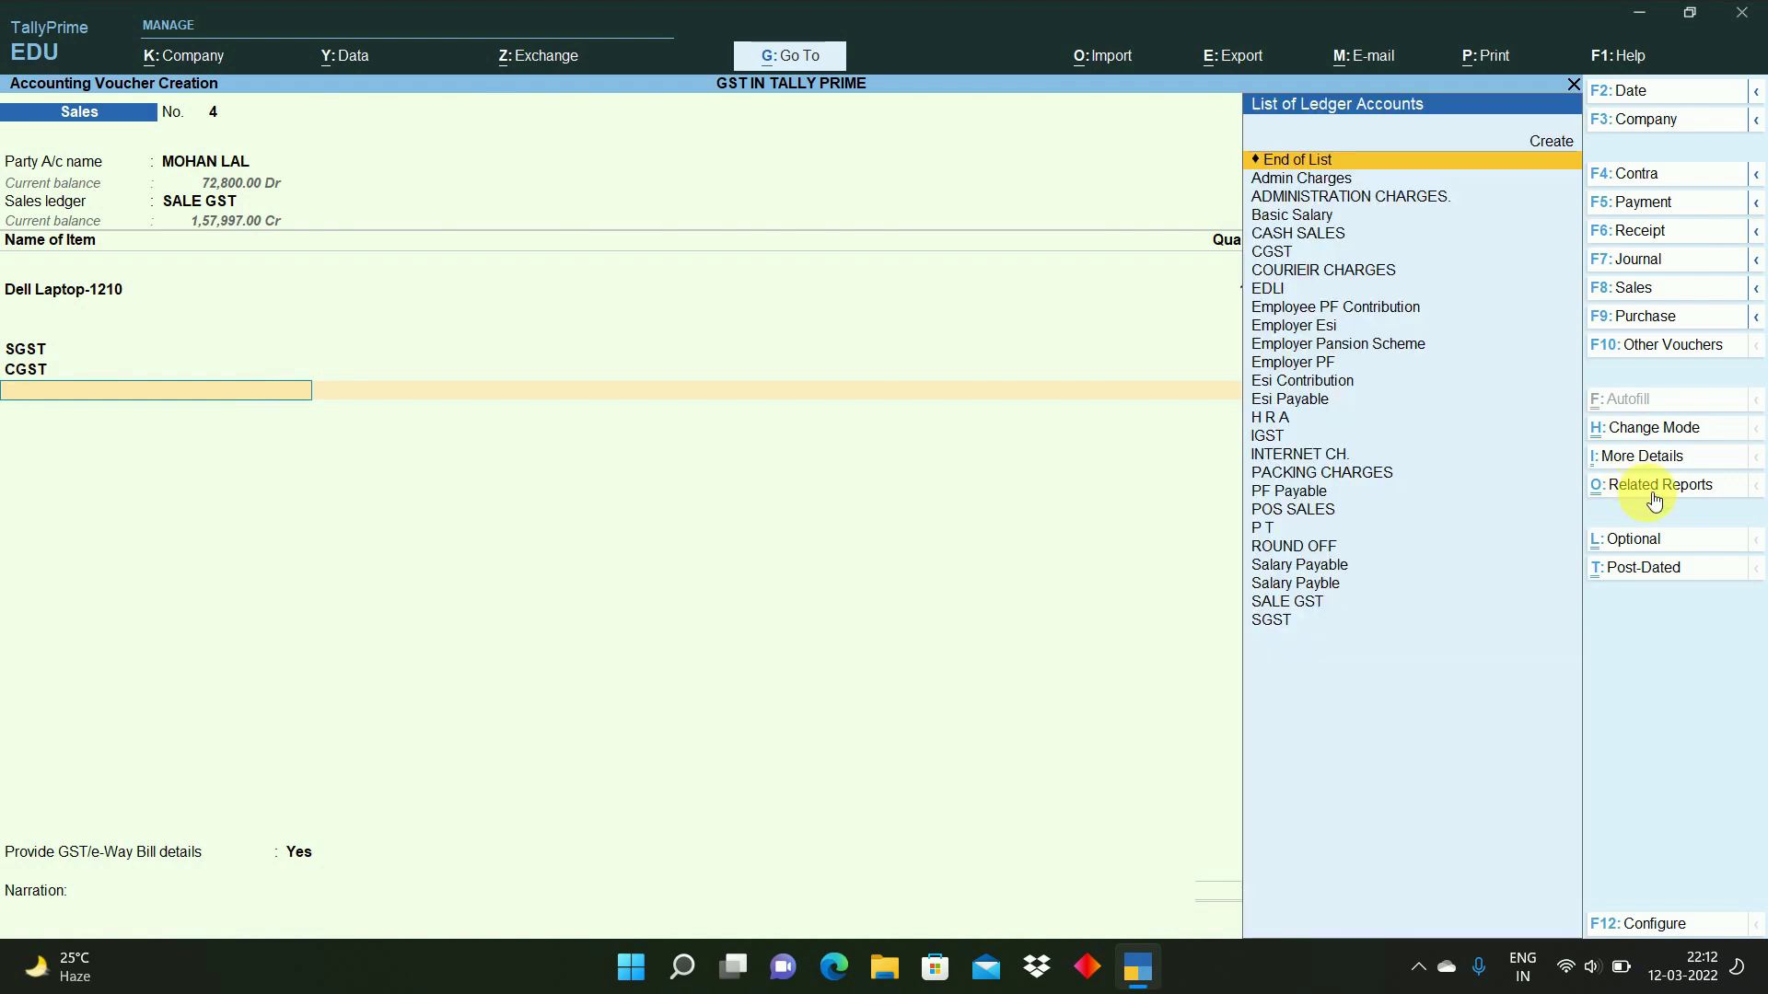
- Examine the detailed GST - Tax Analysis of the voucher for the central and state tax breakdown, then close it
click(1641, 488)
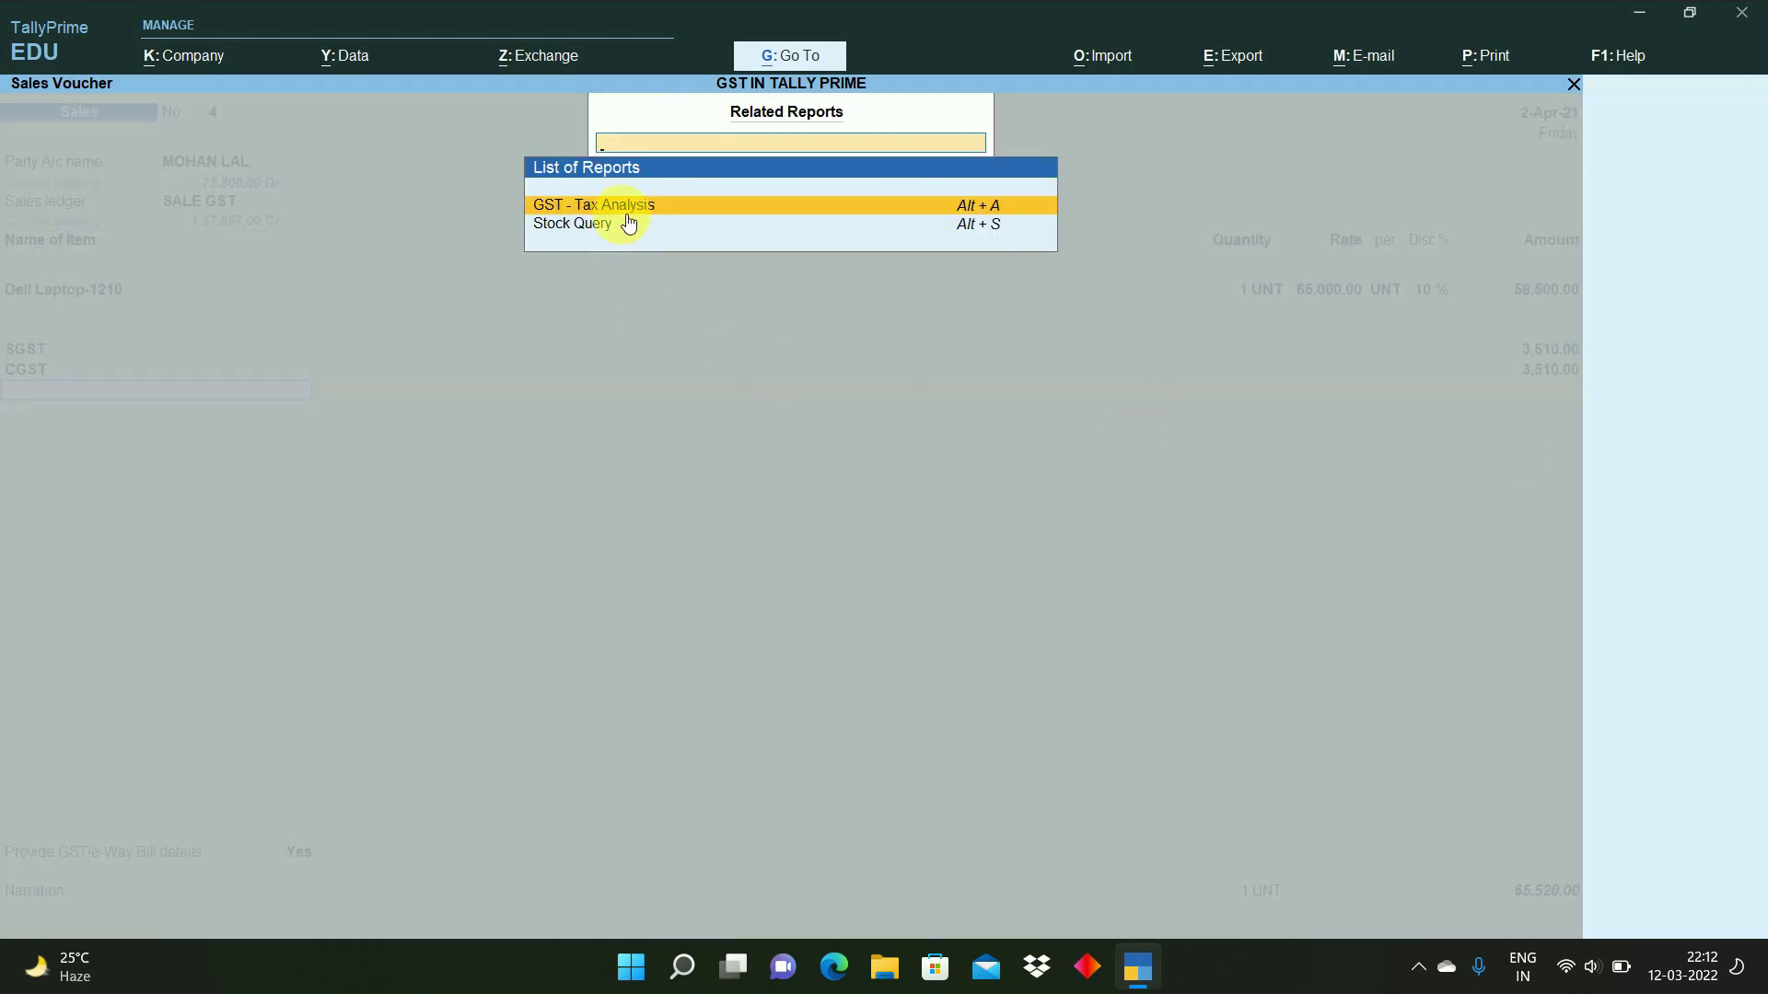
click(704, 212)
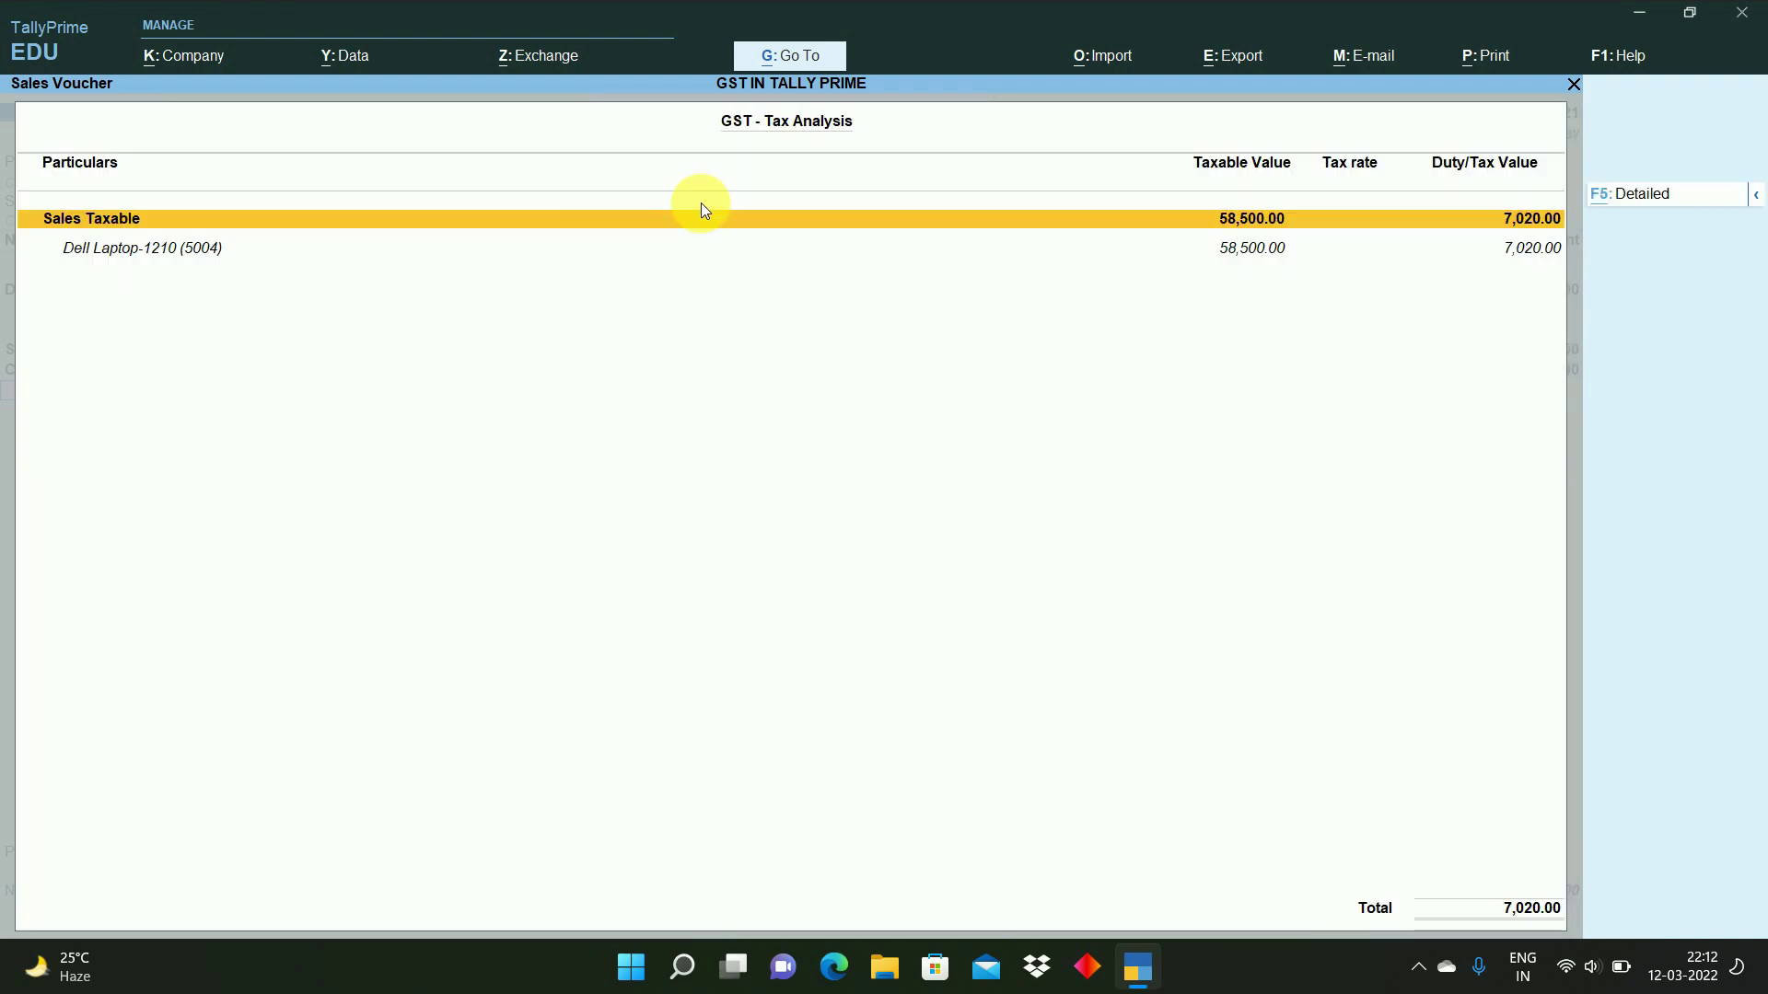
key(alt+F5)
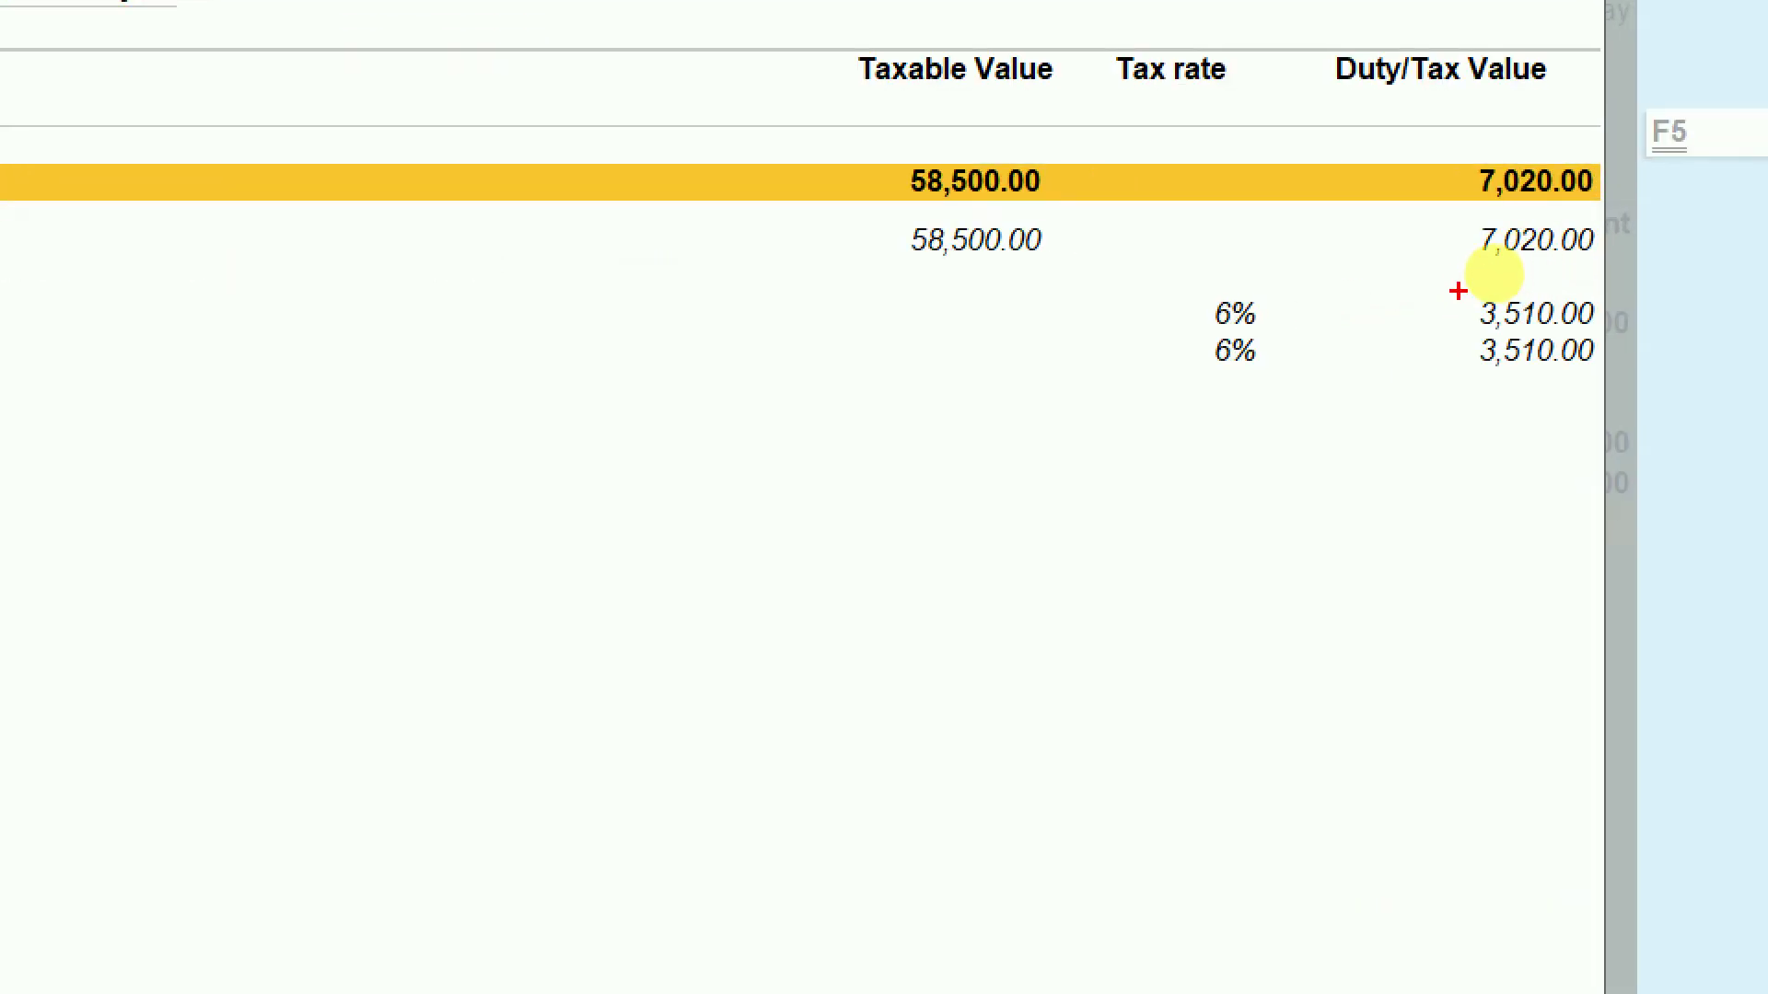
mouse_move(1458, 281)
mouse_down()
mouse_move(1544, 382)
mouse_move(1609, 419)
mouse_up()
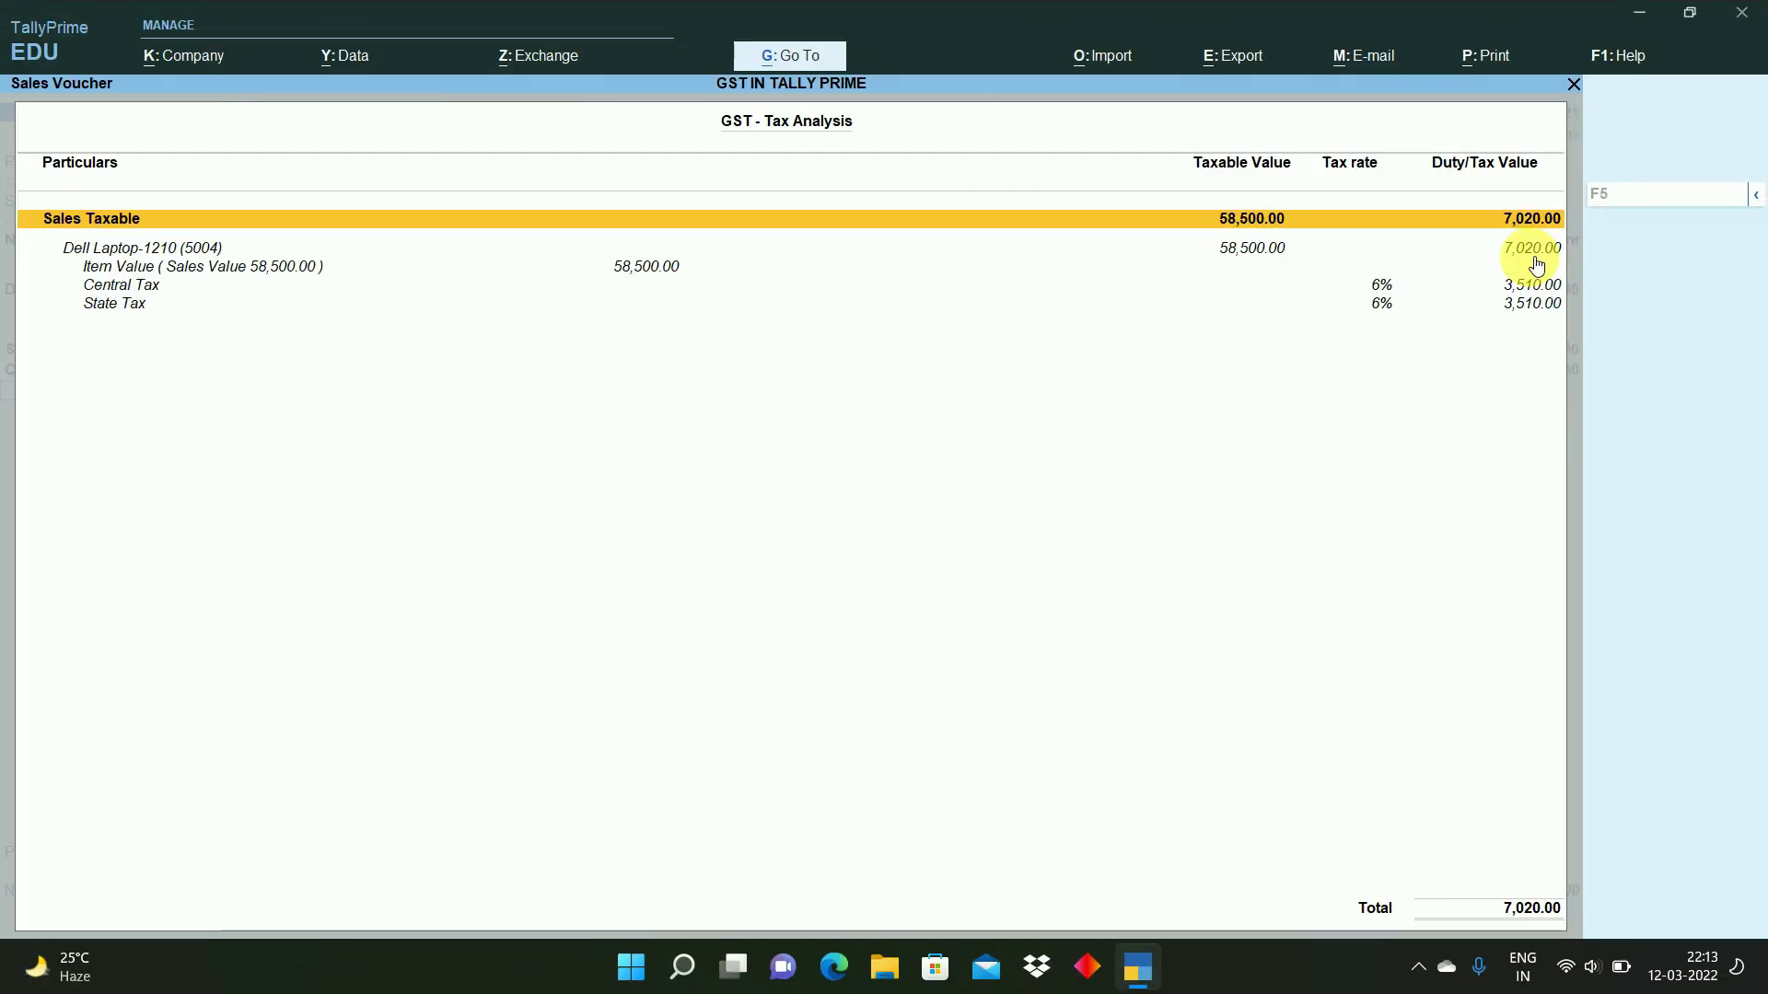
key(Escape)
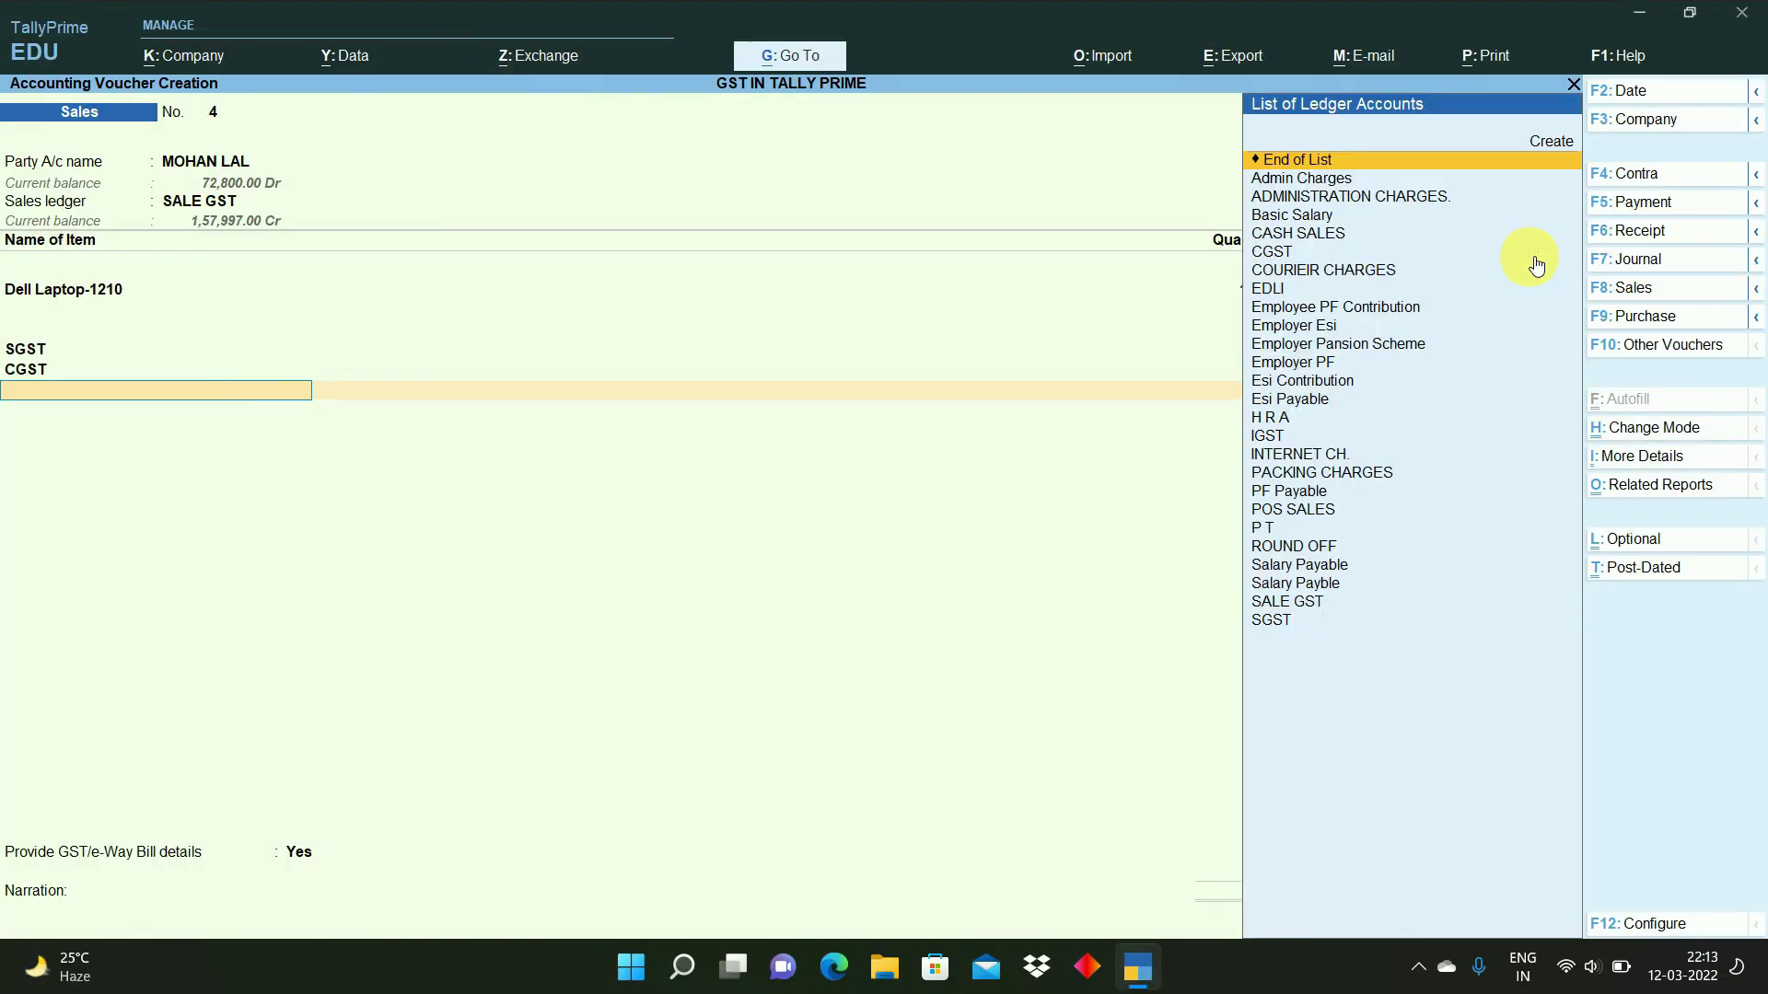
- Set Provide GST/e-Way Bill details to No, leave the narration blank, and accept the sales voucher
key(Return)
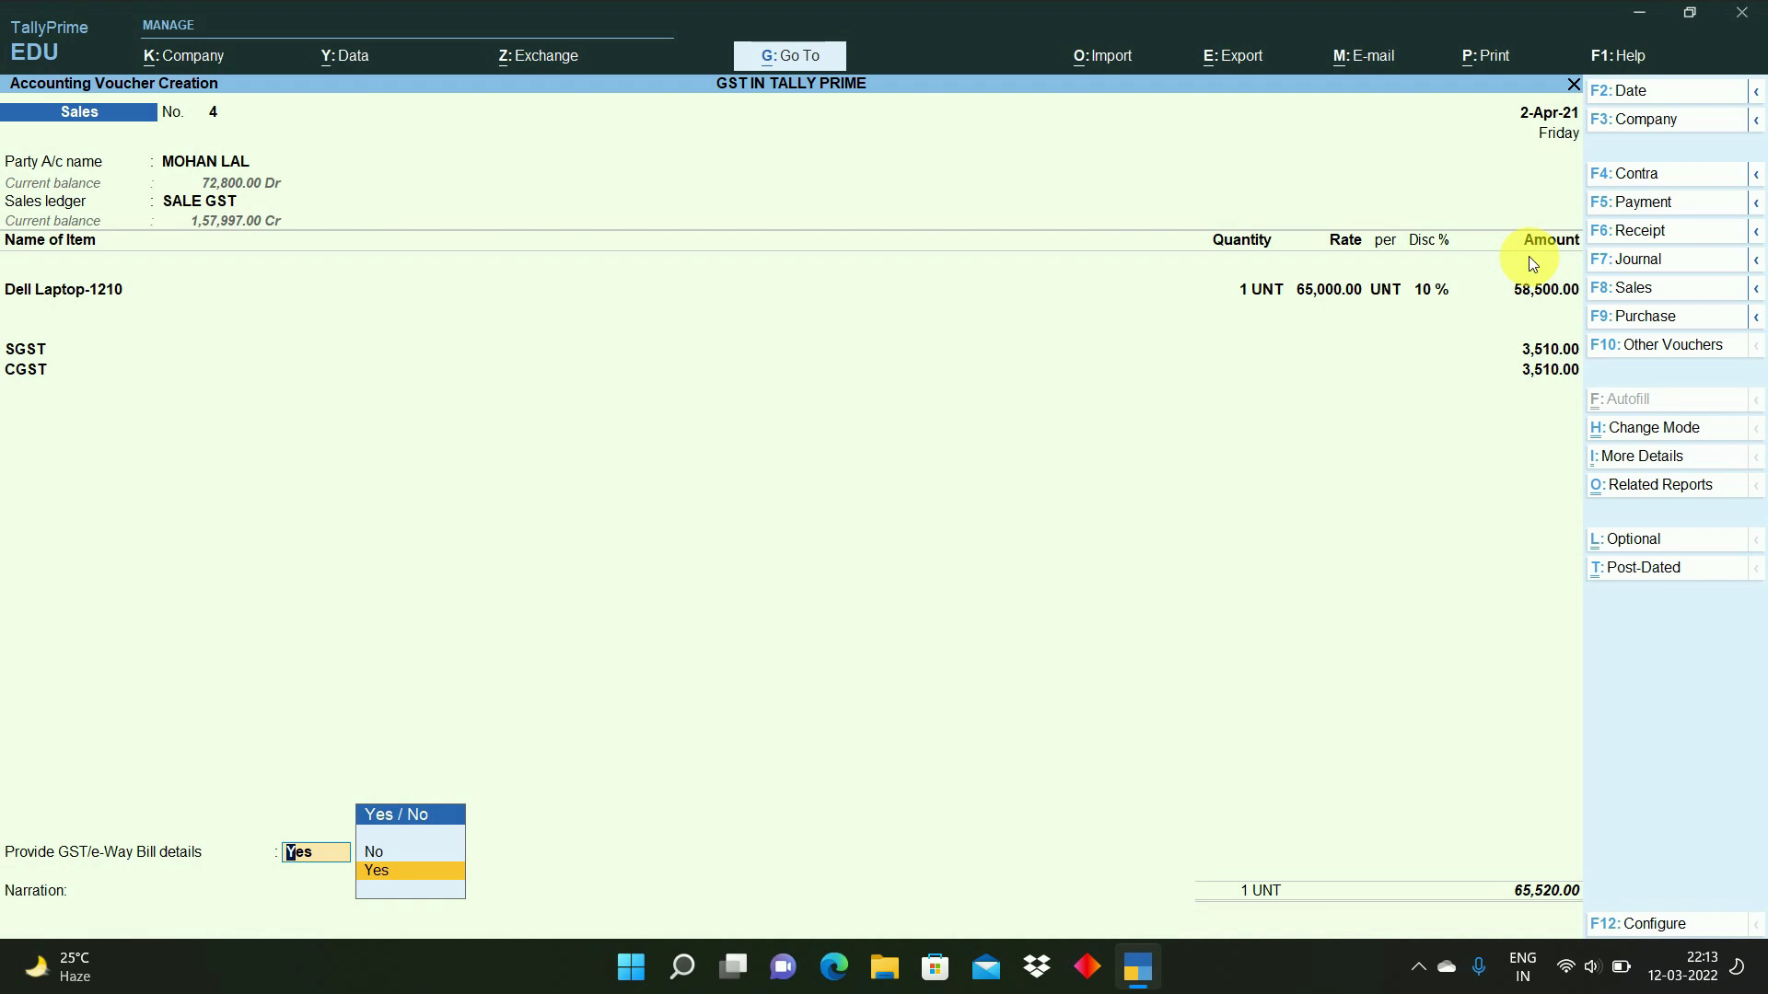
key(Up)
key(Return)
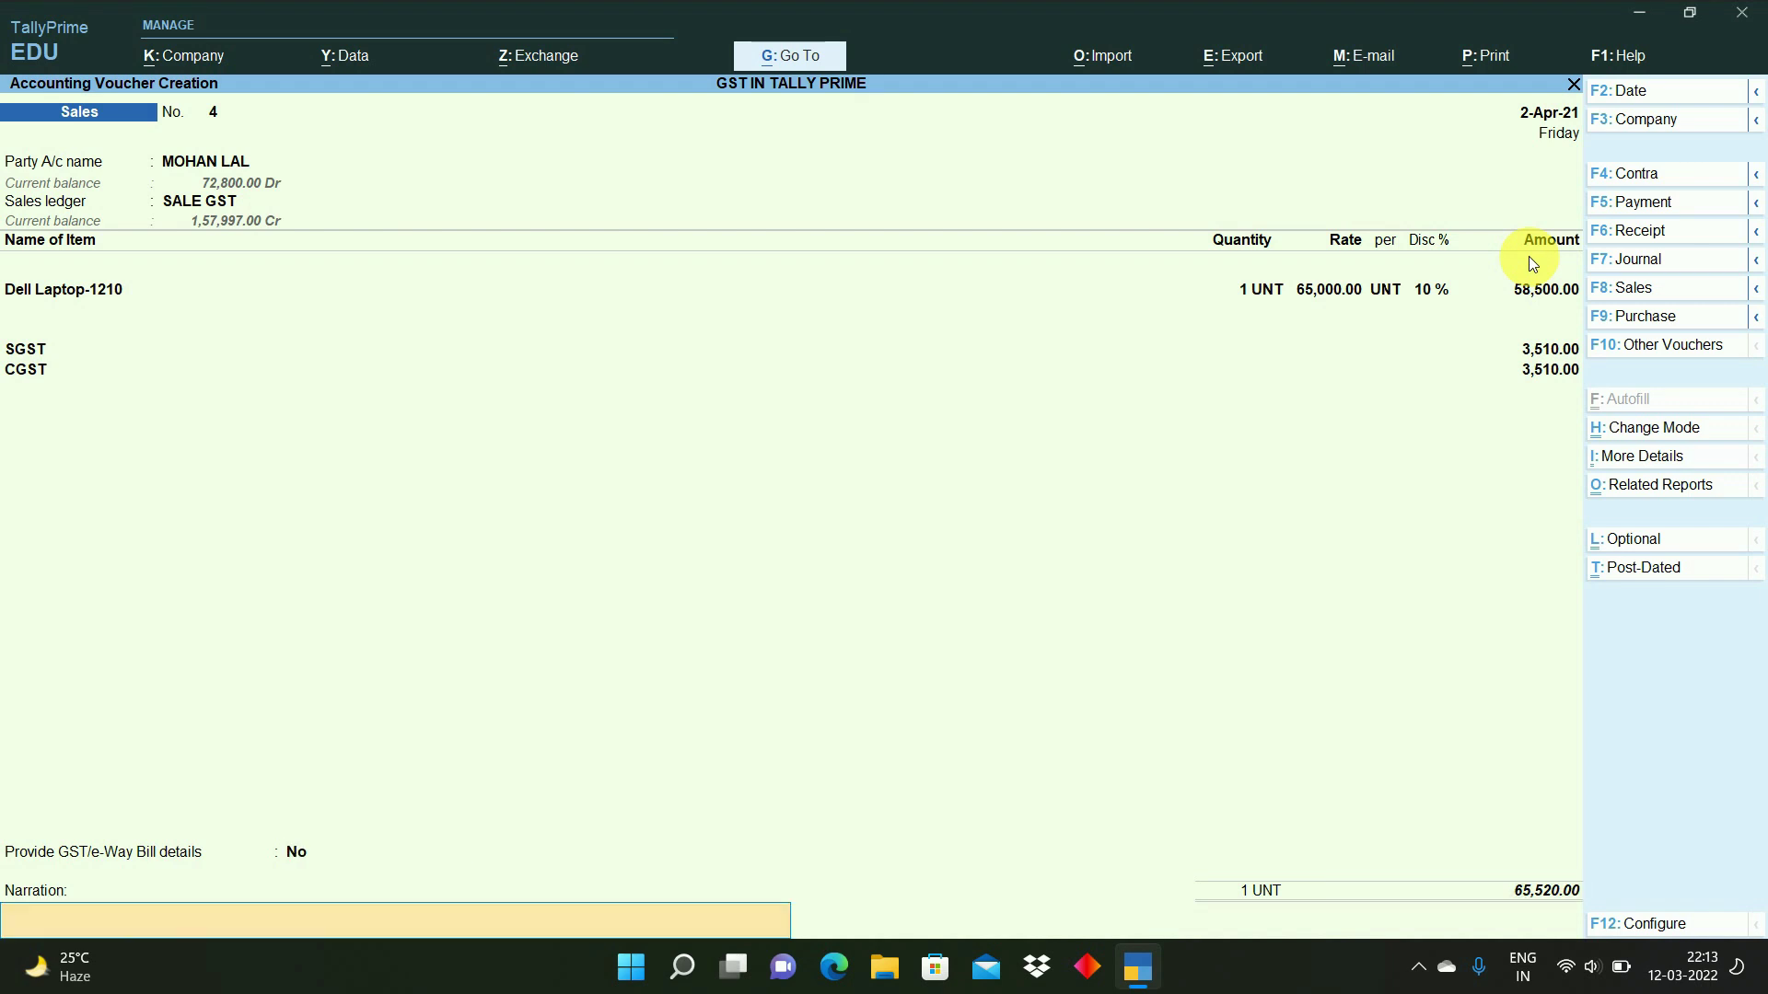
key(Return)
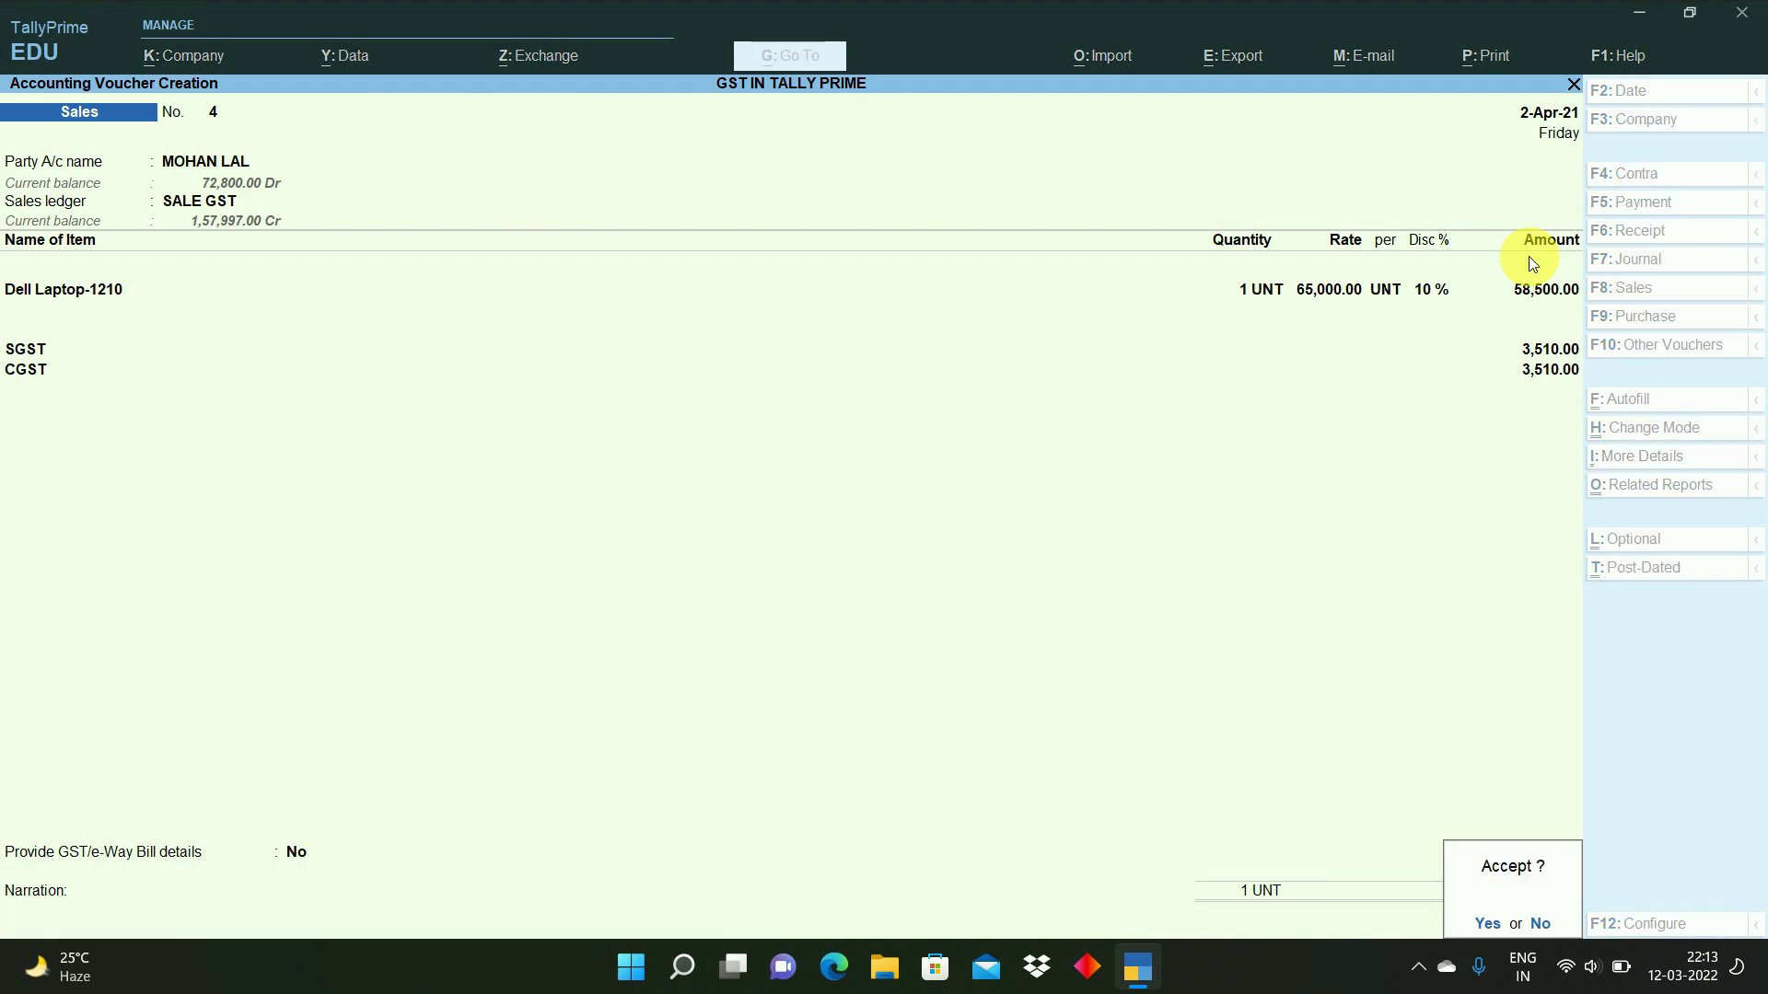
key(Return)
- Preview the discounted voucher's tax invoice, then close it and return to a new blank sales voucher
click(789, 596)
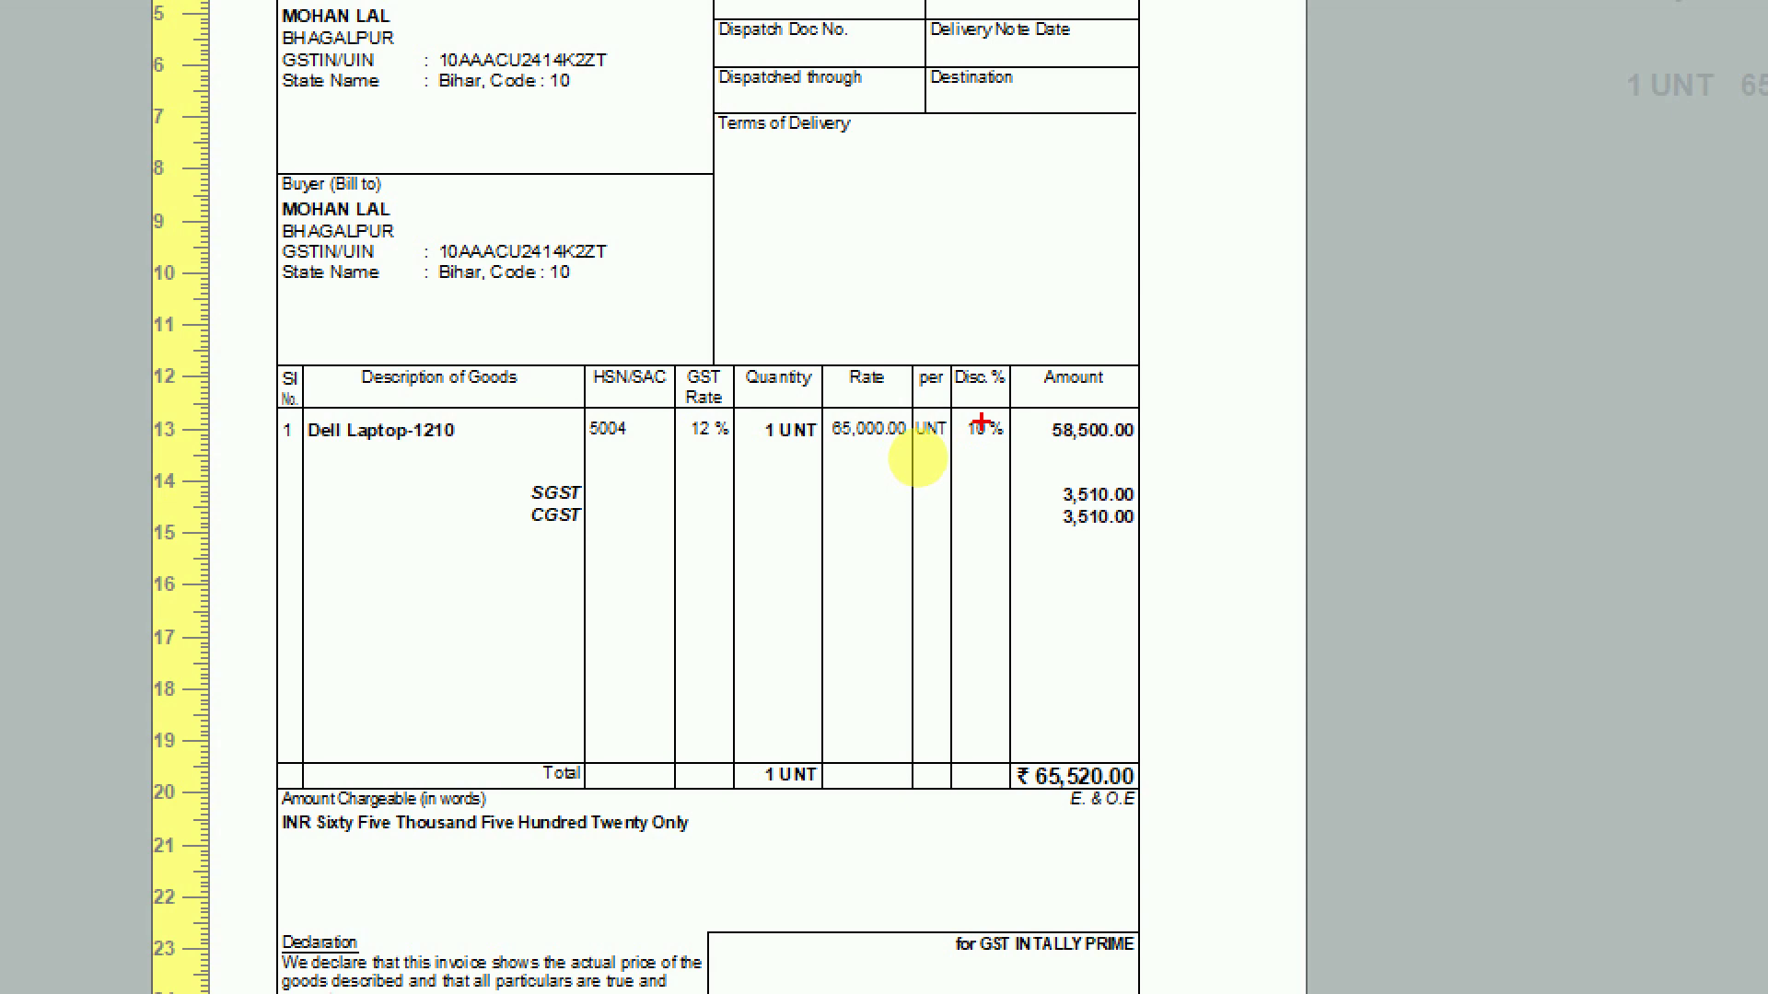
key(Escape)
key(Escape)
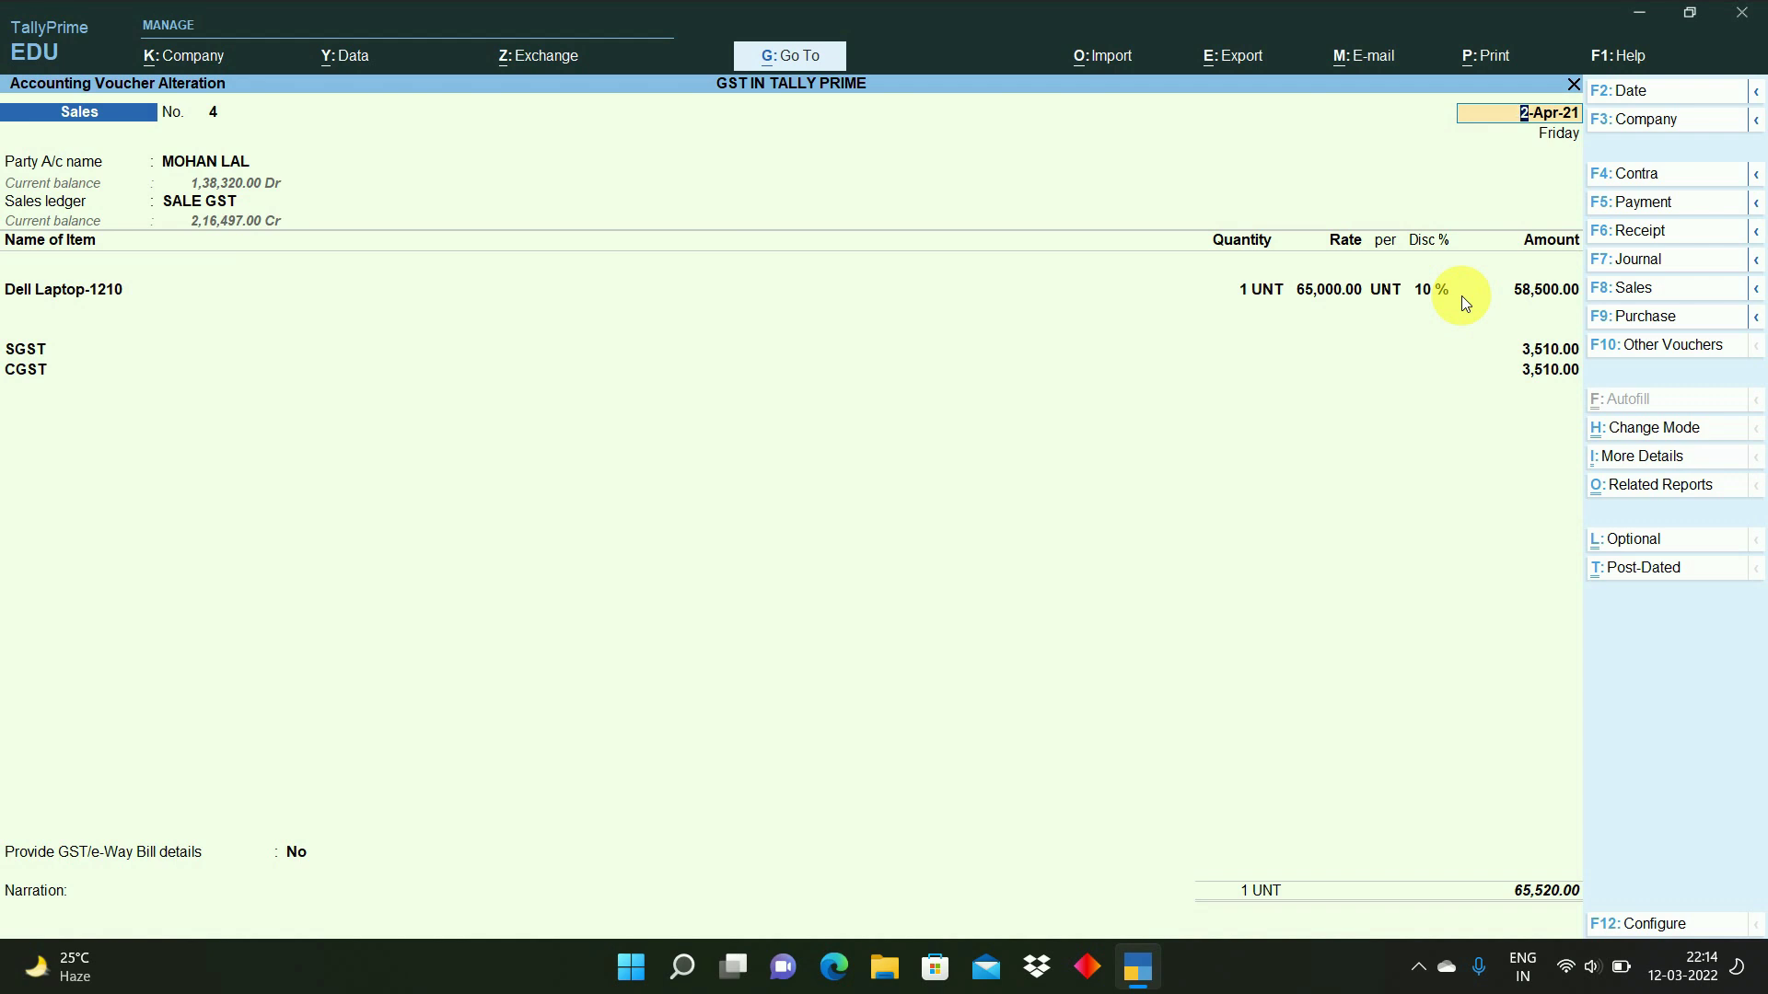
key(Escape)
key(y)
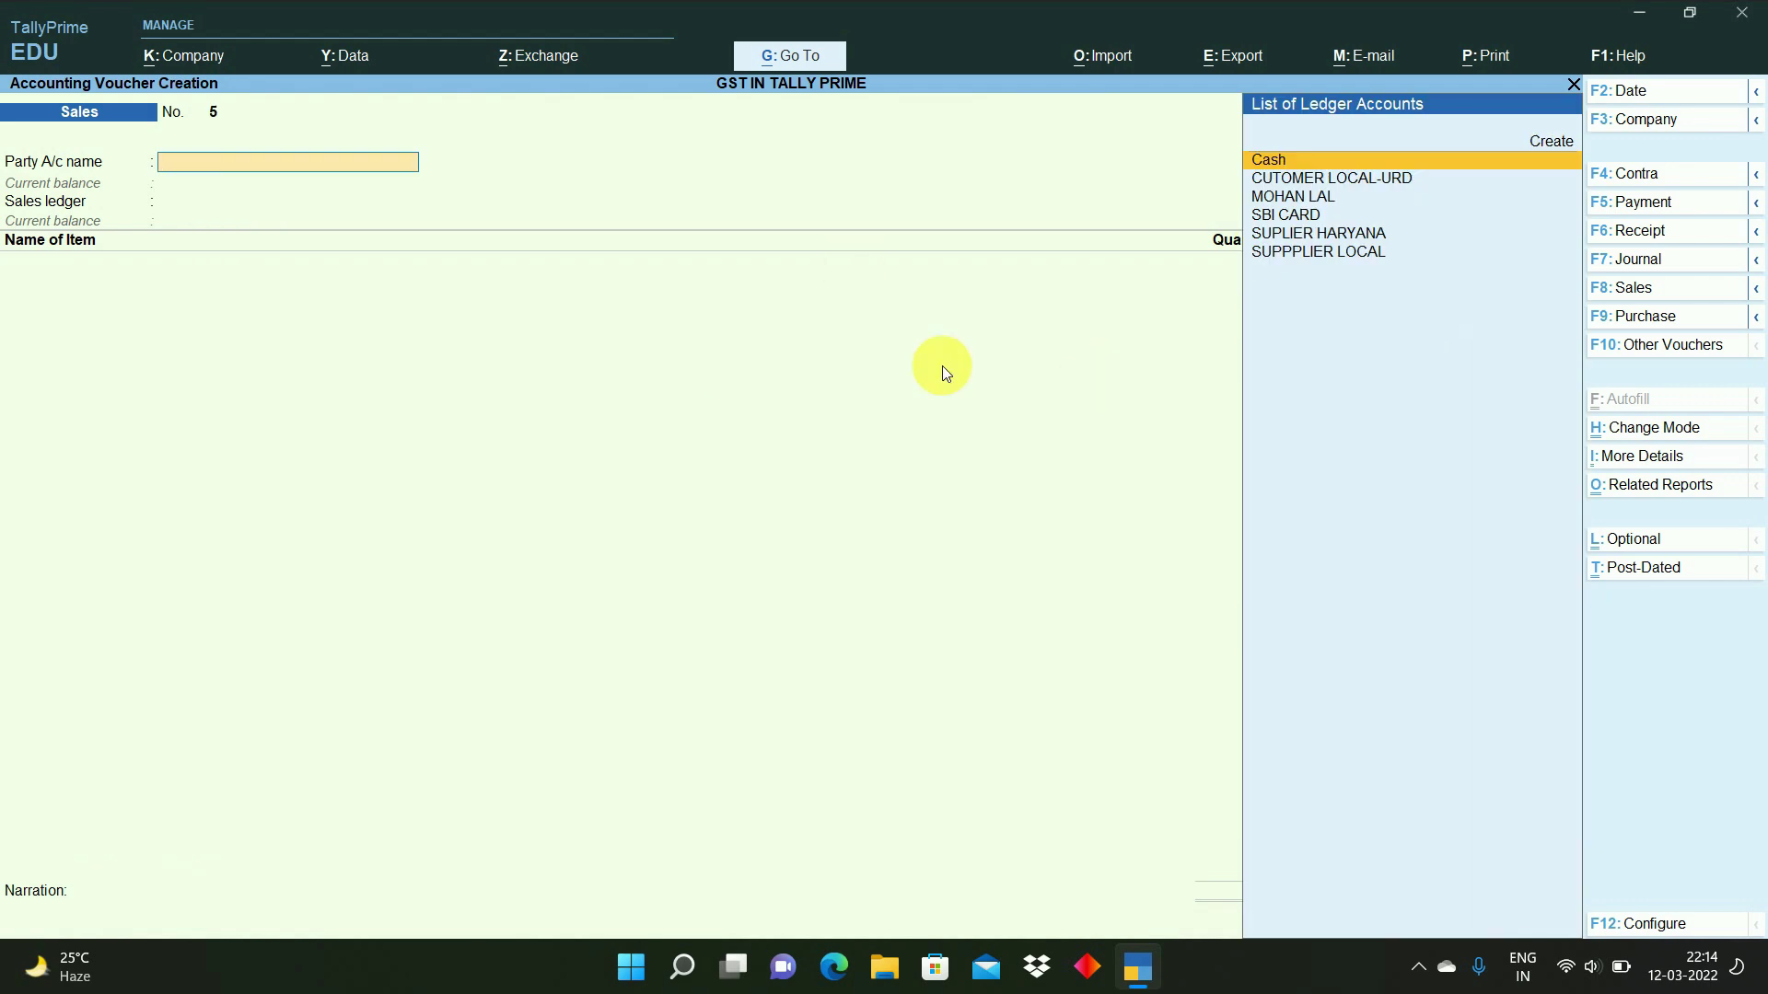
- Enable separate actual and billed quantity columns in invoices in the company features and accept the changes
key(F11)
key(Down)
key(Down)
key(Down)
key(Down)
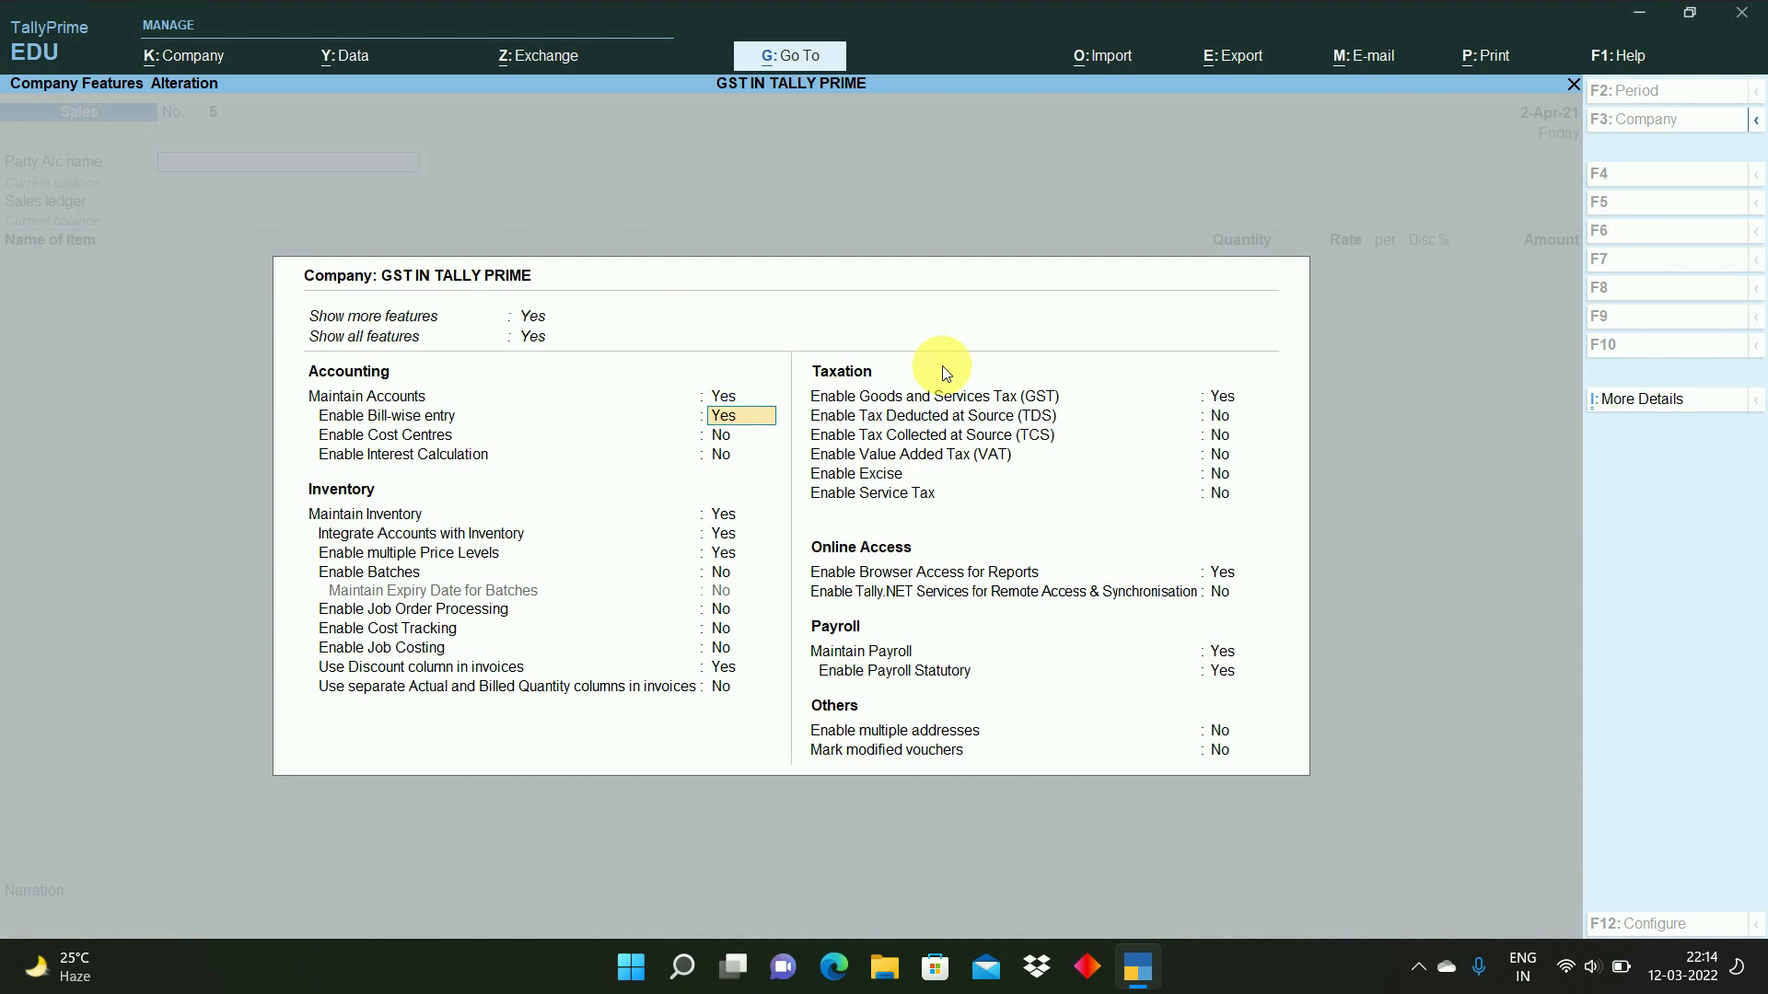
key(Down)
key(Down)
key(Down)
key(Down)
key(Down)
key(Down)
key(Down)
key(Down)
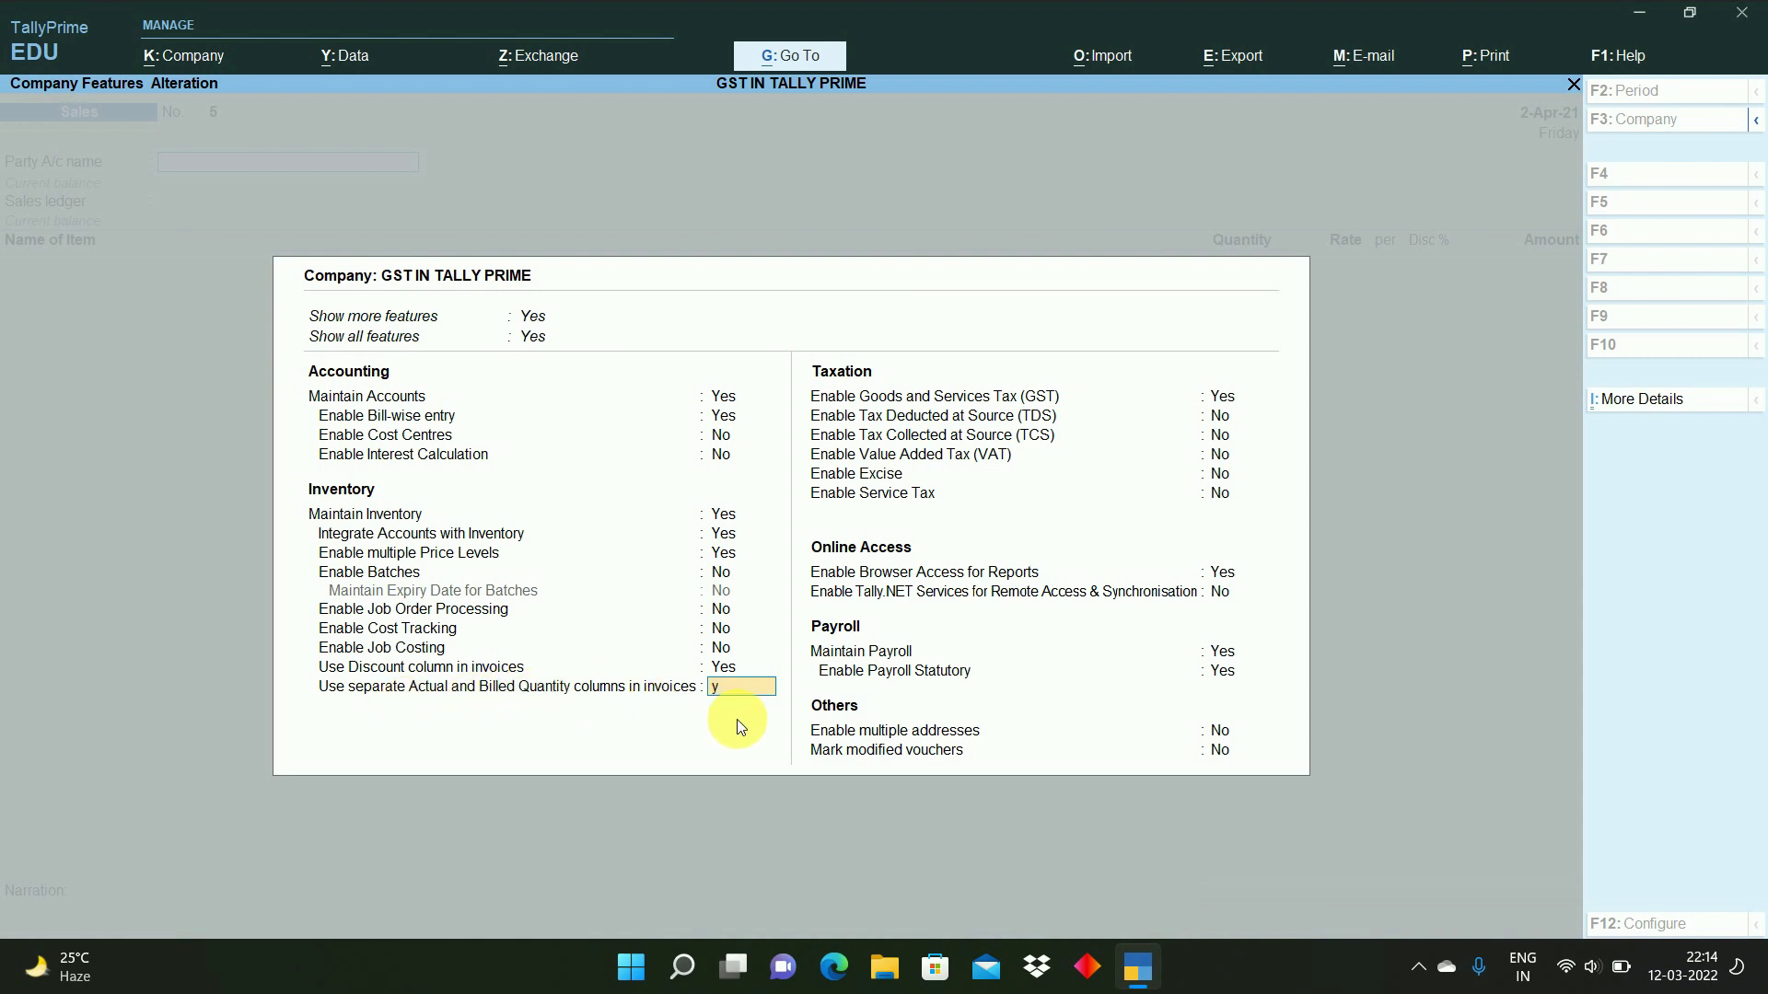
key(y)
key(ctrl+a)
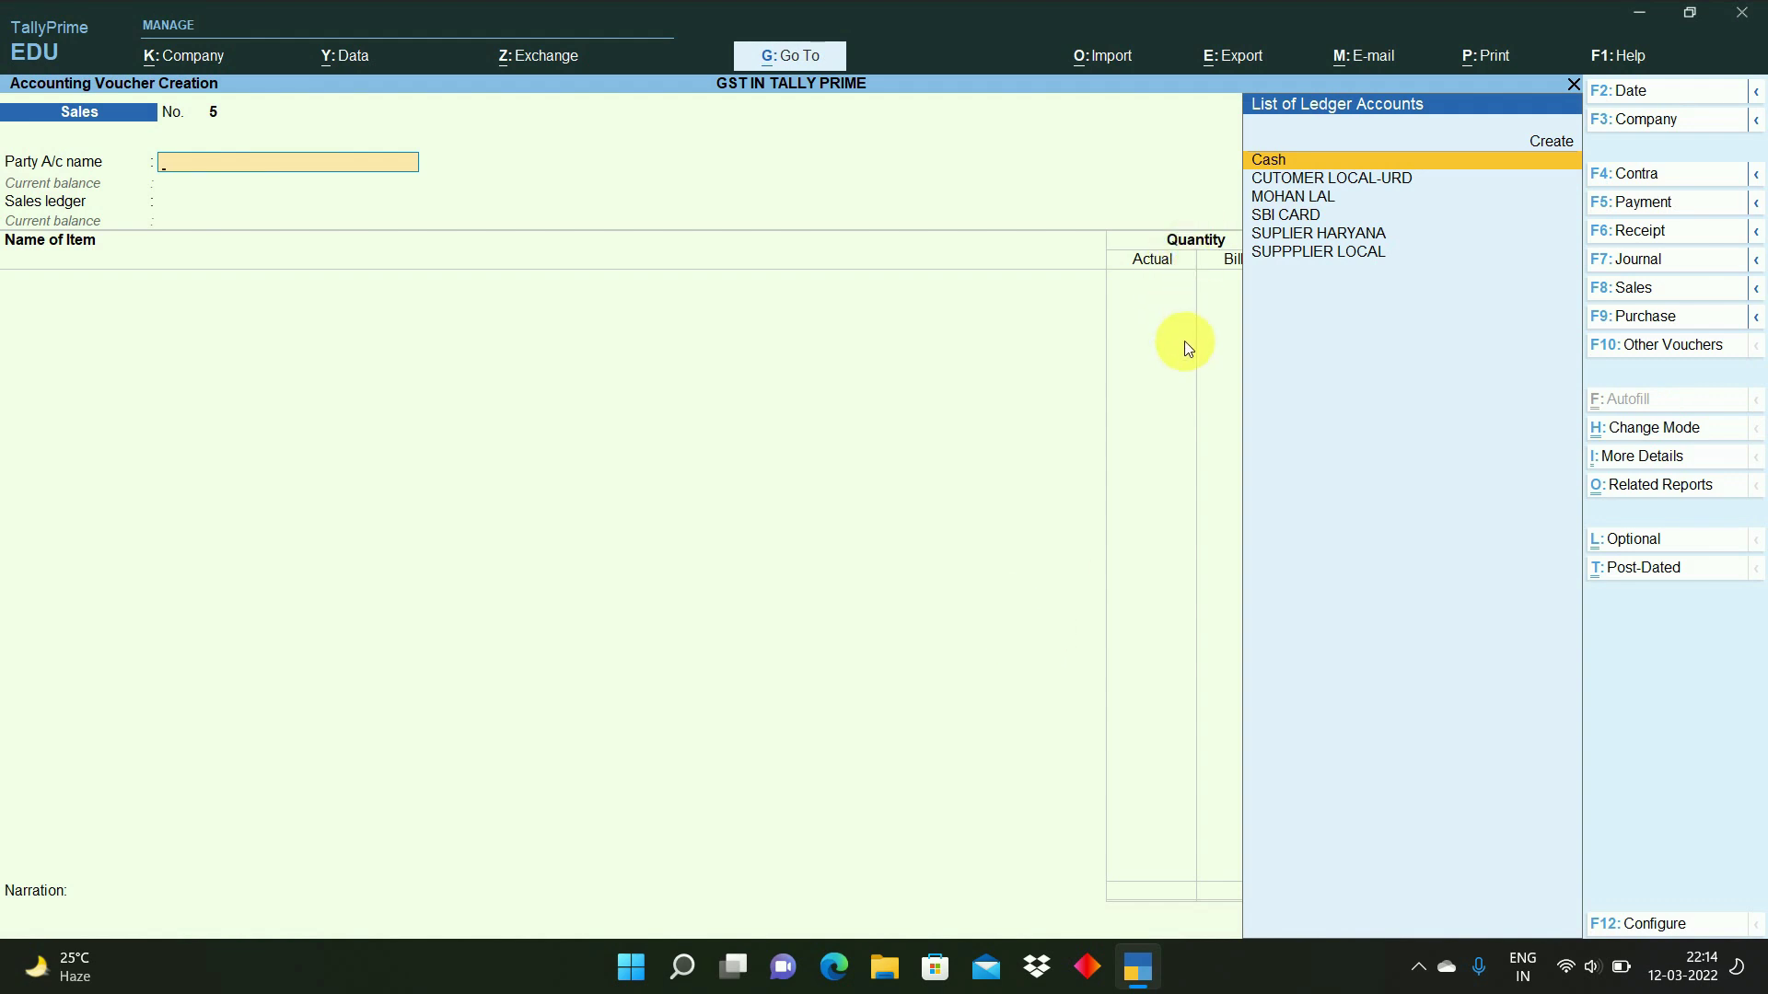
- Select the same customer for the new voucher, accept the dispatch and party details, and choose the SALE GST ledger
key(Down)
key(Down)
key(Down)
key(Down)
key(Down)
key(Up)
key(Up)
key(Up)
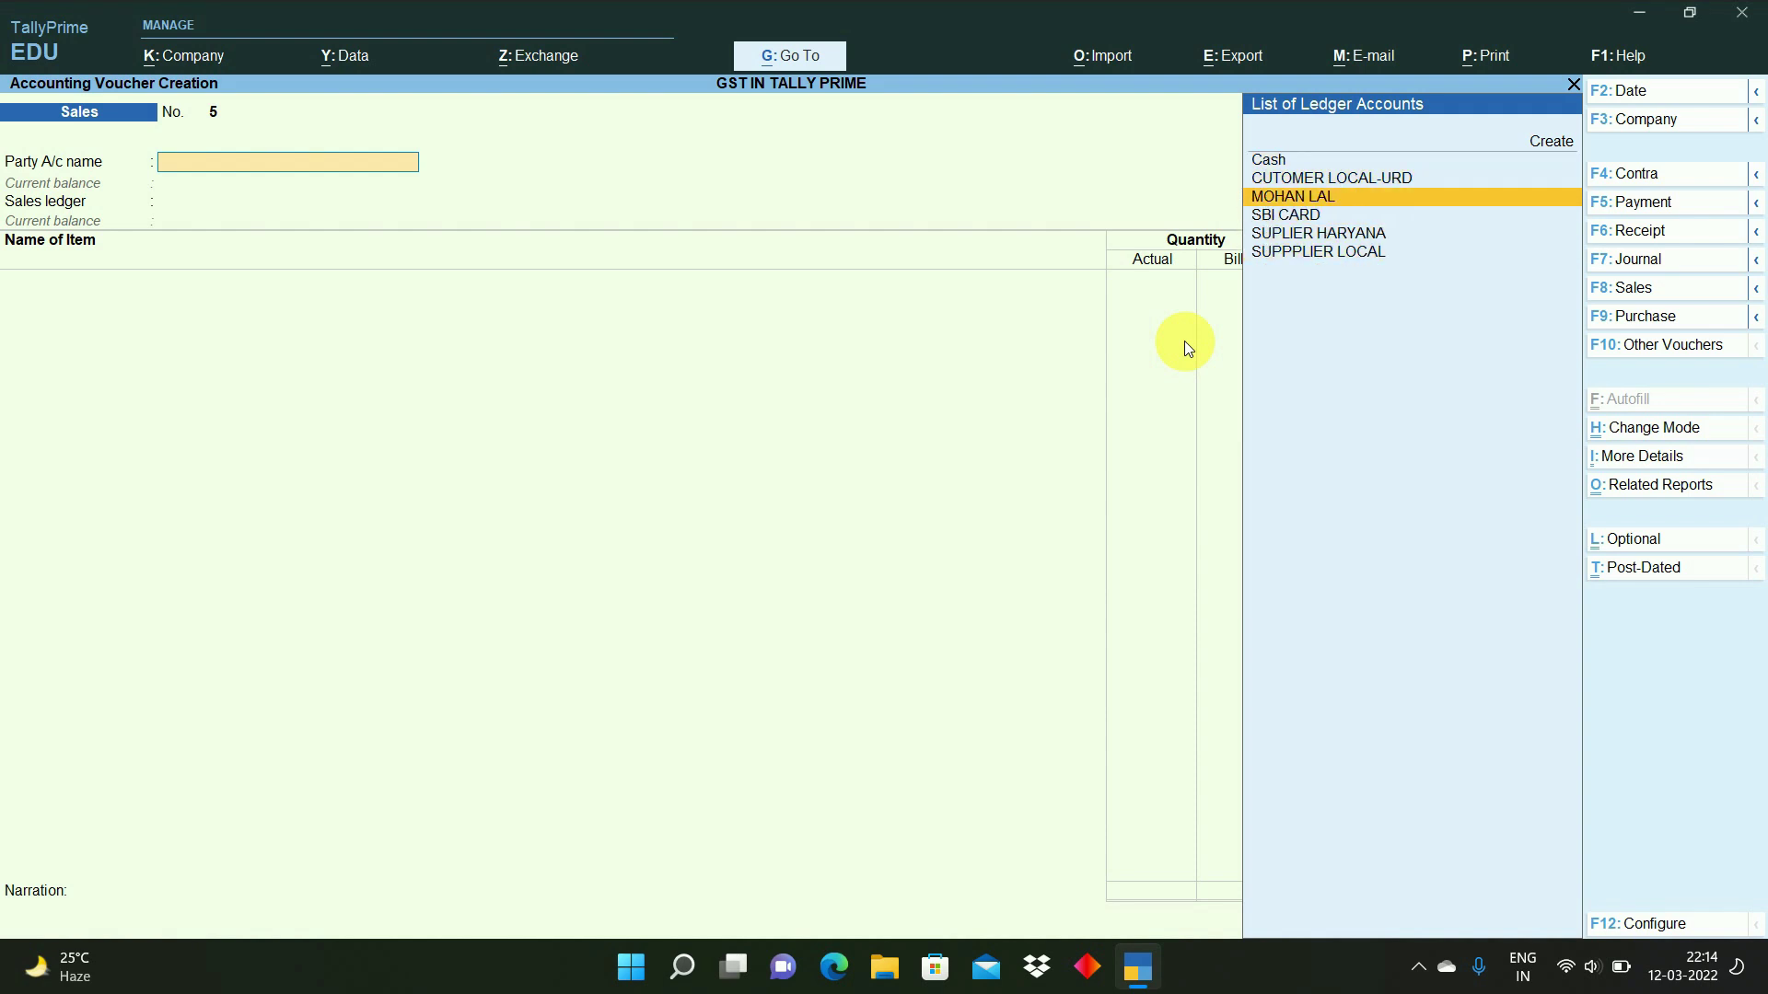
key(Return)
key(ctrl+a)
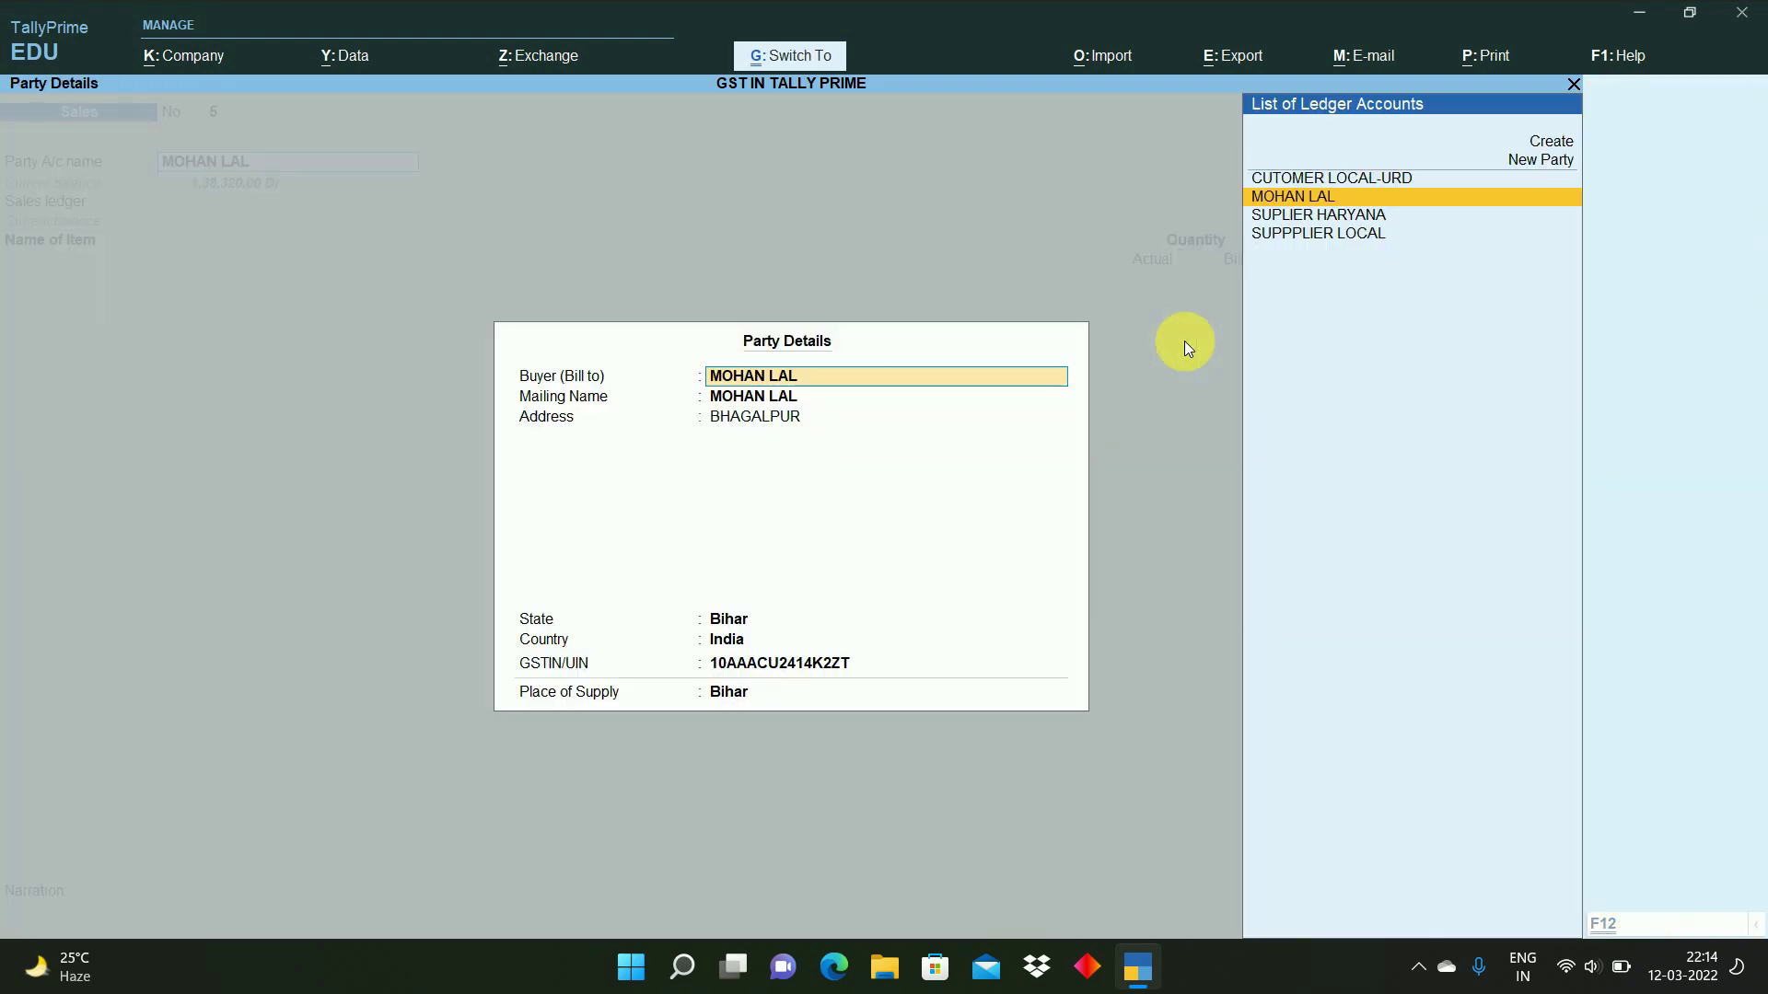
key(ctrl+a)
key(Down)
key(Down)
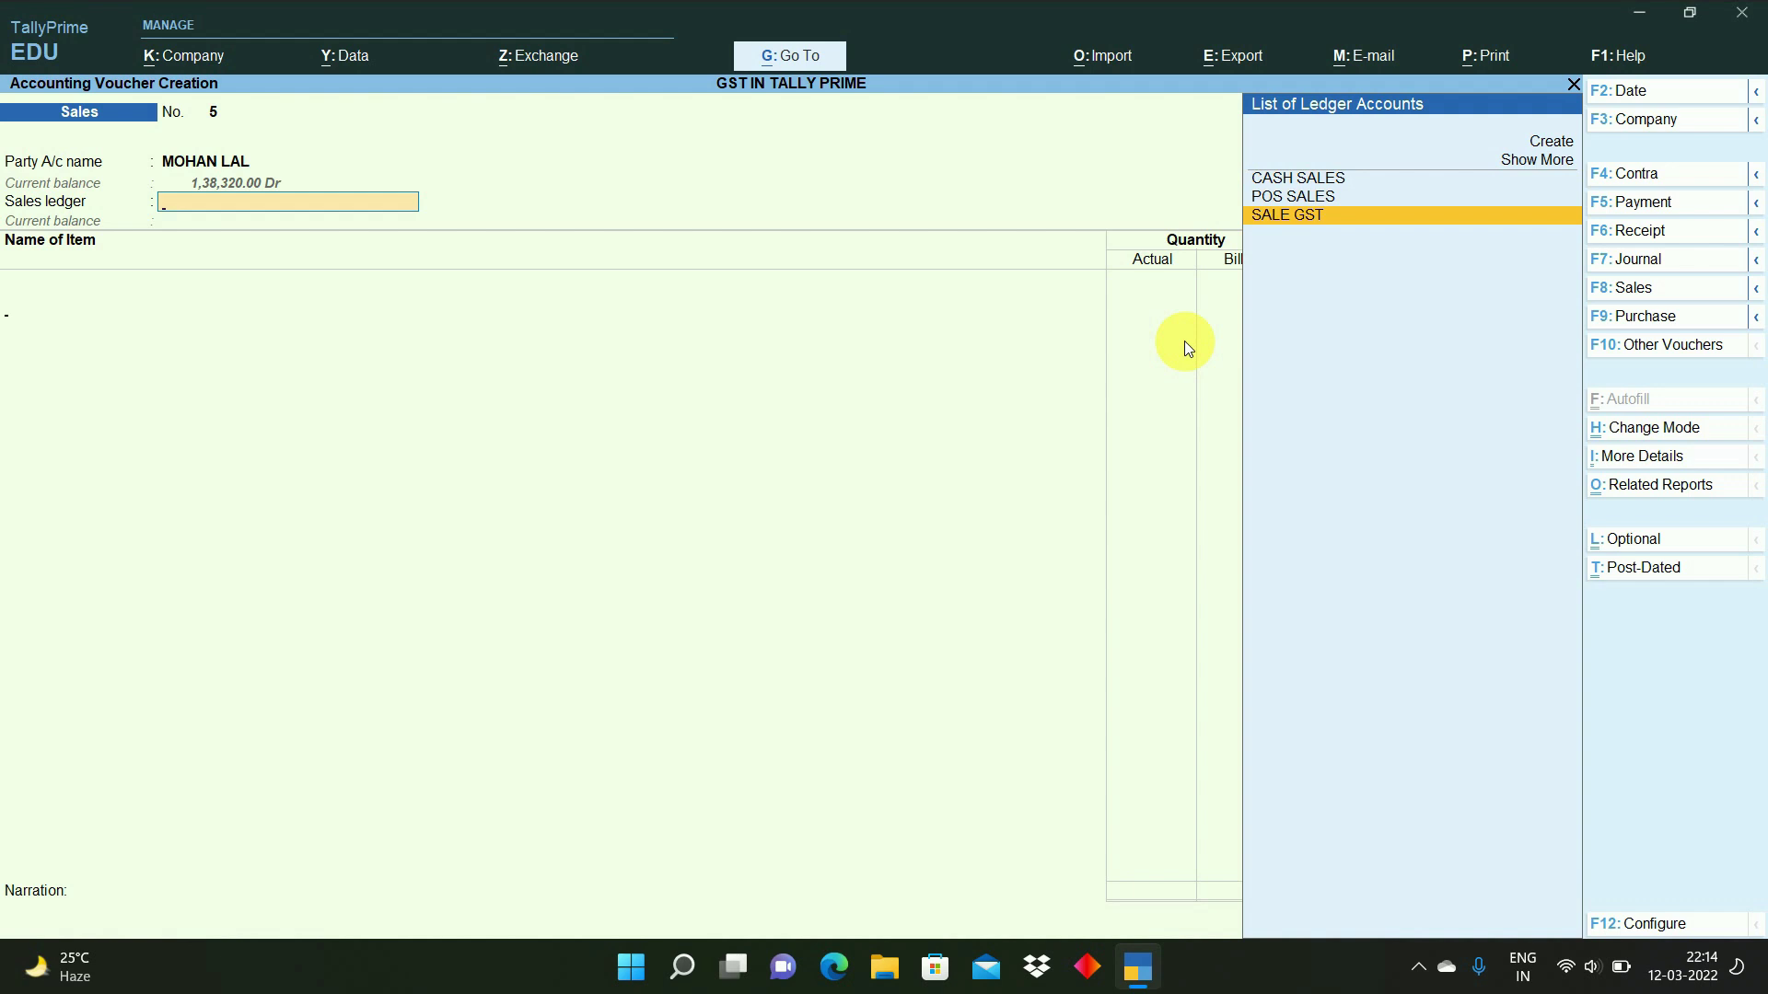
key(Return)
- Add Dell Laptop-1210 with actual quantity 2 and billed quantity 1, keeping the 65,000 rate and no discount
text(De)
key(Return)
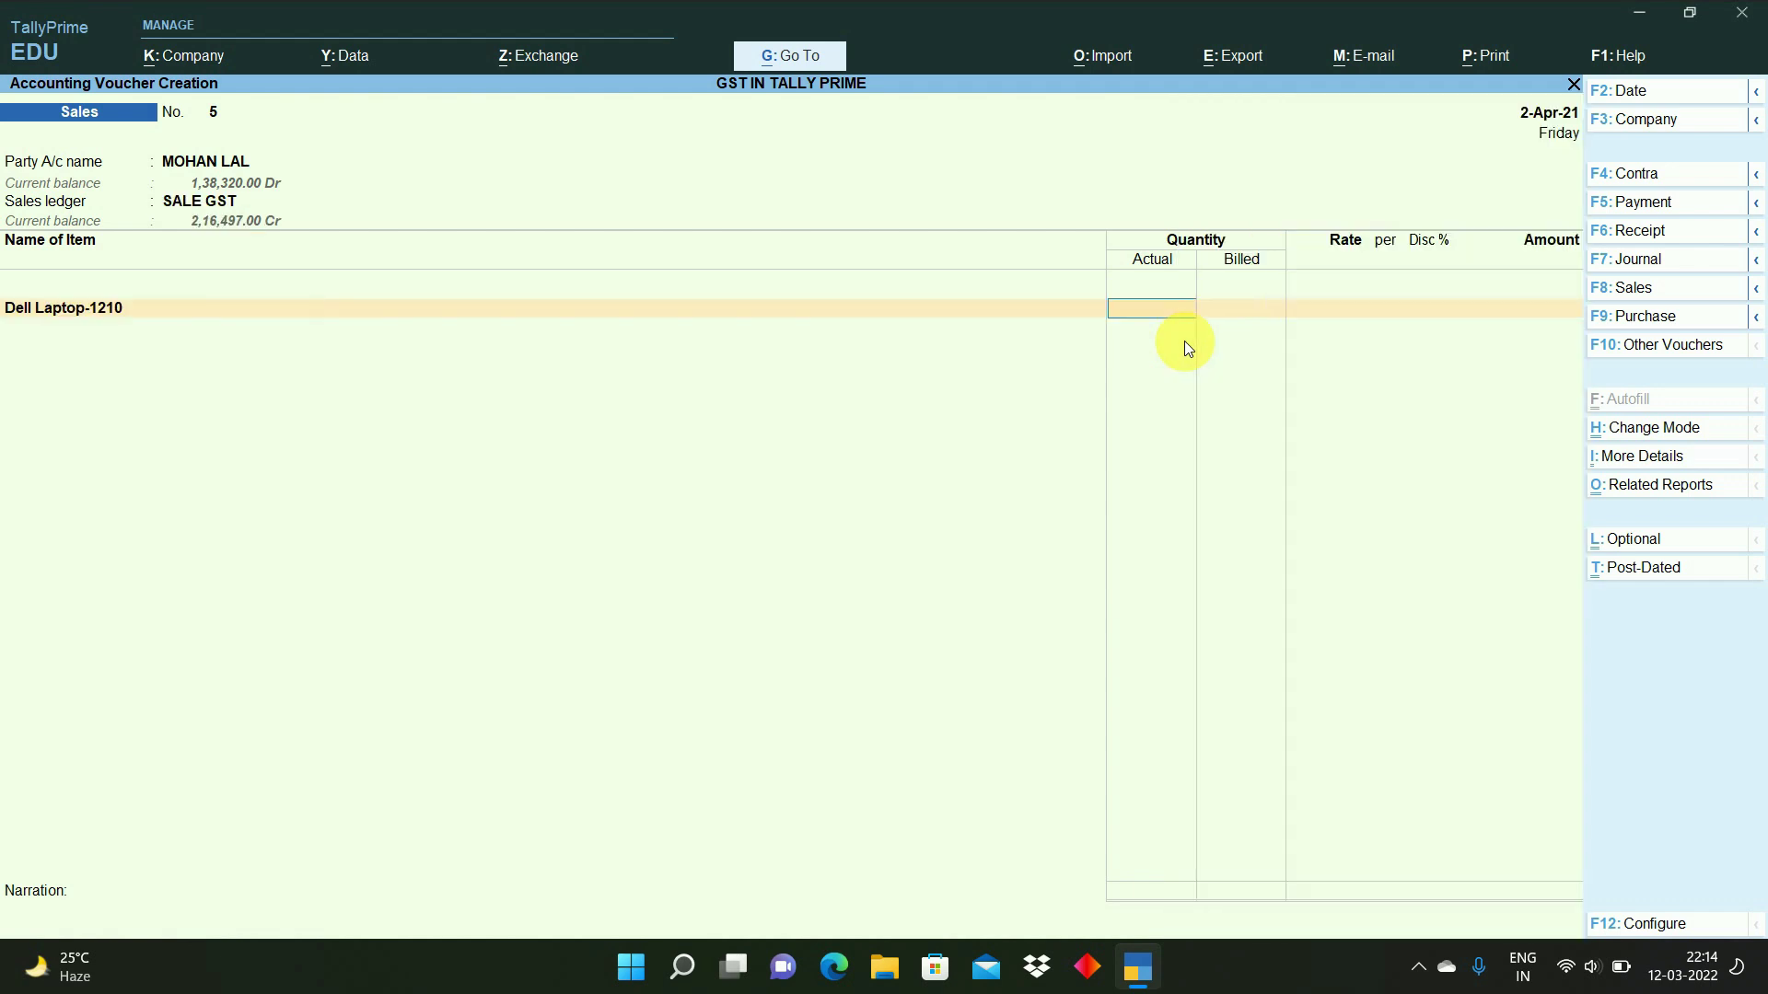
key(ctrl)
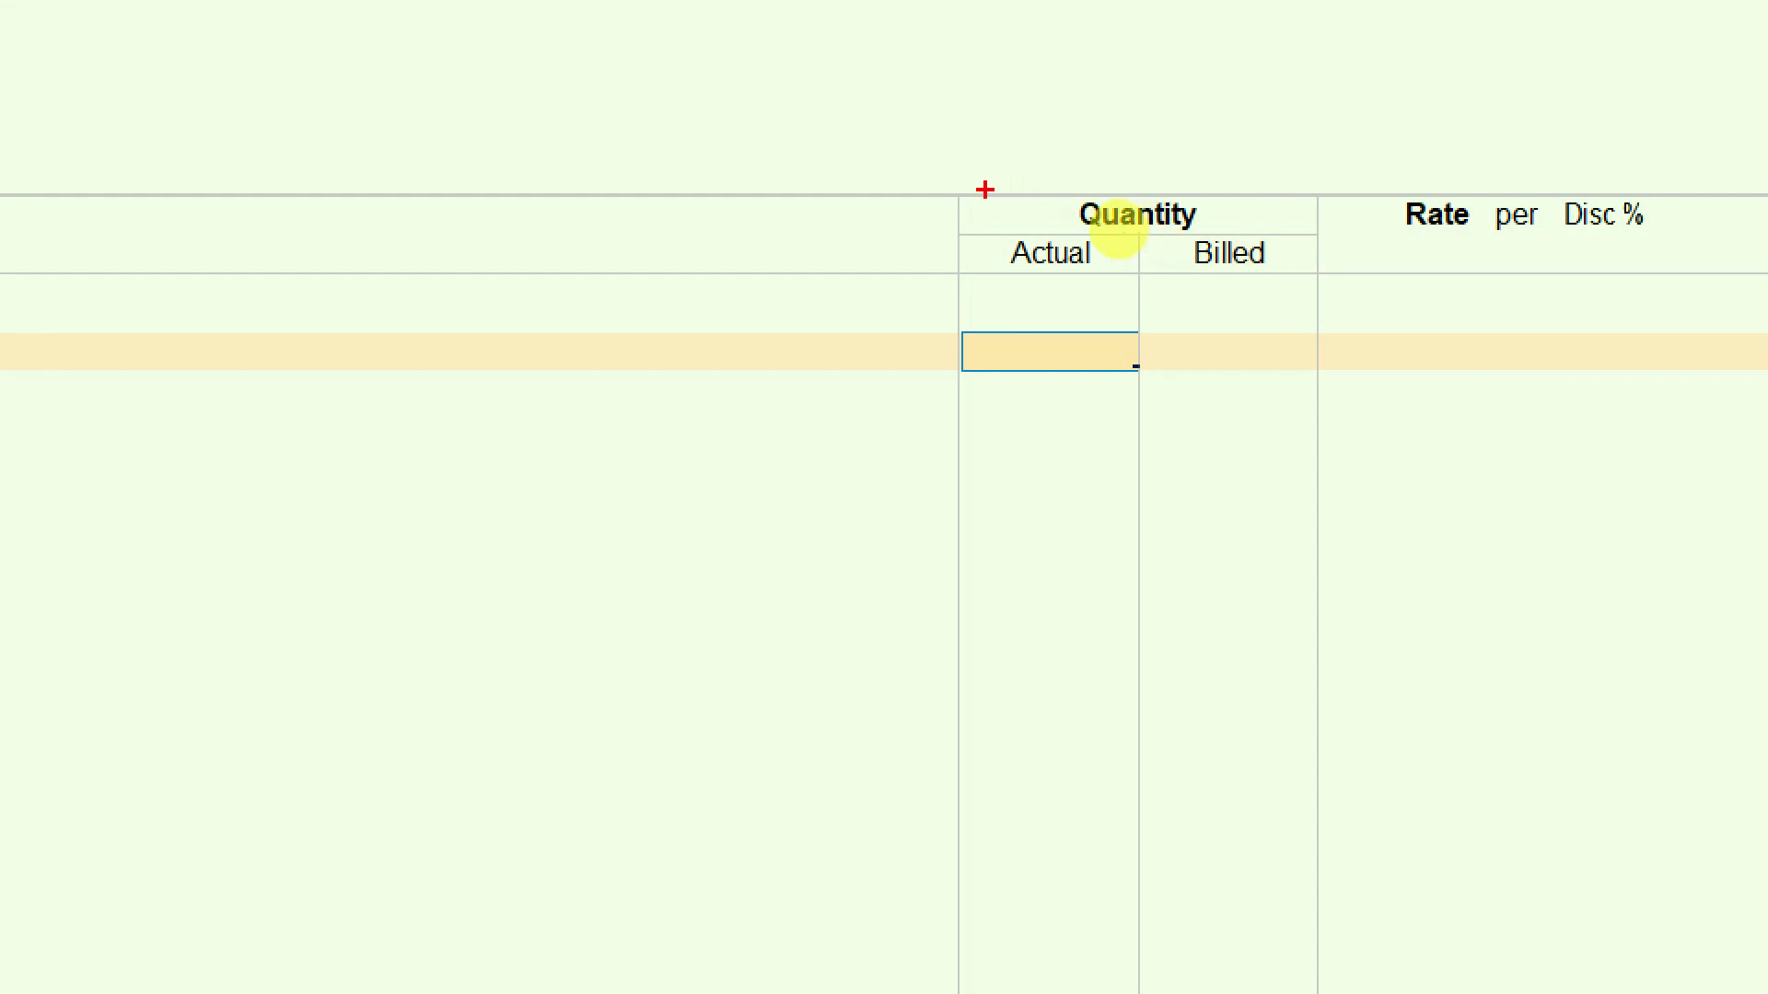
mouse_move(978, 218)
mouse_down()
mouse_move(1041, 285)
mouse_move(1304, 307)
mouse_up()
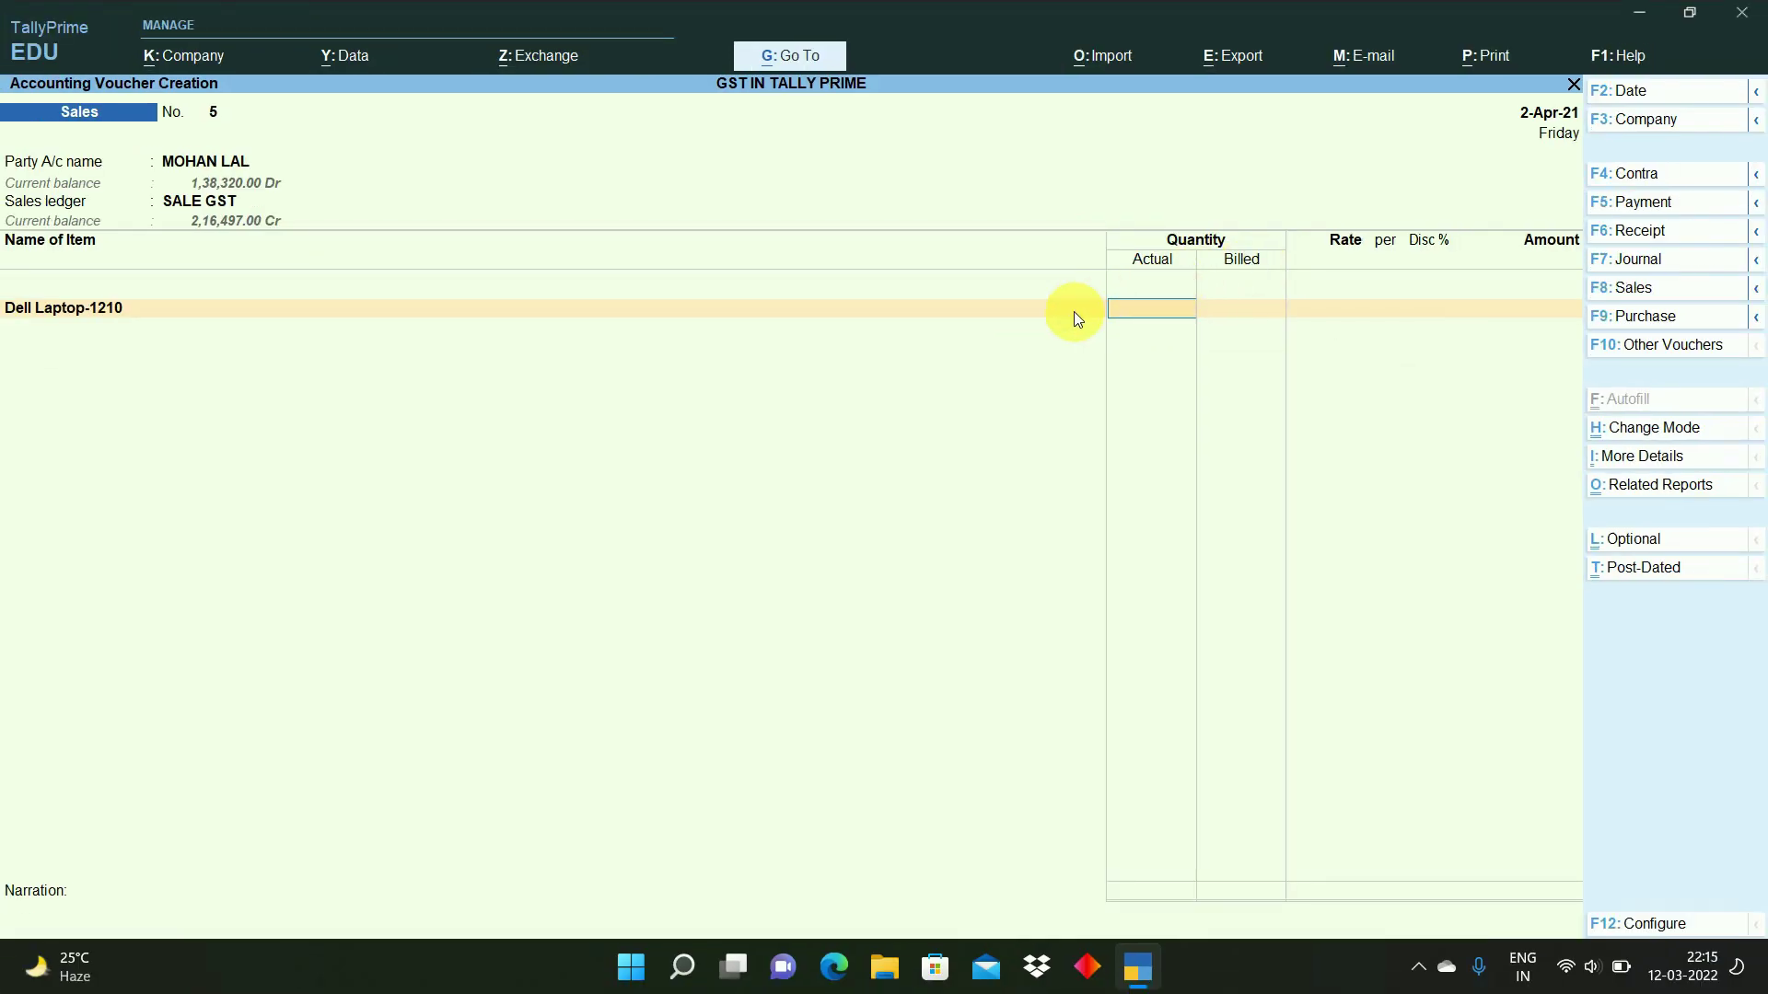
text(2)
key(Return)
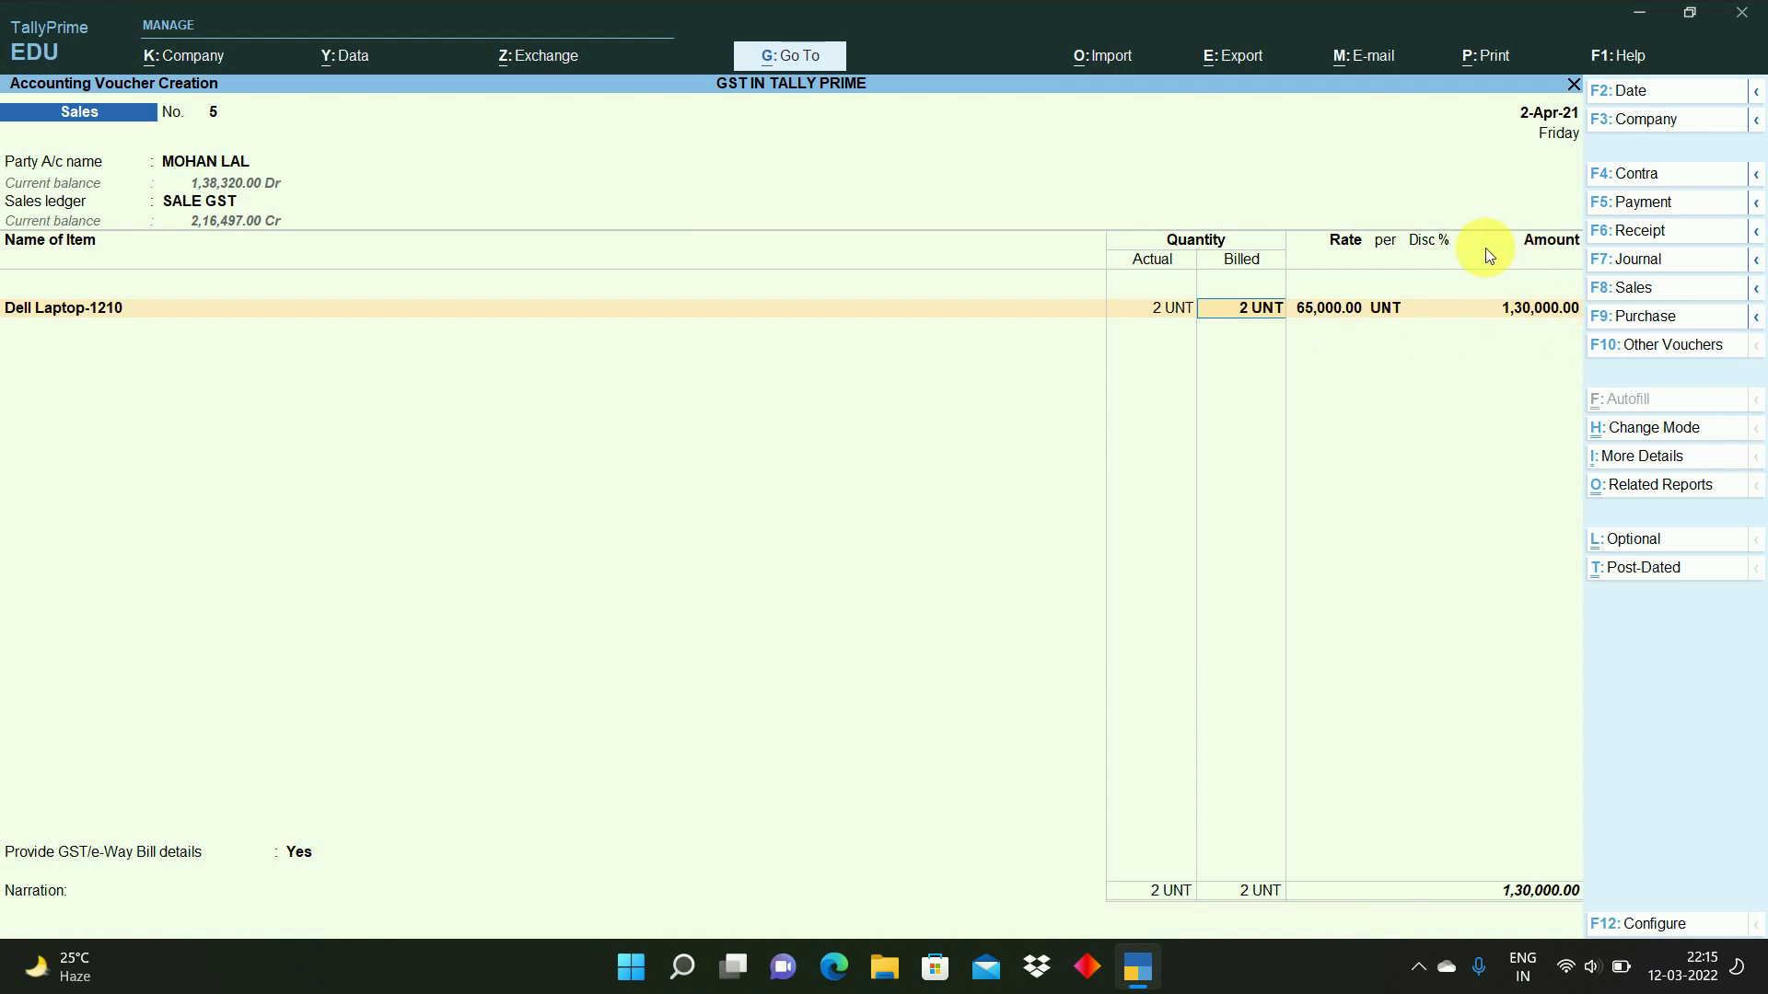
text(1)
key(Return)
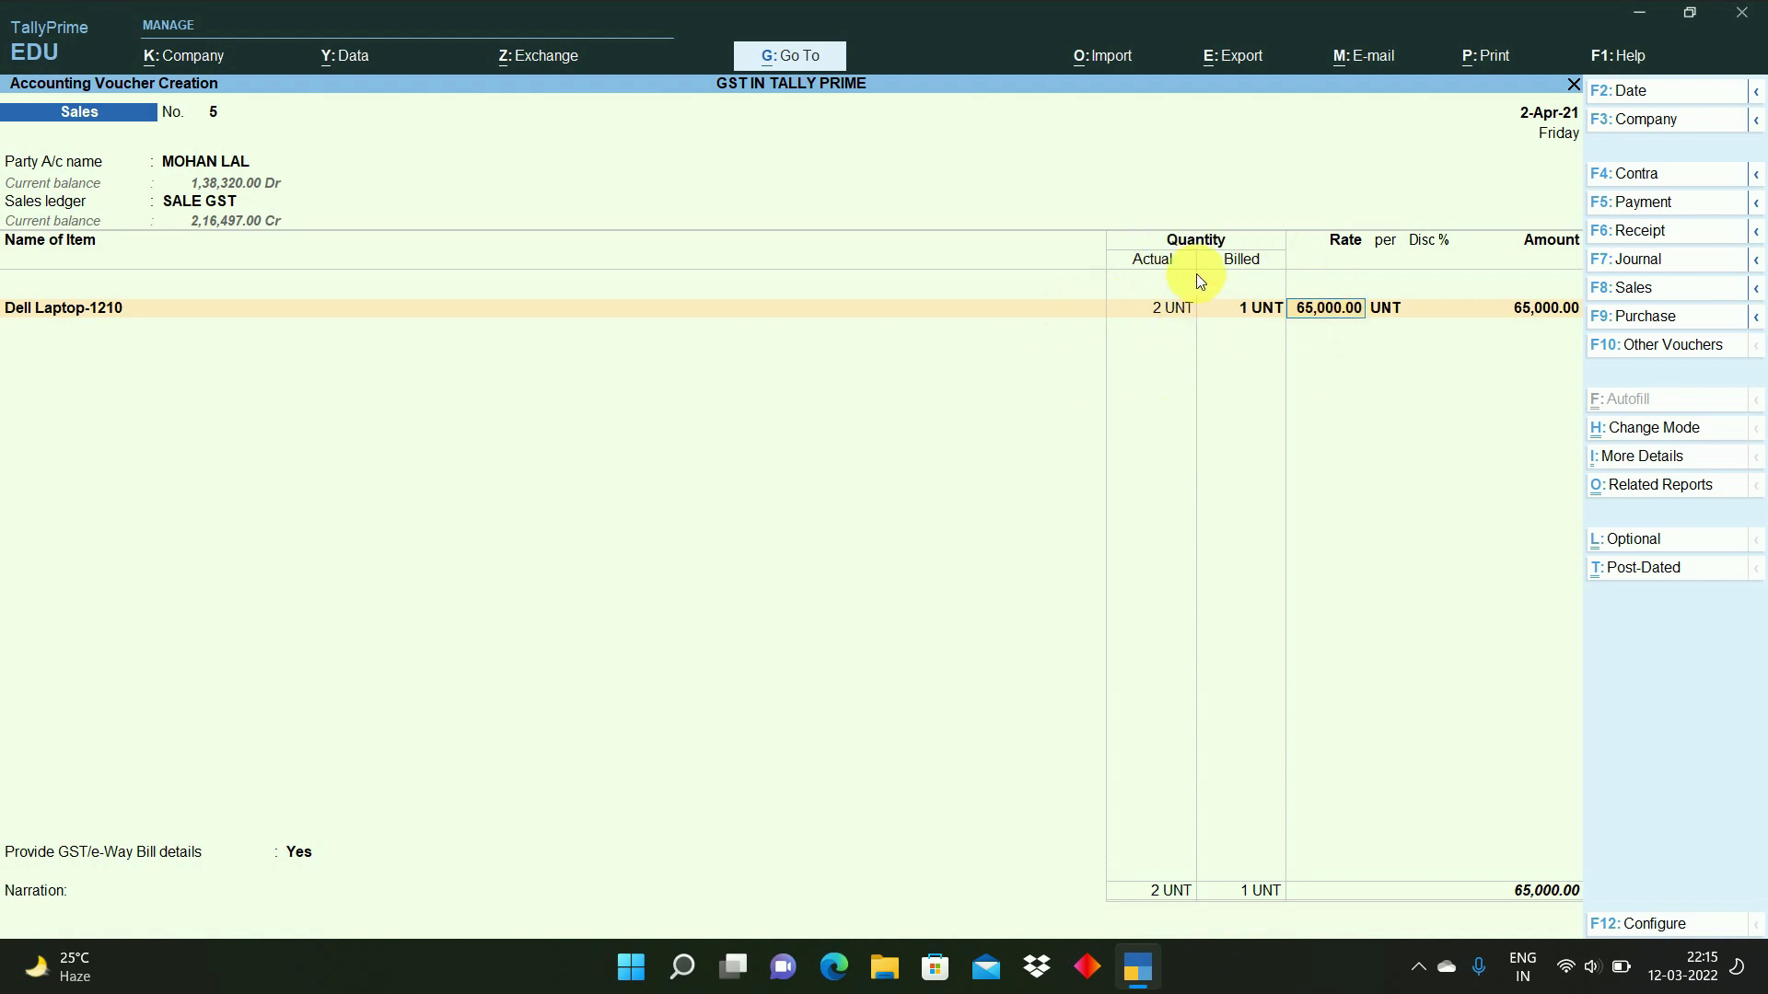
key(Return)
key(Return)
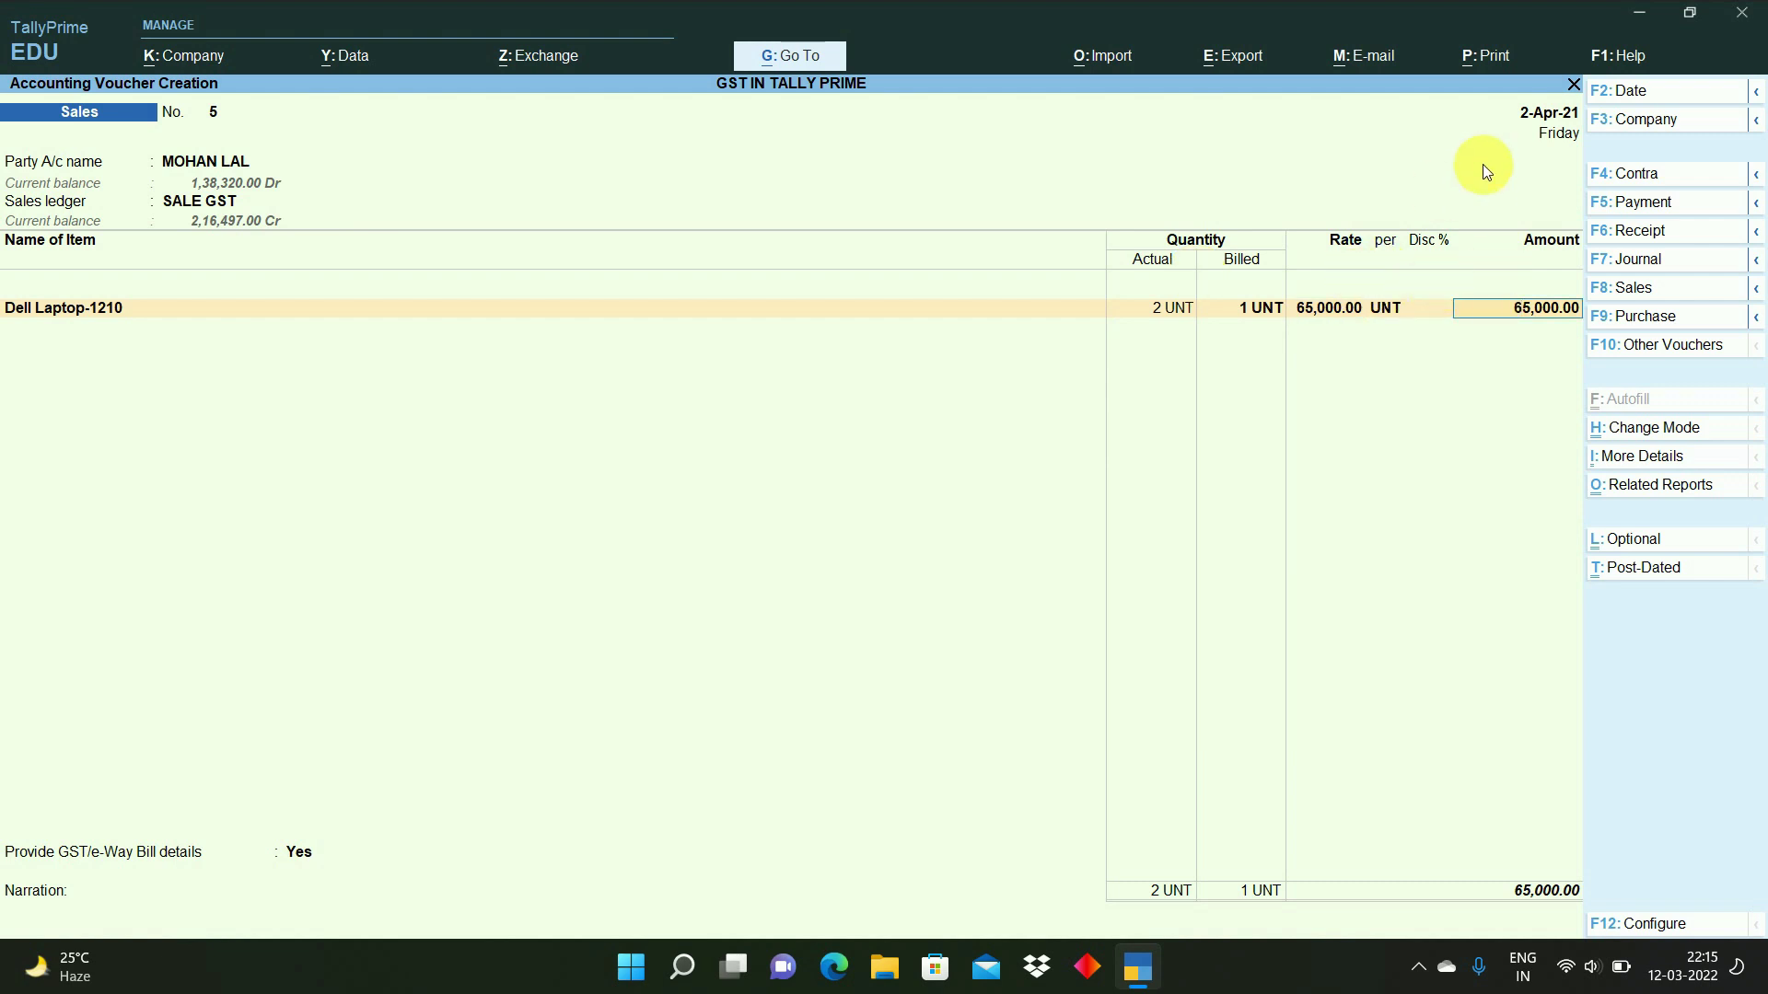
key(ctrl+1)
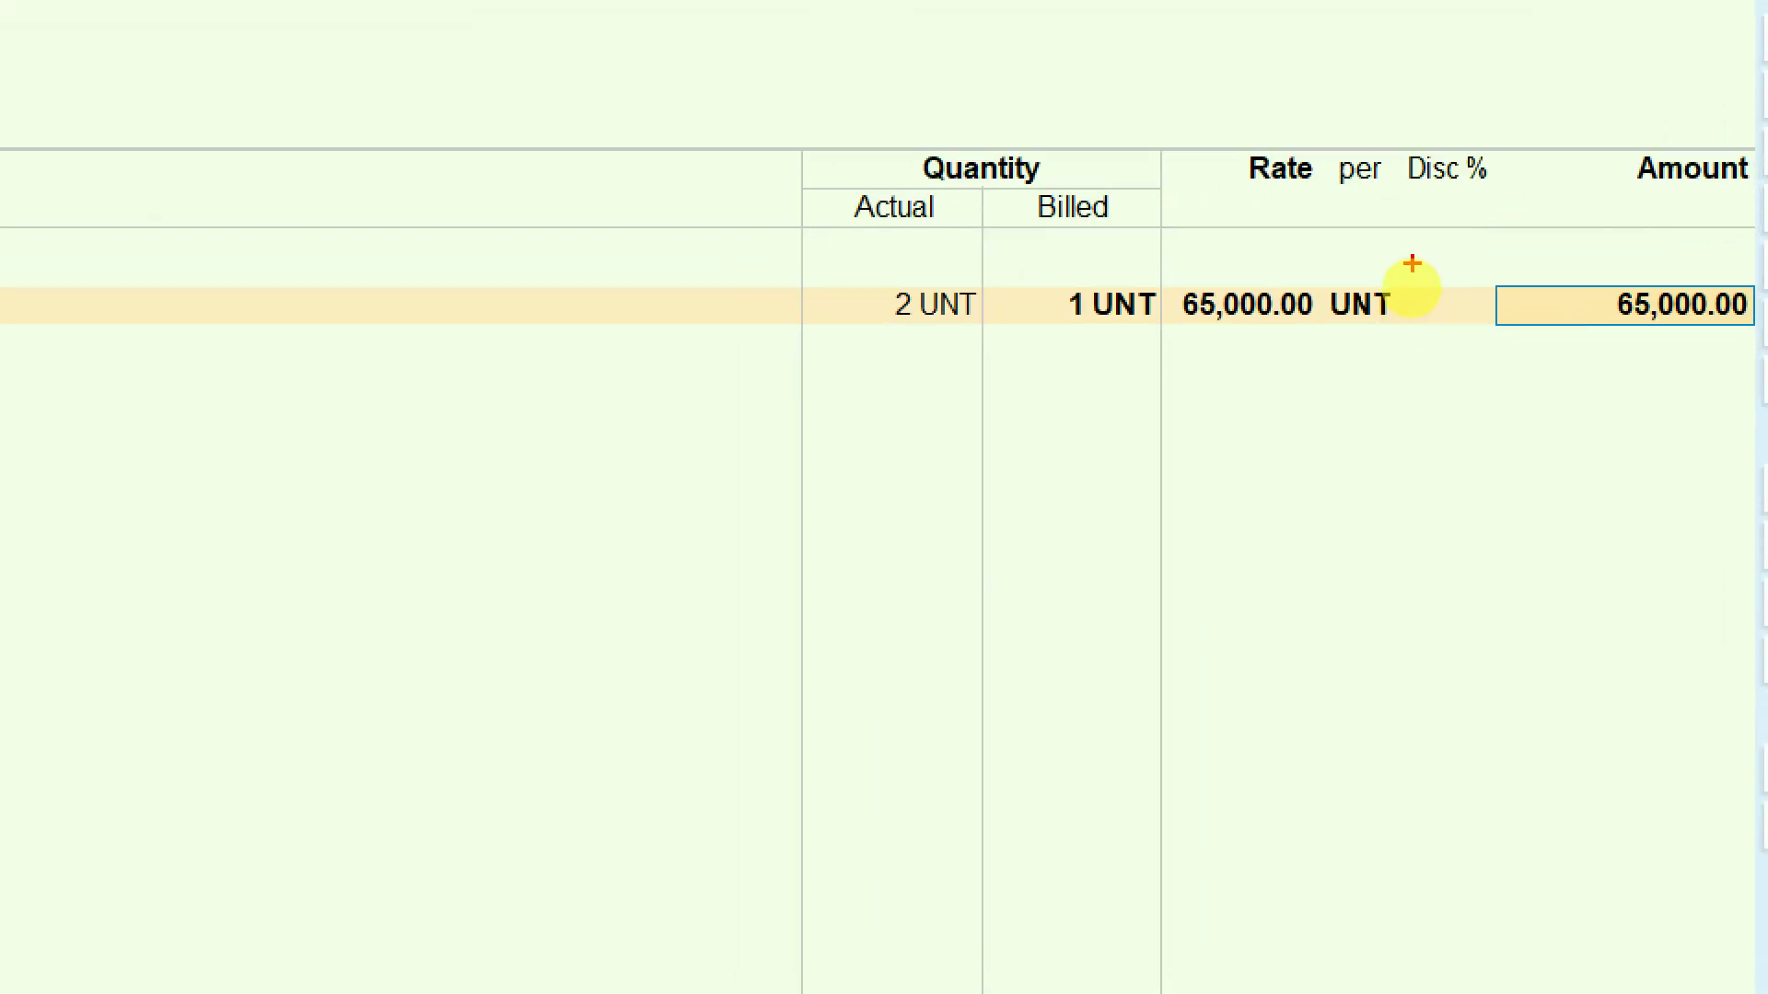
key(ctrl+1)
key(Return)
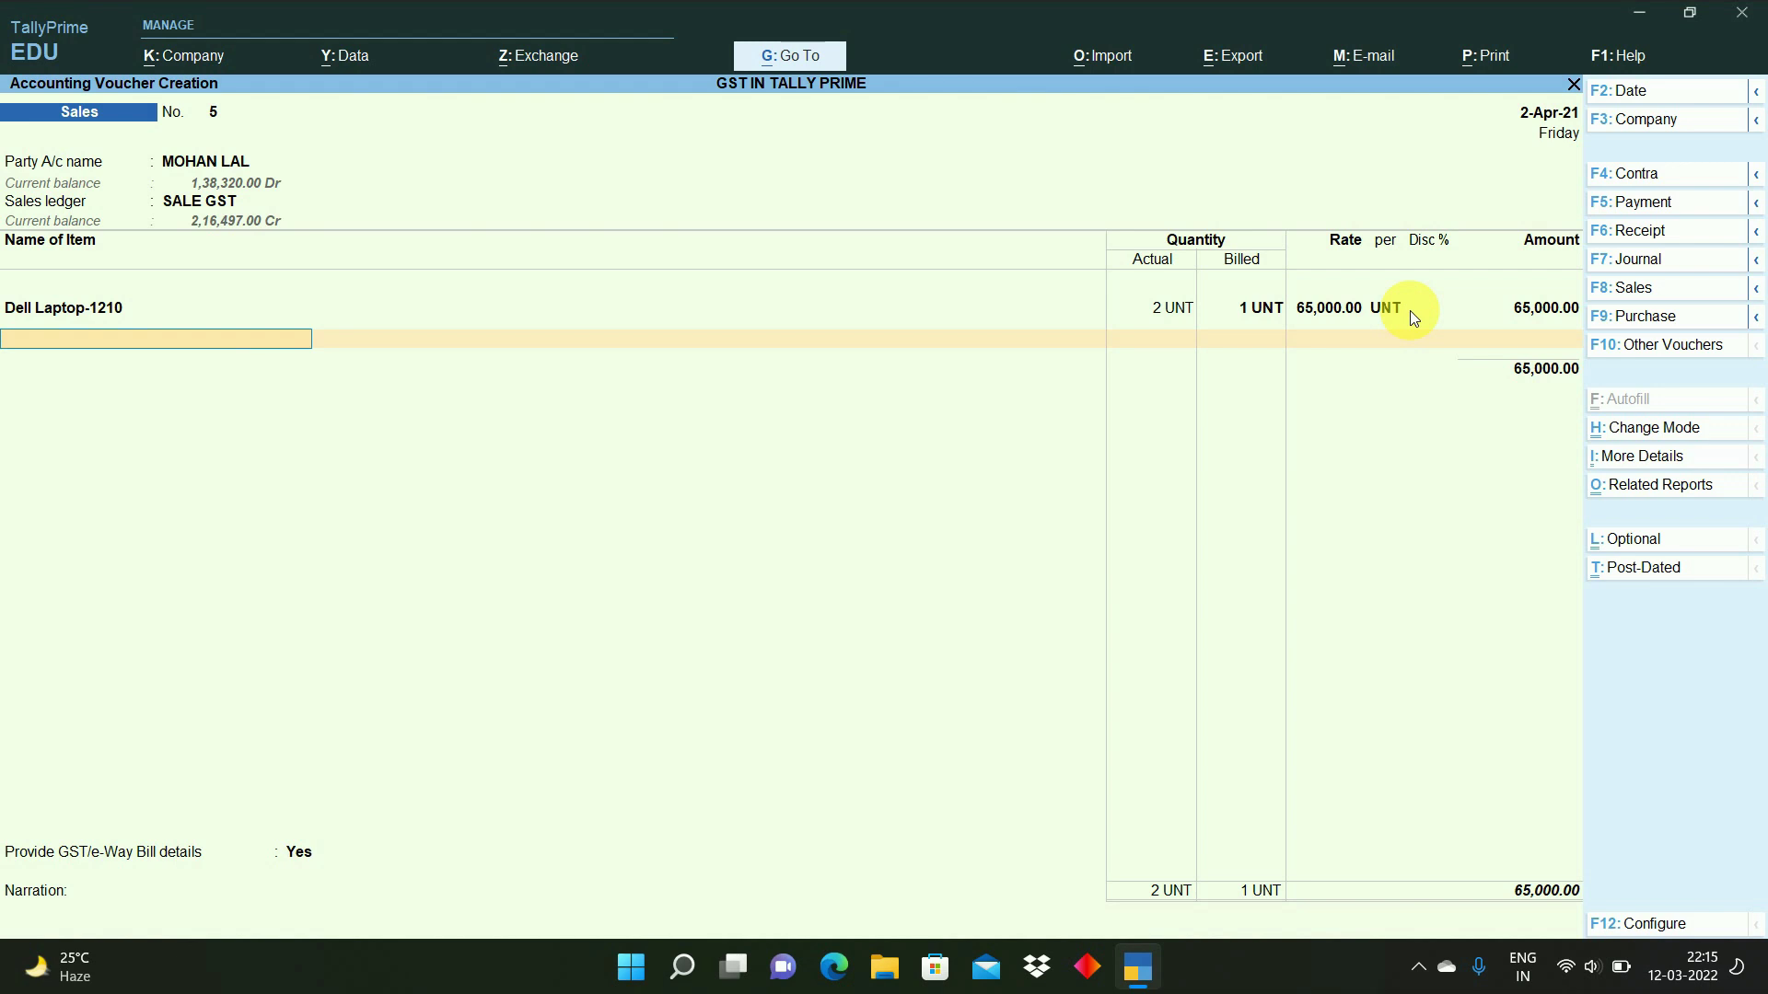
- Add the SGST and CGST ledgers below the item, set Provide GST/e-Way Bill details to No, and save the voucher
key(Return)
text(sgs)
key(Return)
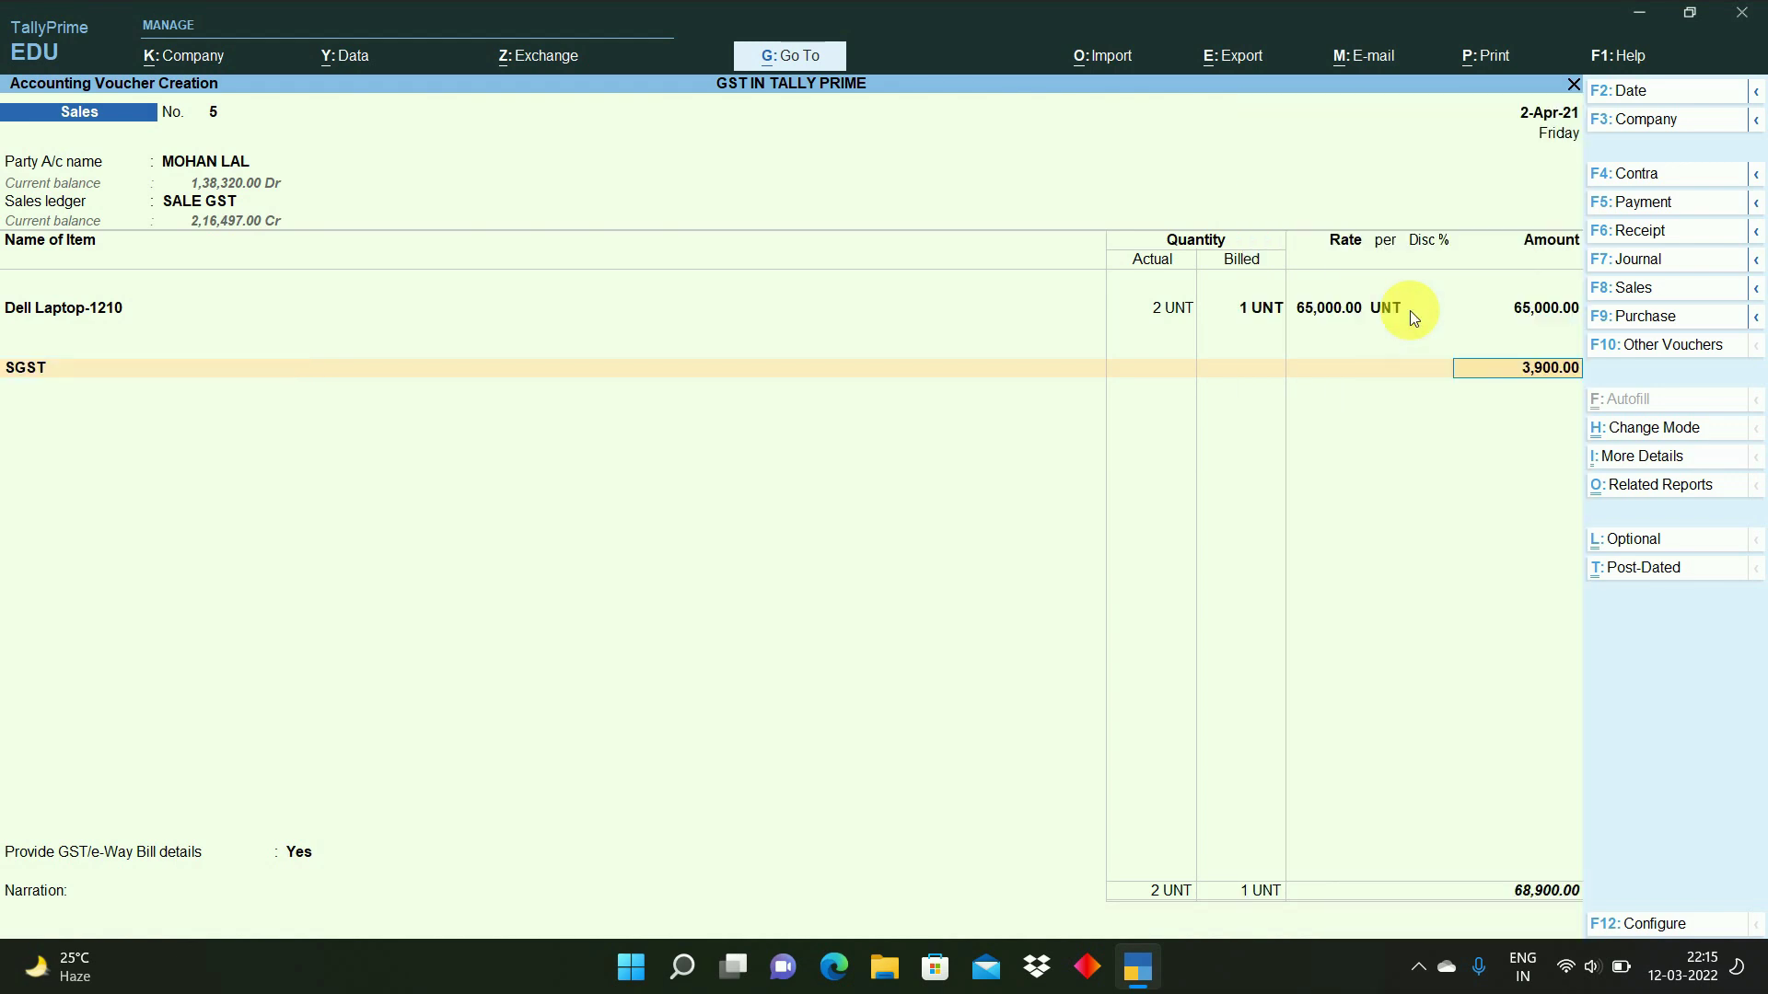
key(Return)
text(cgs)
key(Return)
key(Return)
key(Return)
key(Return)
key(n)
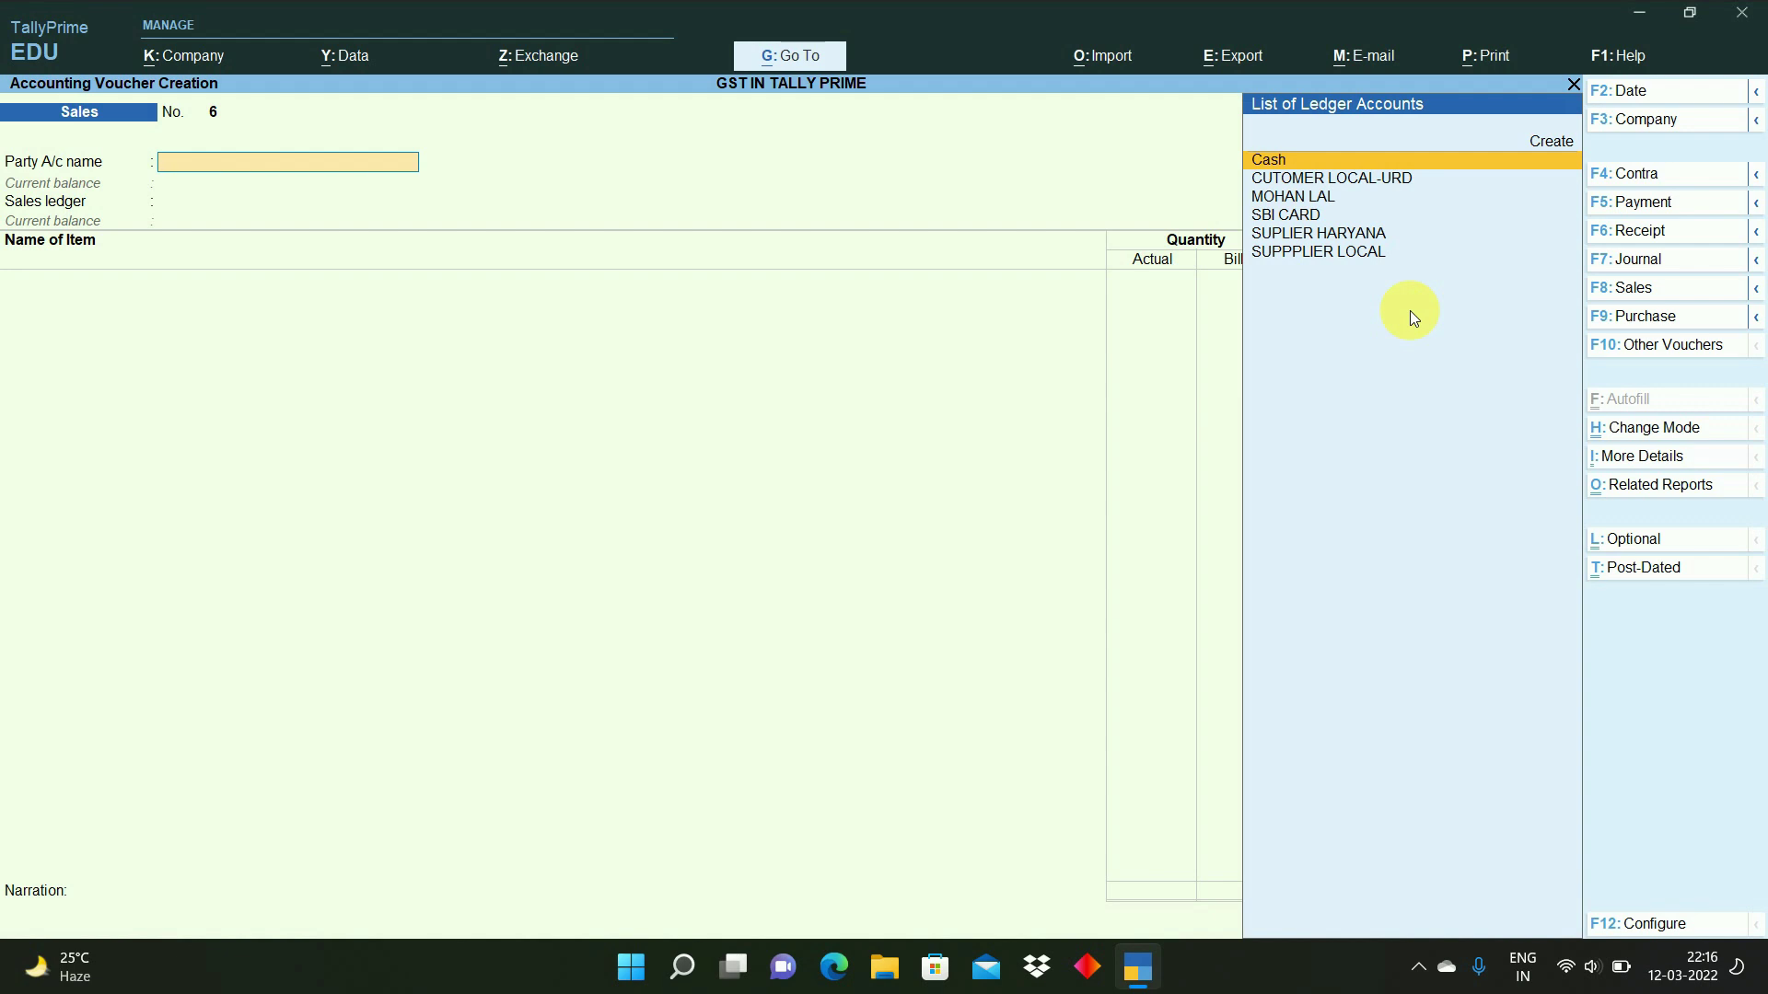
- Reopen the sales voucher just saved and preview its tax invoice for printing
key(Page_Up)
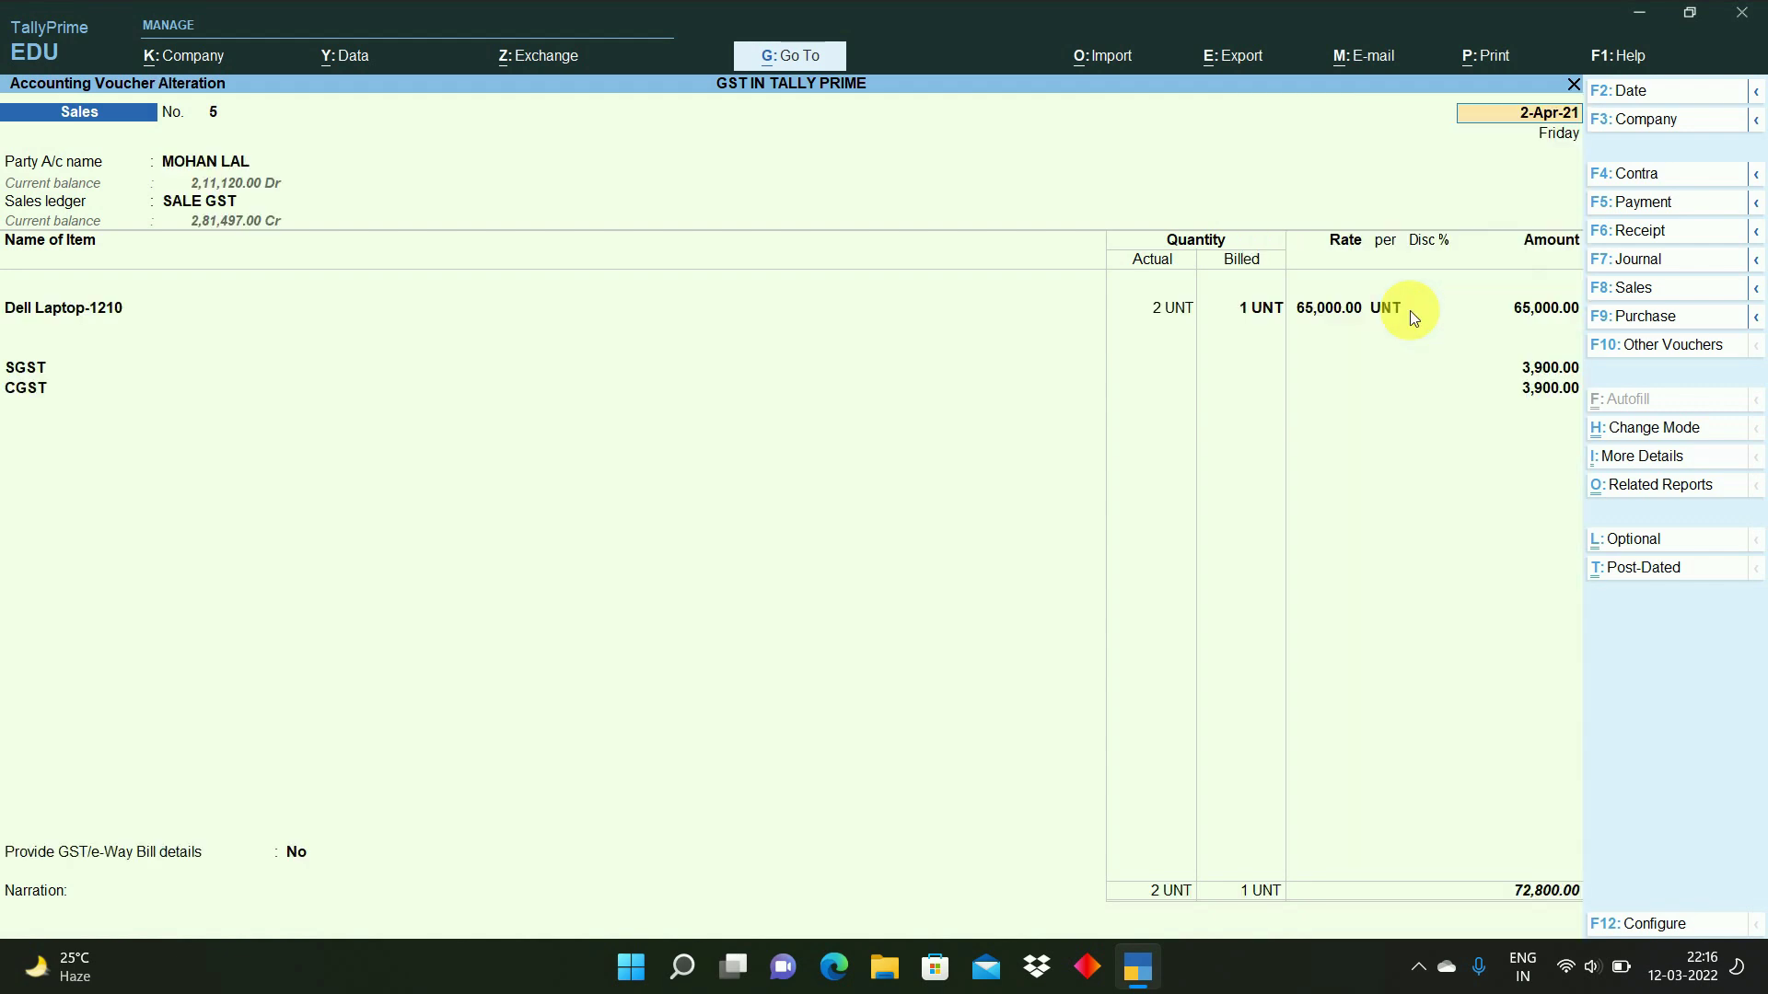
click(1483, 58)
key(Return)
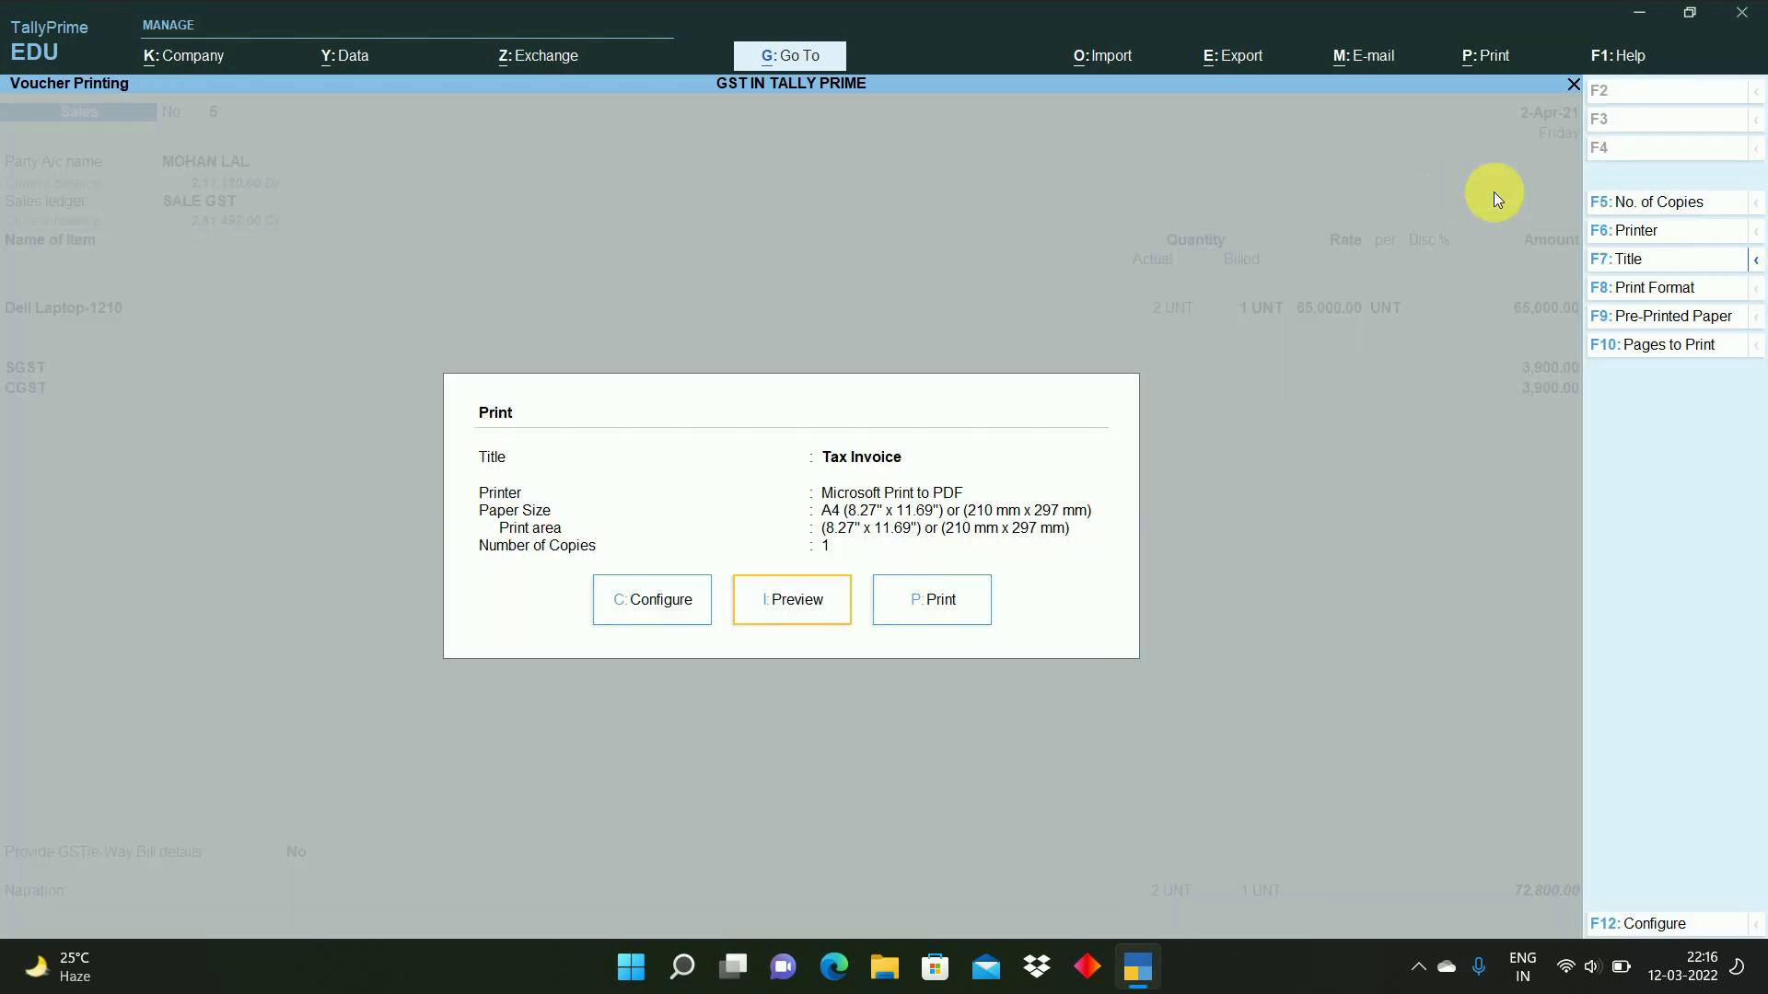
click(784, 592)
- Configure the invoice printout to show the actual quantity by setting Show Actual Quantity to Yes
click(664, 614)
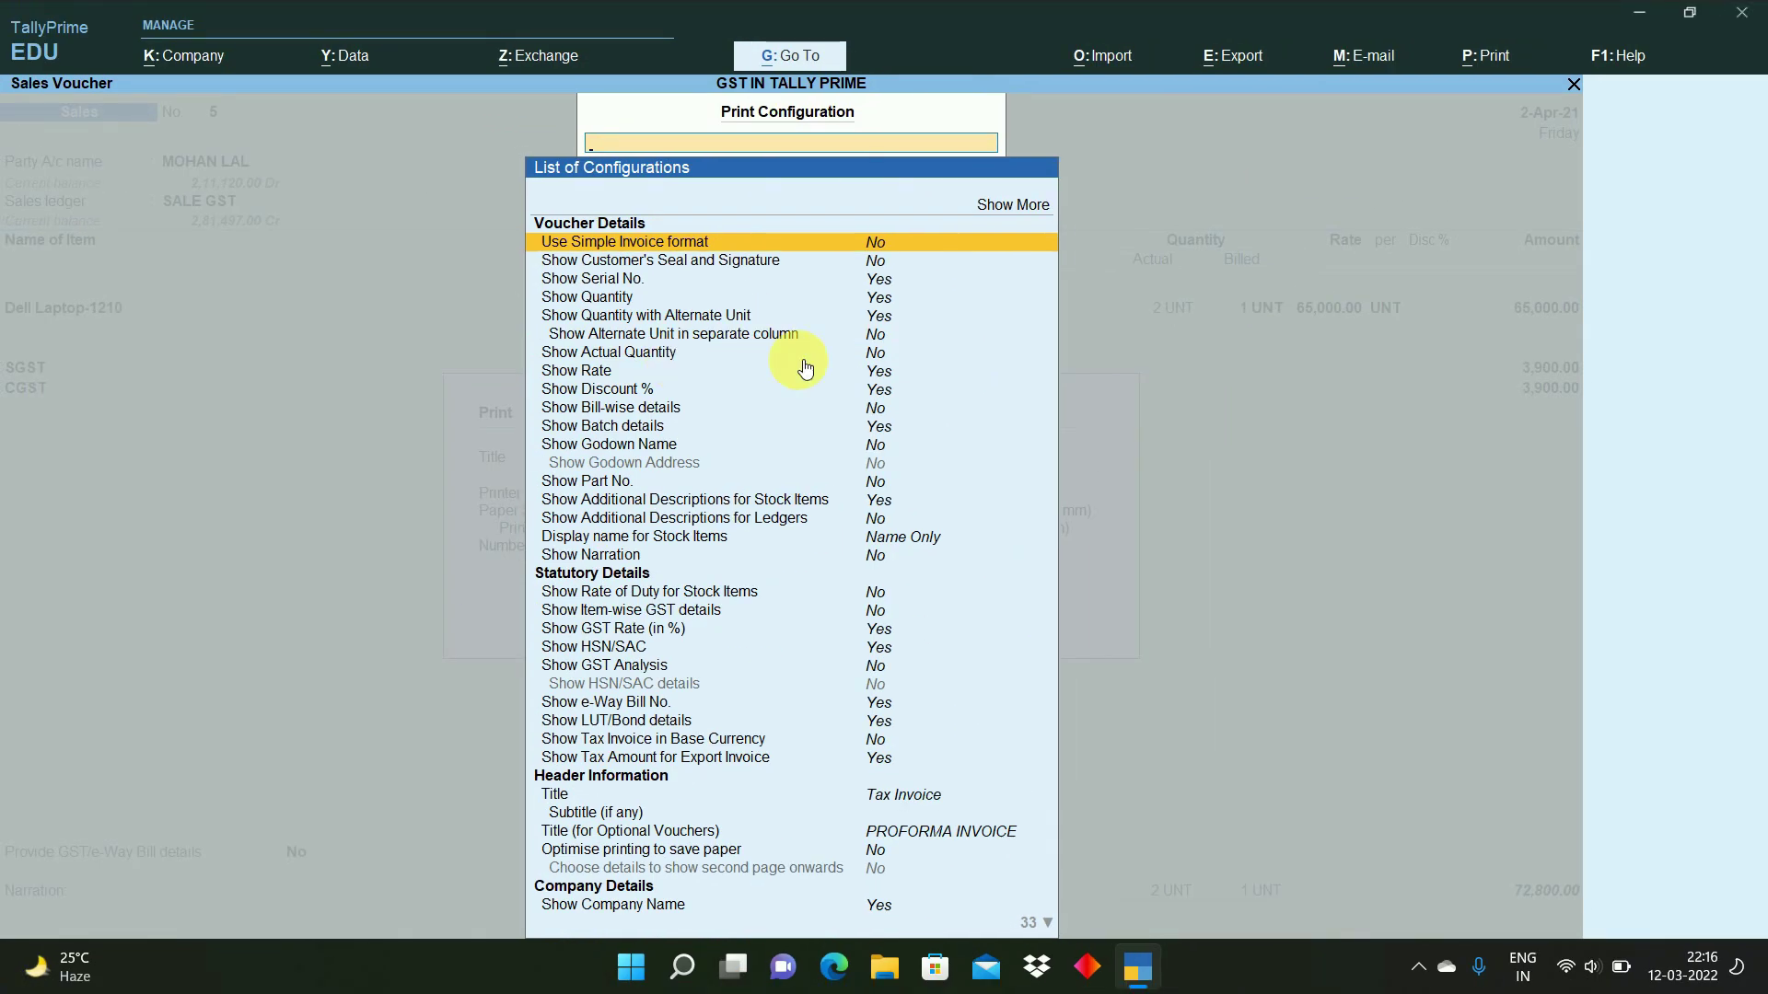
click(884, 362)
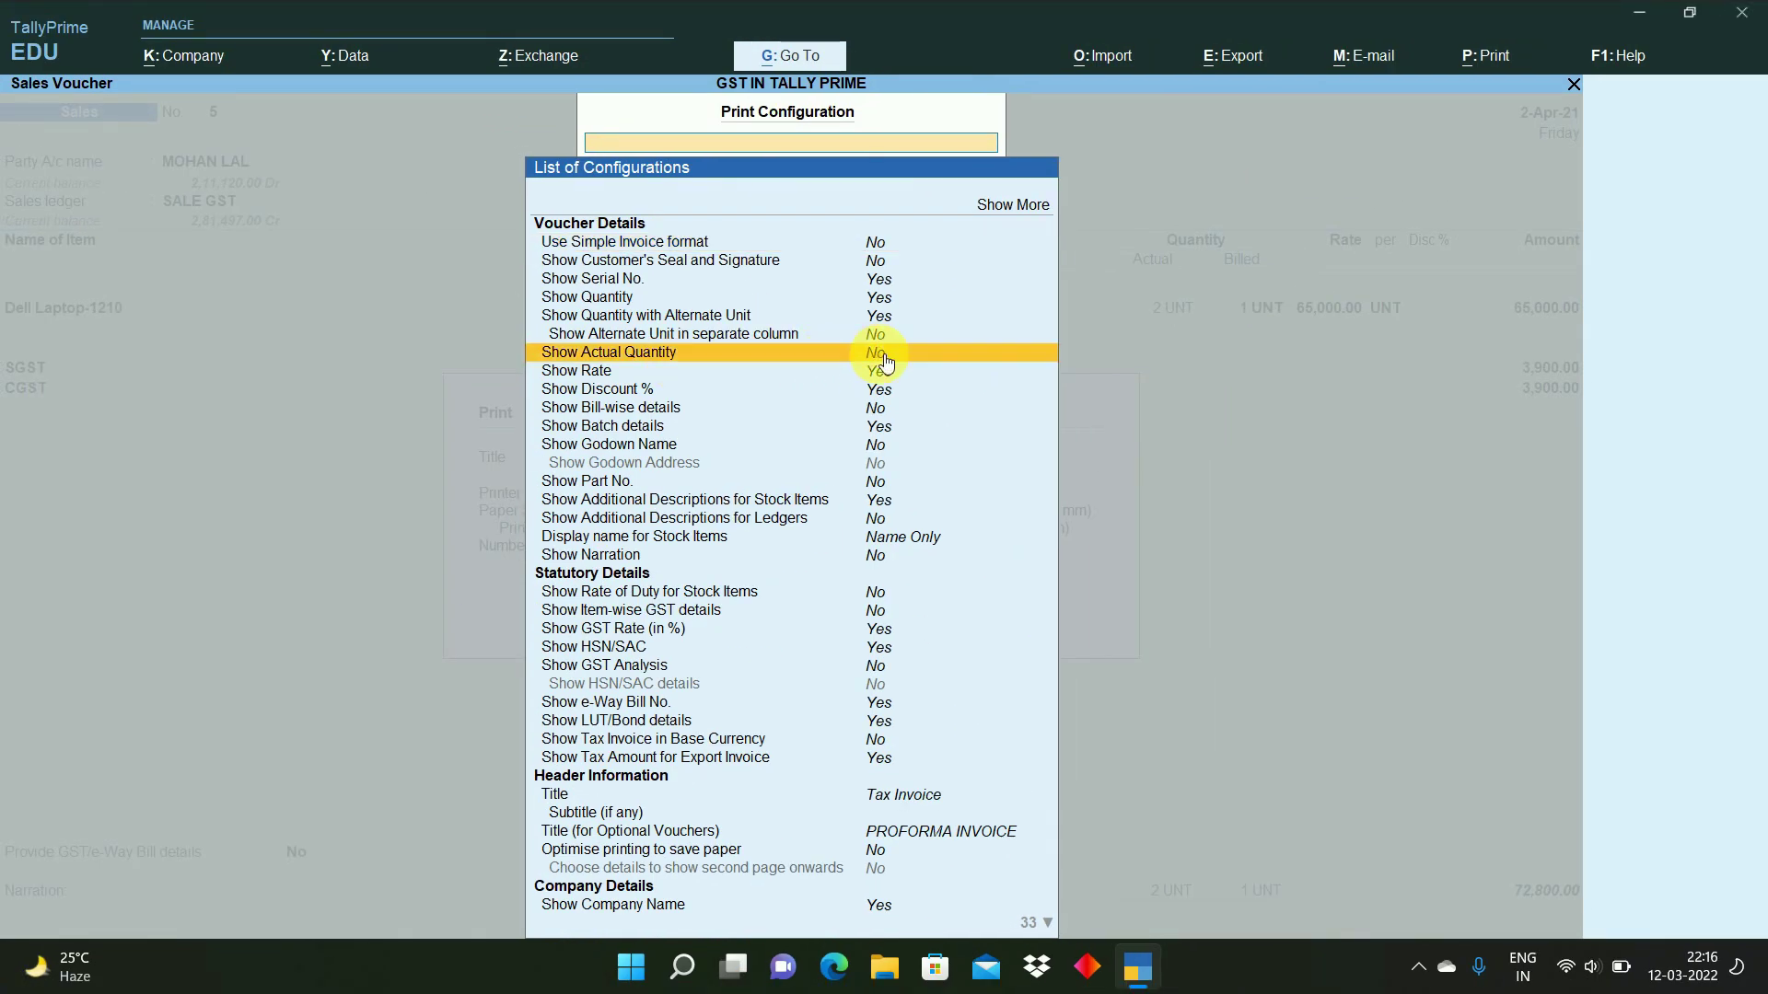
text(Y)
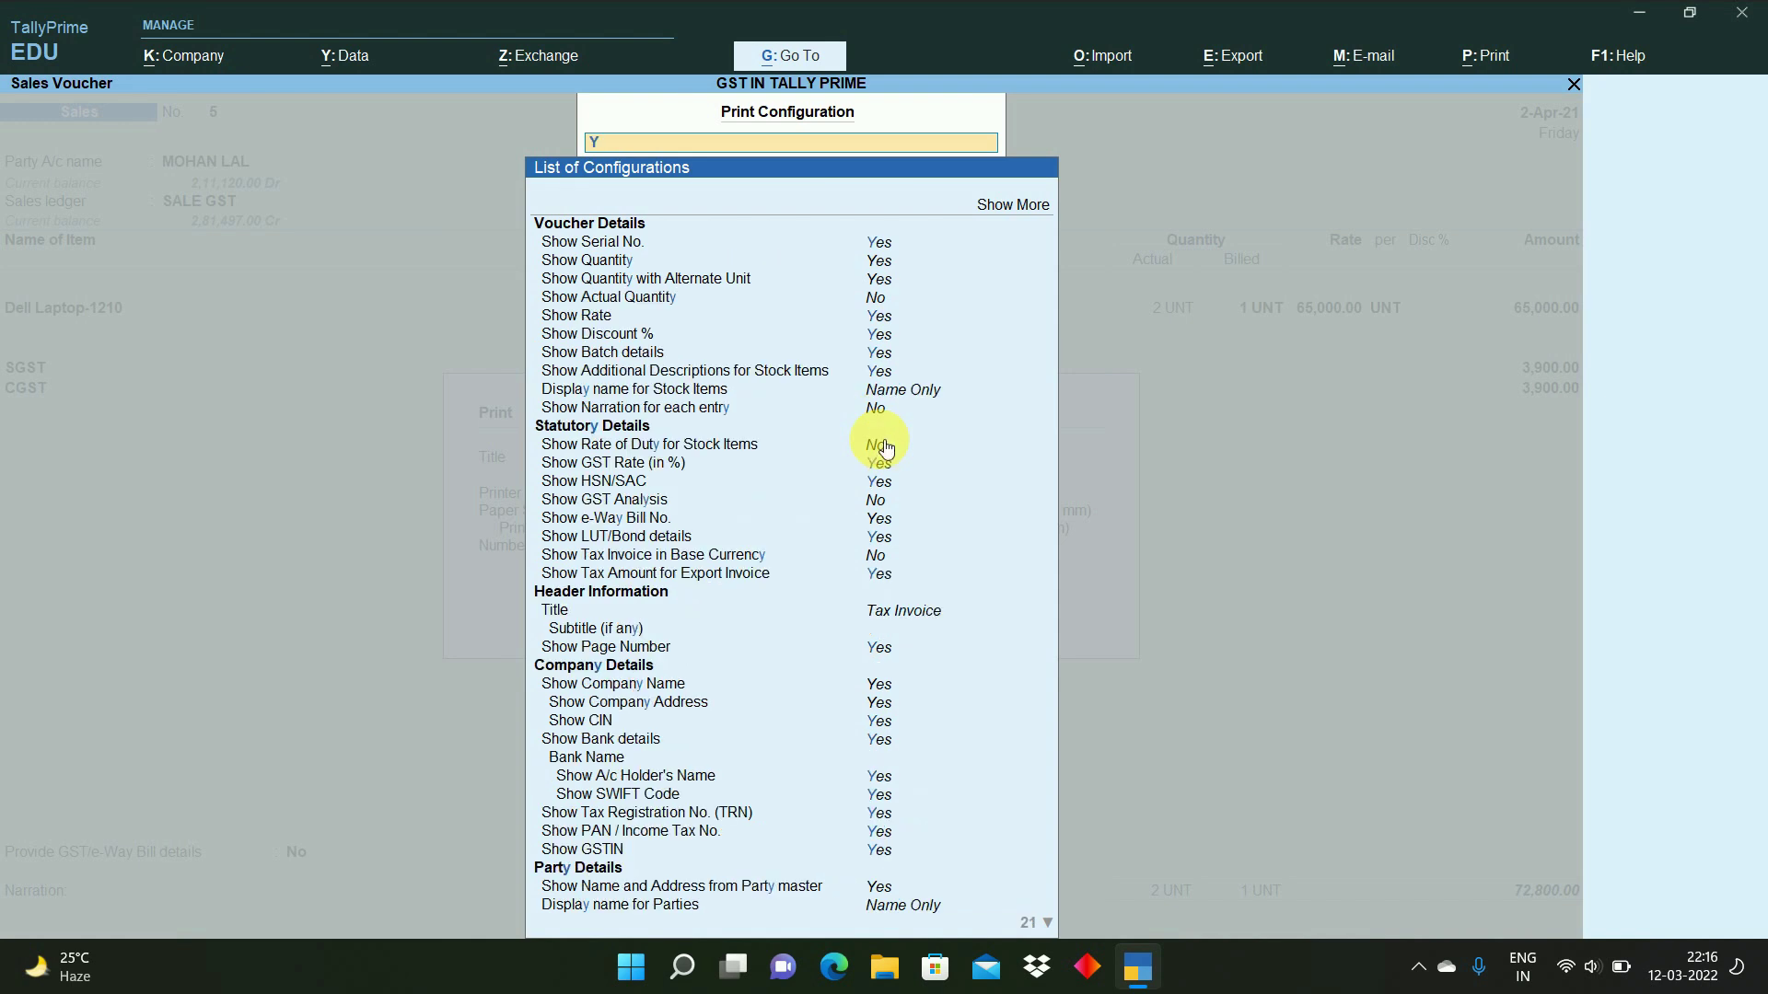
key(BackSpace)
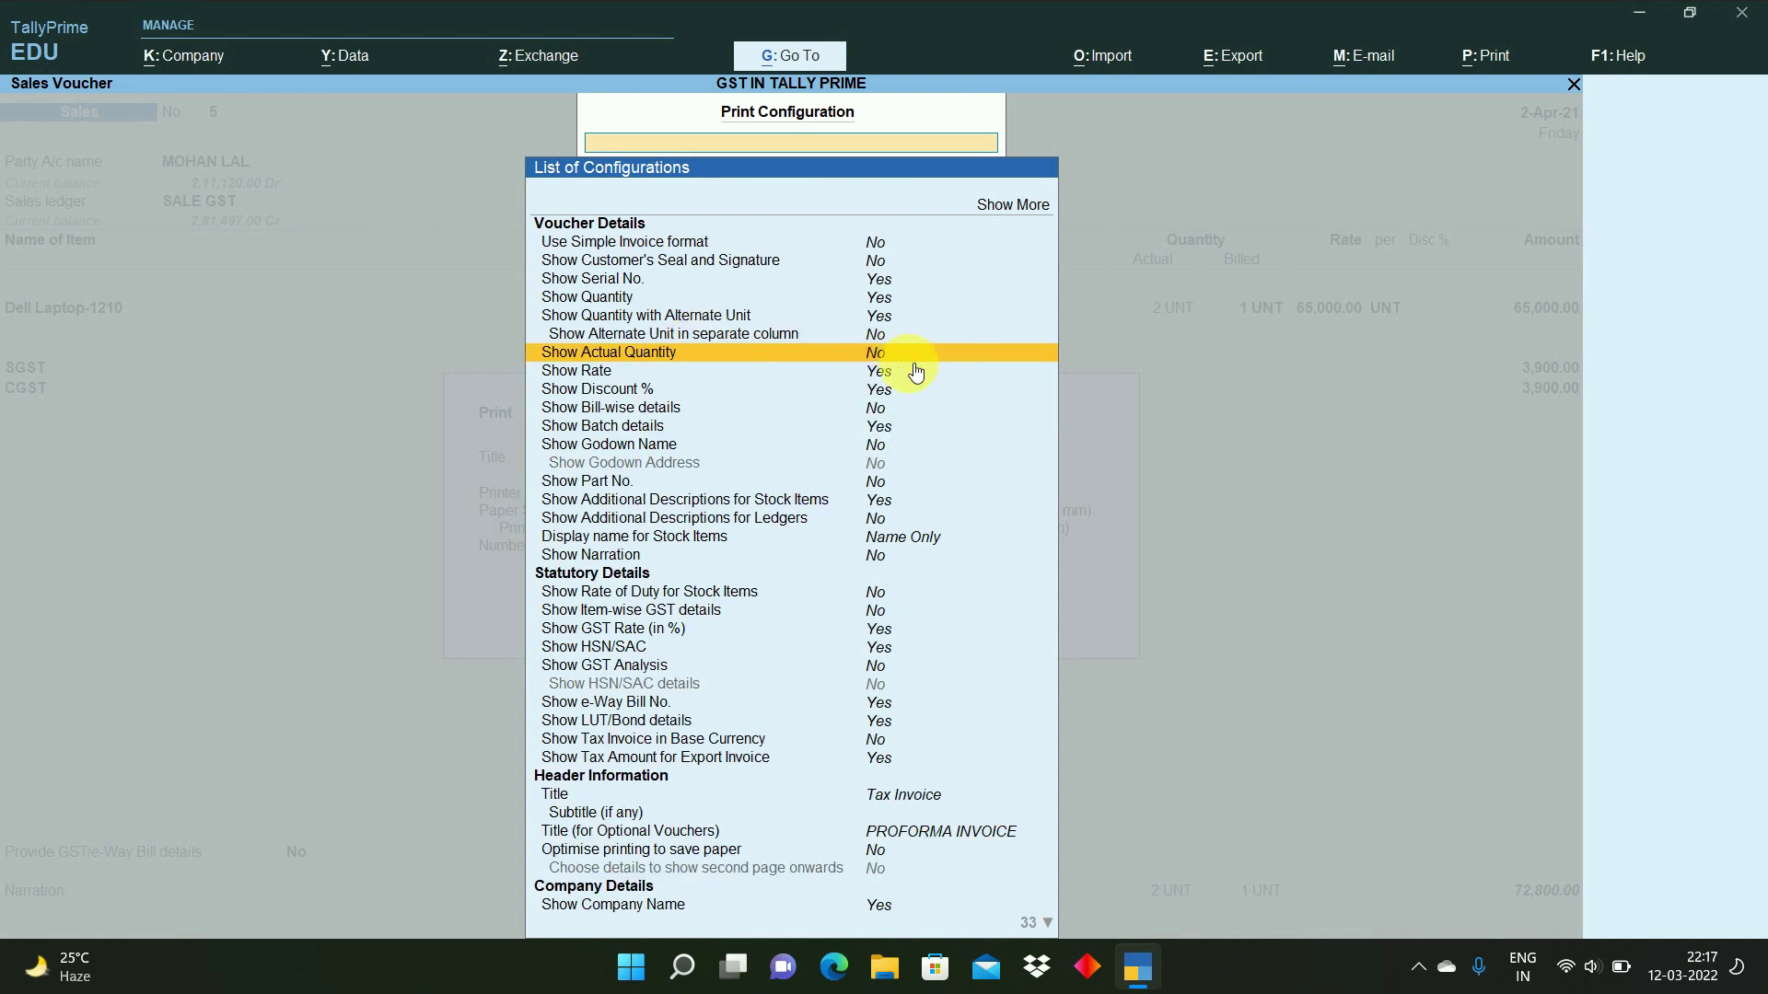
key(Return)
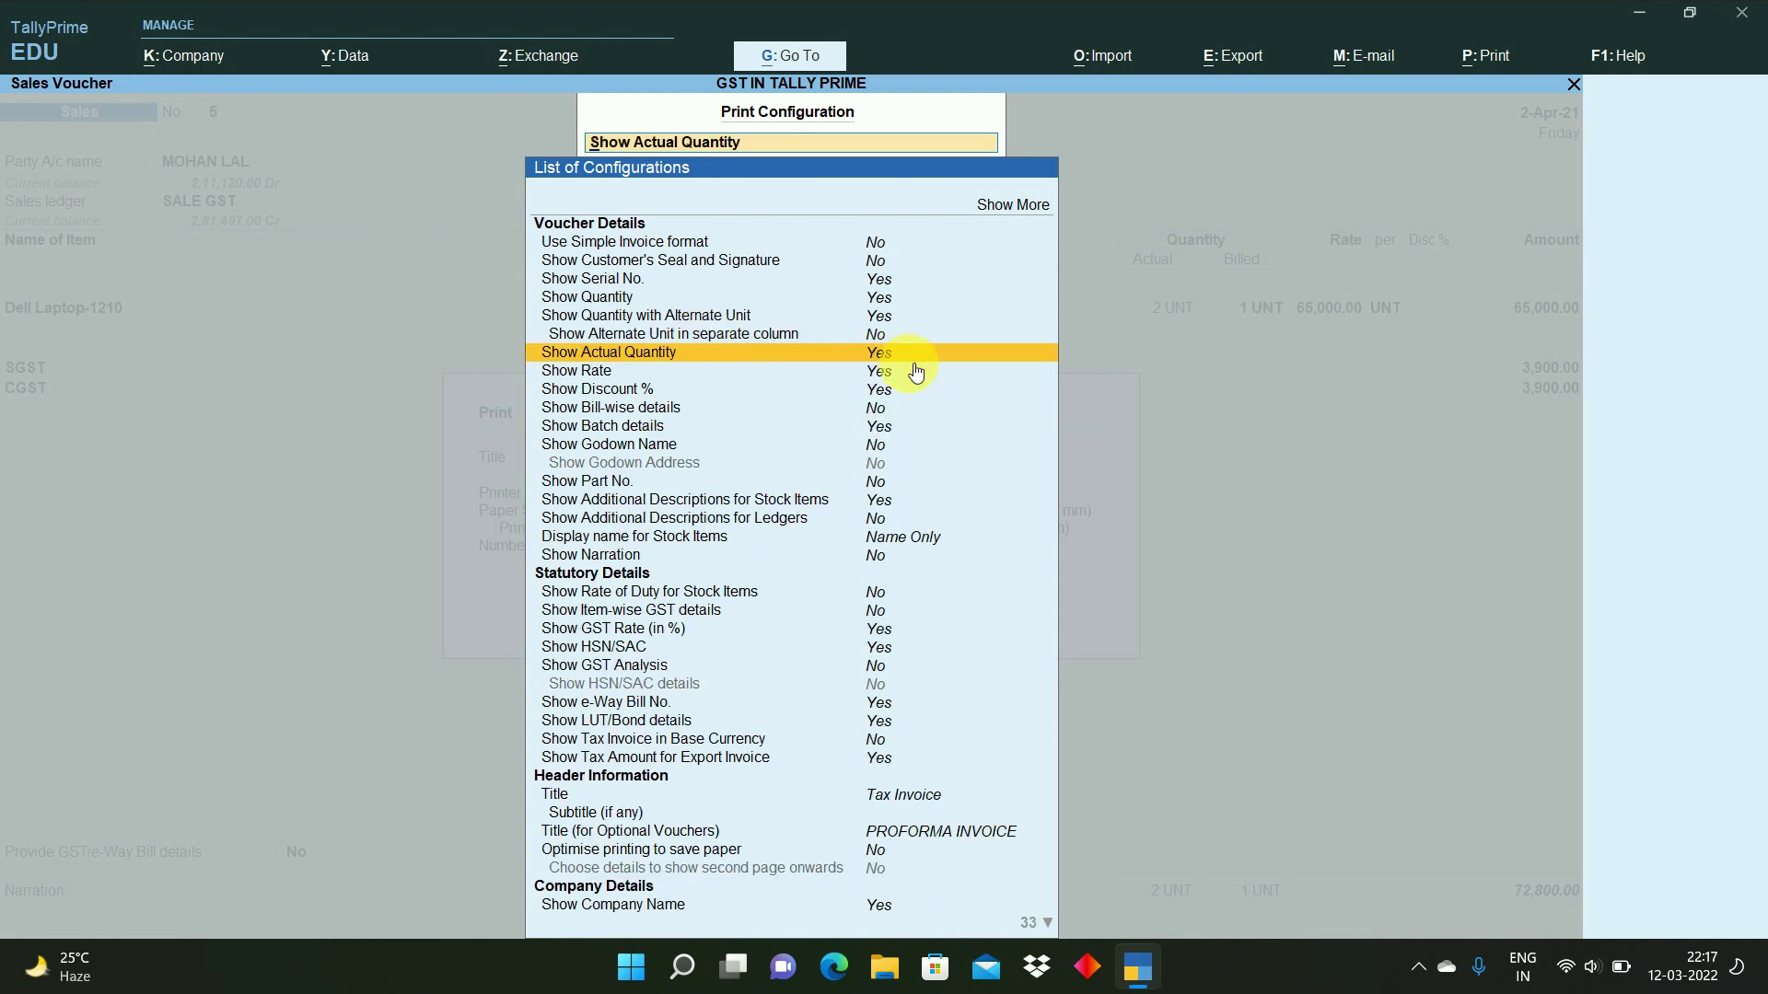
key(Escape)
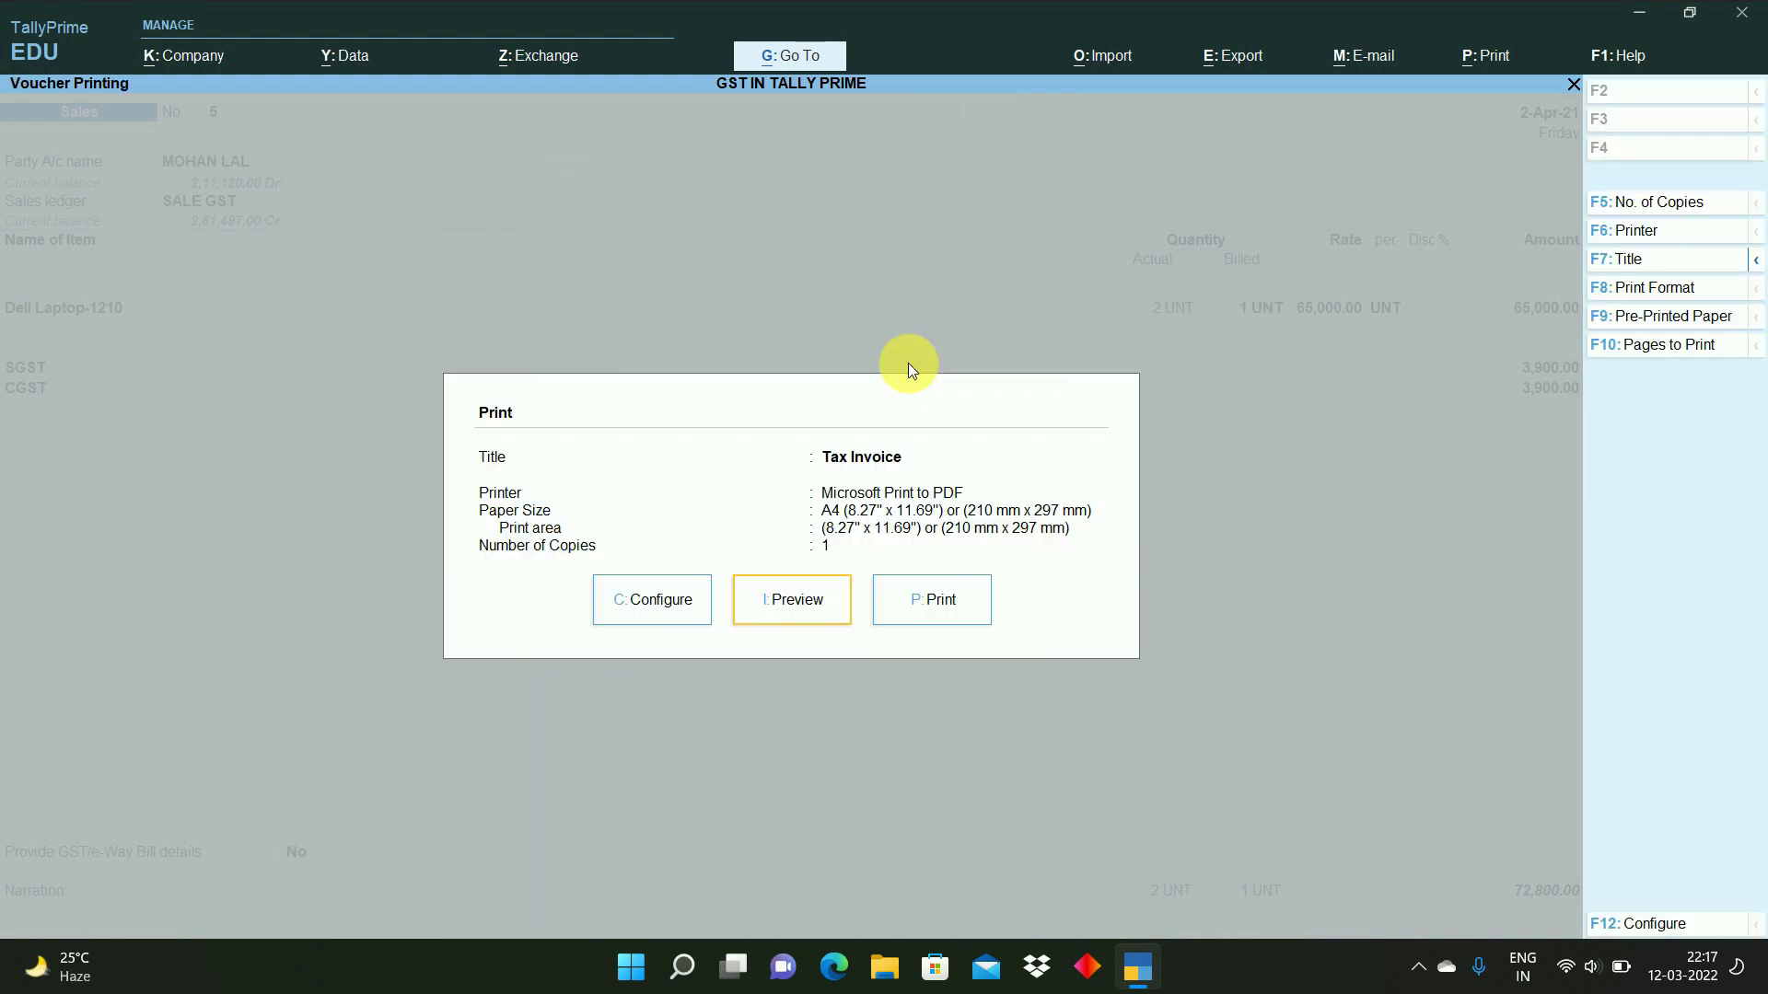
- Preview the tax invoice to check its shipped and billed quantity columns, then return to the Gateway of Tally
click(797, 608)
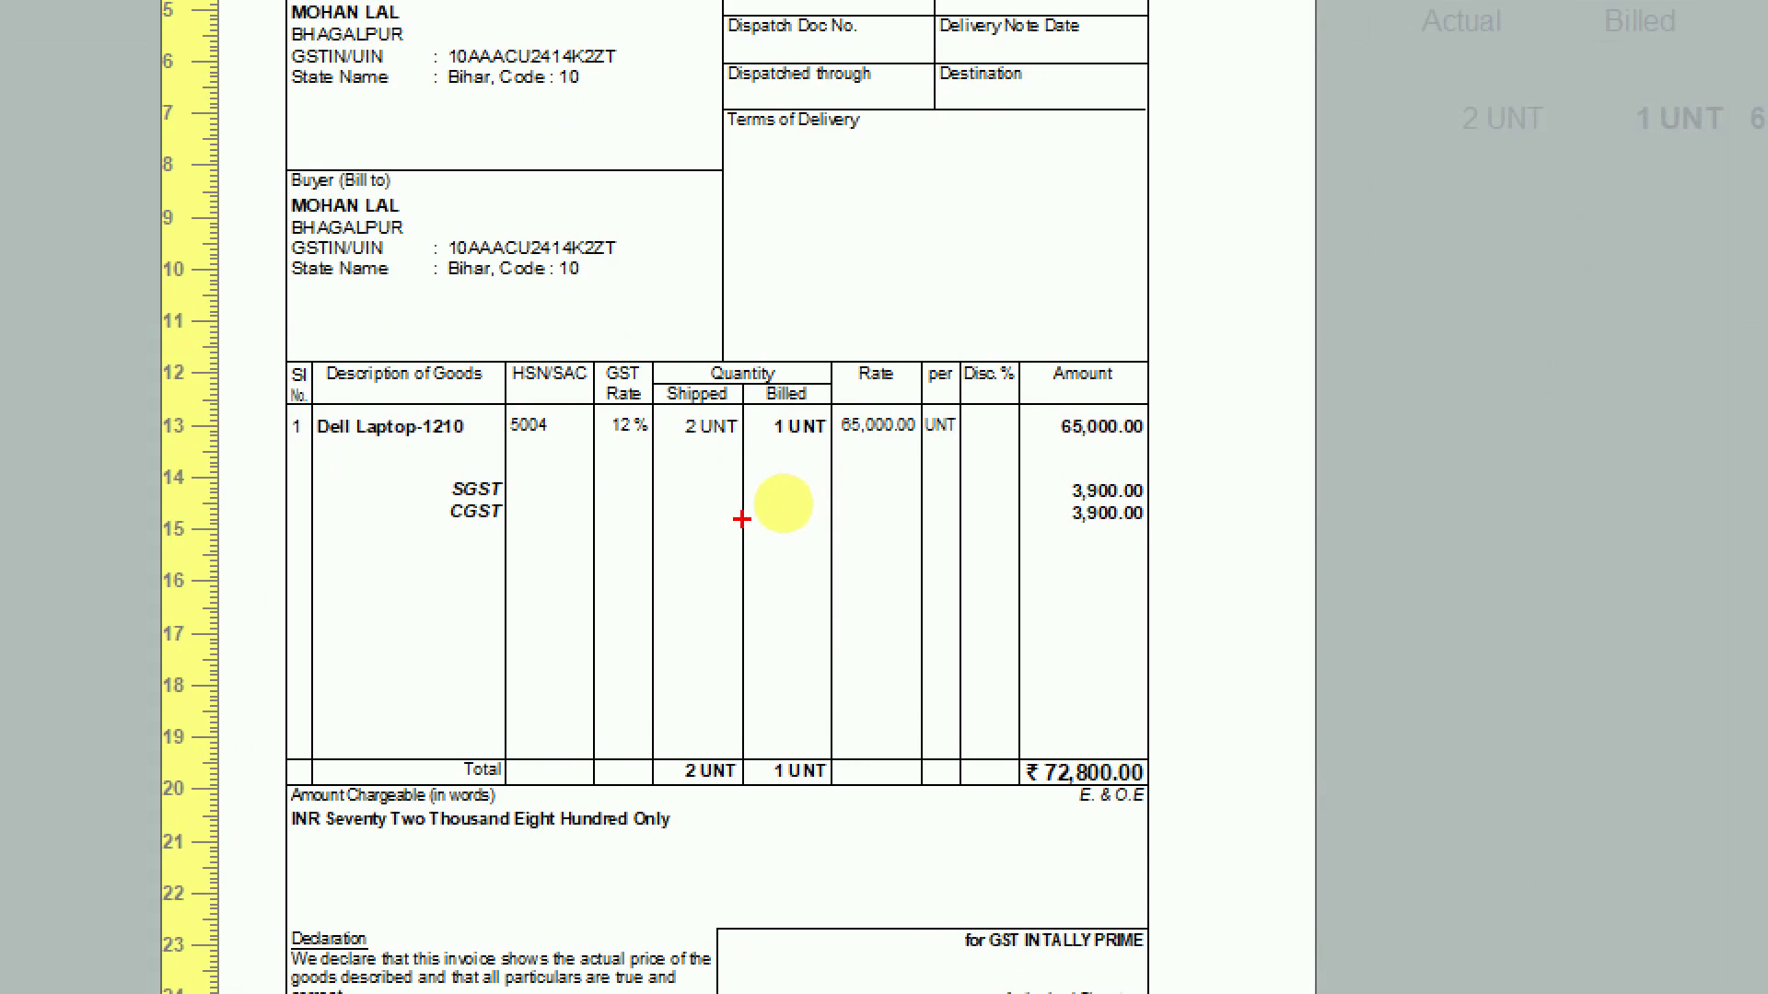
mouse_move(678, 459)
mouse_down()
mouse_move(704, 477)
mouse_move(750, 451)
mouse_move(845, 455)
mouse_up()
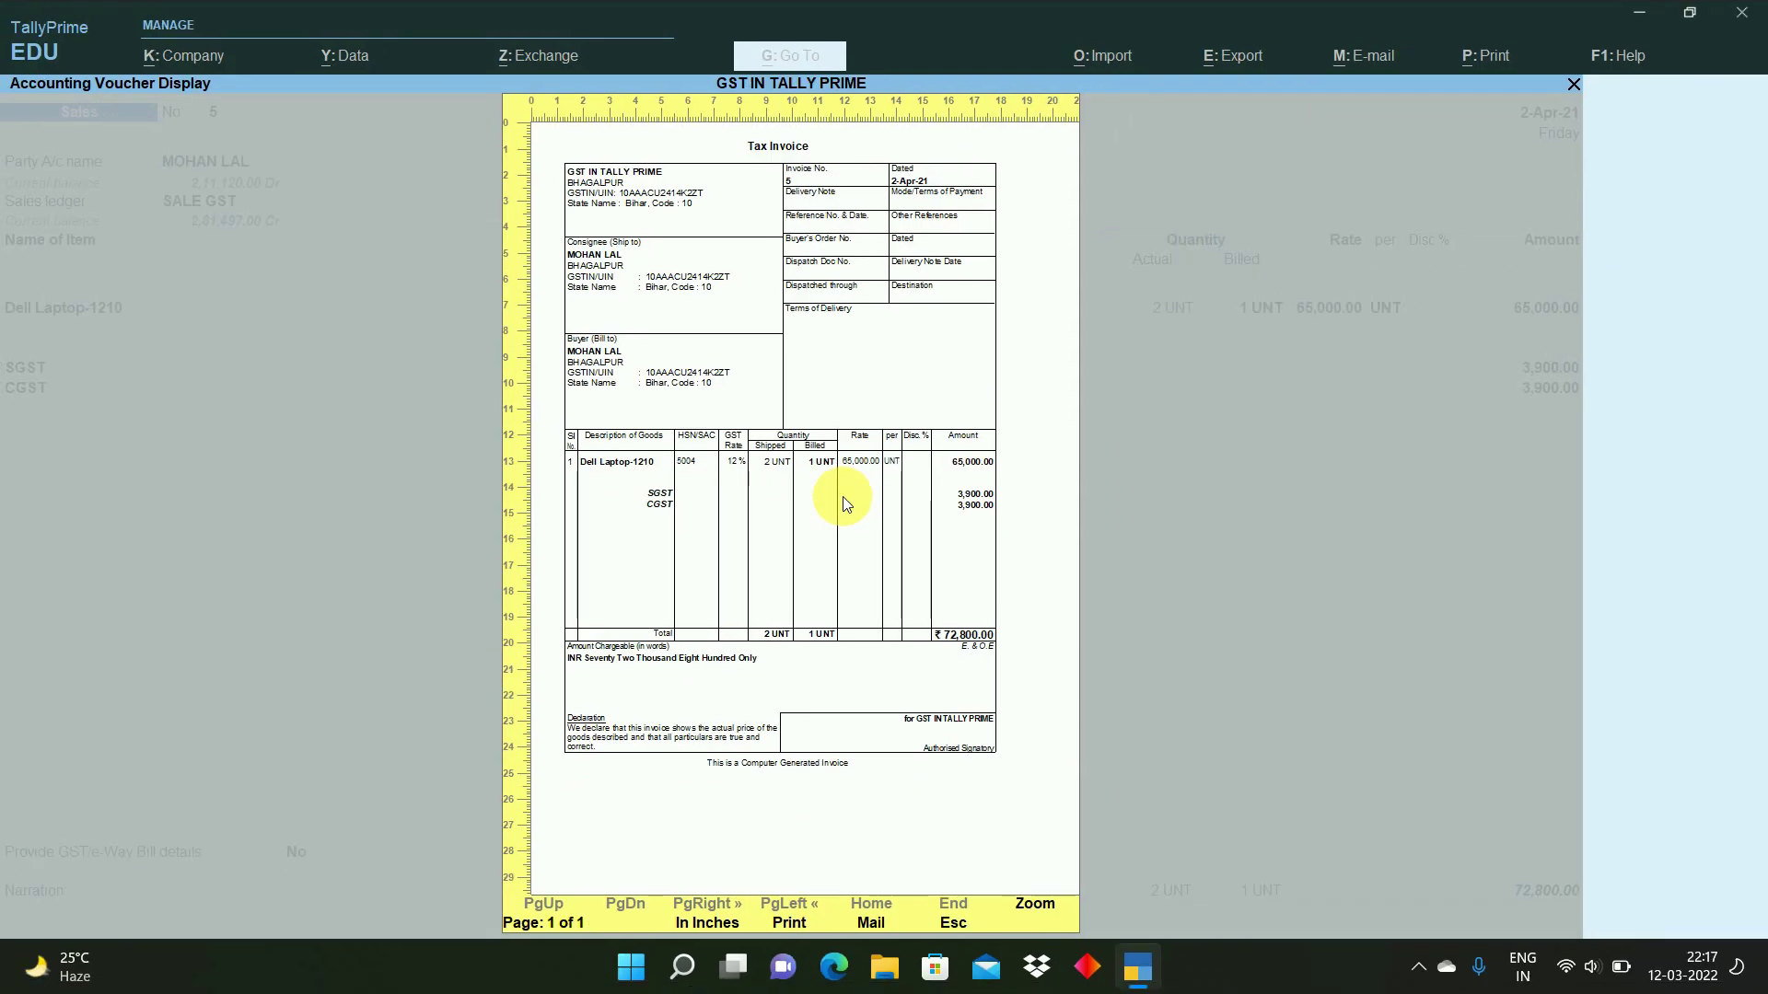
key(Escape)
key(Escape)
key(Escape)
key(Escape)
key(Escape)
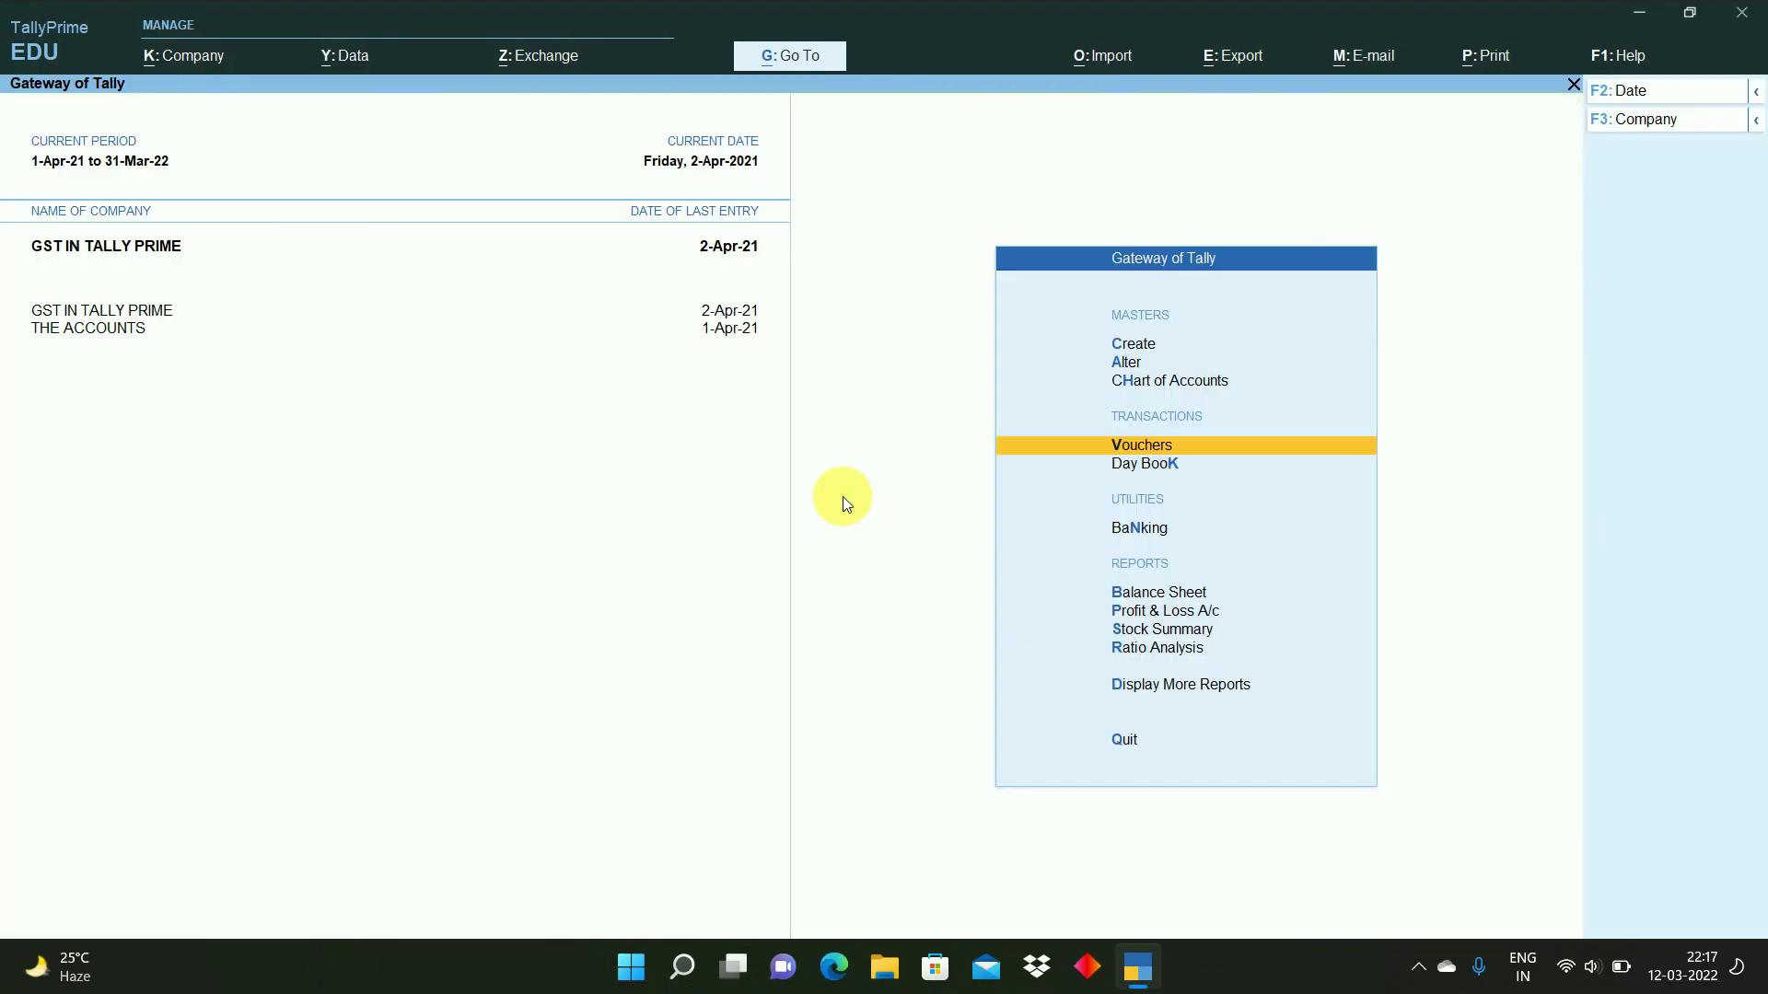
- Drill down the Stock Summary through Dell and Dell Laptop-1210 to the April vouchers and check the last sale's outward quantity
key(s)
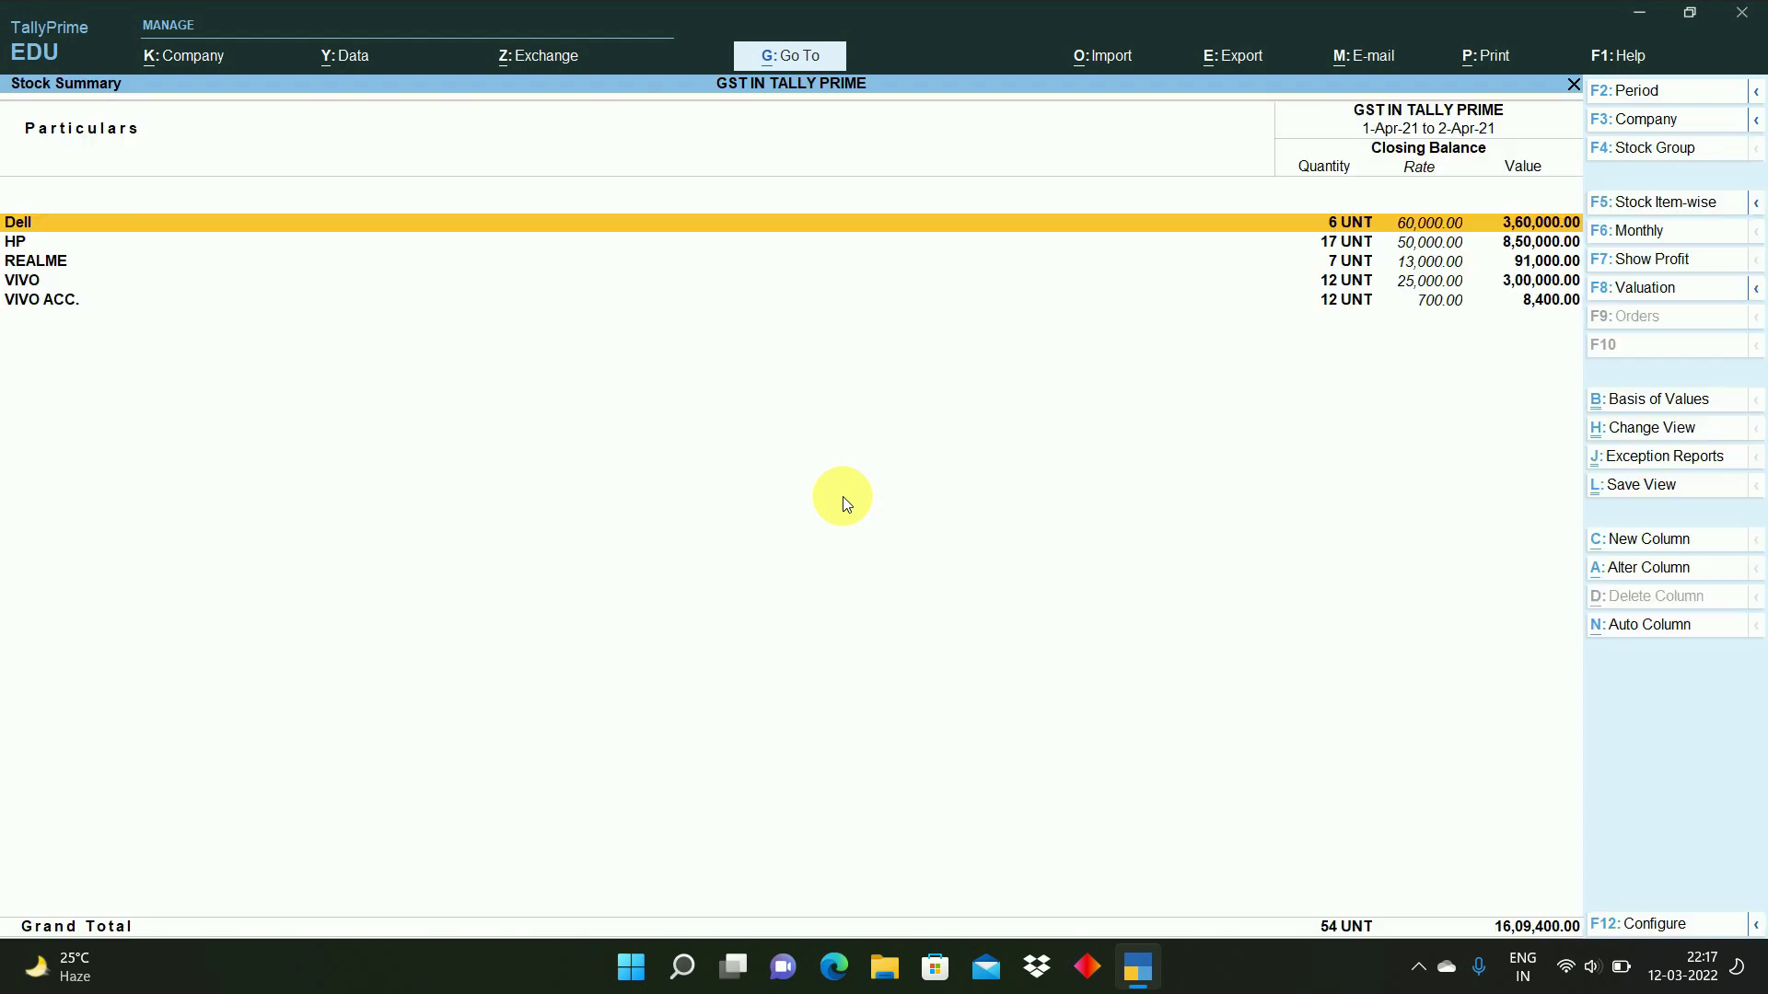
key(Return)
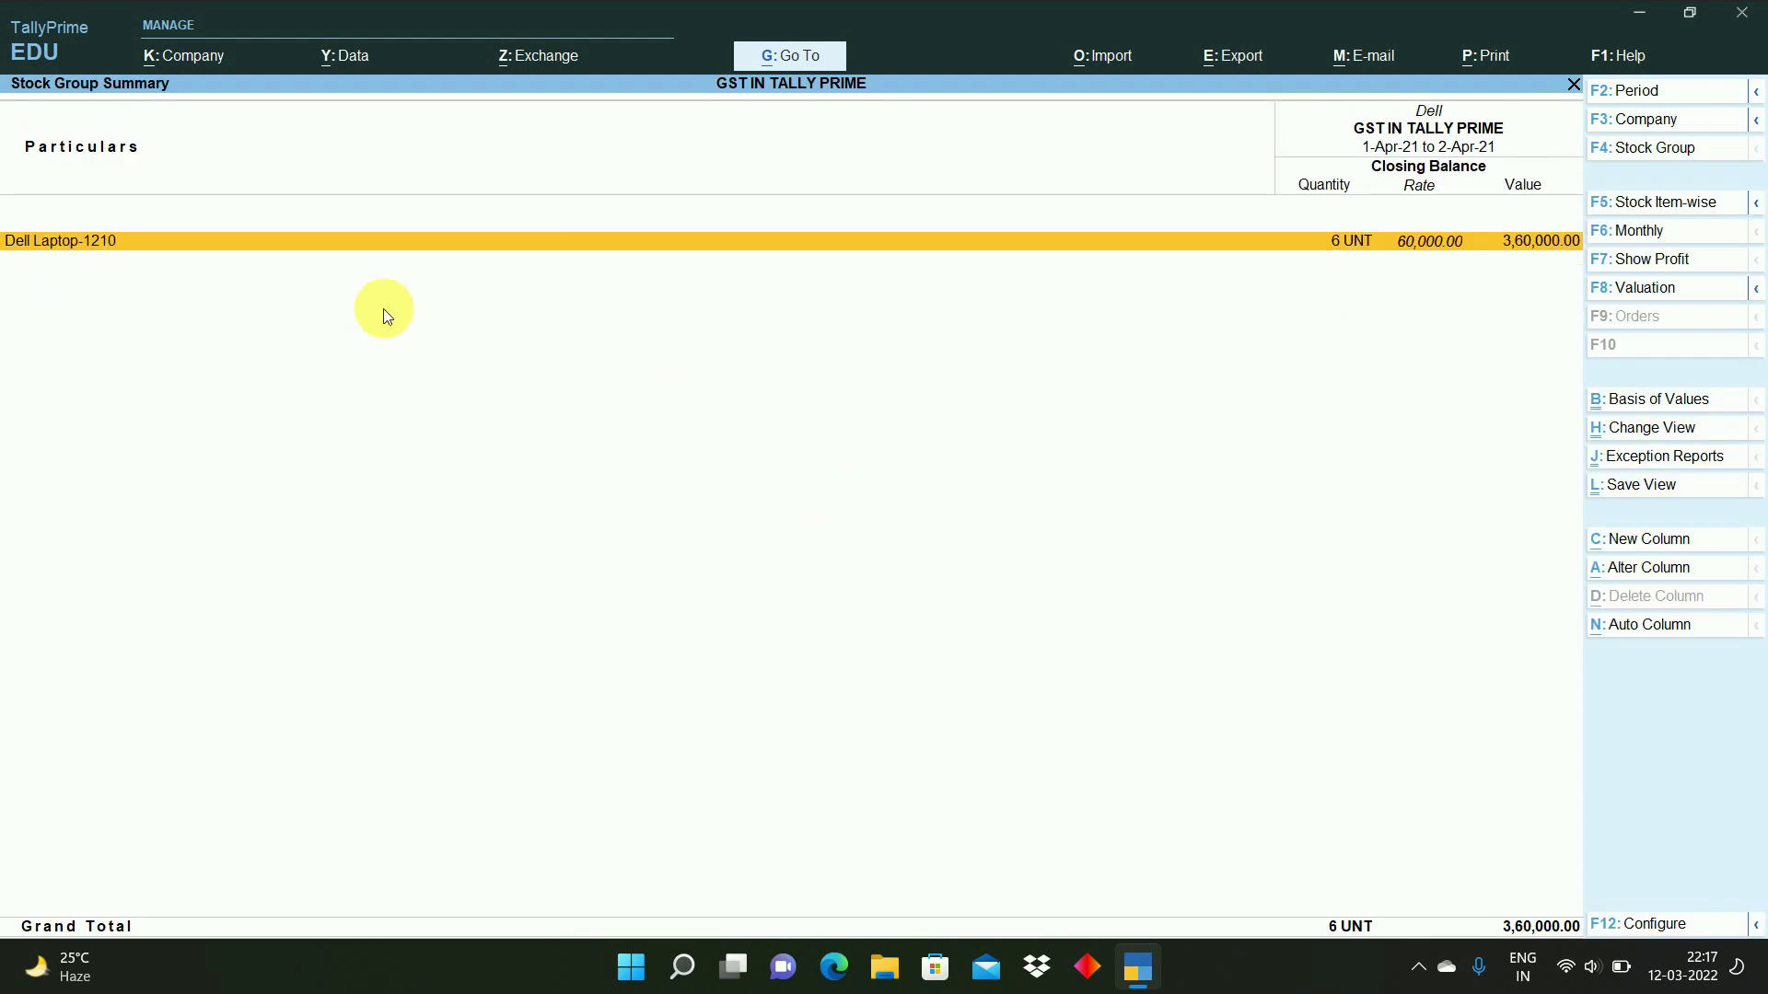
key(Return)
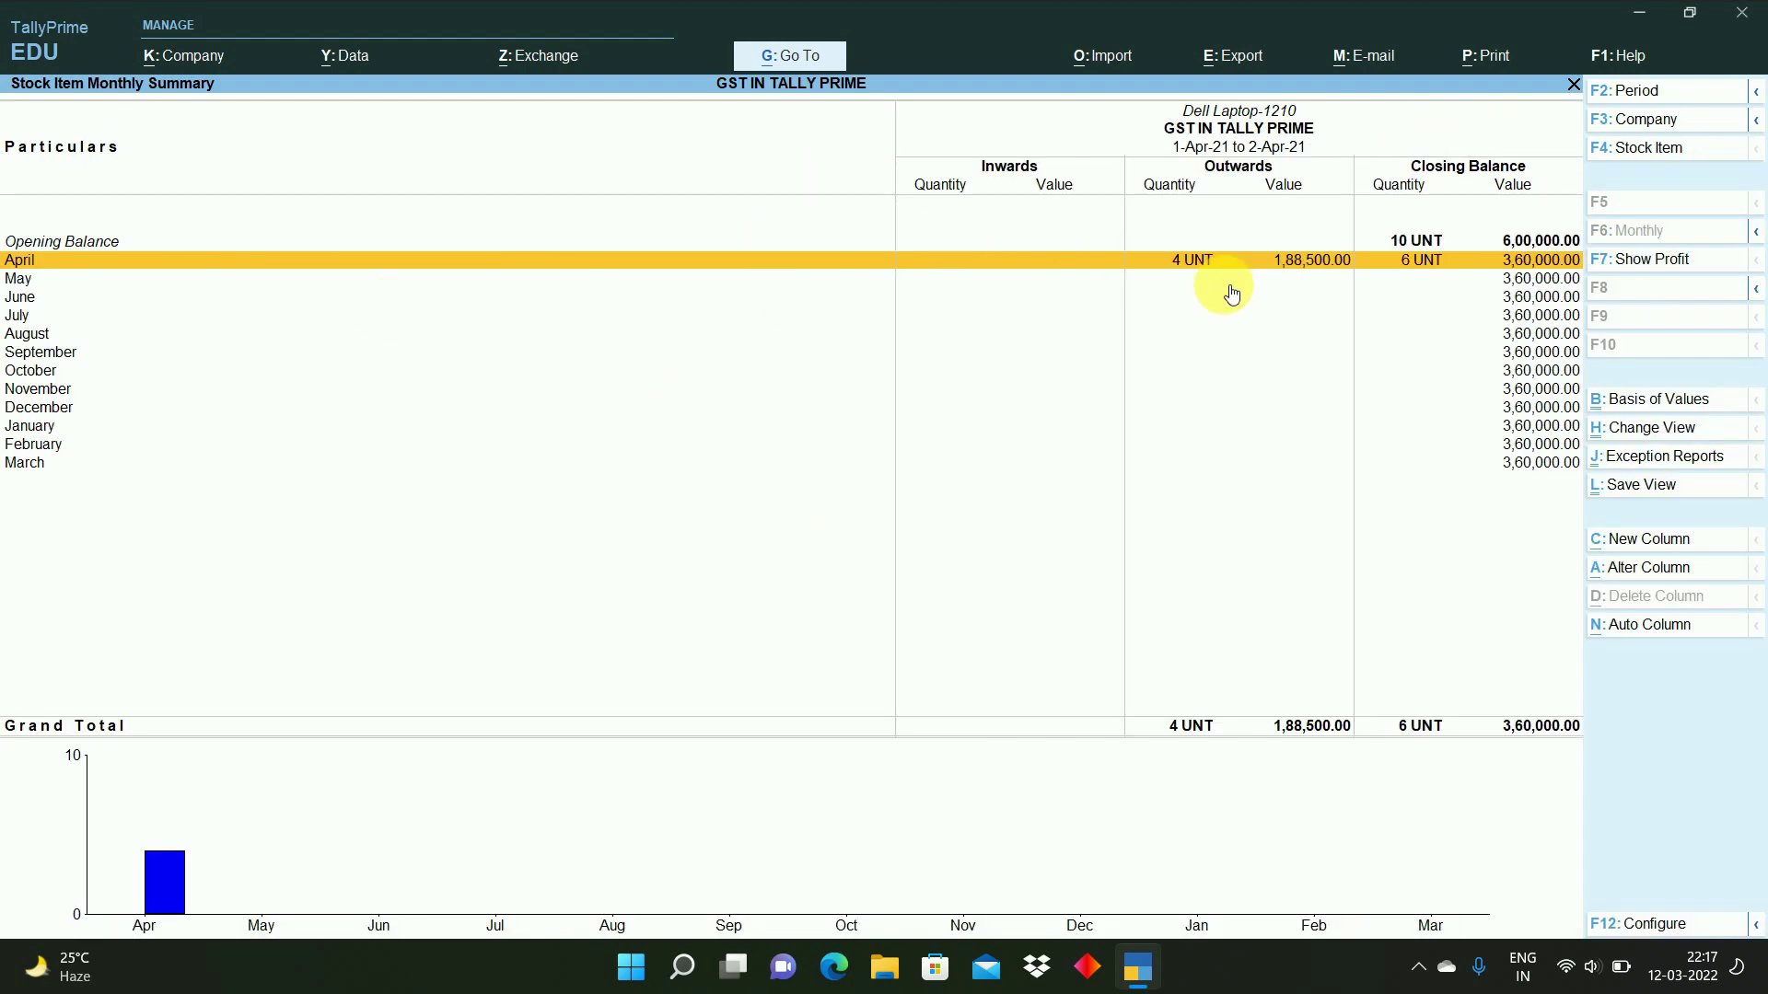
key(Return)
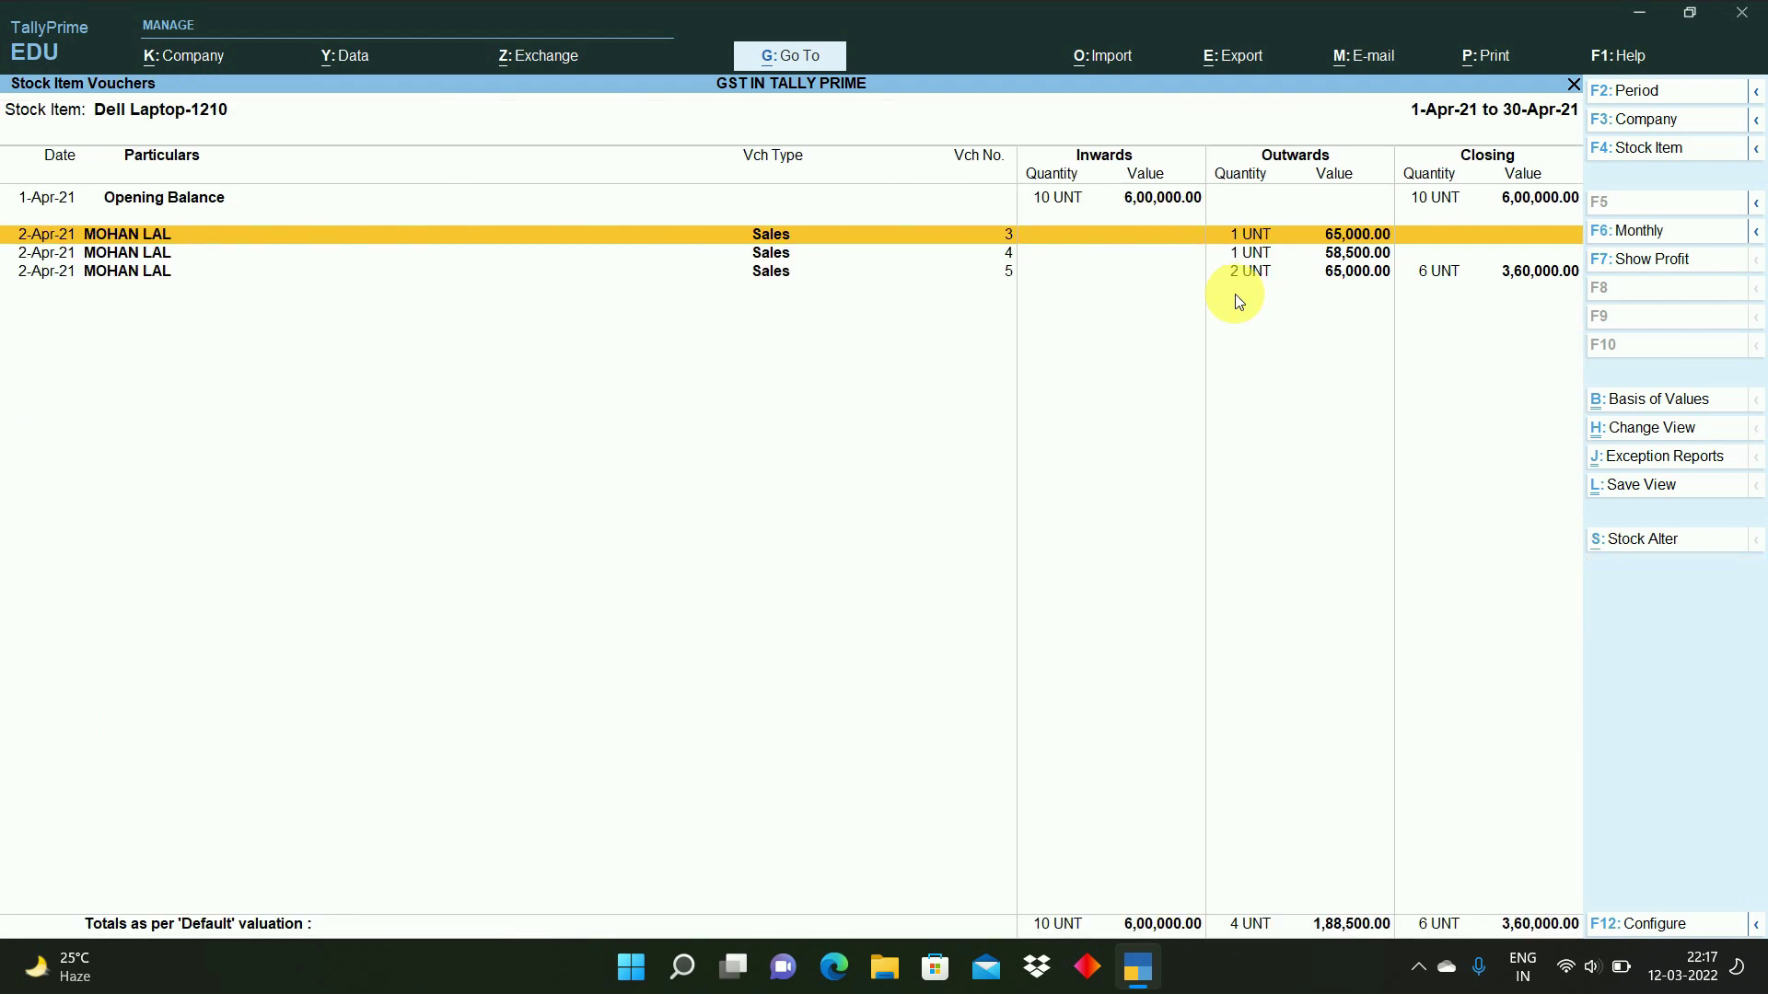
key(Down)
key(Down)
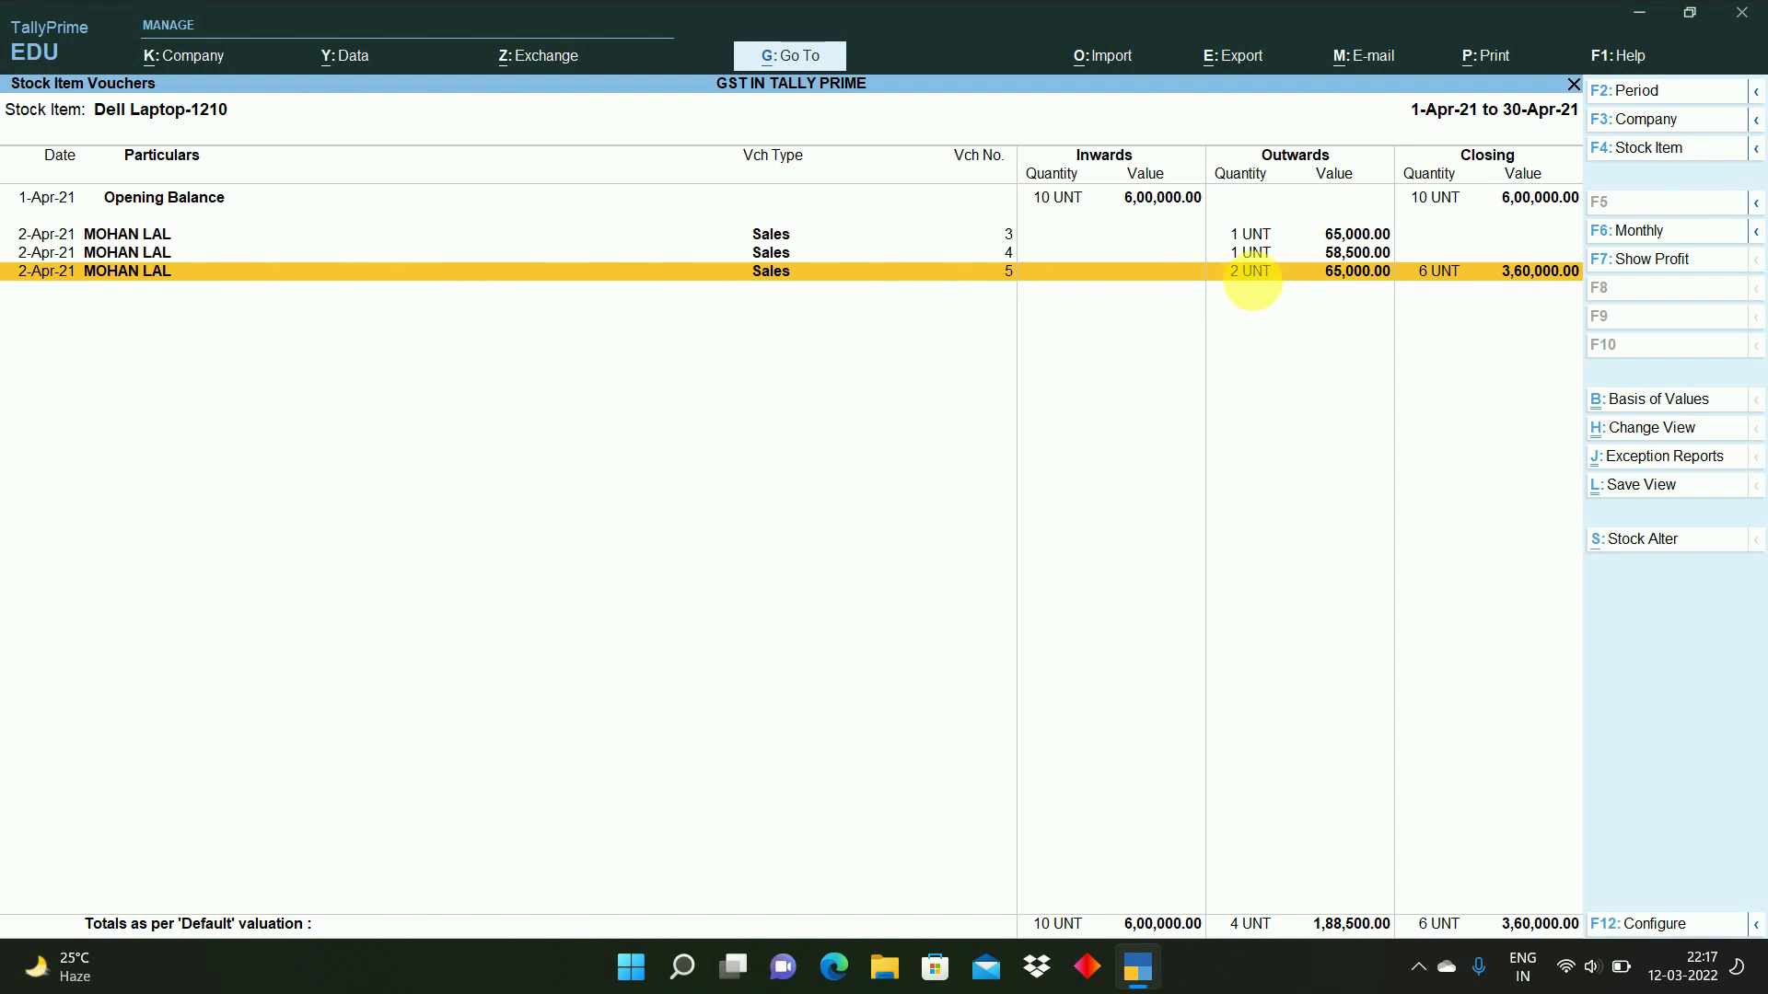
key(ctrl)
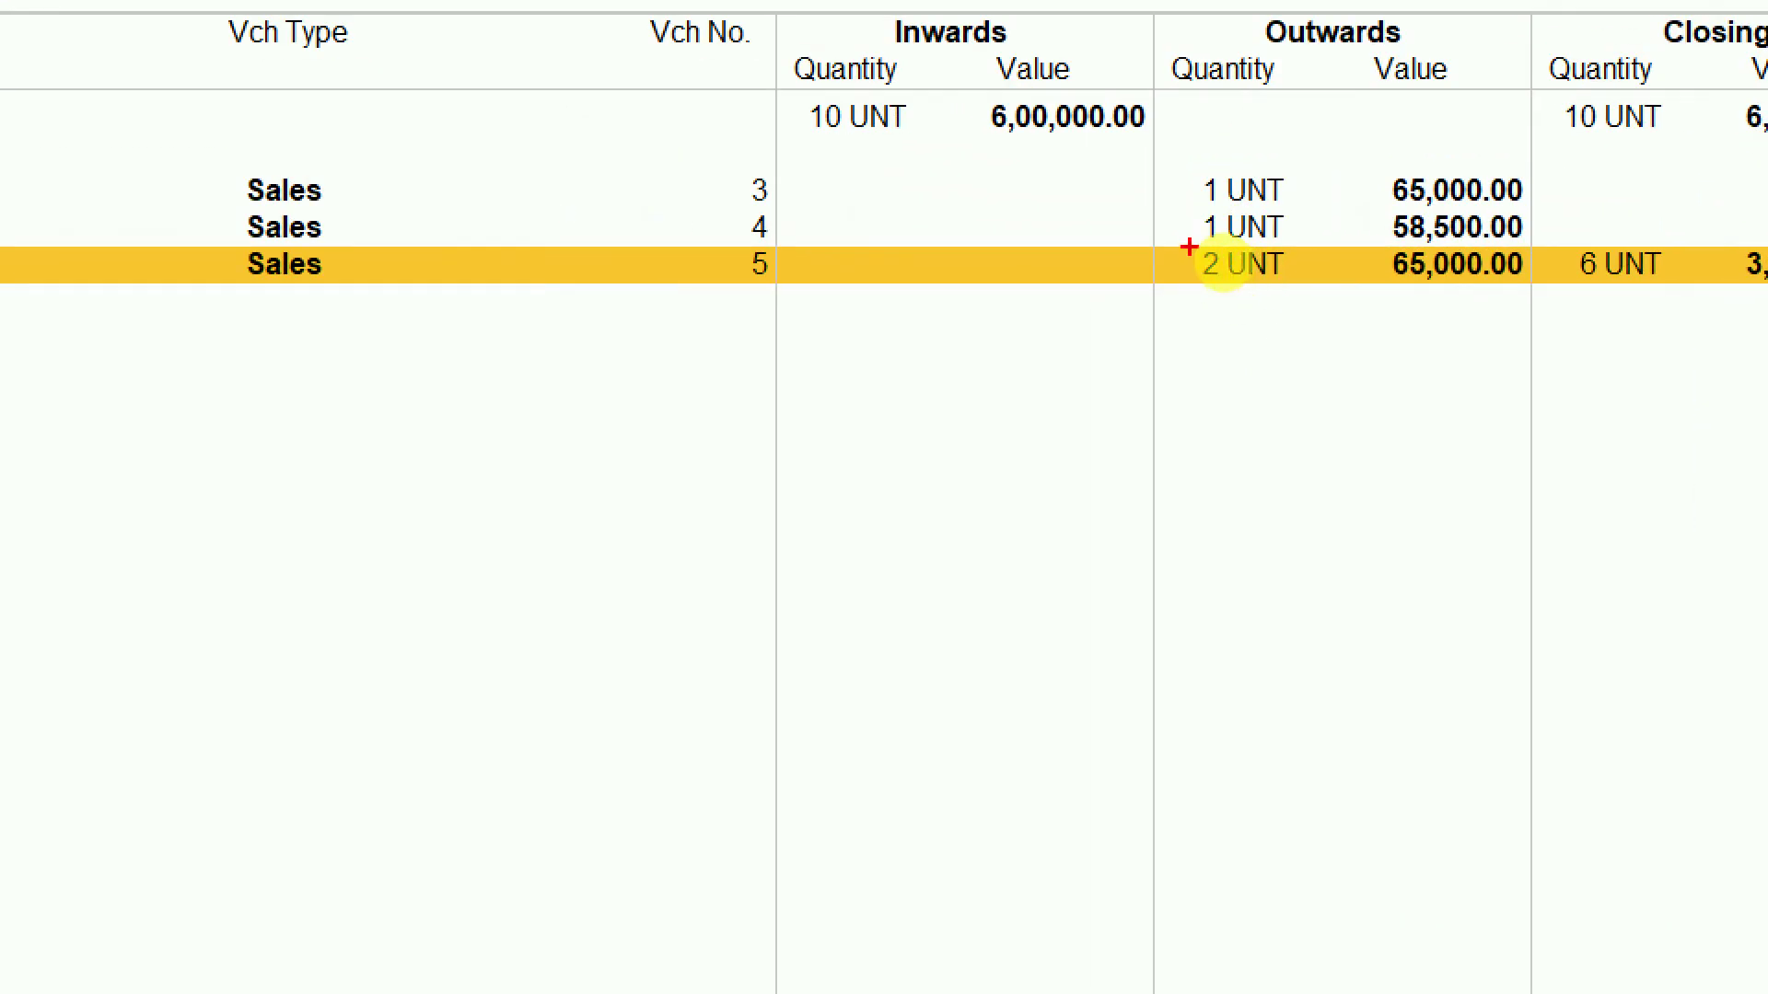
drag(1189, 242, 1529, 338)
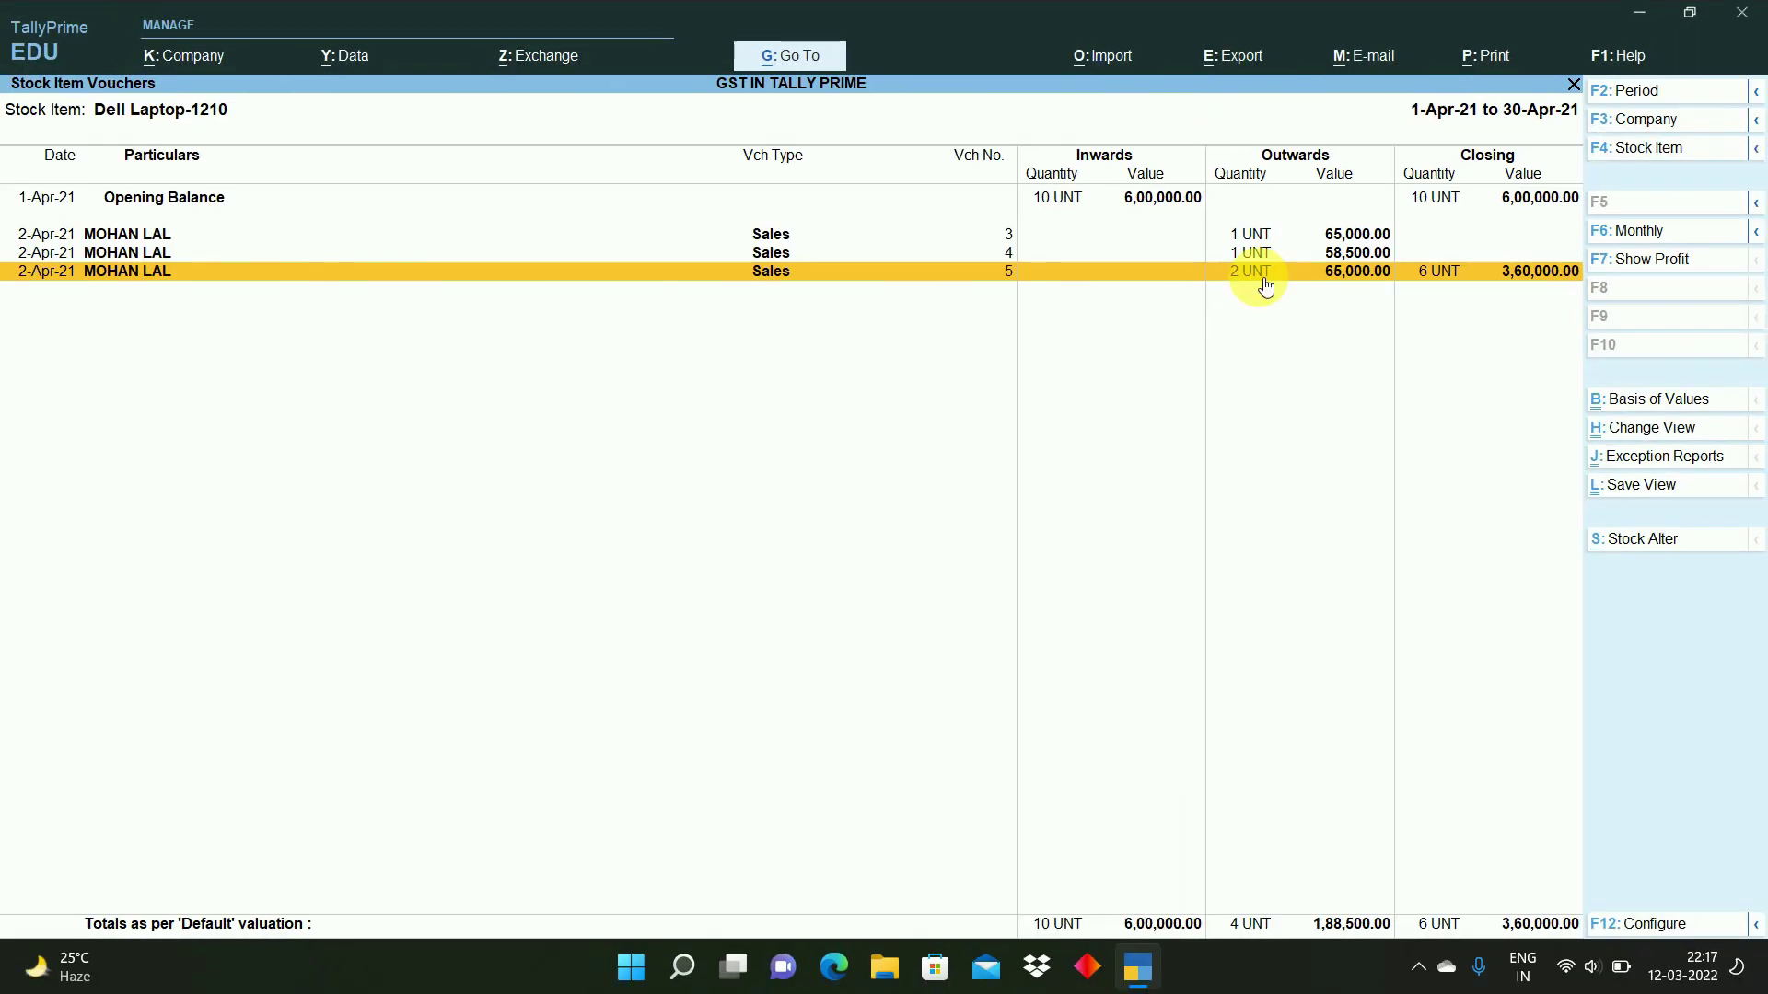
- Open the last Dell Laptop-1210 sales voucher to review its actual and billed quantities, and return to the item's monthly summary
double_click(1265, 280)
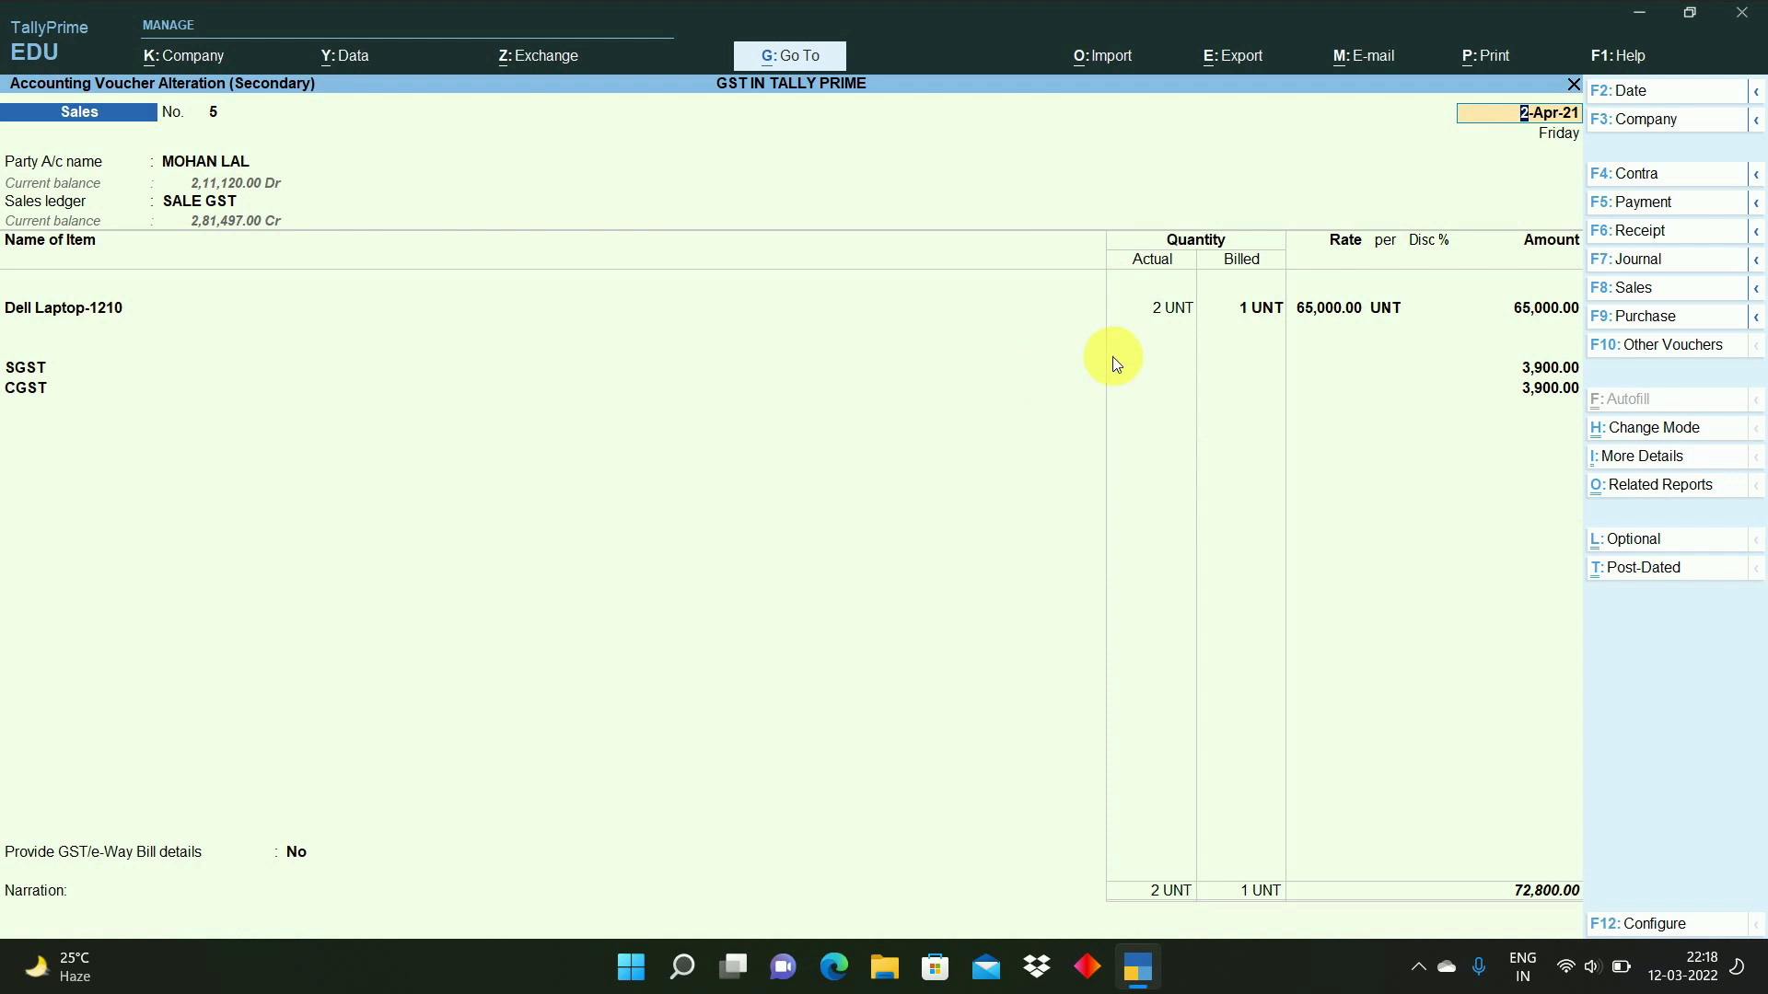
key(BackSpace)
key(Escape)
key(Escape)
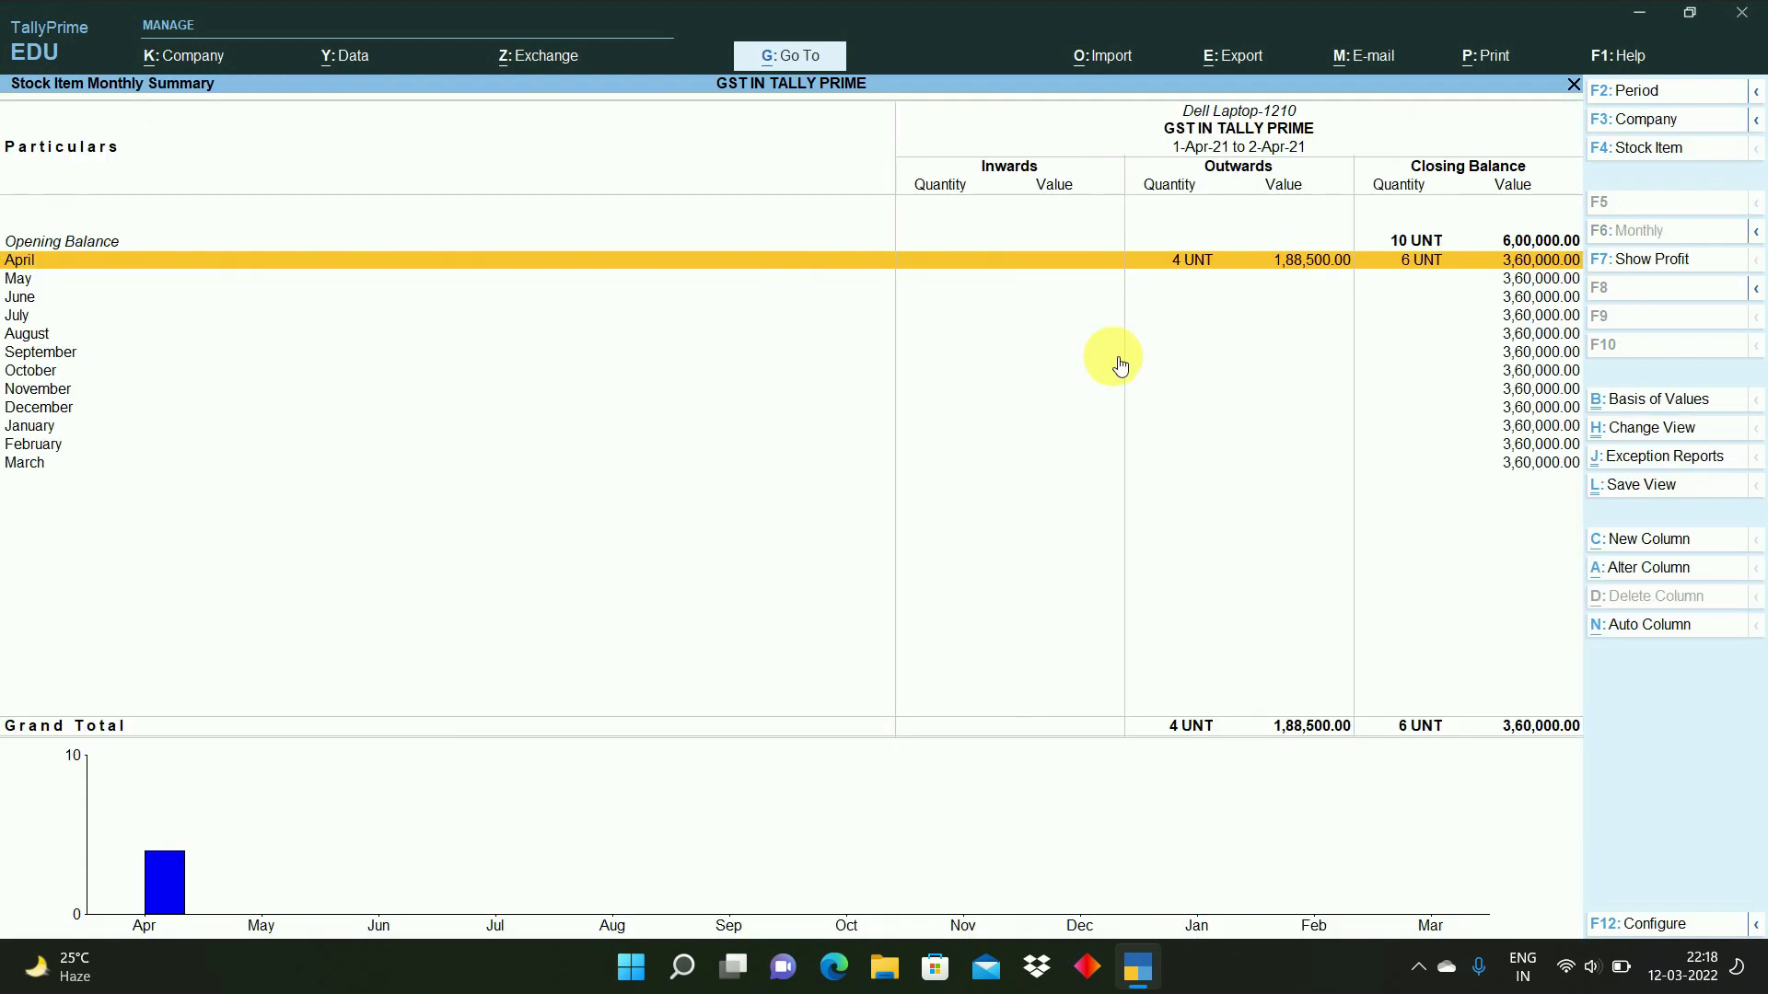